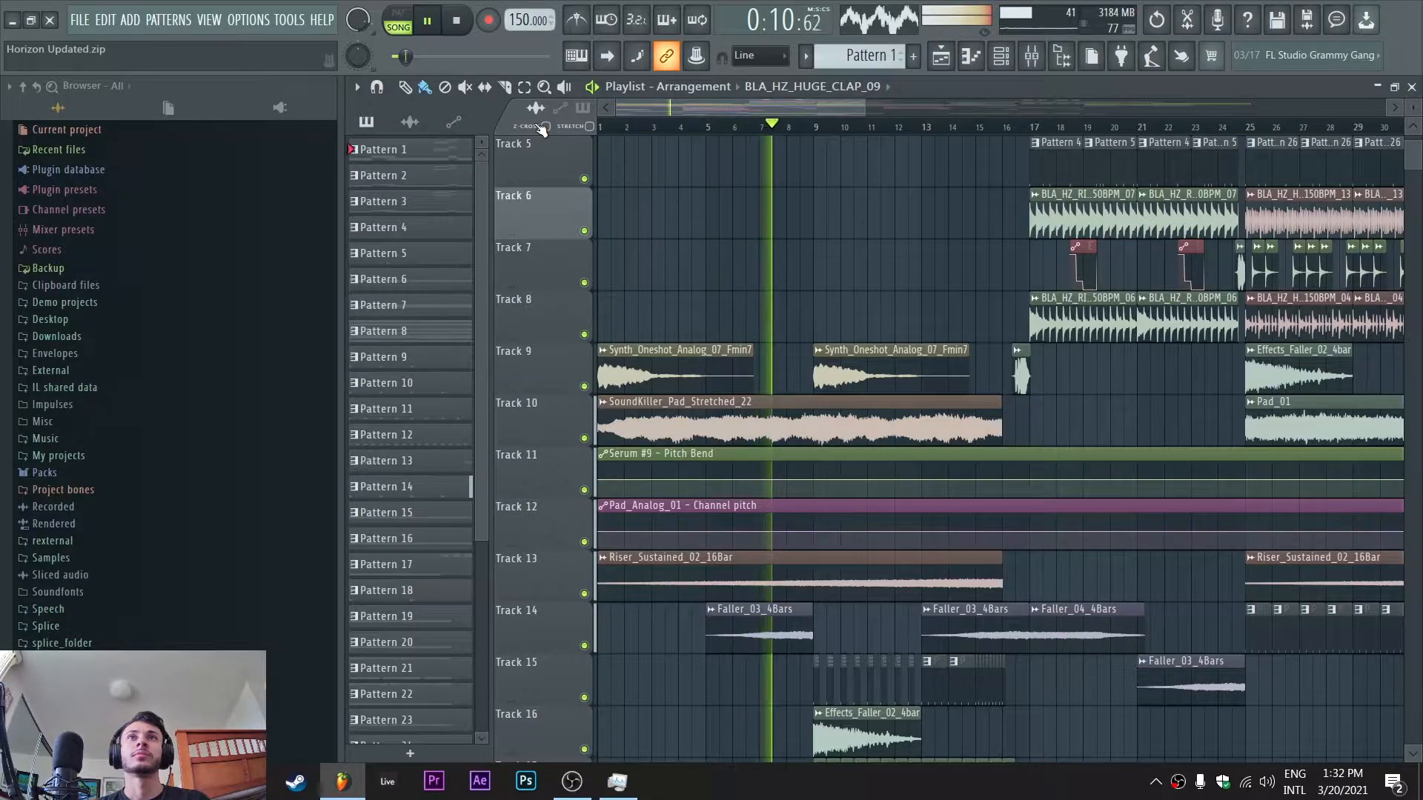
Stop playback and look over the intro's clips across the playlist tracks
key(space)
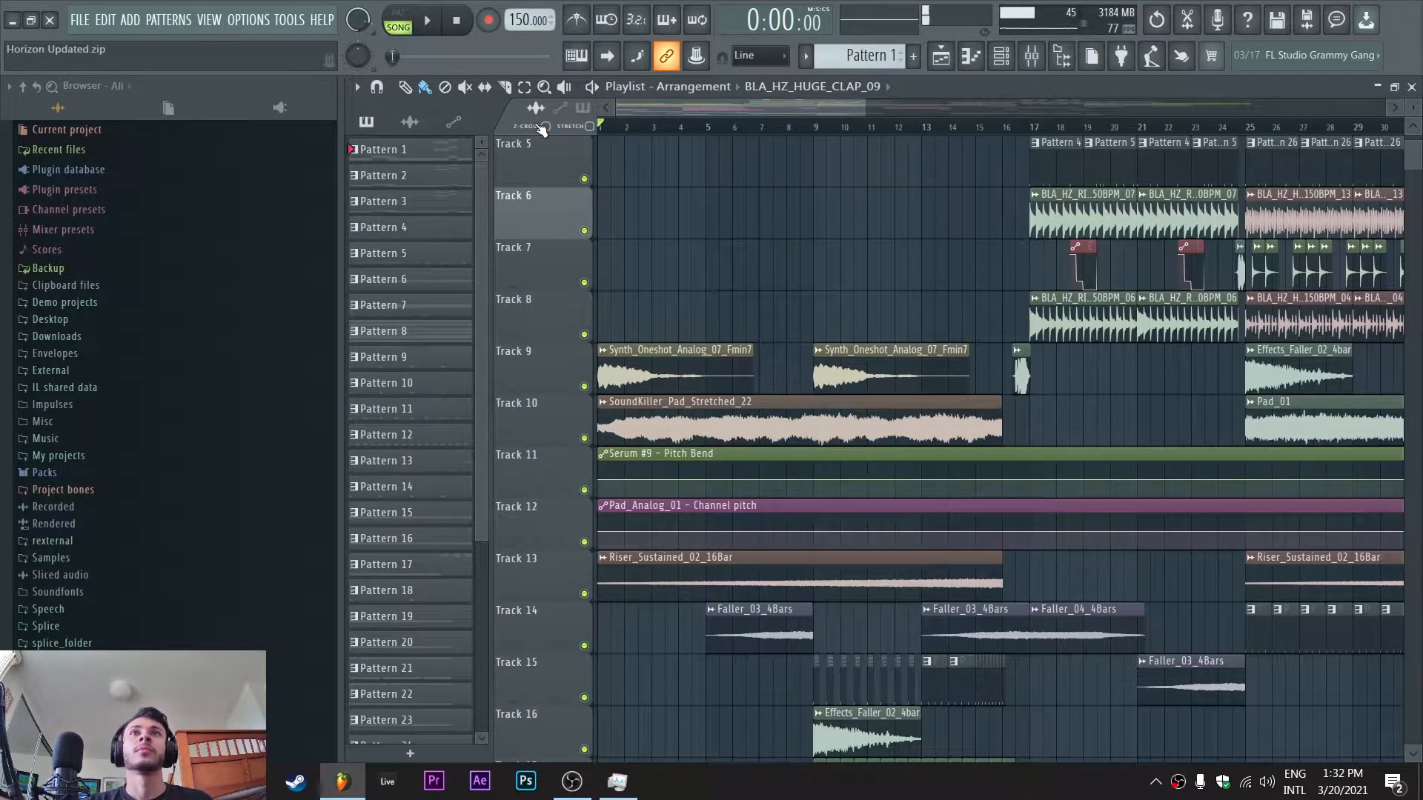
scroll(867, 418, down, 13)
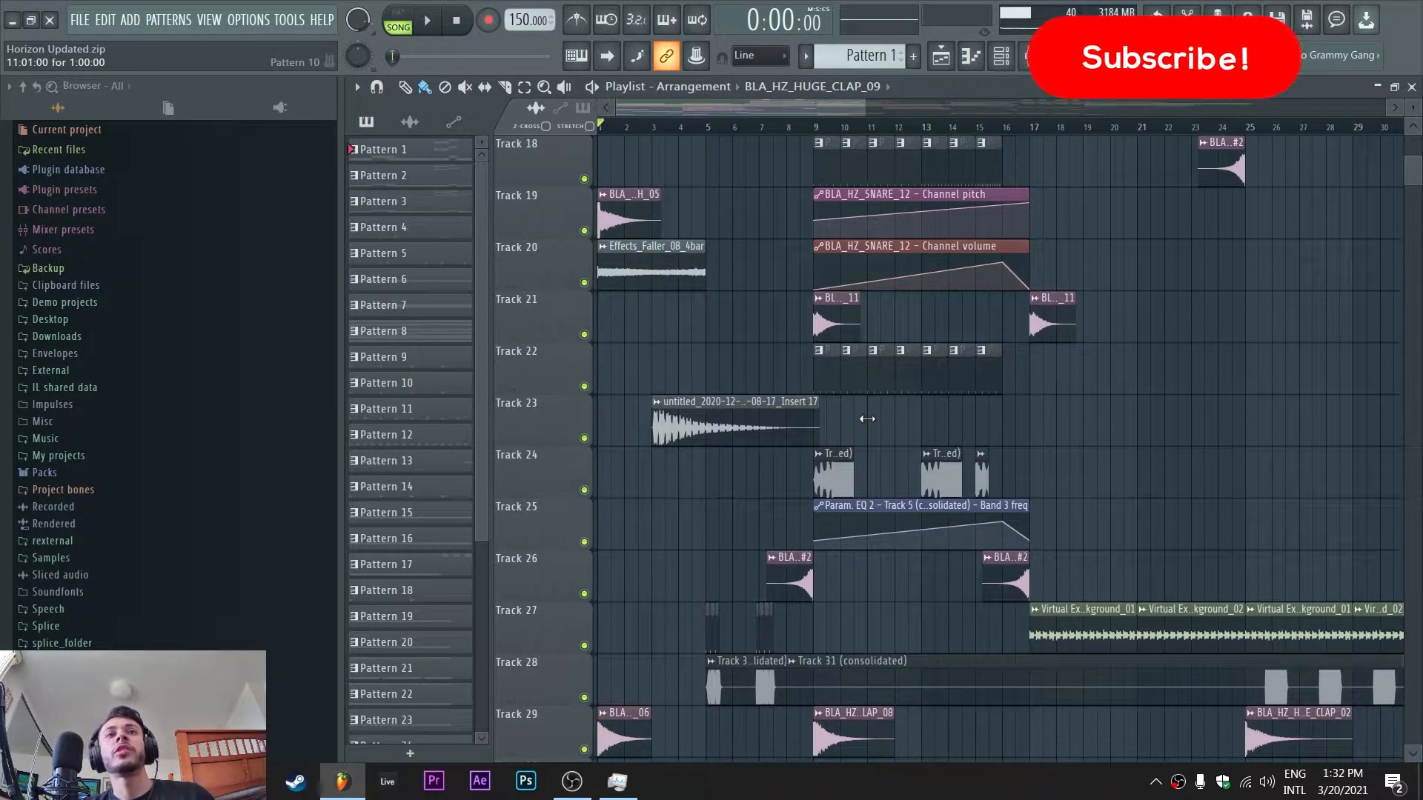
scroll(708, 467, down, 7)
scroll(708, 471, up, 16)
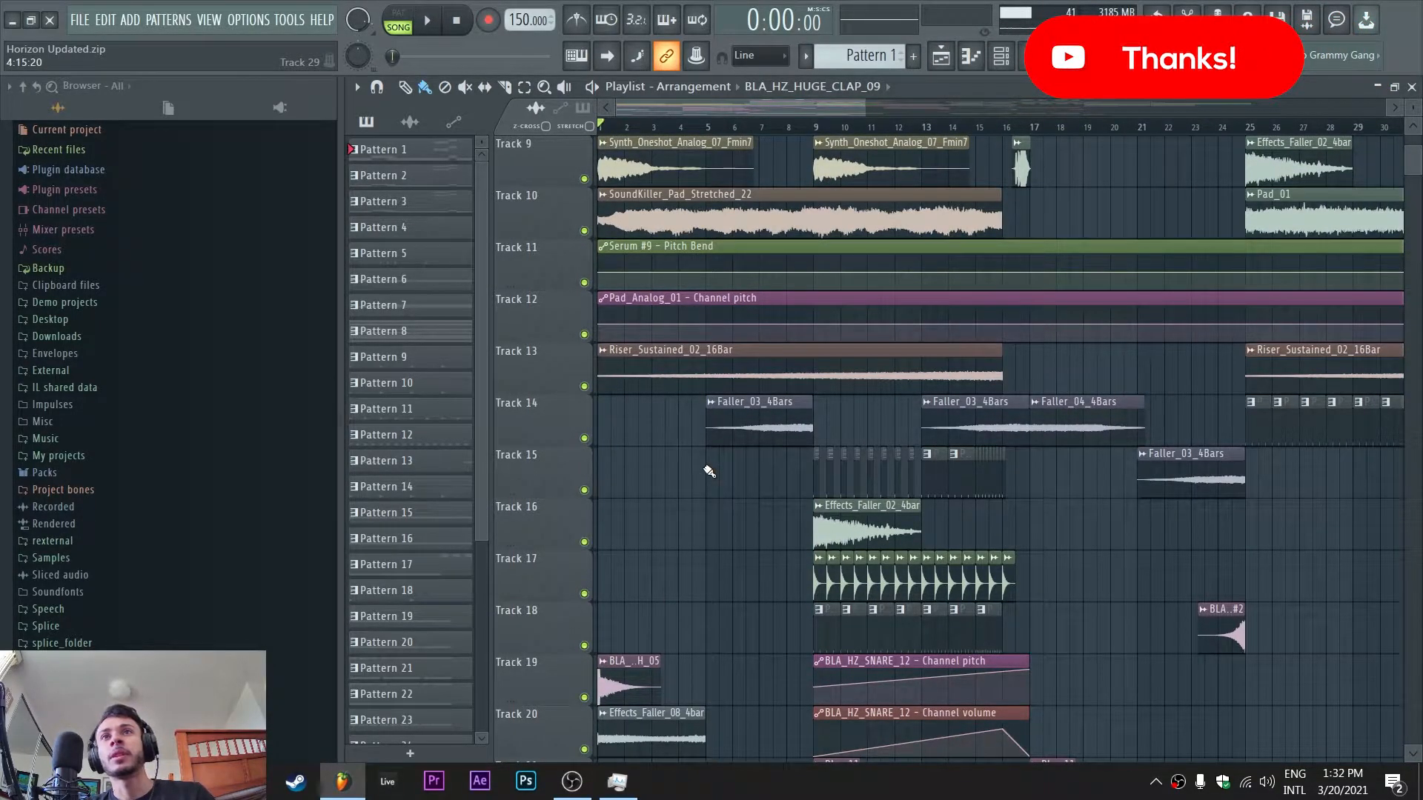
scroll(708, 471, up, 8)
scroll(707, 471, down, 3)
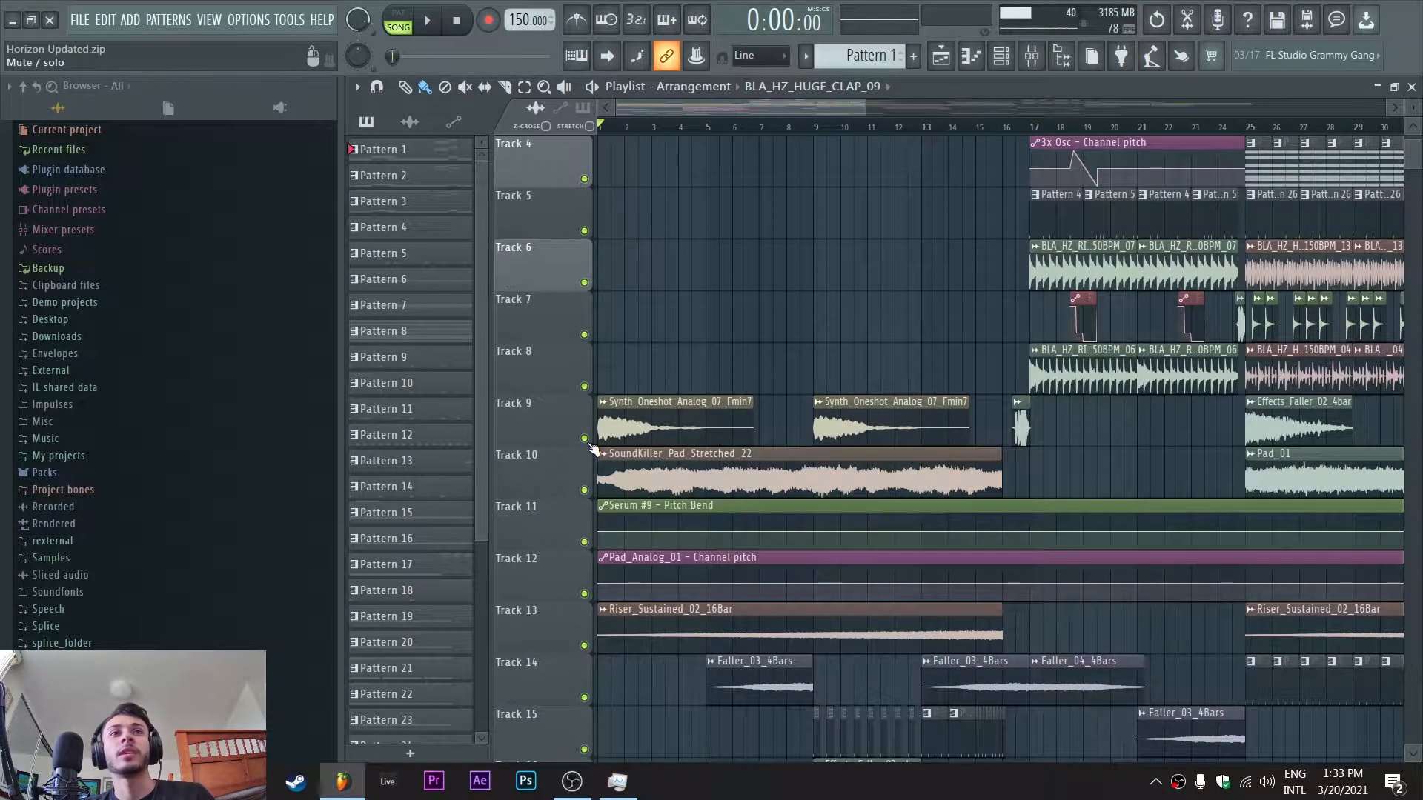
Audition the synth one-shot on Track 9 and the pad on Track 10 in solo, and reactivate all tracks
right_click(585, 439)
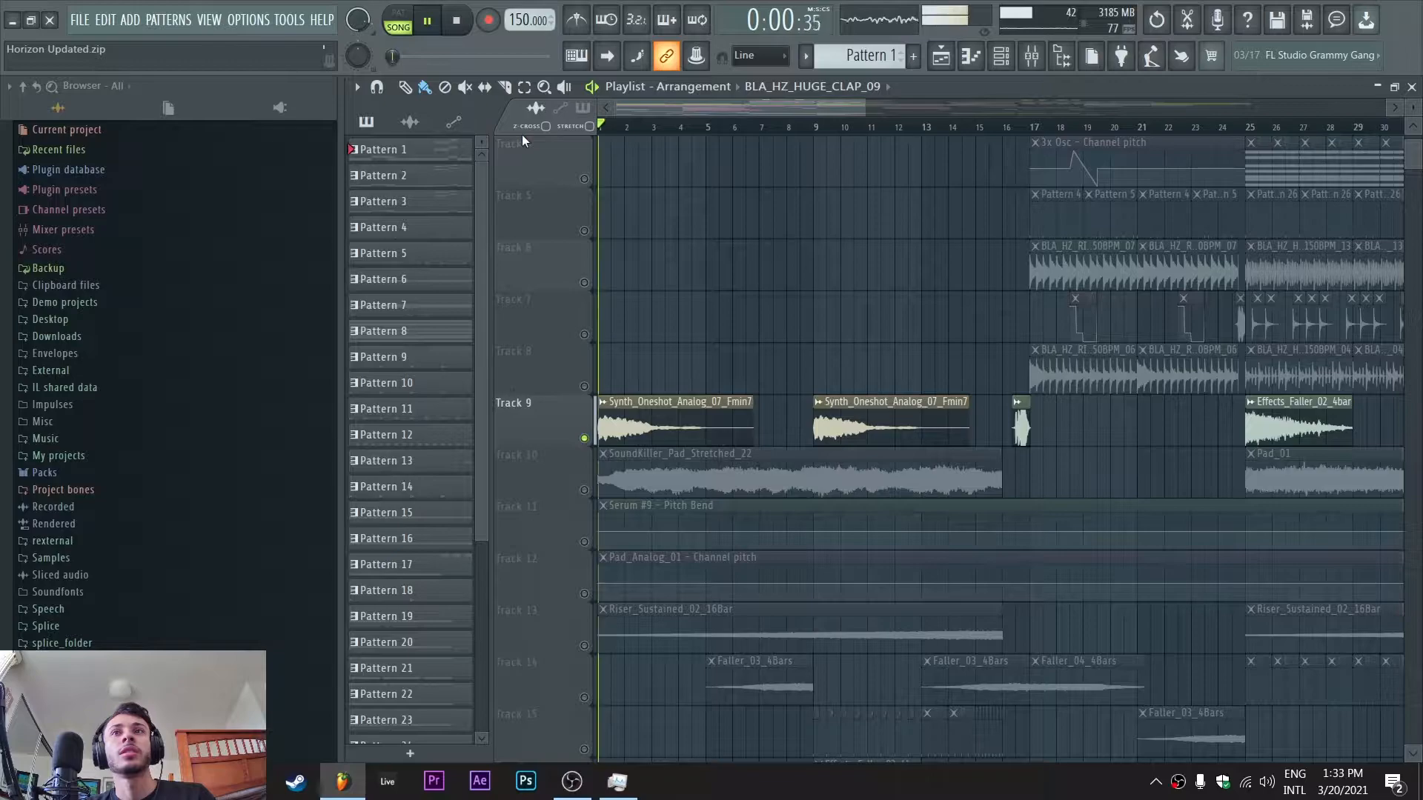
drag(864, 108, 827, 119)
key(space)
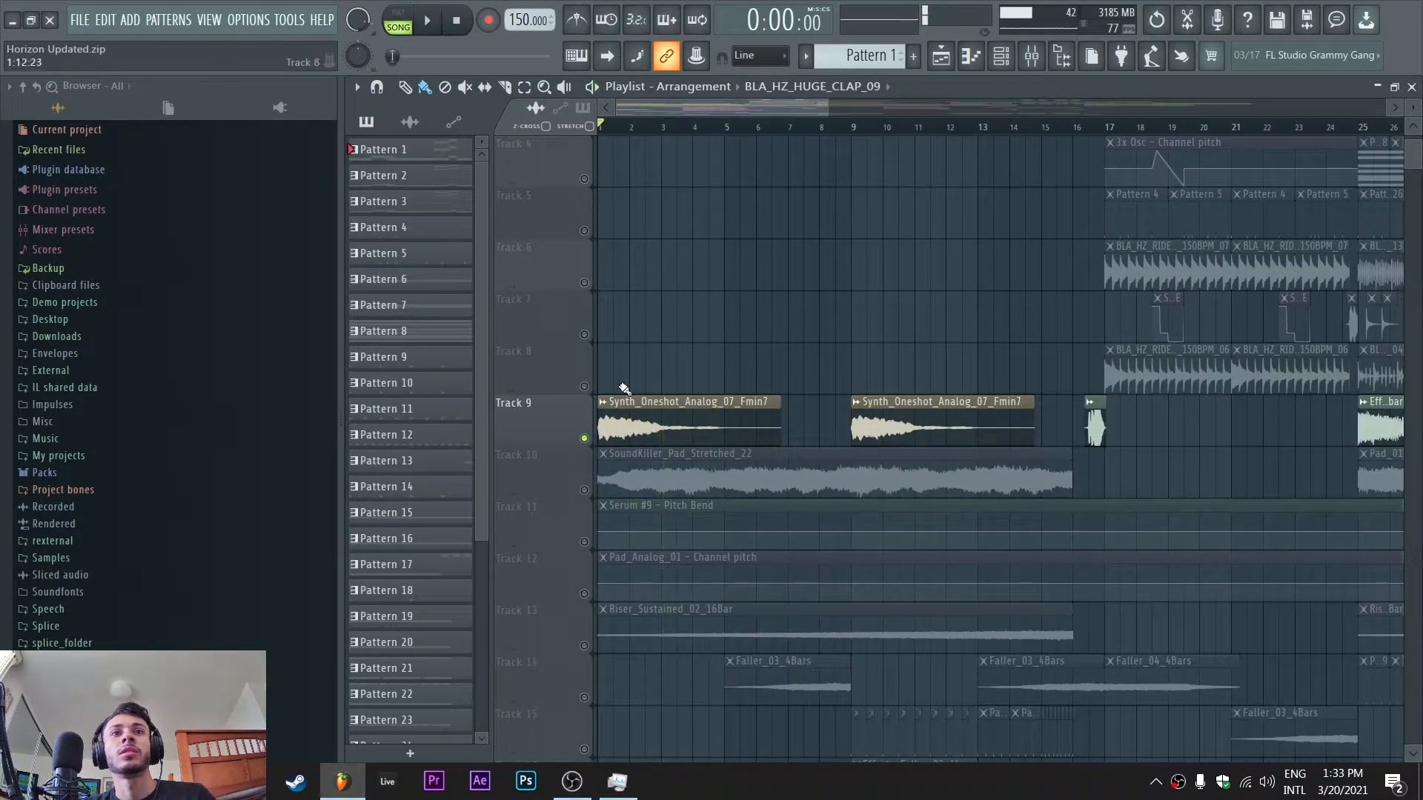
right_click(584, 490)
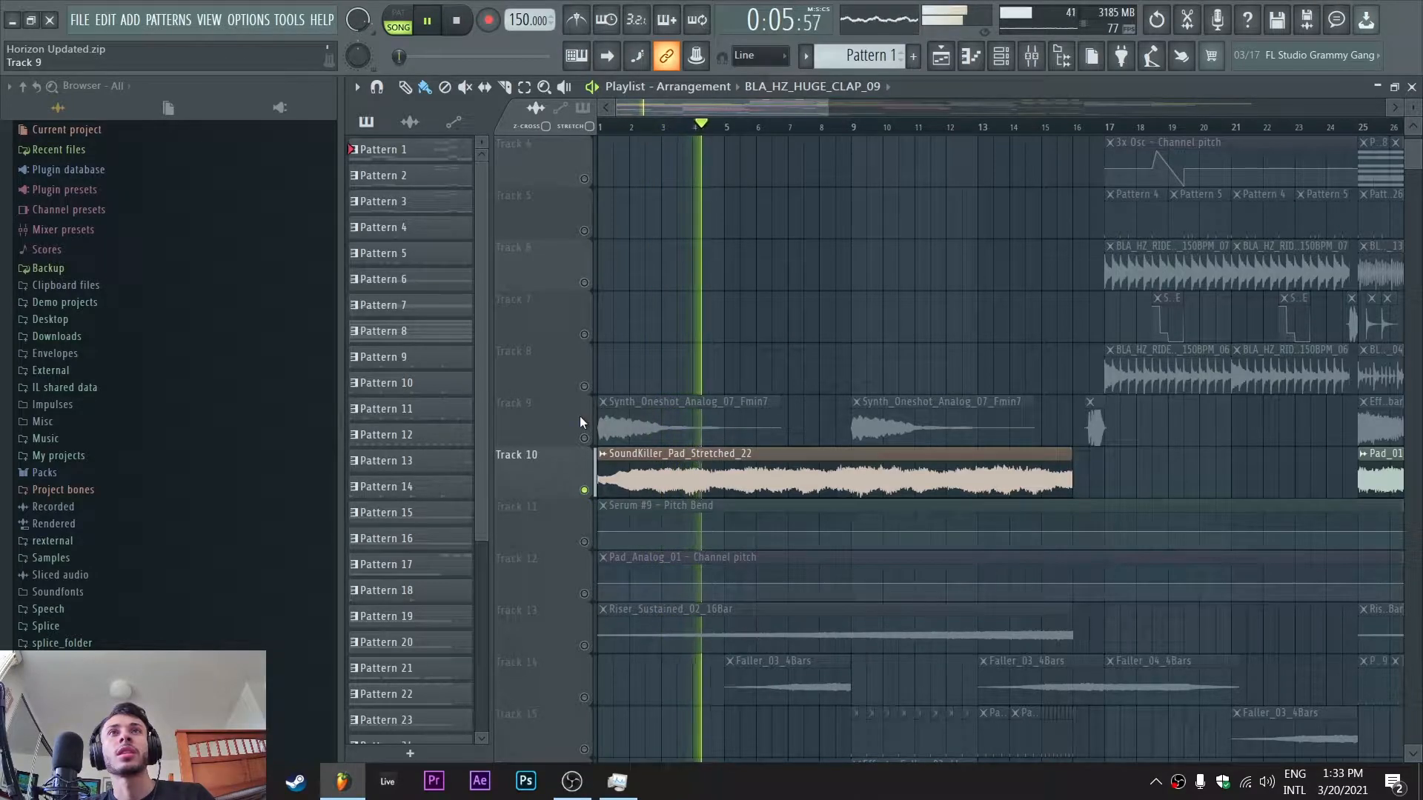
ctrl+click(585, 491)
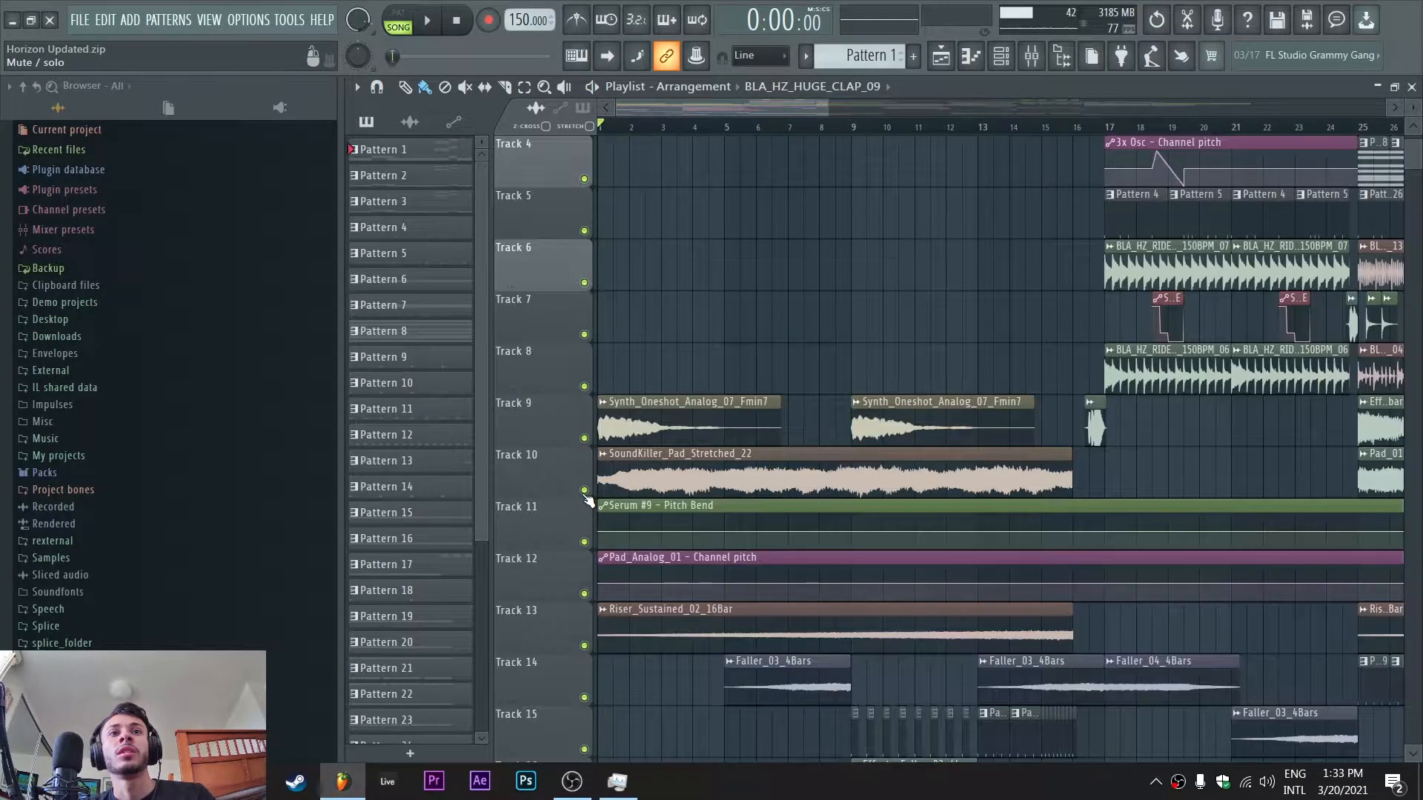
Solo the riser on Track 13 and the faller on Track 14, auditioning the faller from bar 7
scroll(587, 498, down, 6)
scroll(589, 512, down, 3)
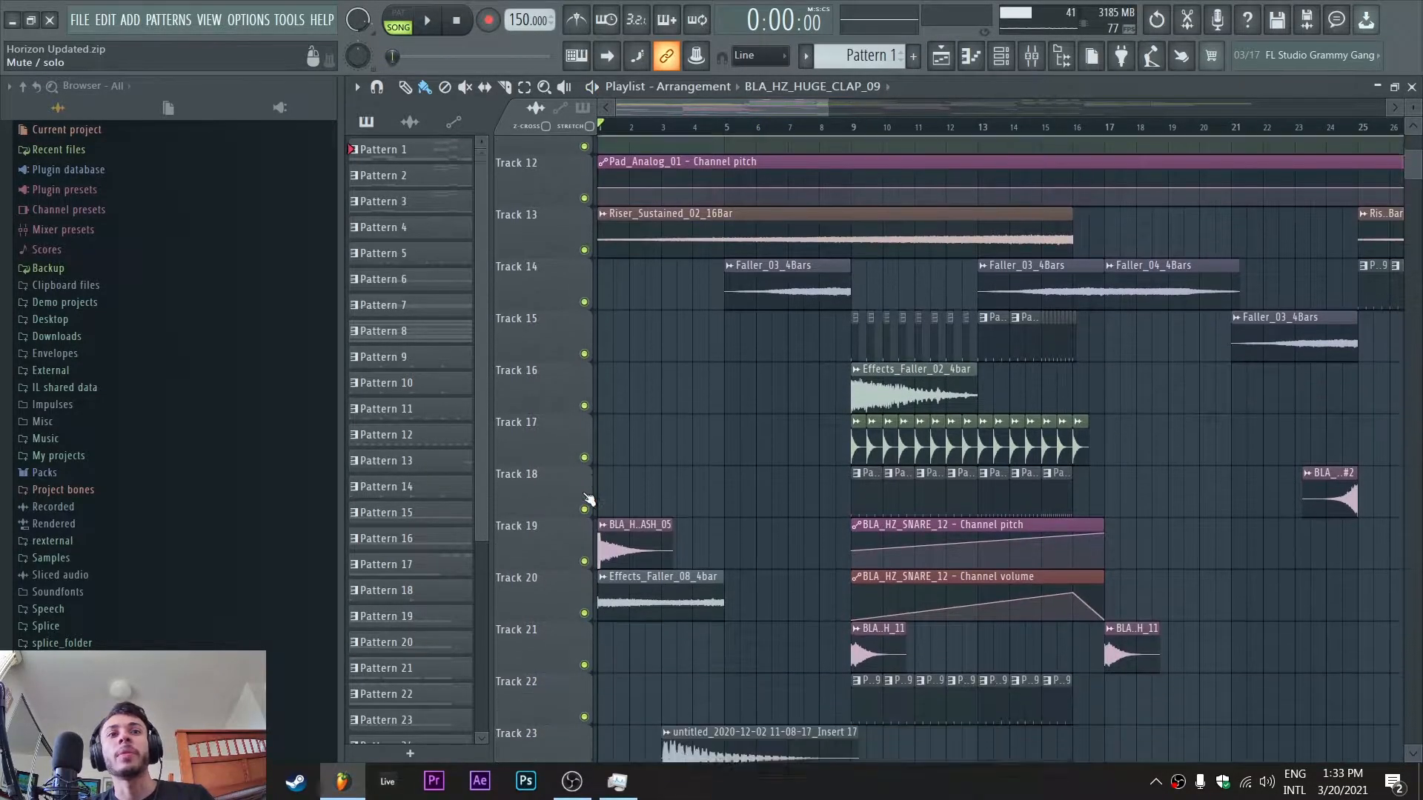
scroll(590, 519, up, 3)
ctrl+click(585, 335)
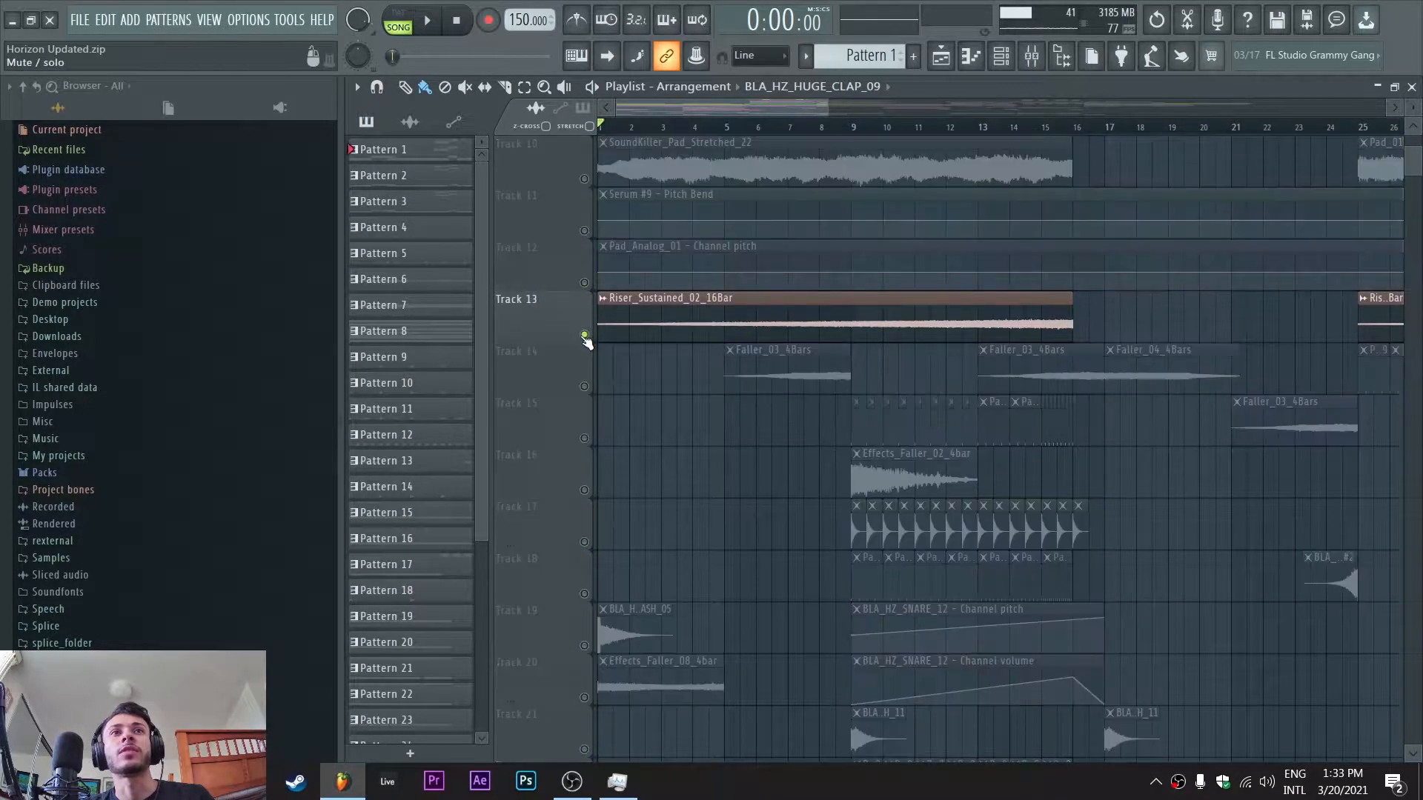
ctrl+click(585, 387)
click(788, 127)
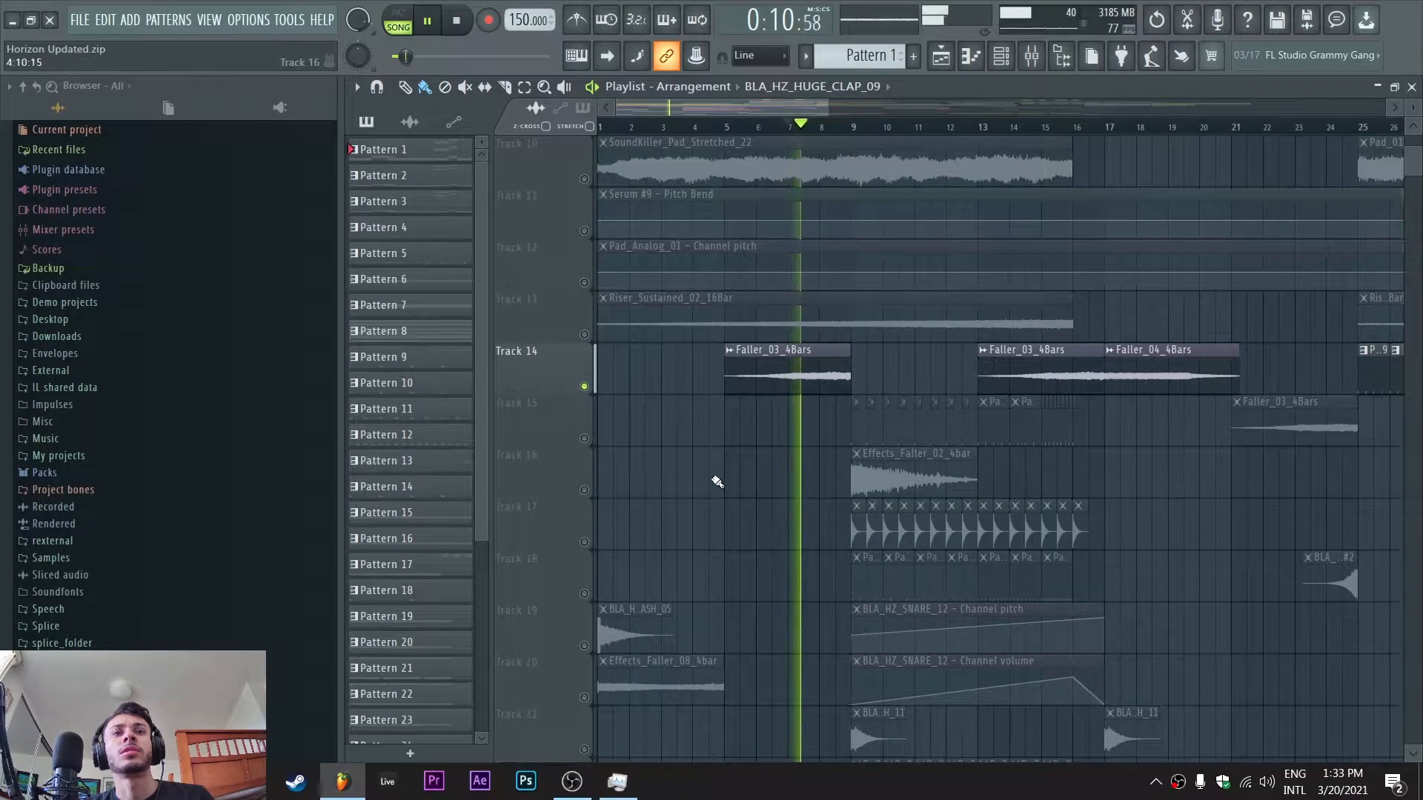
scroll(708, 482, down, 2)
key(space)
Audition the crash on Track 19 and the Effects_Faller_08_4bar clip on Track 20 in solo from the song start
ctrl+click(584, 541)
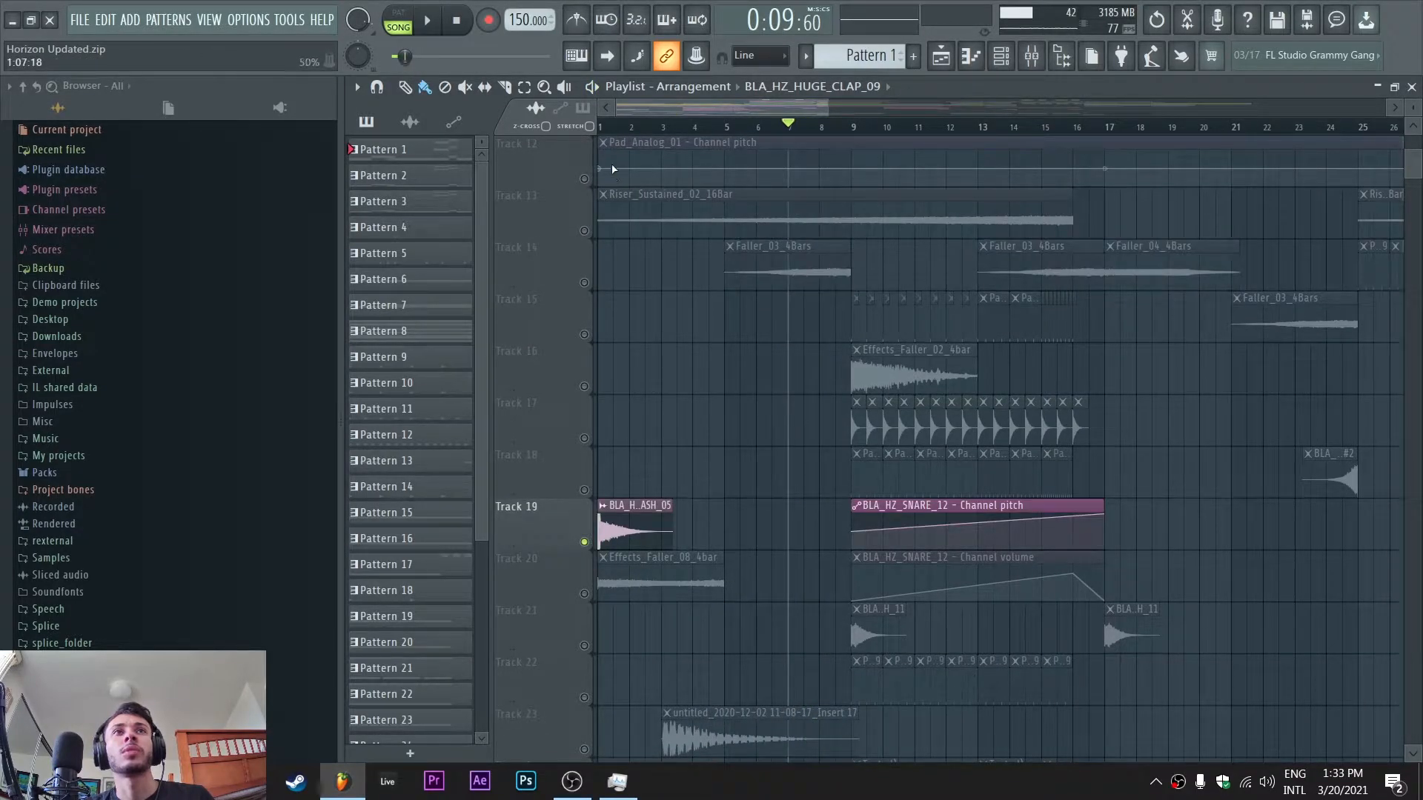
scroll(597, 528, down, 2)
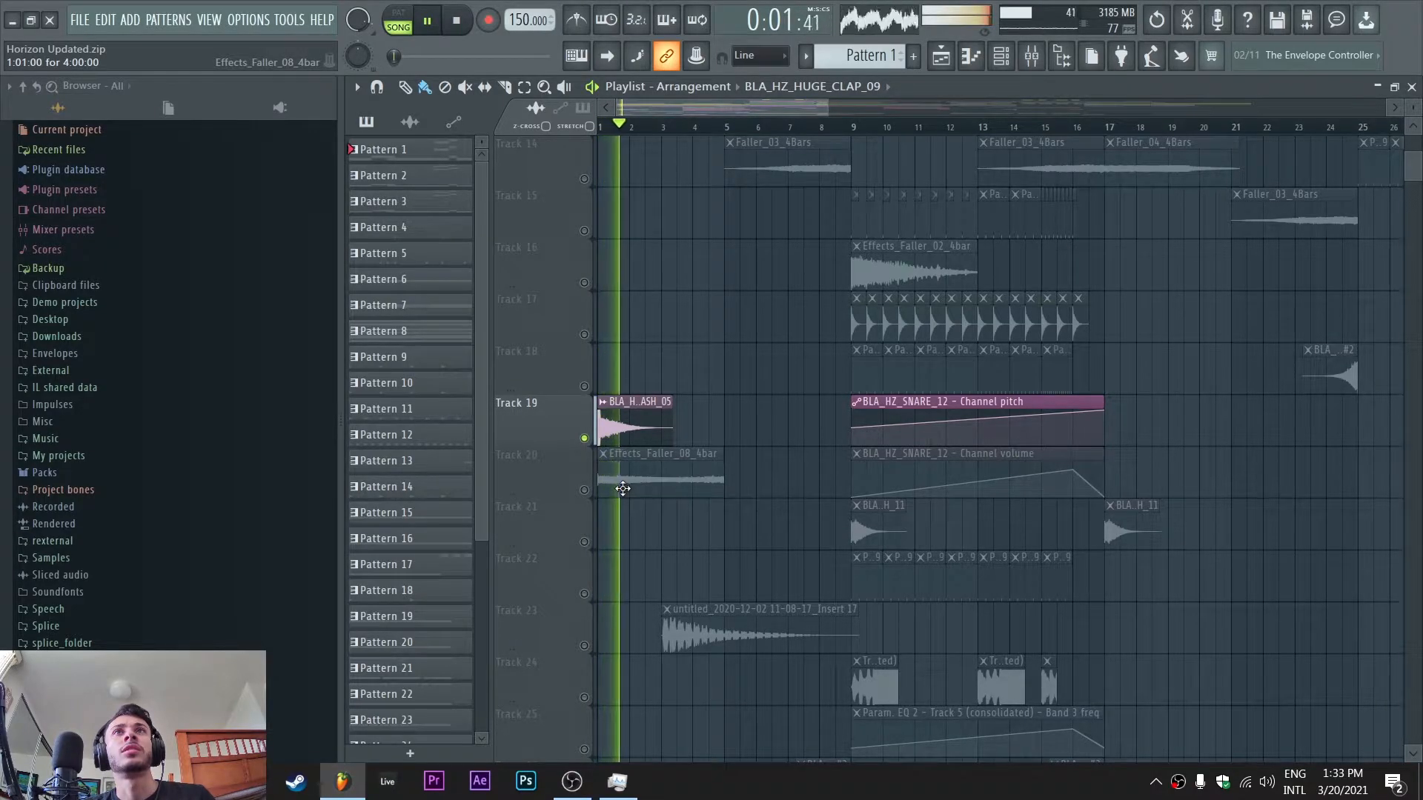
key(space)
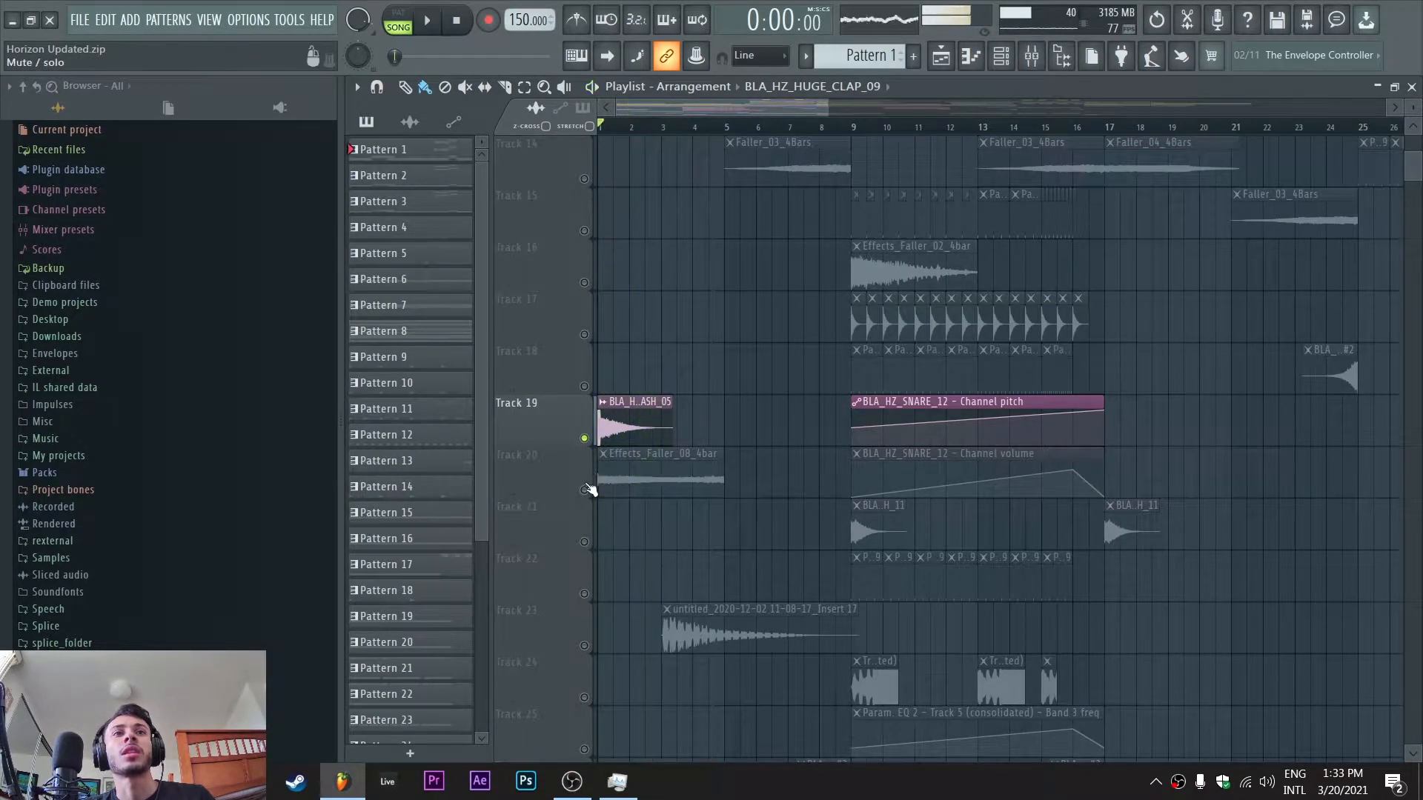
ctrl+click(586, 493)
scroll(693, 532, down, 3)
key(space)
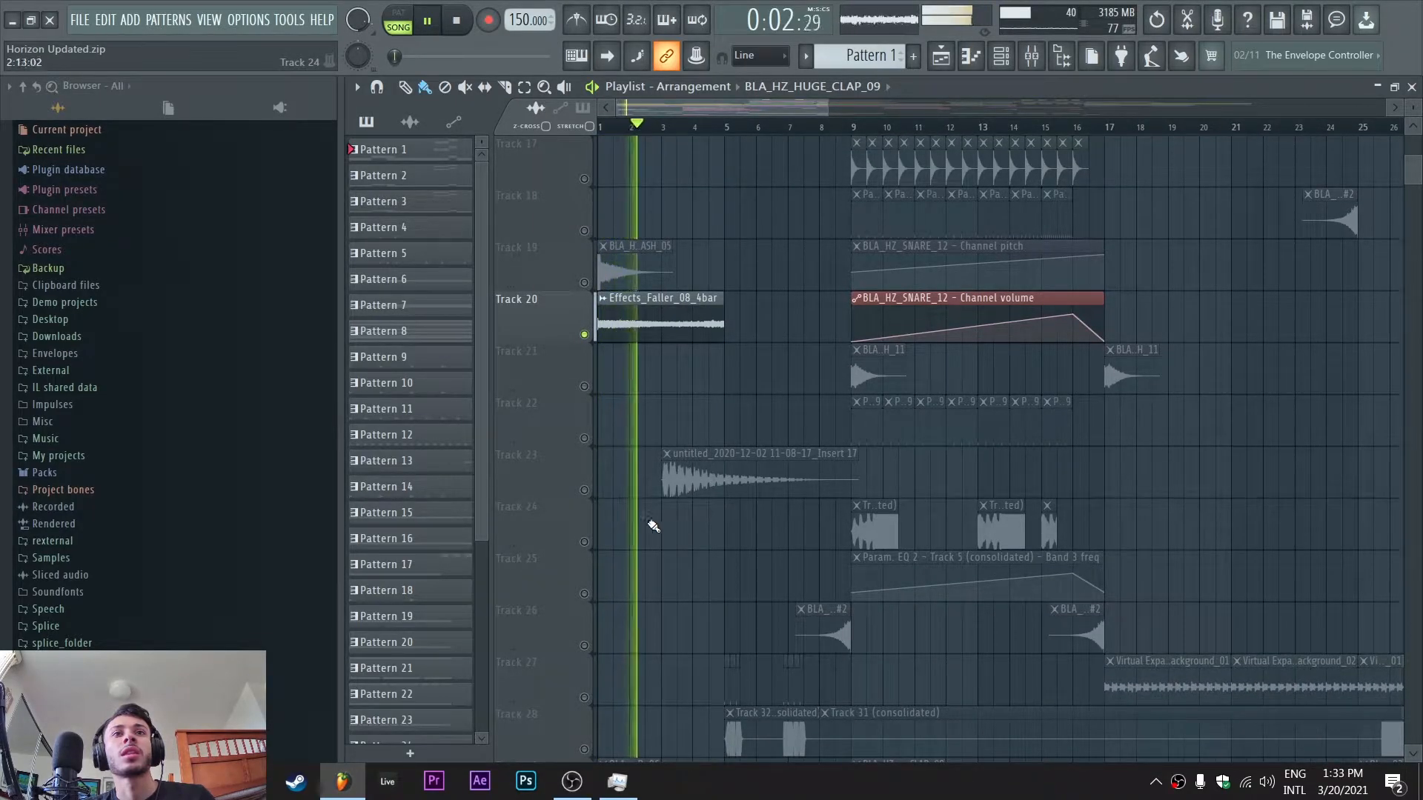
Audition the rendered Insert 17 audio clip on Track 23 in solo from bar 3
ctrl+click(584, 490)
key(space)
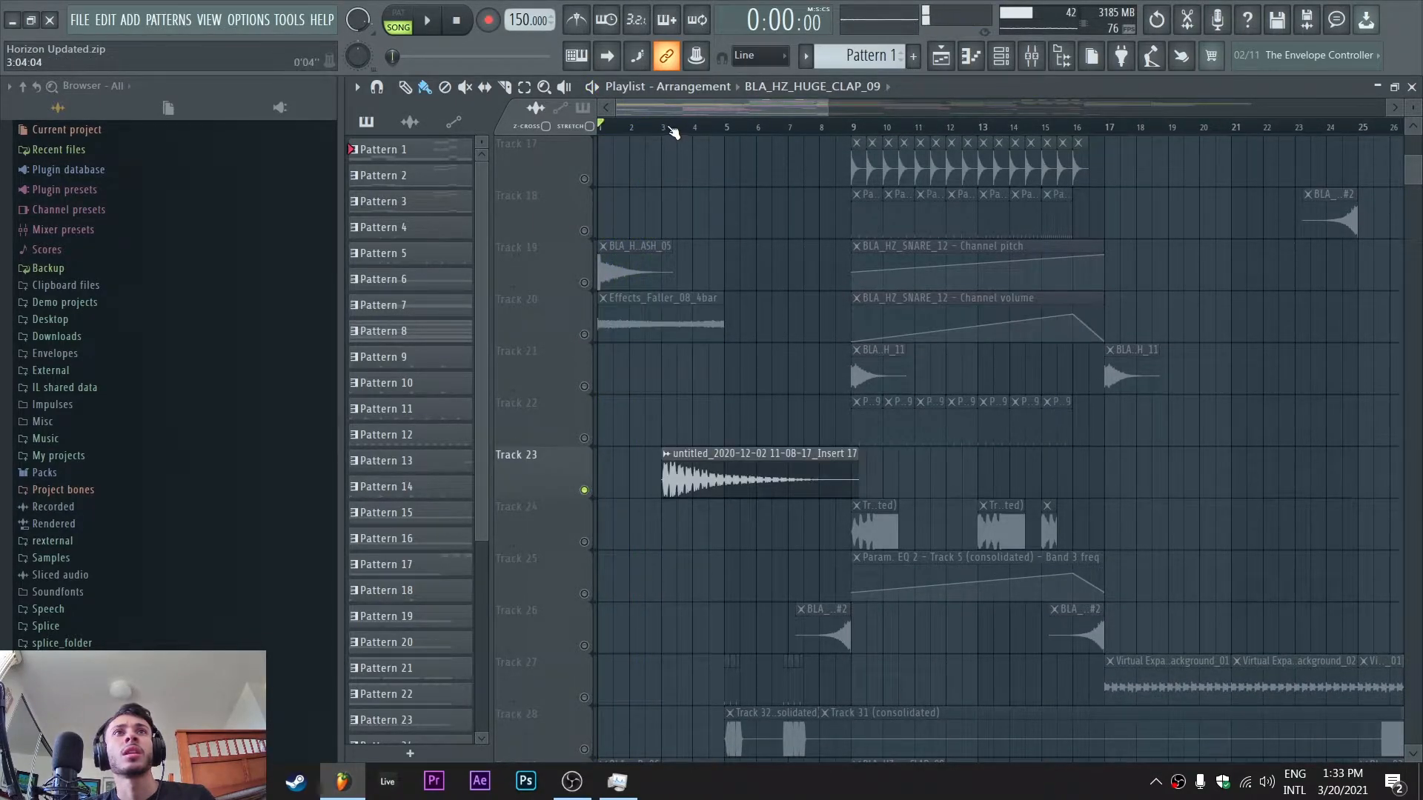
scroll(737, 305, down, 4)
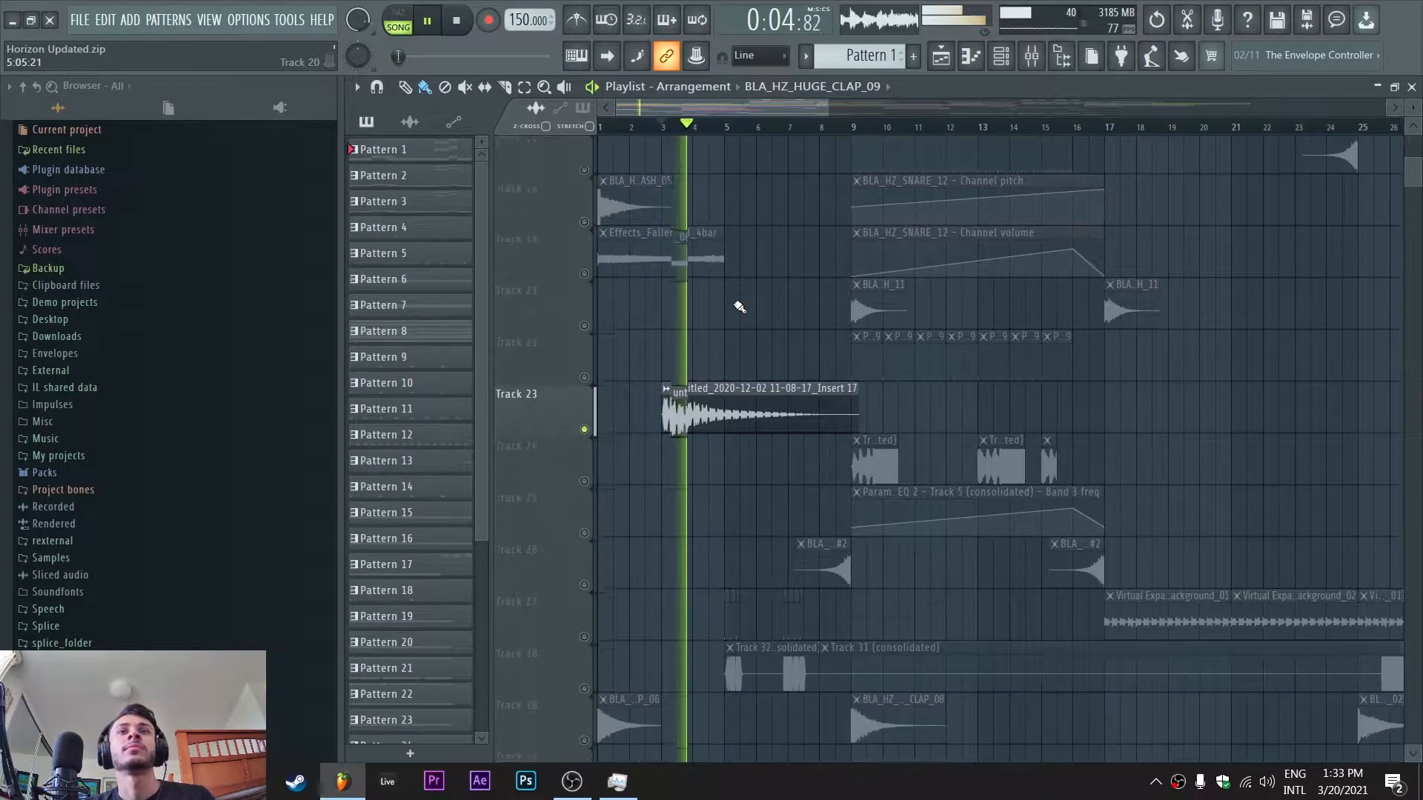
key(space)
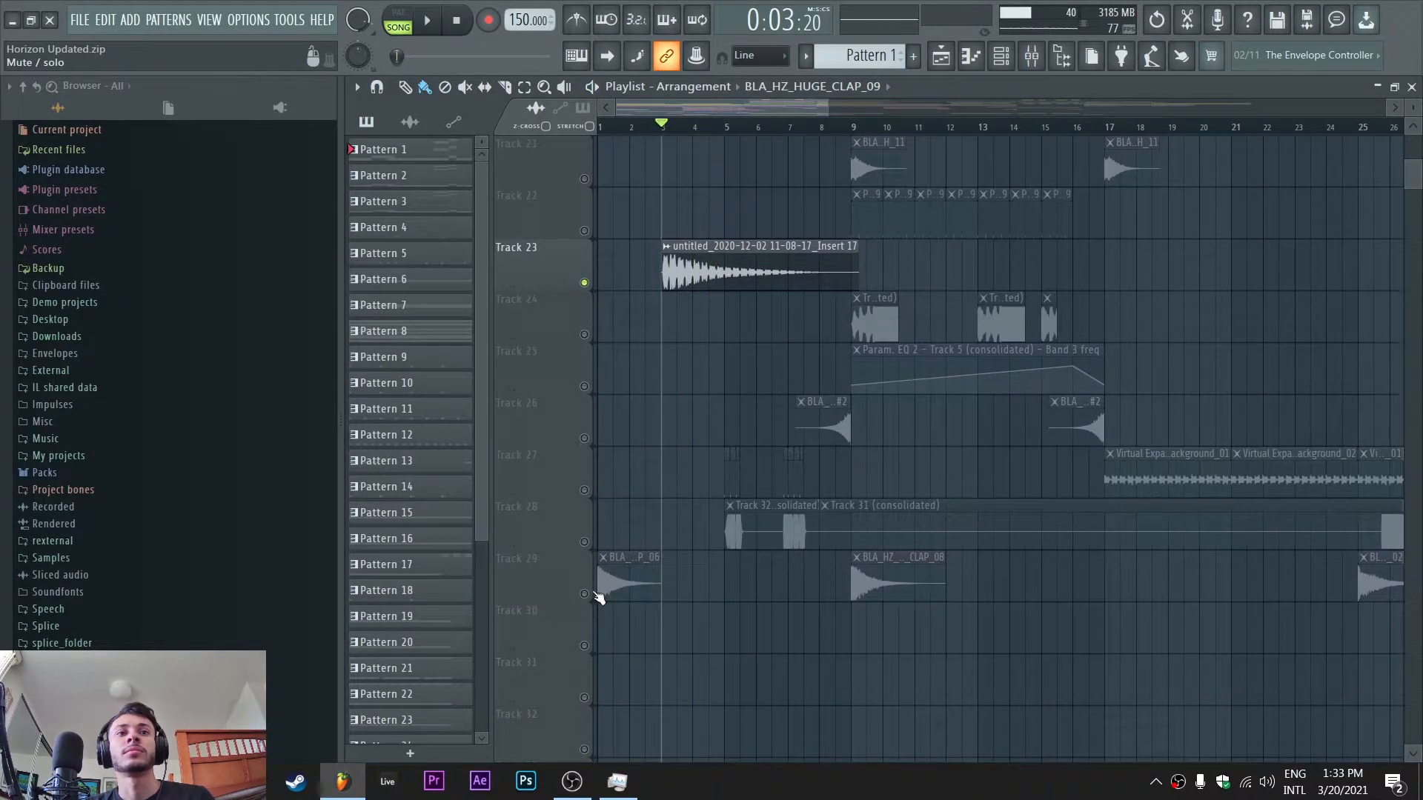
Audition the clap on Track 29 in solo from the song start
ctrl+click(585, 594)
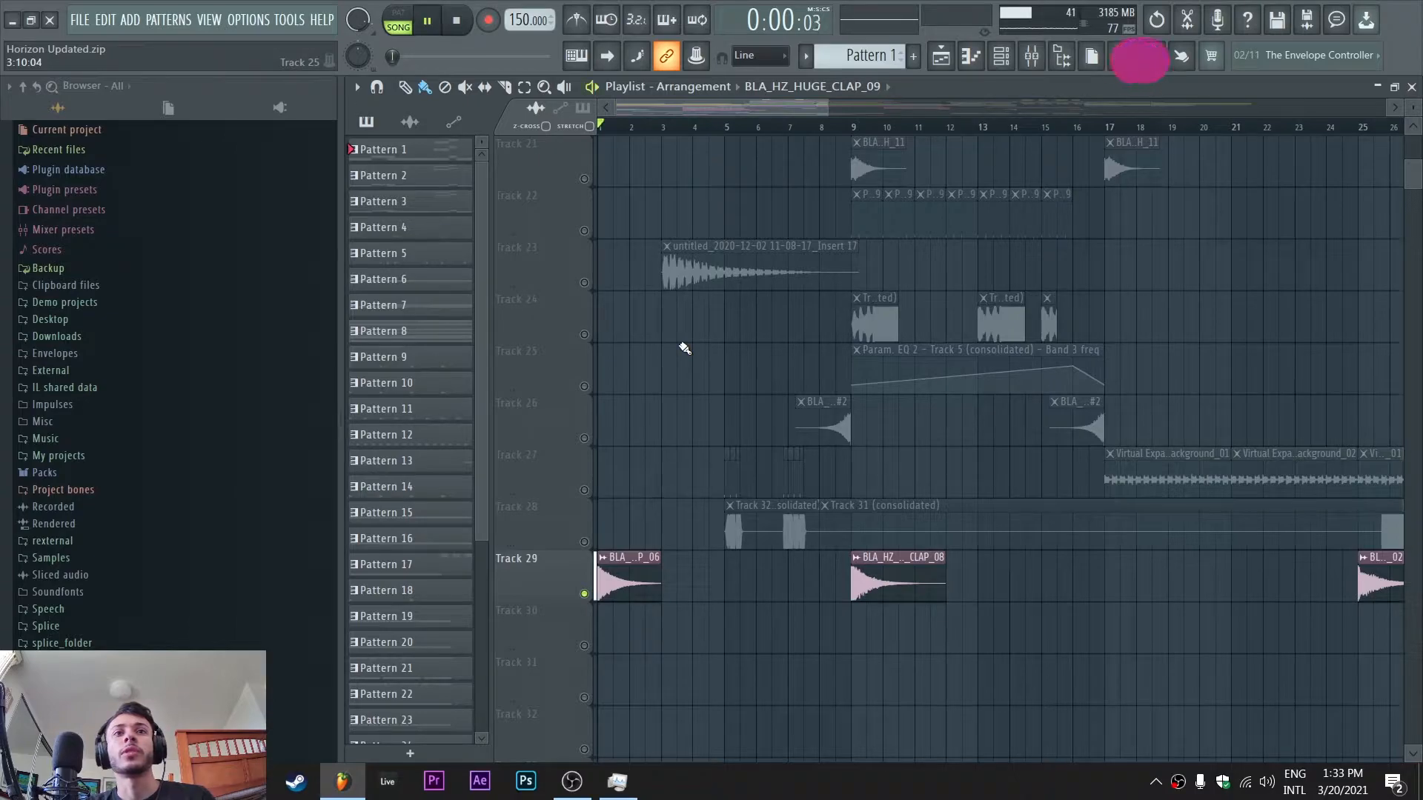
scroll(701, 466, down, 6)
key(space)
scroll(704, 465, up, 7)
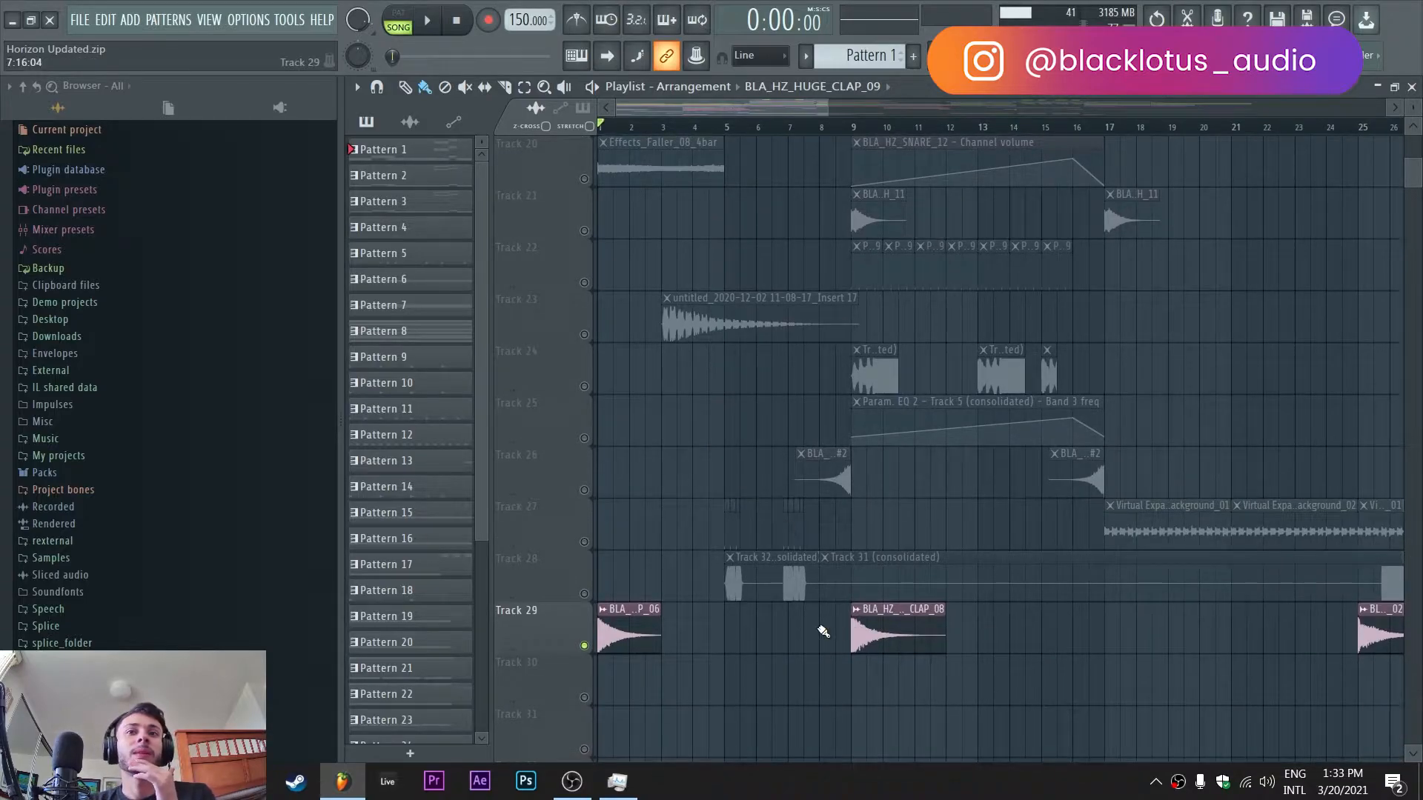
Audition the consolidated clips on Track 28 in solo from bar 5 and reactivate all tracks
scroll(643, 597, up, 2)
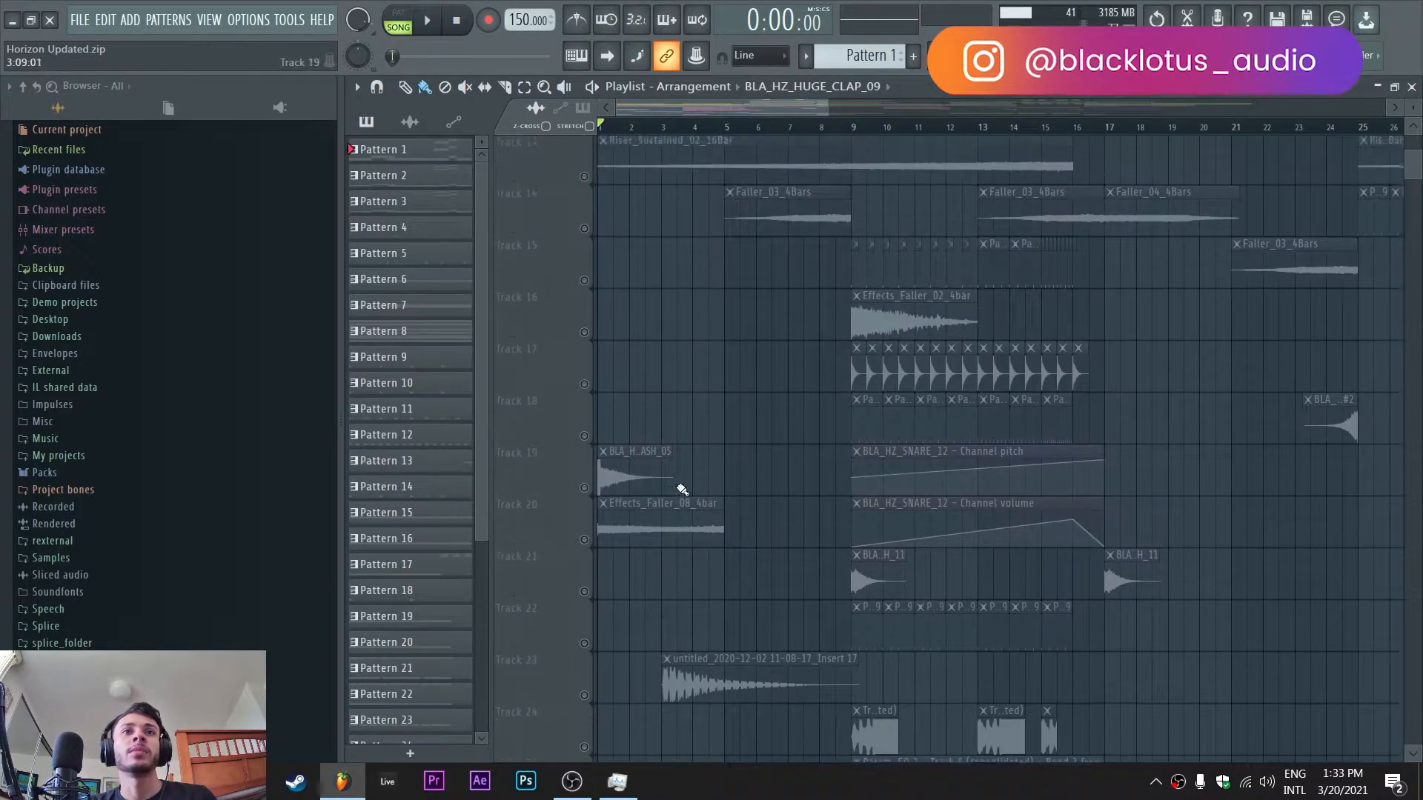
scroll(722, 493, down, 4)
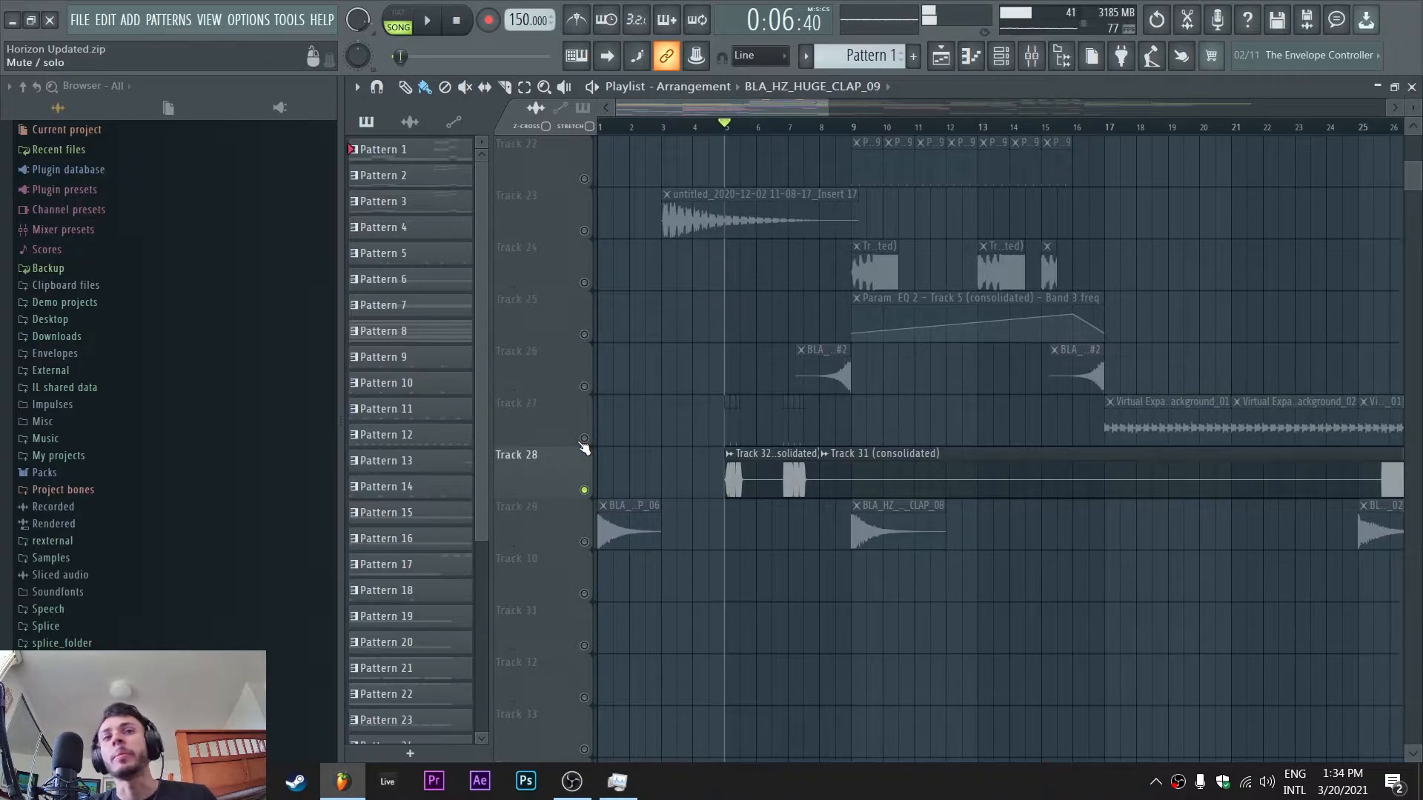
scroll(921, 452, up, 18)
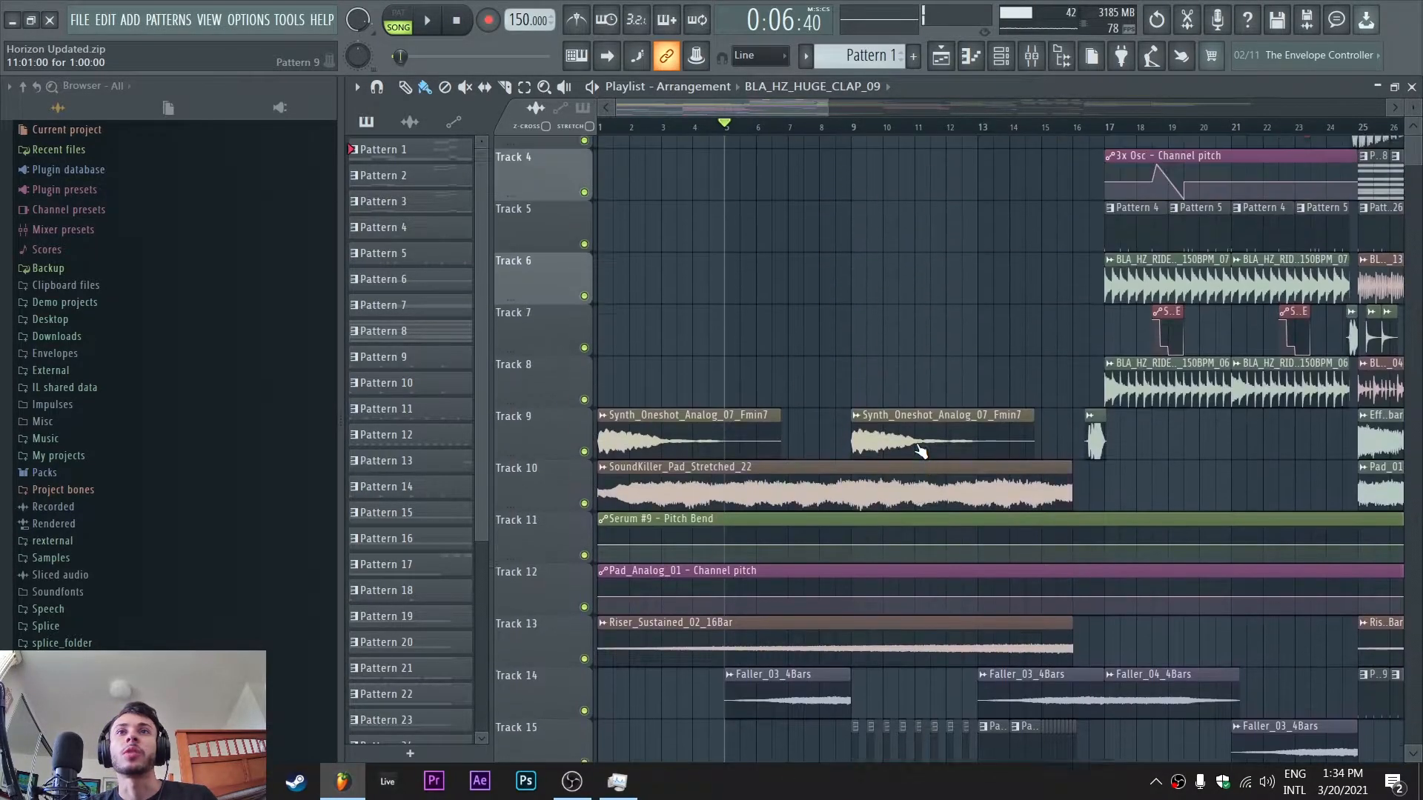
Play the build-up from bar 9 with all tracks active and review its clips down to Track 29
scroll(920, 452, up, 3)
click(849, 132)
drag(825, 109, 940, 108)
scroll(907, 381, down, 5)
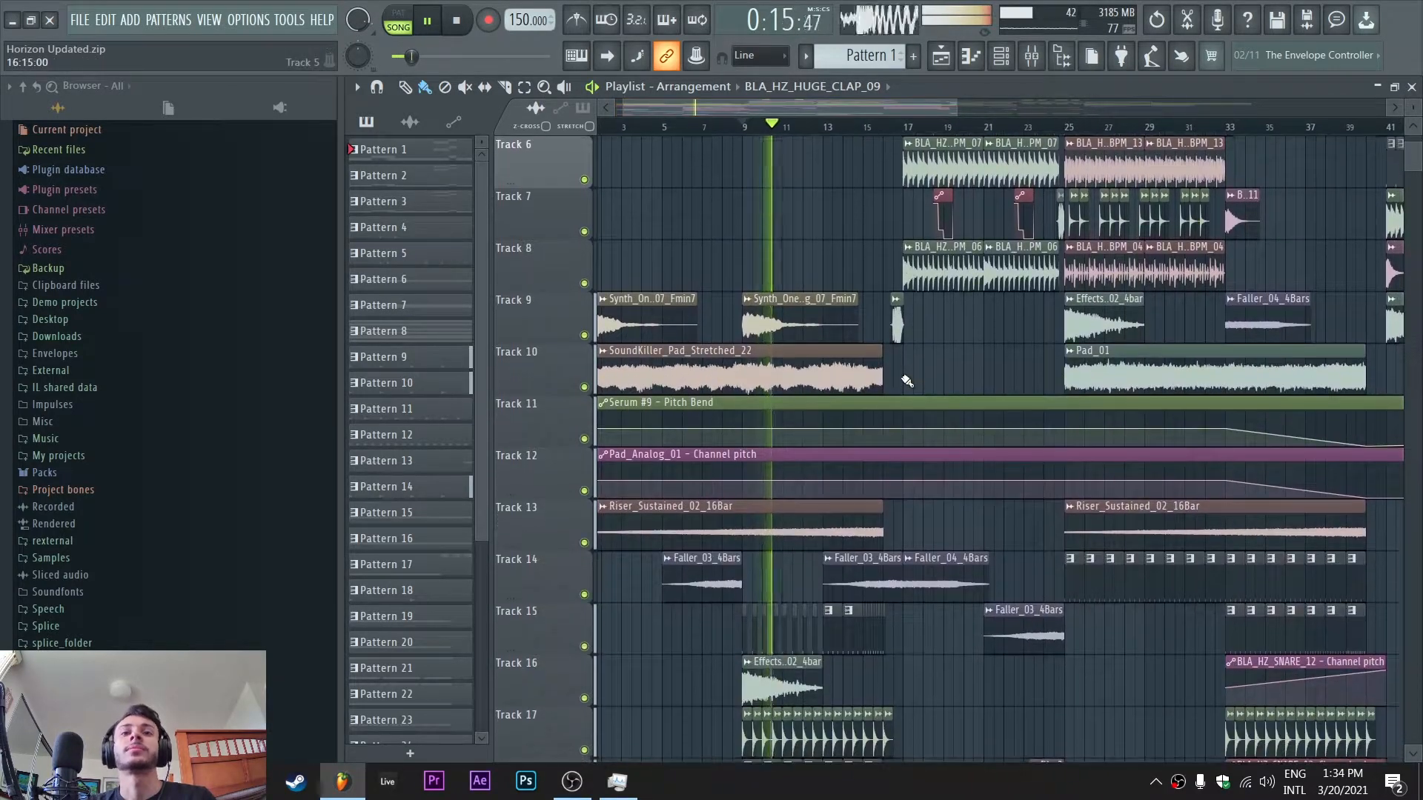
scroll(907, 381, down, 4)
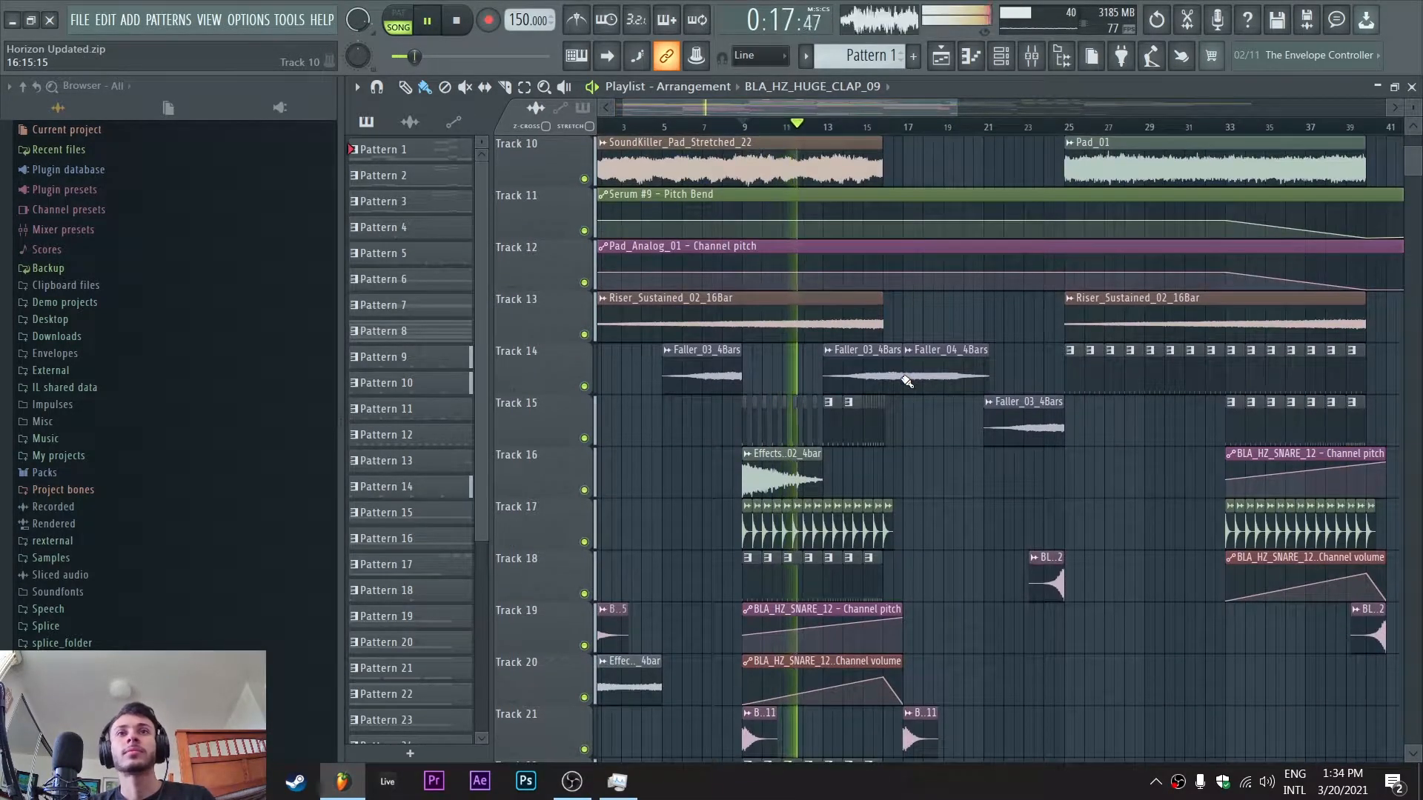
scroll(907, 382, down, 7)
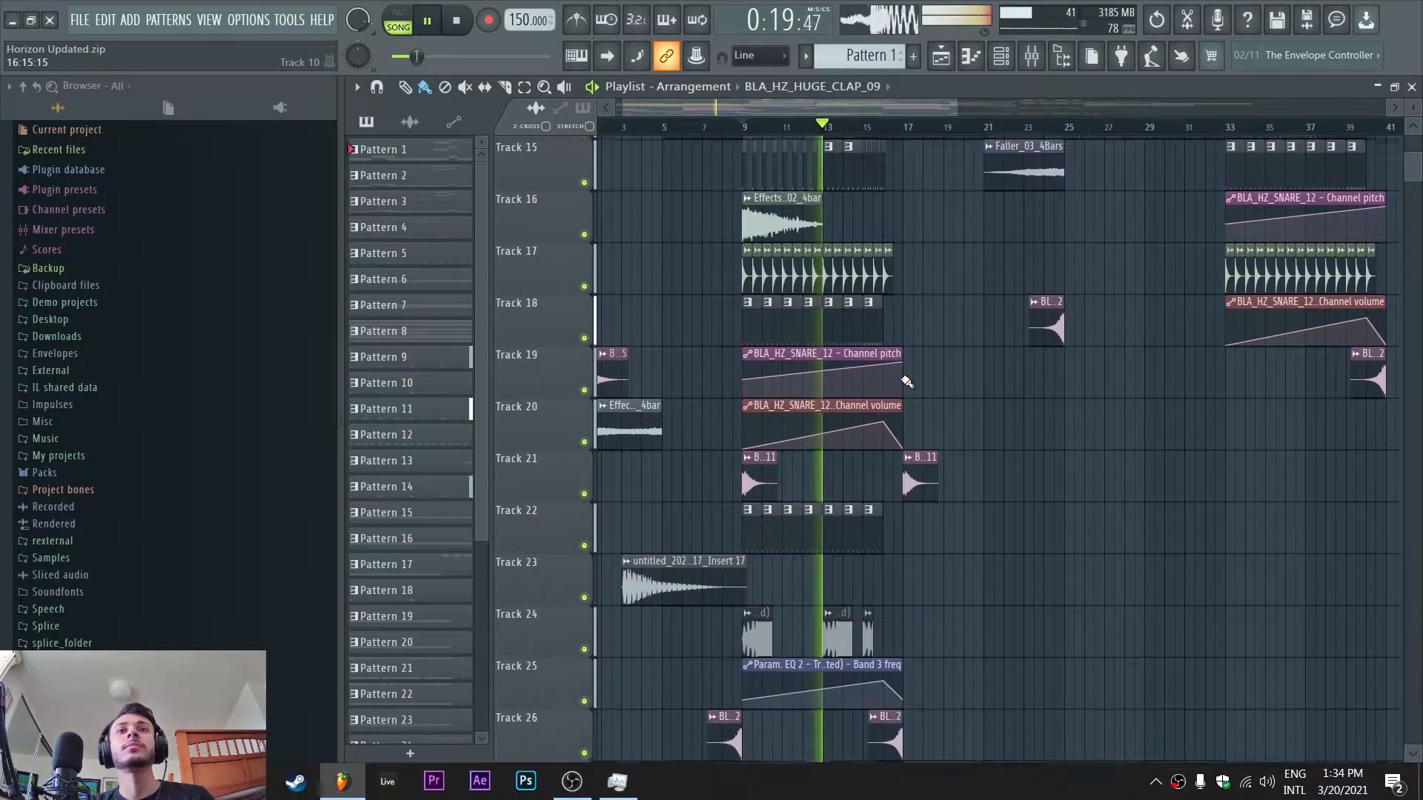
scroll(907, 381, down, 3)
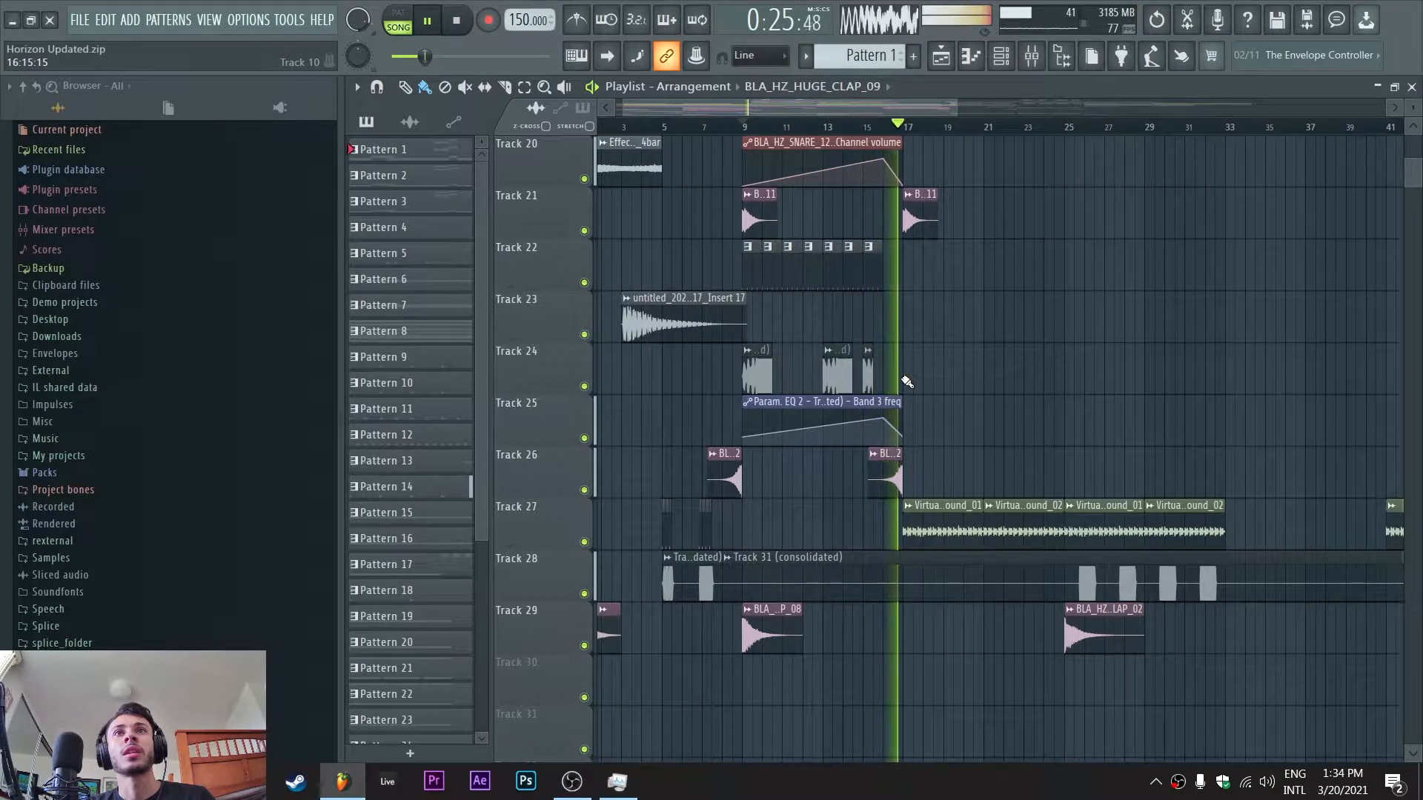
scroll(907, 382, up, 8)
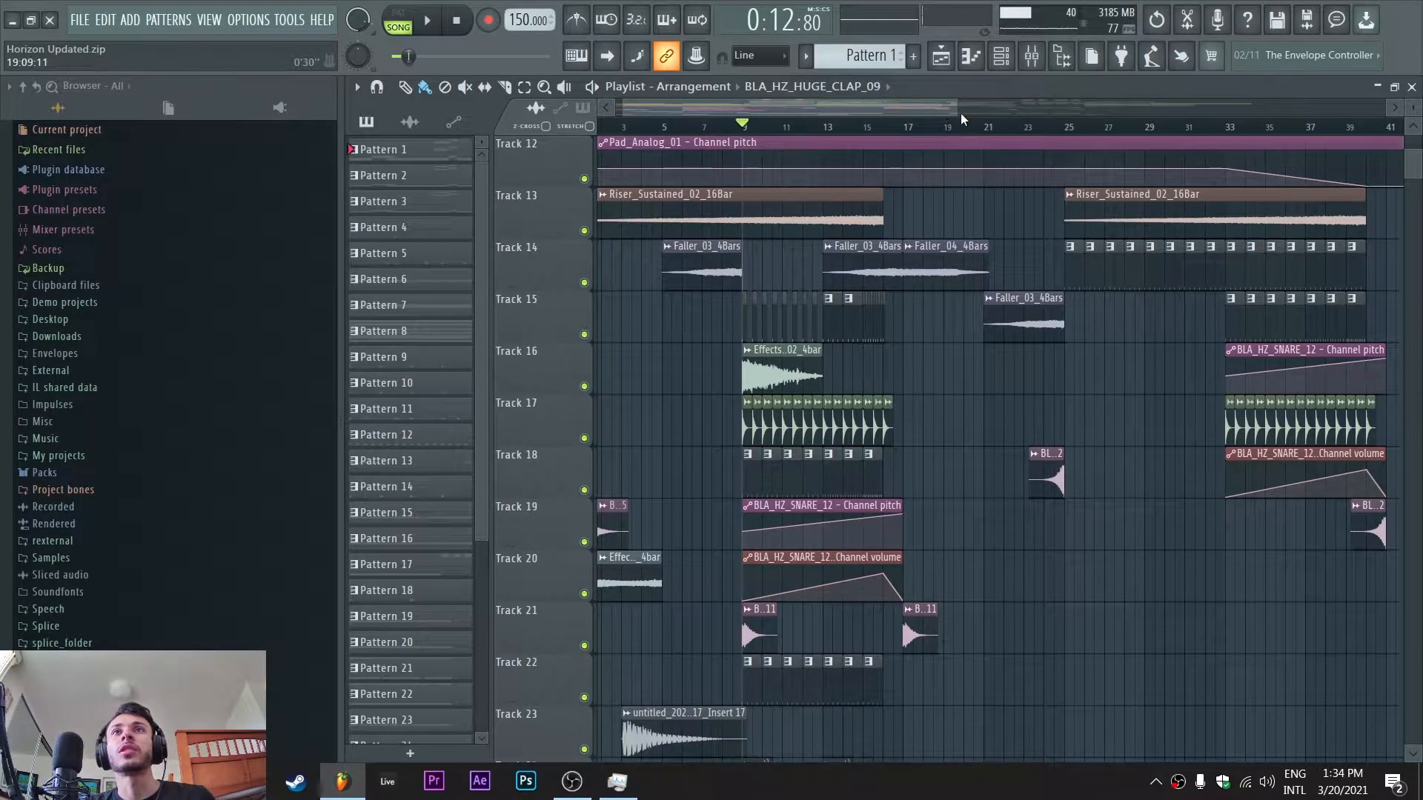
Isolate the build-up's drum clips by soloing Track 15 and reactivating Tracks 17 and 18
drag(961, 113, 844, 109)
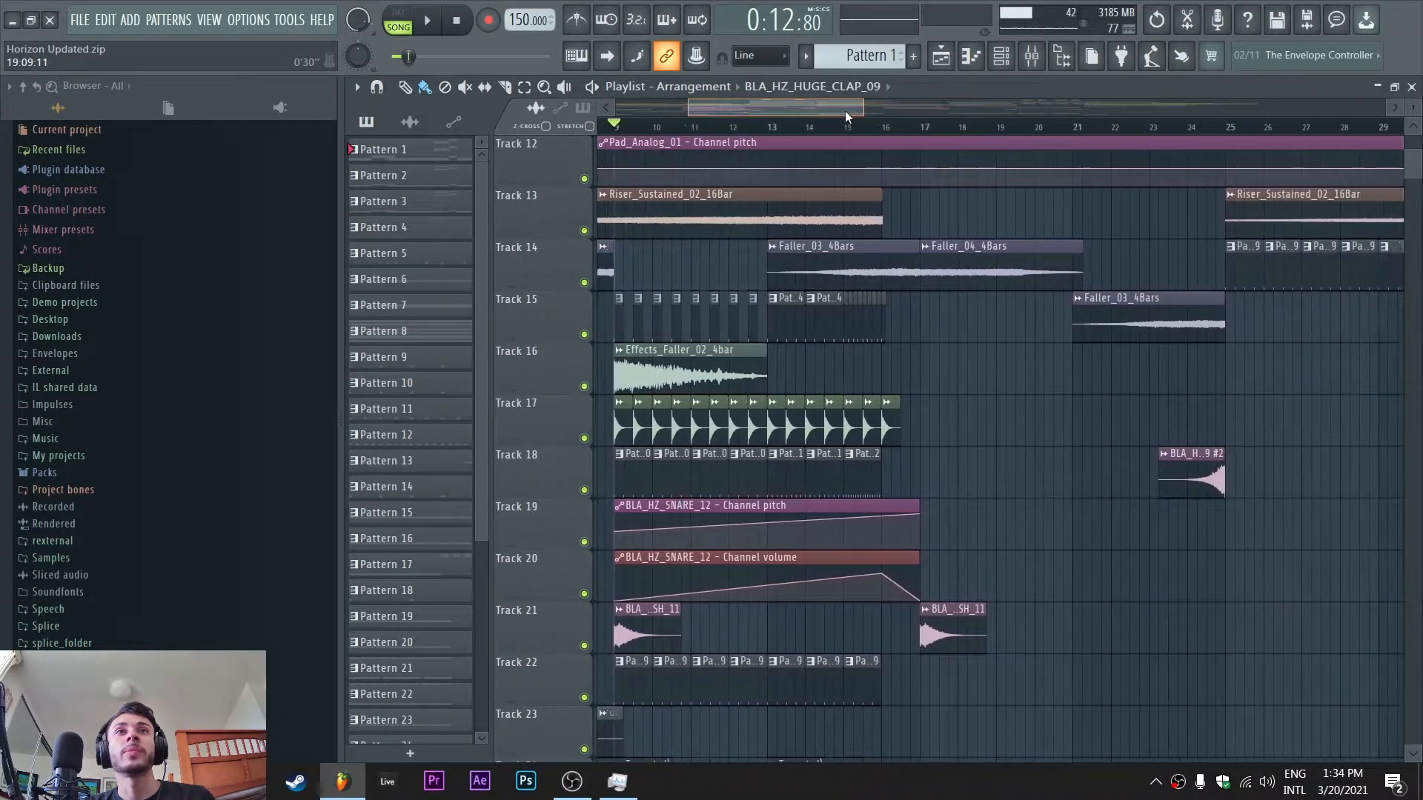
scroll(816, 441, up, 9)
scroll(816, 441, down, 5)
scroll(815, 440, down, 4)
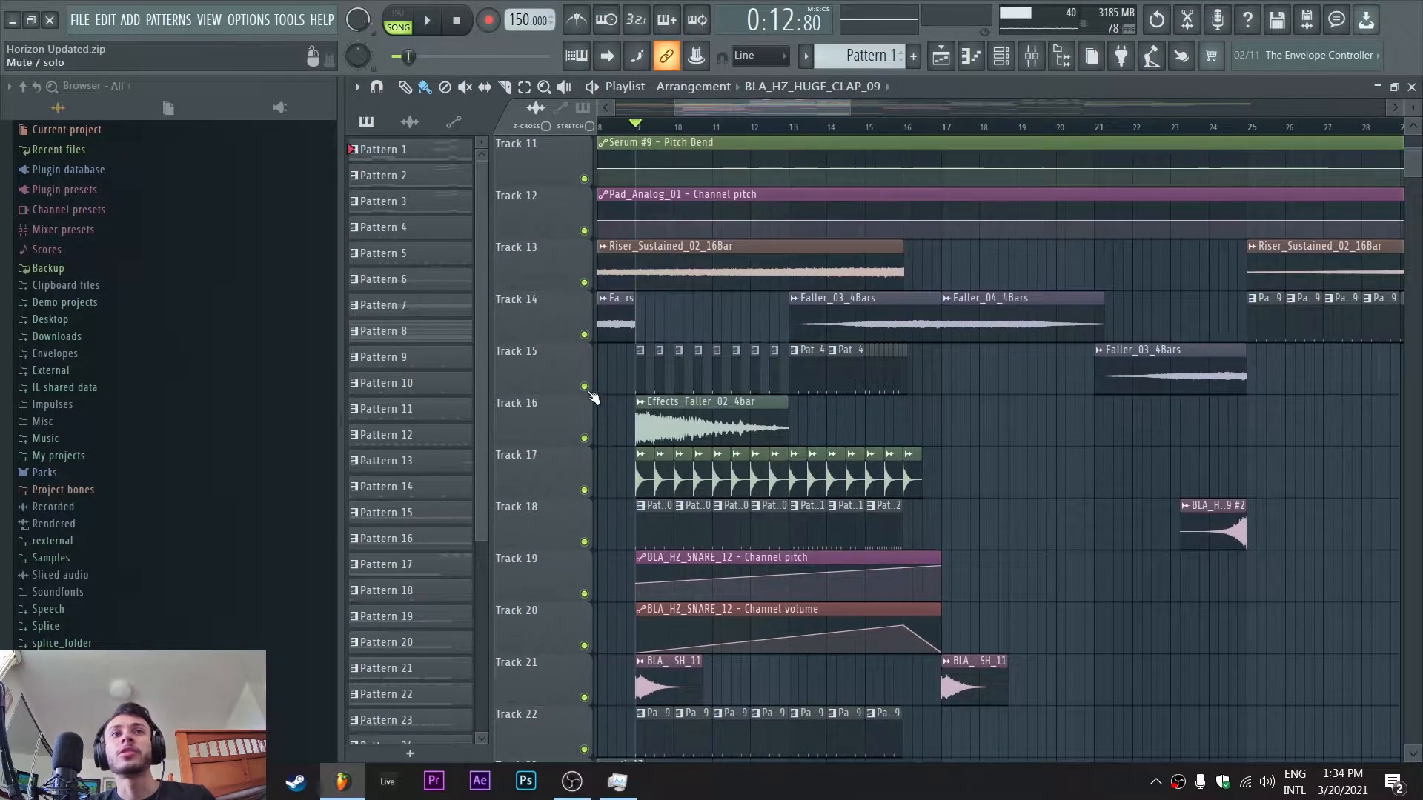
ctrl+click(584, 386)
click(584, 541)
click(584, 490)
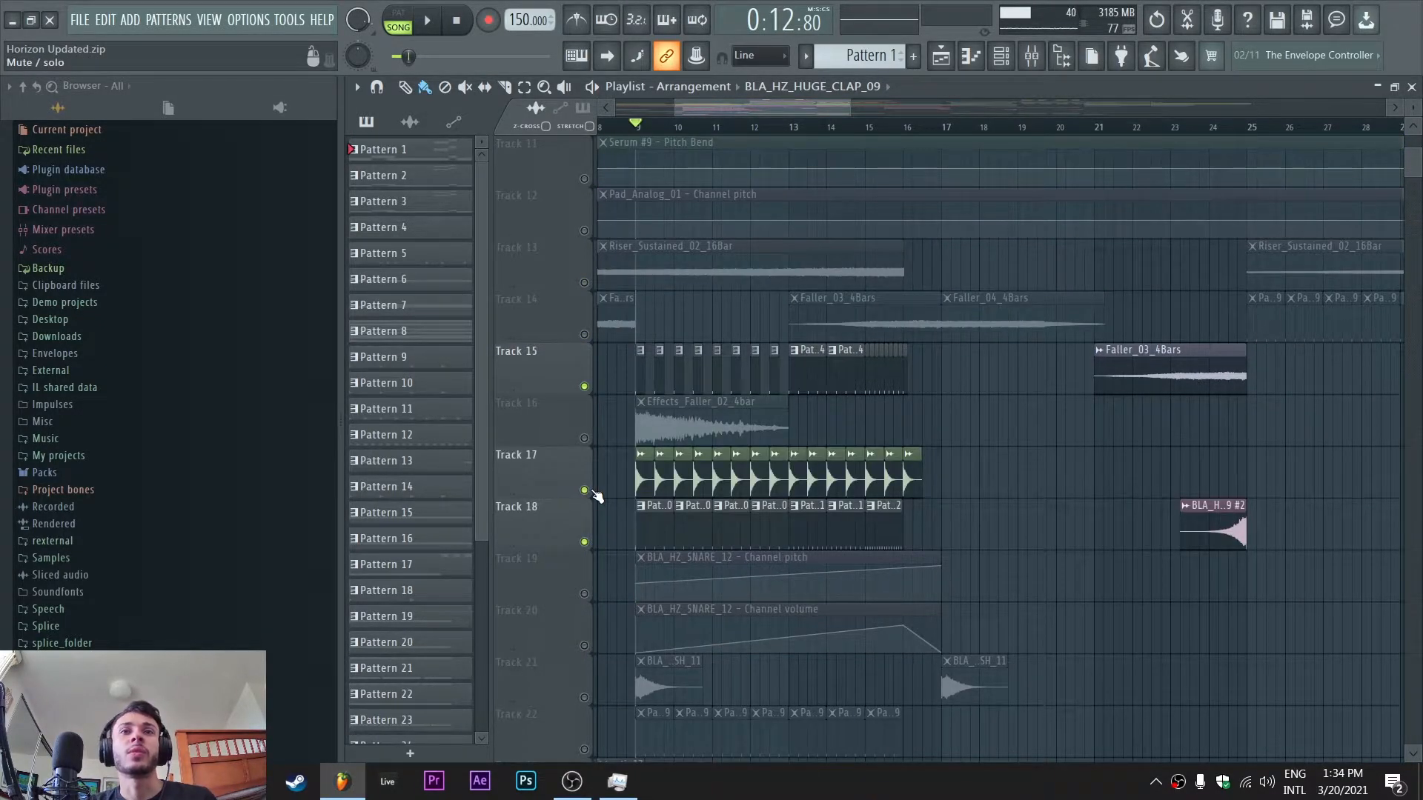
Reactivate Tracks 19, 20, 22 and 25 alongside the isolated drum tracks and play the build-up from bar 9
scroll(592, 518, down, 4)
click(584, 593)
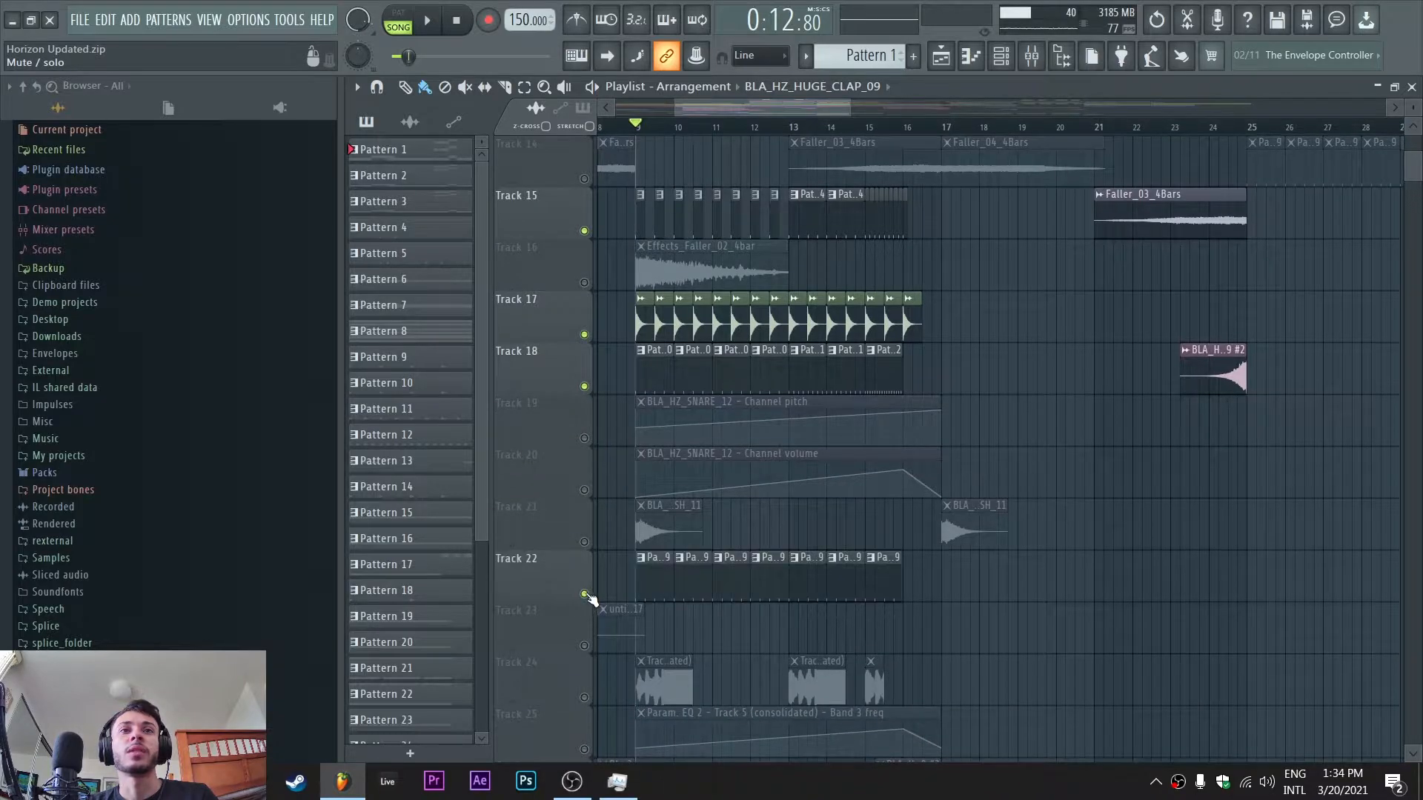
click(584, 490)
scroll(590, 511, down, 4)
click(584, 542)
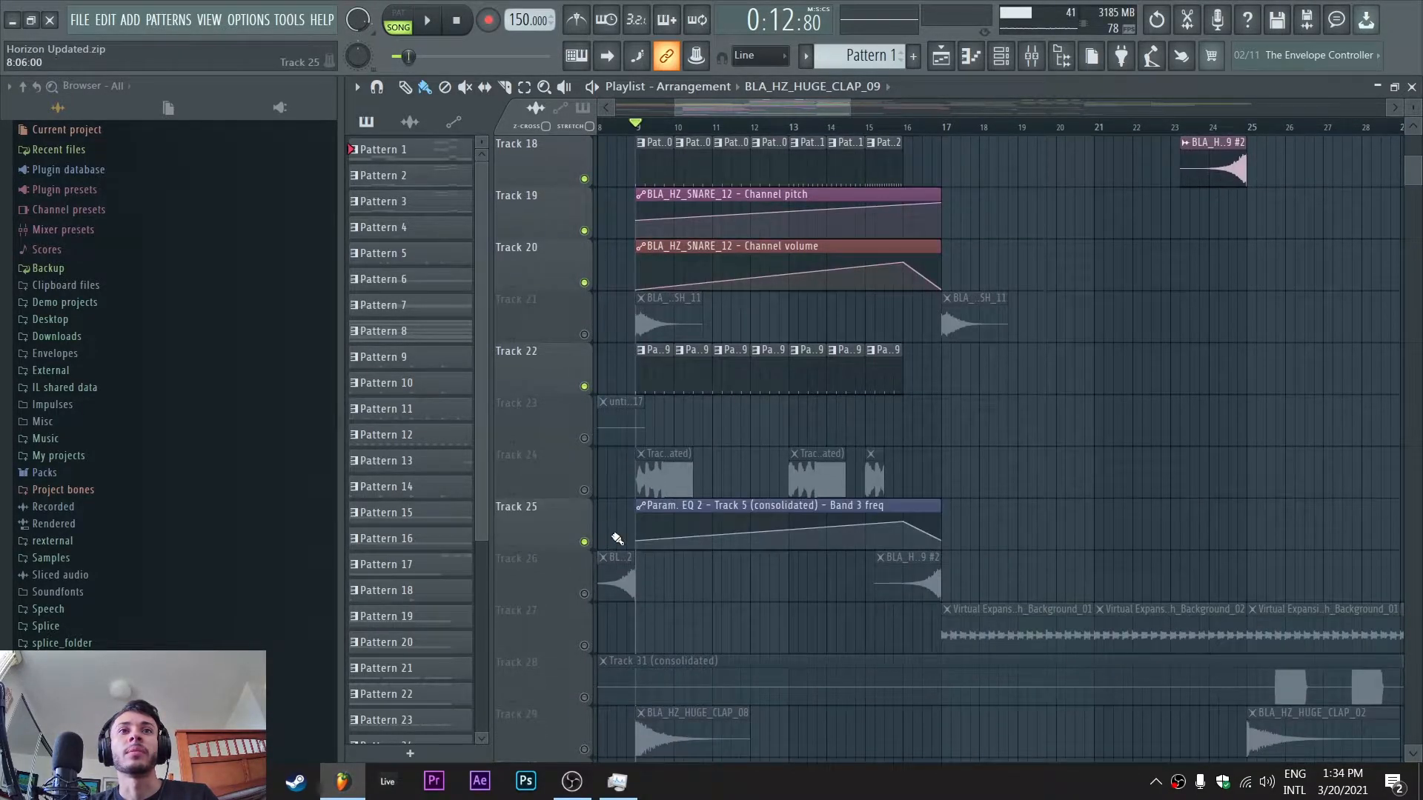
scroll(623, 536, down, 4)
scroll(635, 537, up, 7)
key(space)
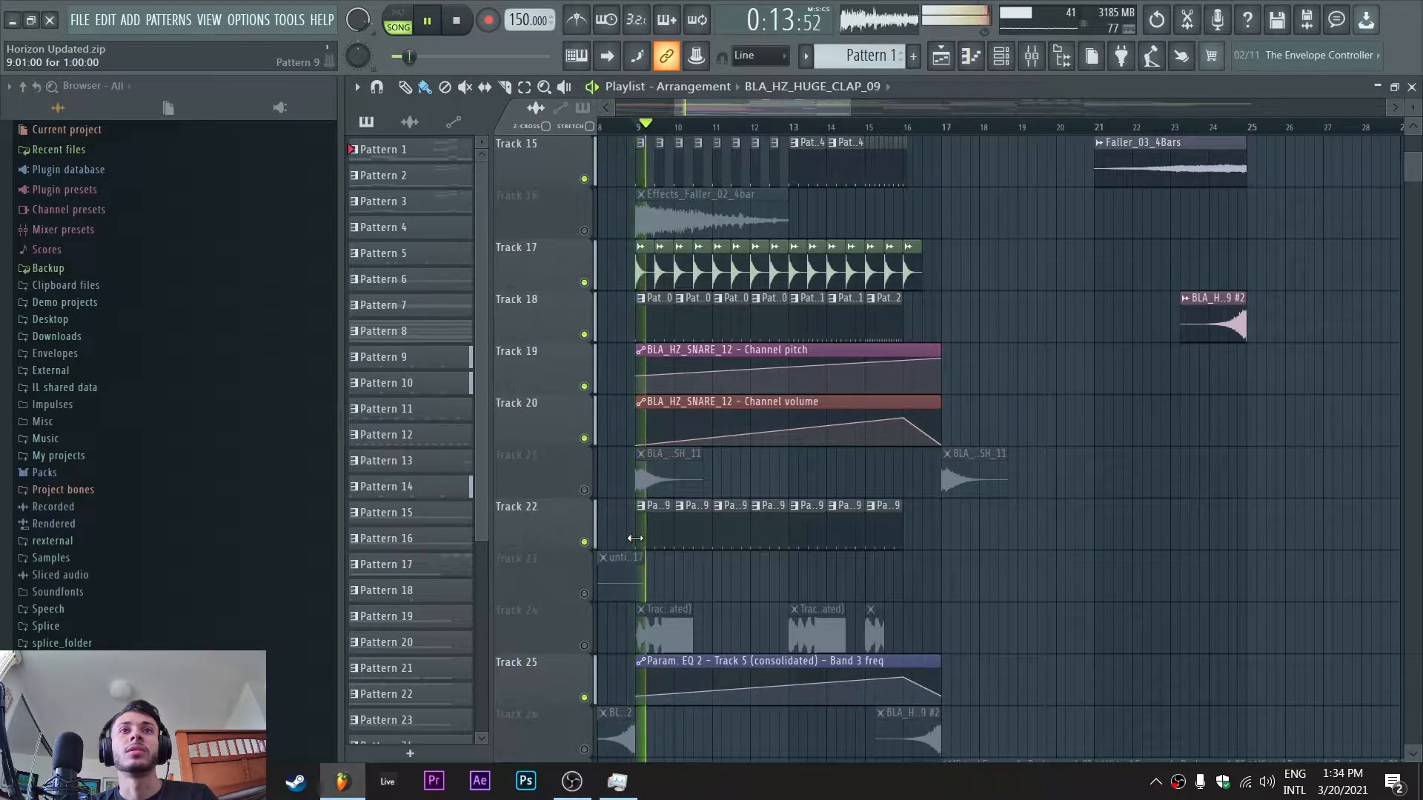
scroll(635, 538, up, 6)
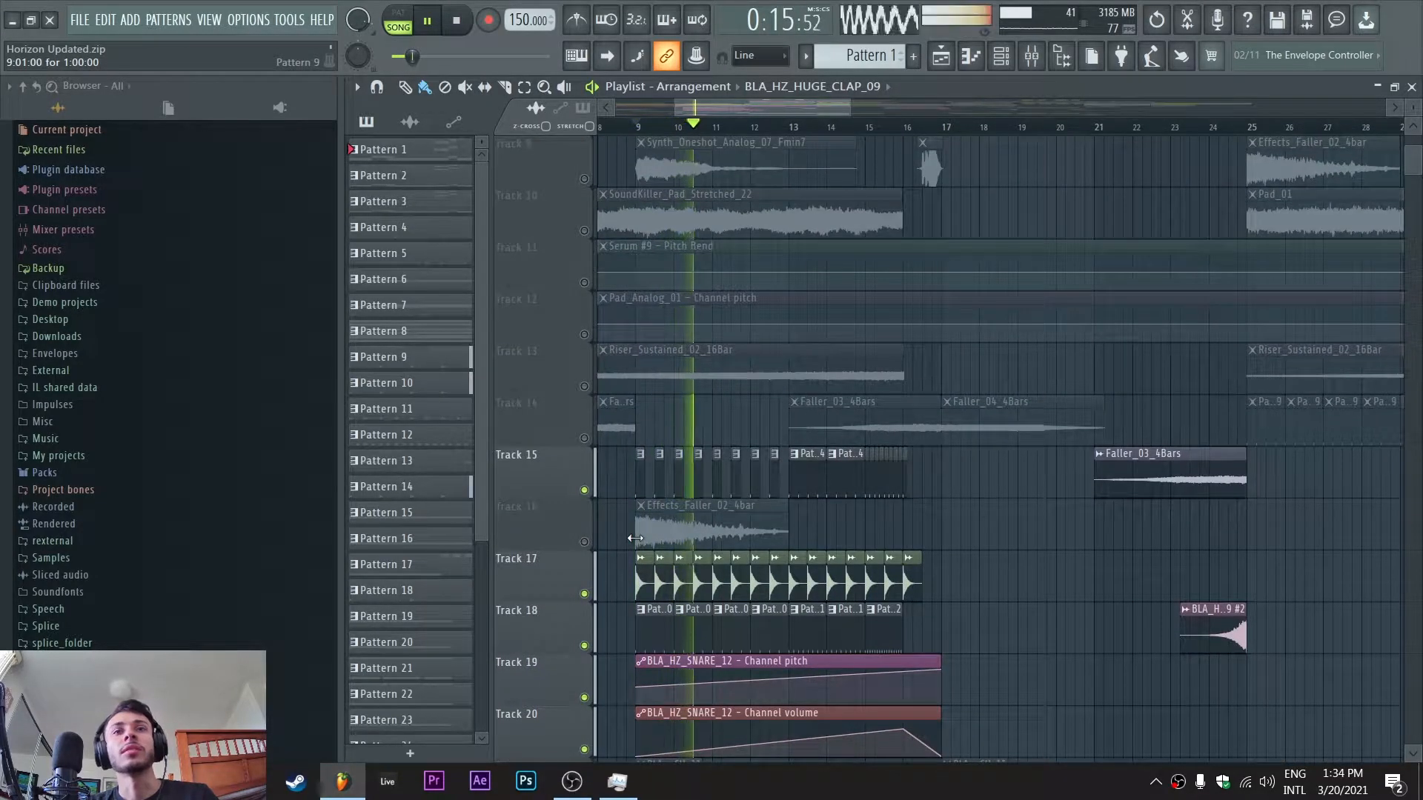
Play the build-up's active drum and automation tracks through bar 15, stop playback and review them down to Track 25
scroll(635, 538, down, 3)
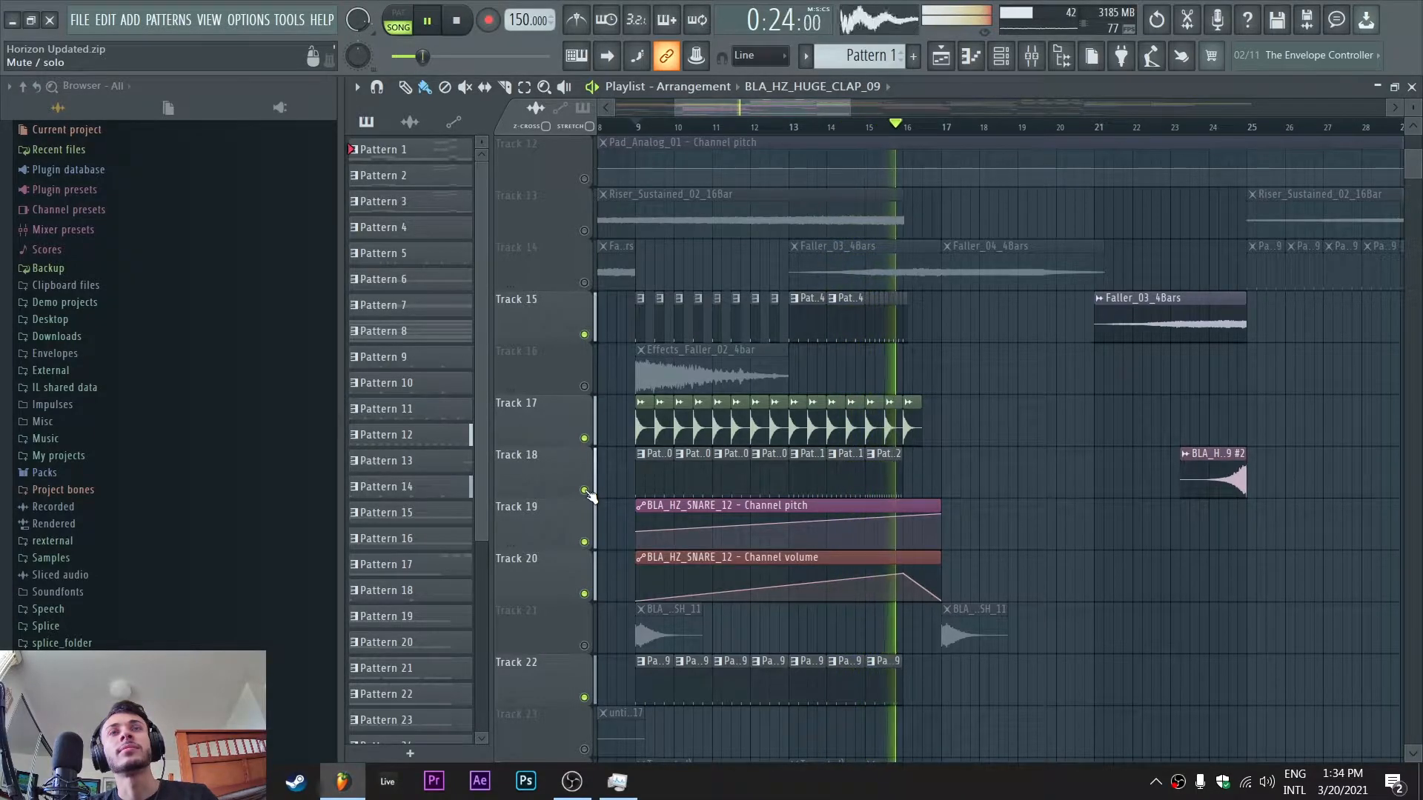
key(space)
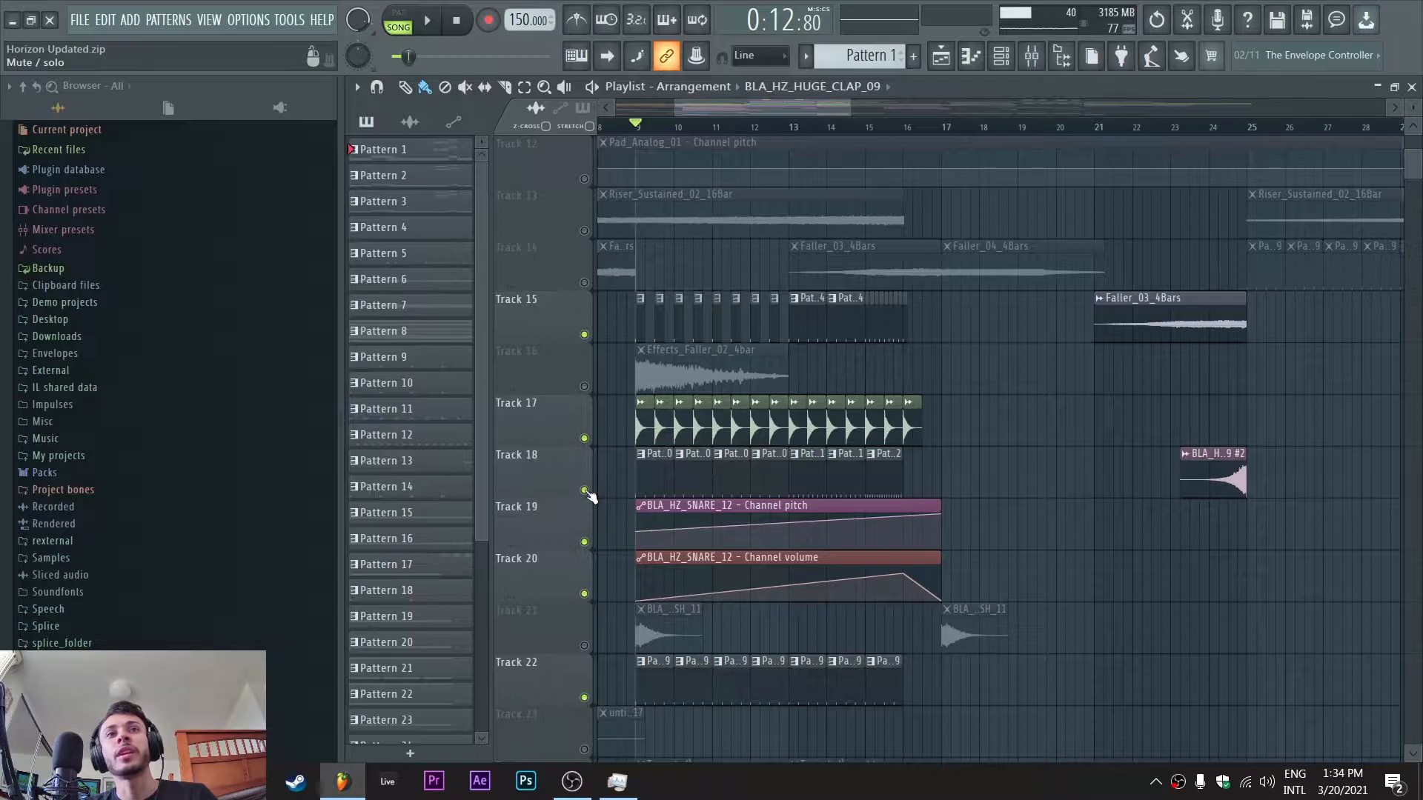
scroll(585, 498, down, 2)
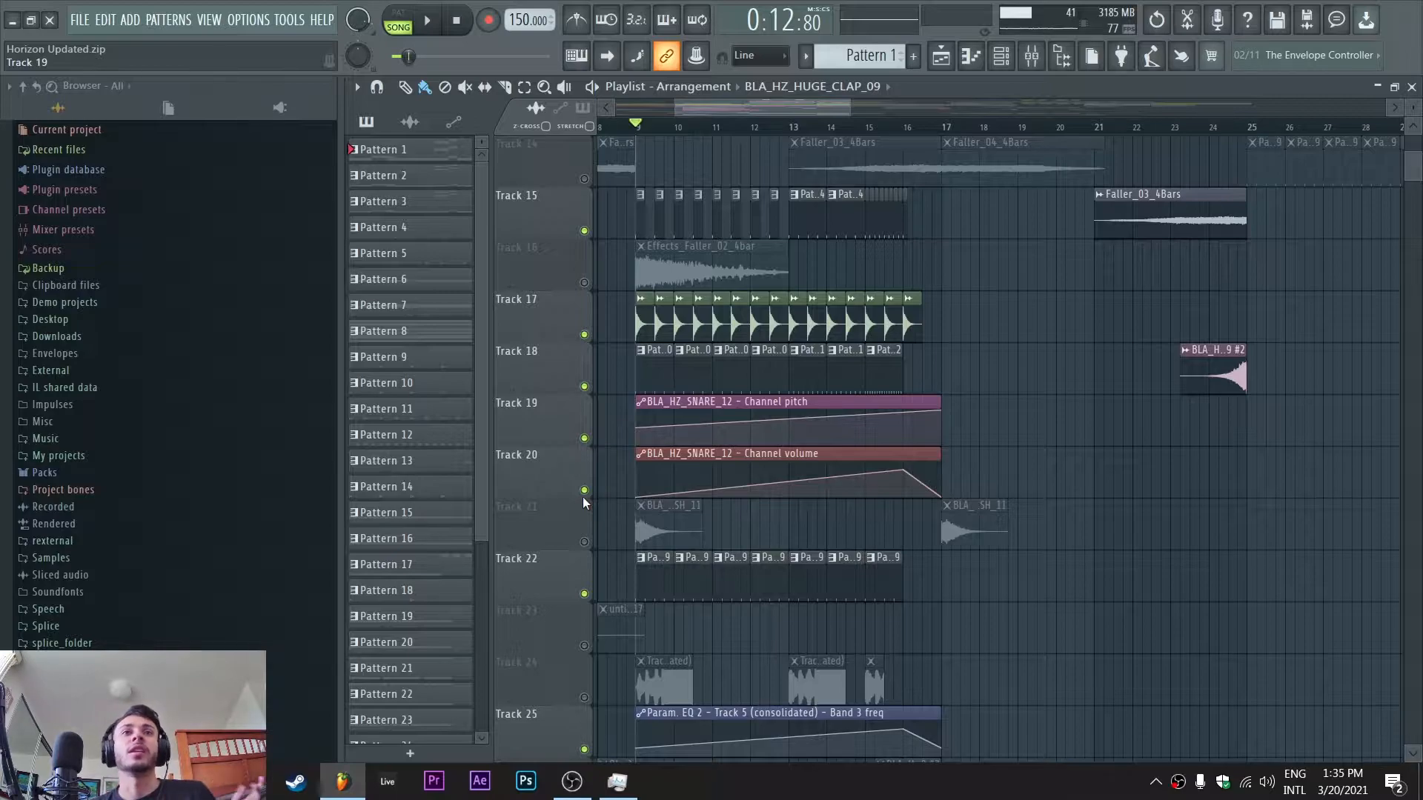
Audition the Riser_Sustained_02_16Bar clip on Track 13 in solo from bar 9
scroll(740, 410, up, 6)
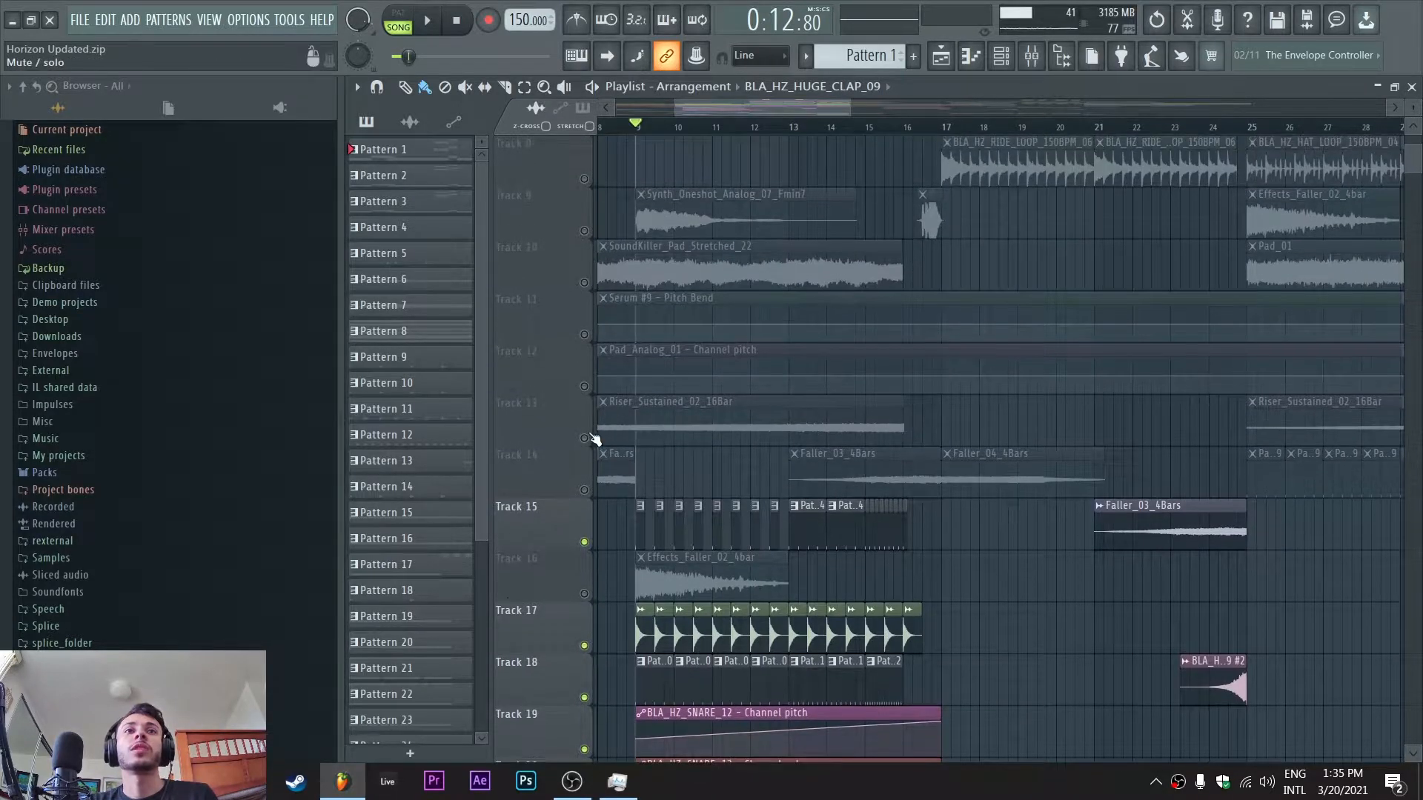
right_click(585, 438)
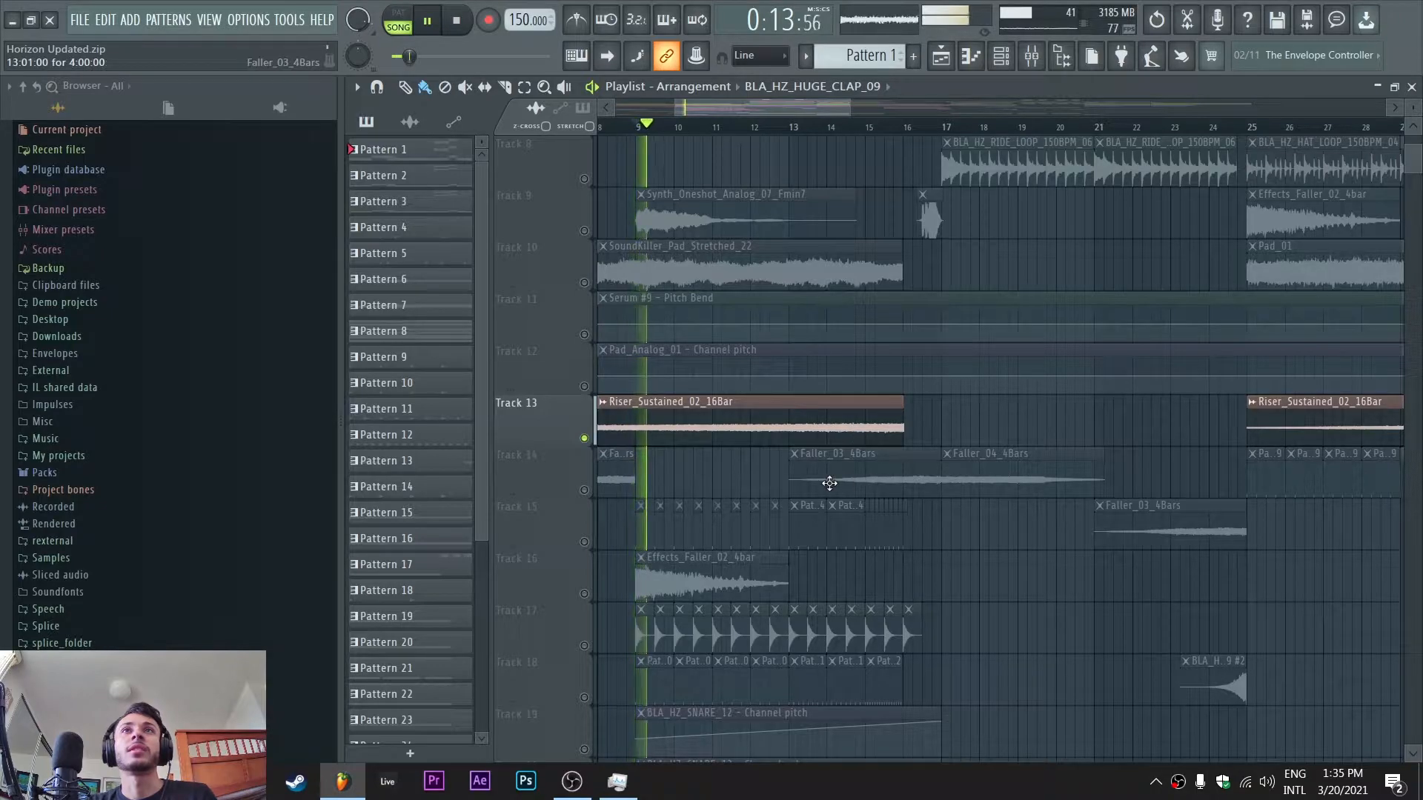
key(space)
scroll(581, 402, down, 16)
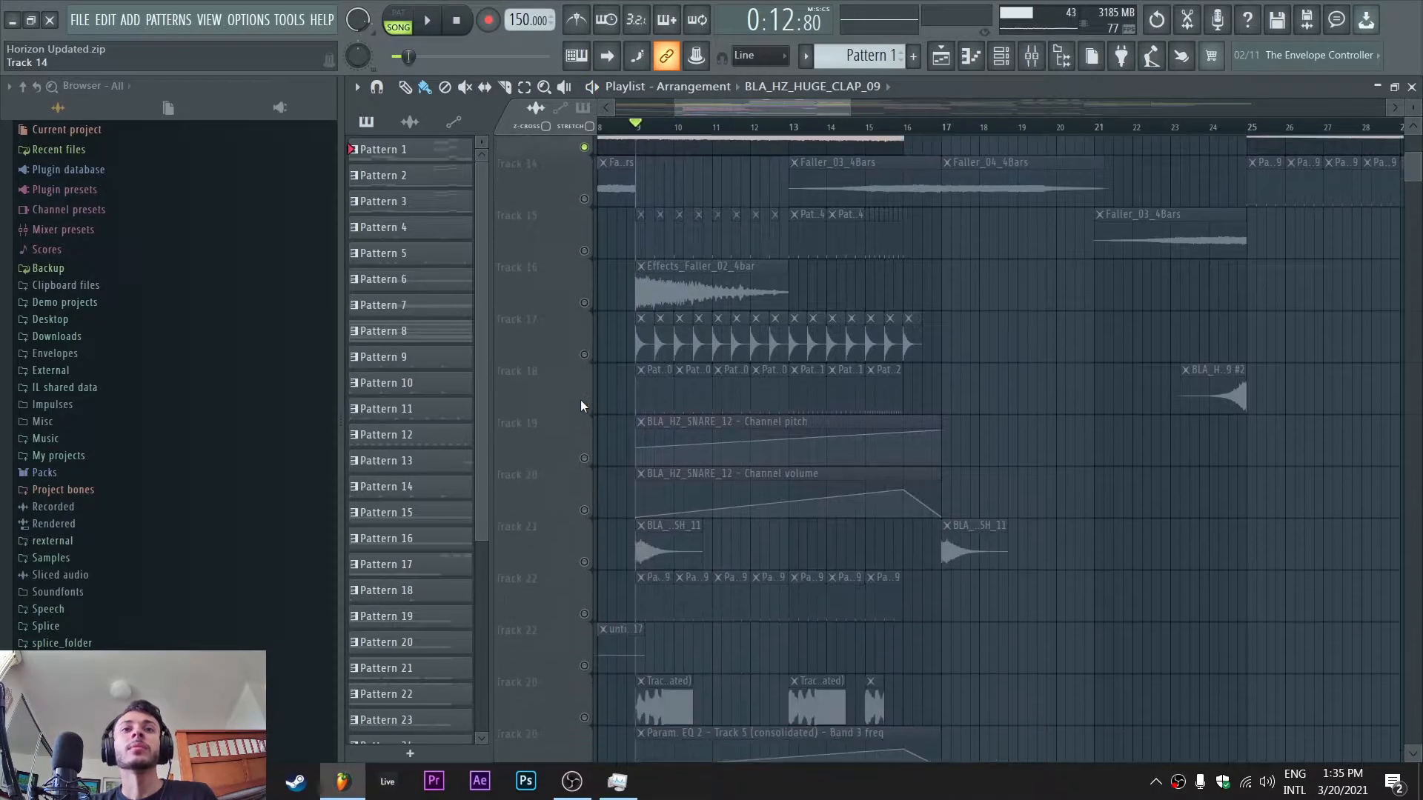
Reactivate all tracks and play the full section that starts at bar 17
right_click(586, 387)
right_click(585, 388)
scroll(805, 478, up, 20)
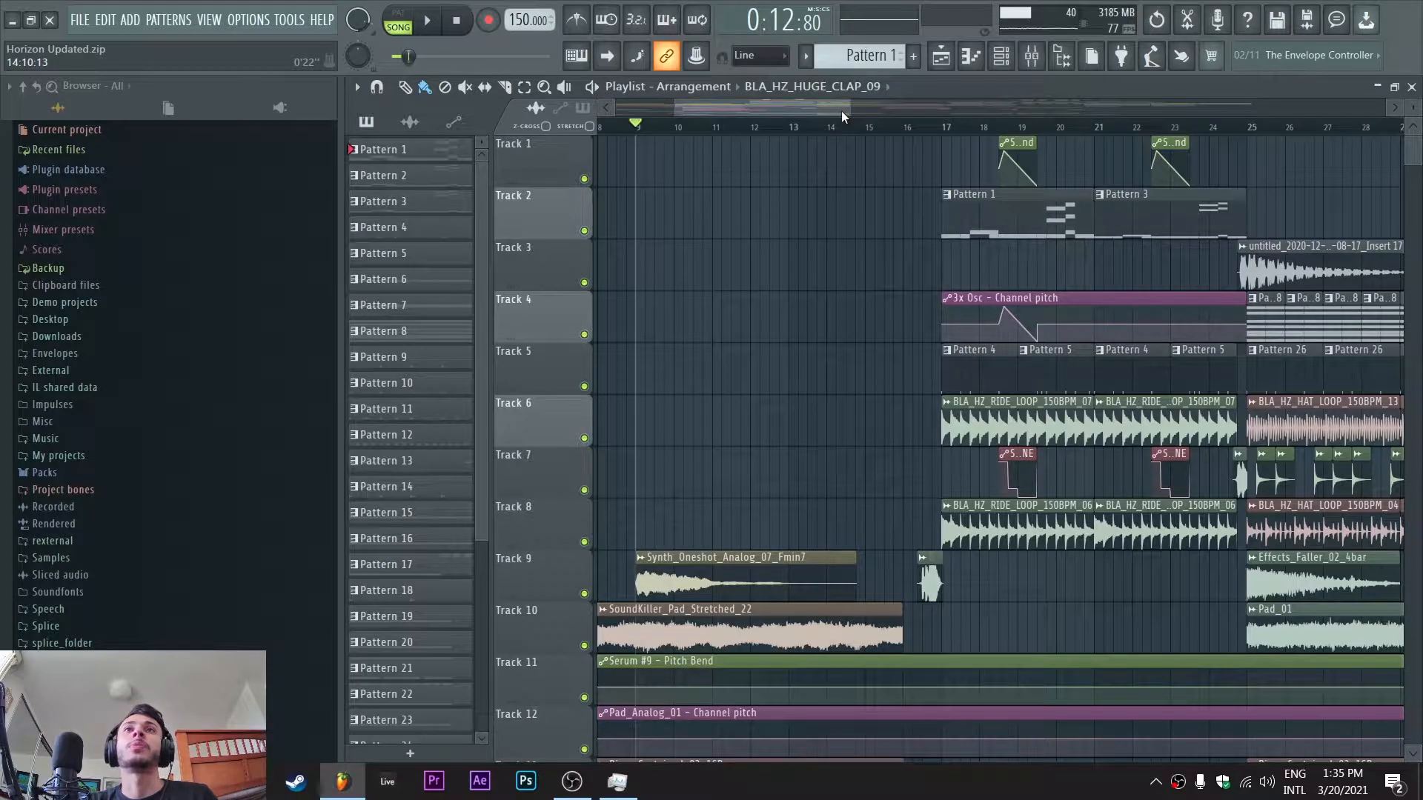
drag(848, 111, 1100, 143)
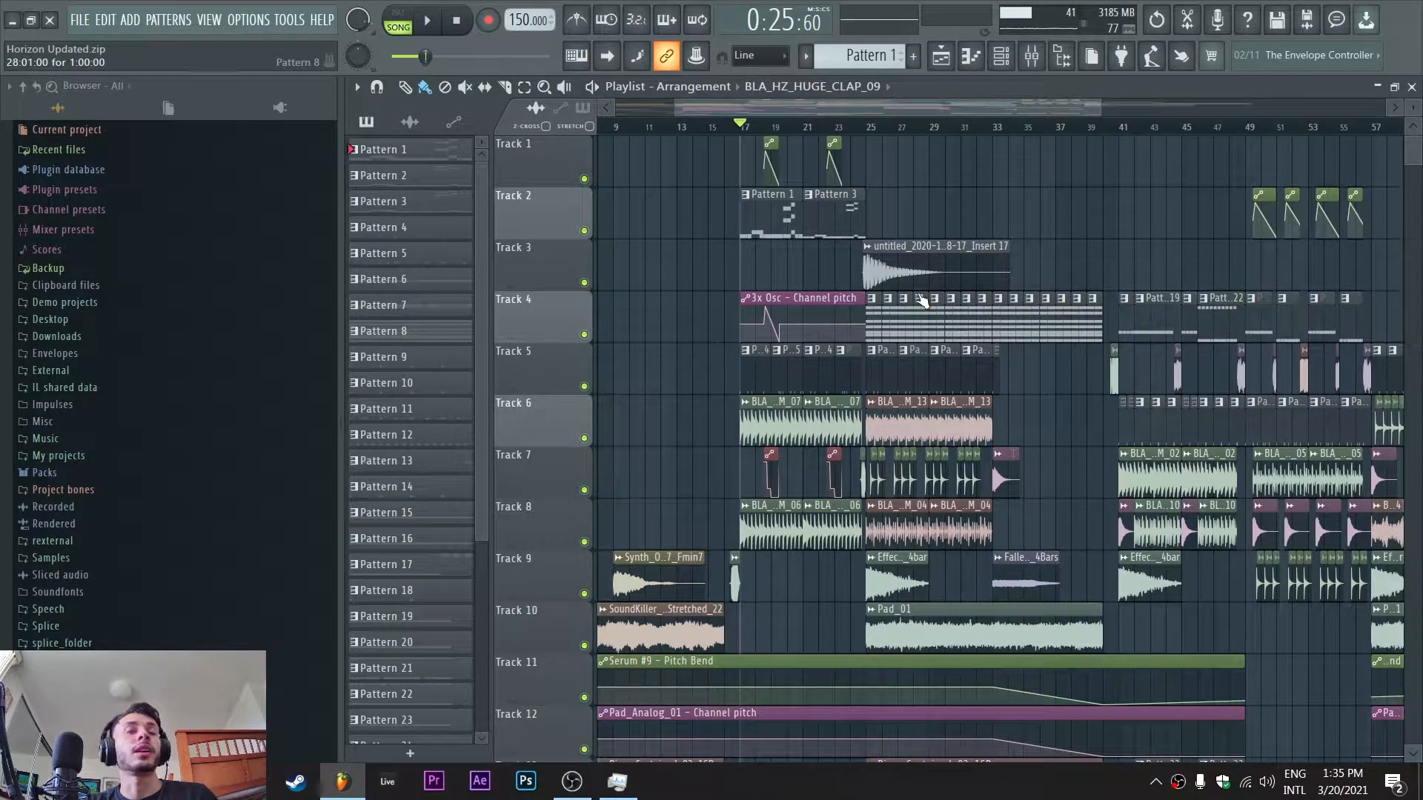
key(space)
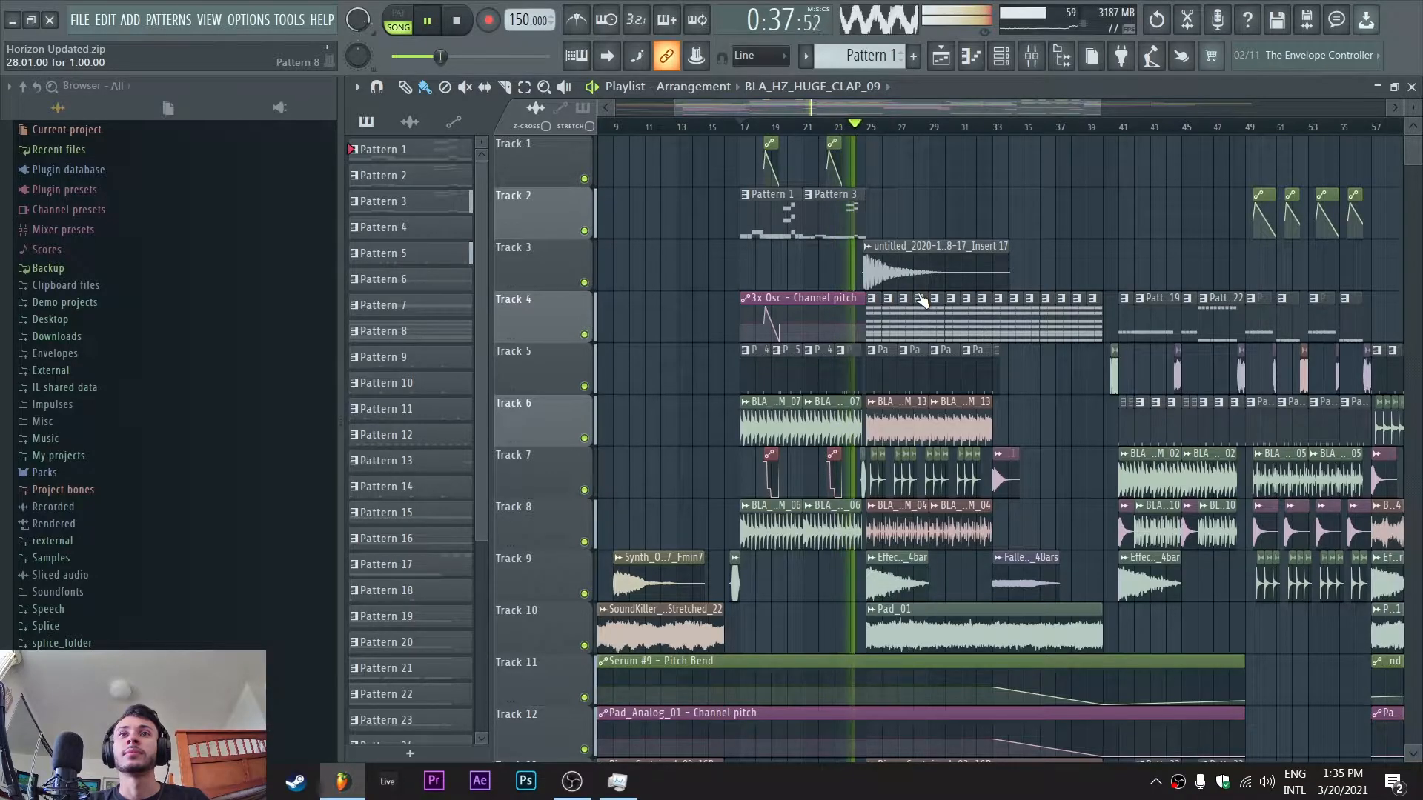
key(space)
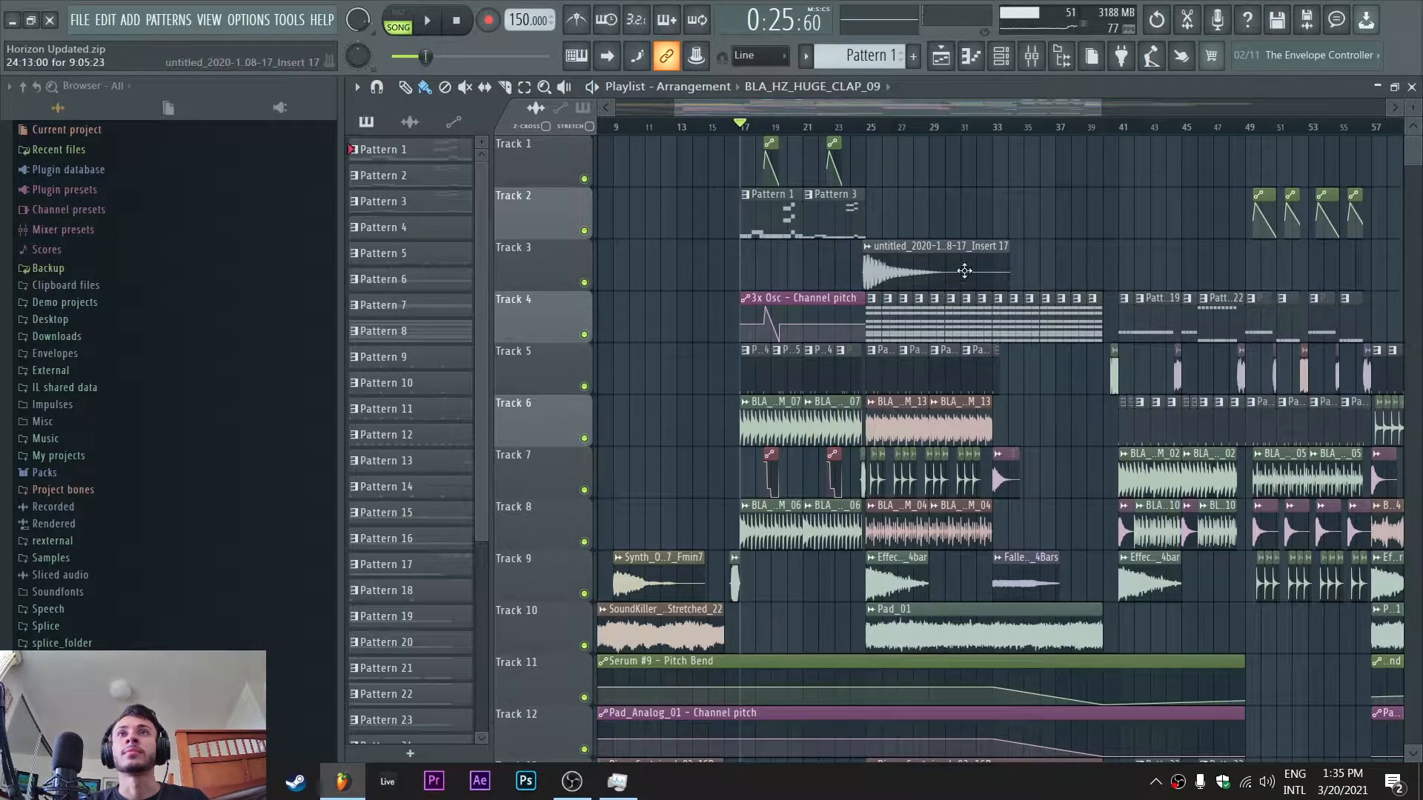
Isolate the drum layers on Tracks 5, 6 and 8 and play them from bar 17
drag(1105, 113, 869, 123)
scroll(823, 252, down, 5)
scroll(778, 259, up, 4)
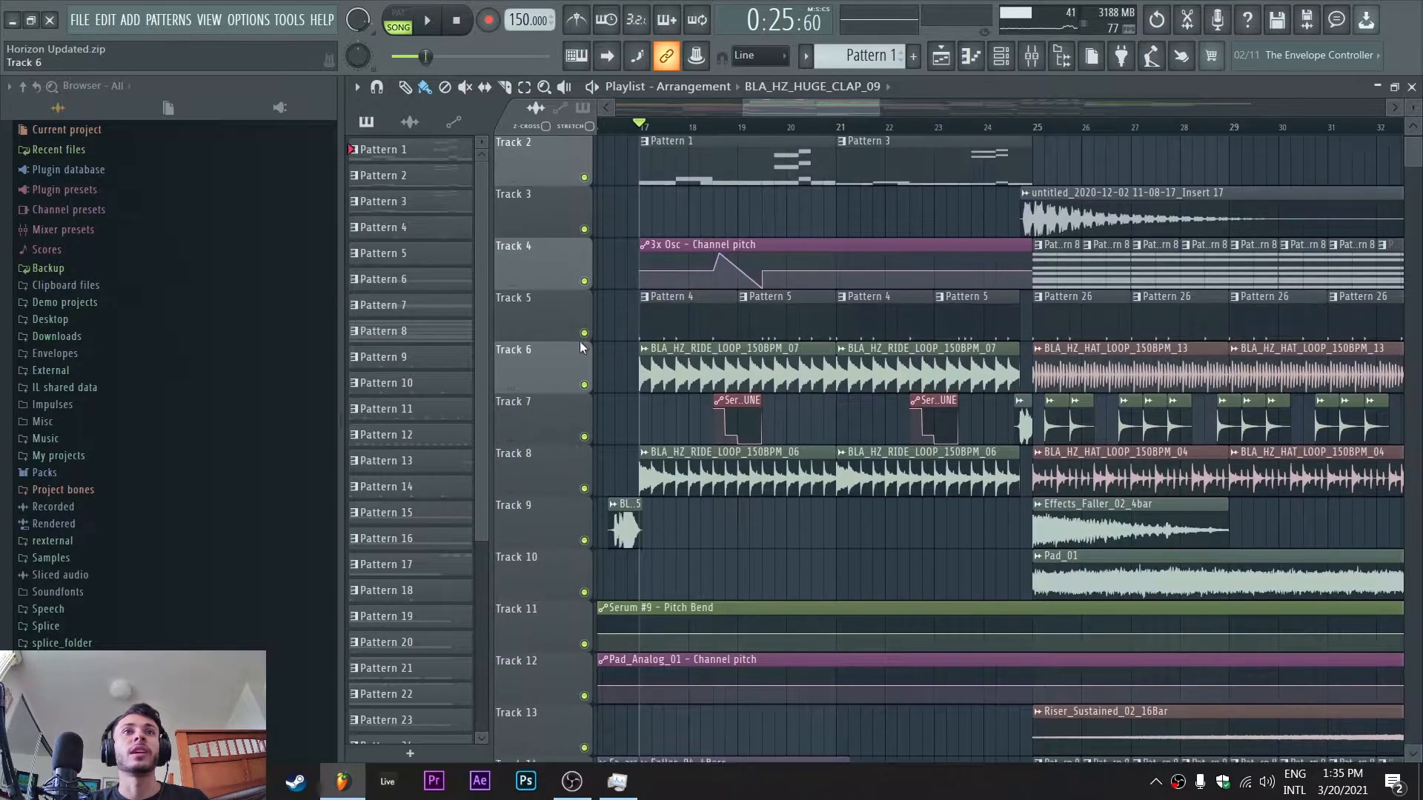
right_click(583, 336)
click(584, 387)
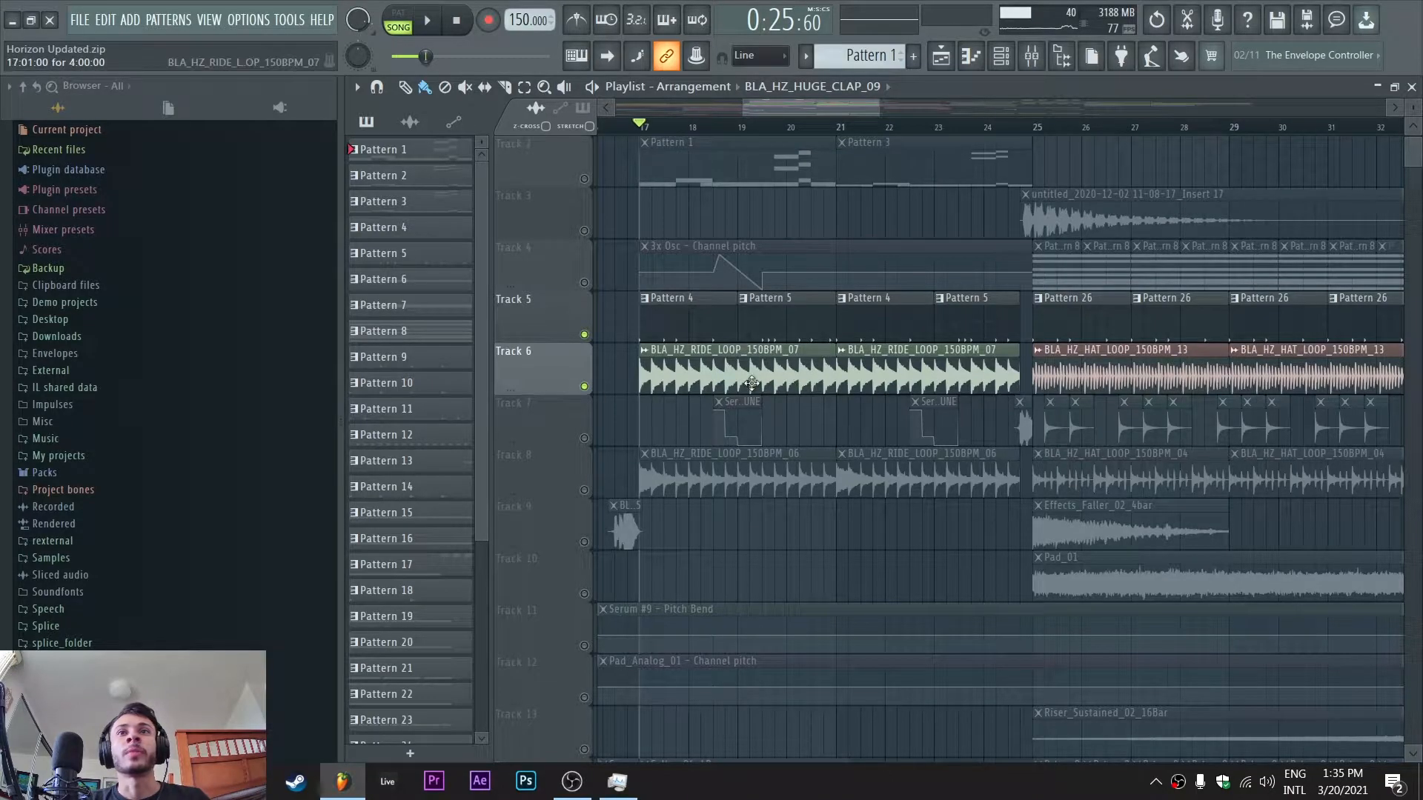
click(584, 489)
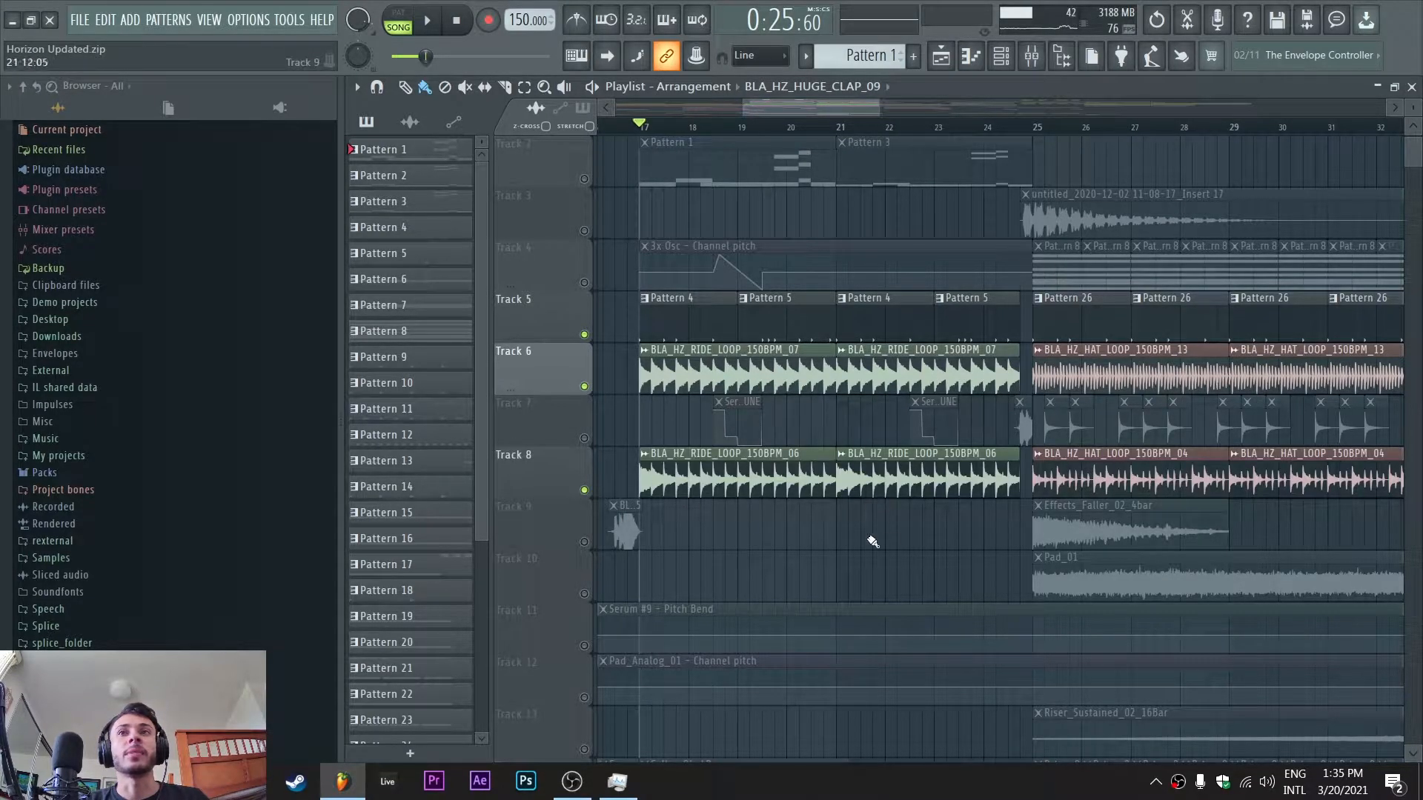
key(space)
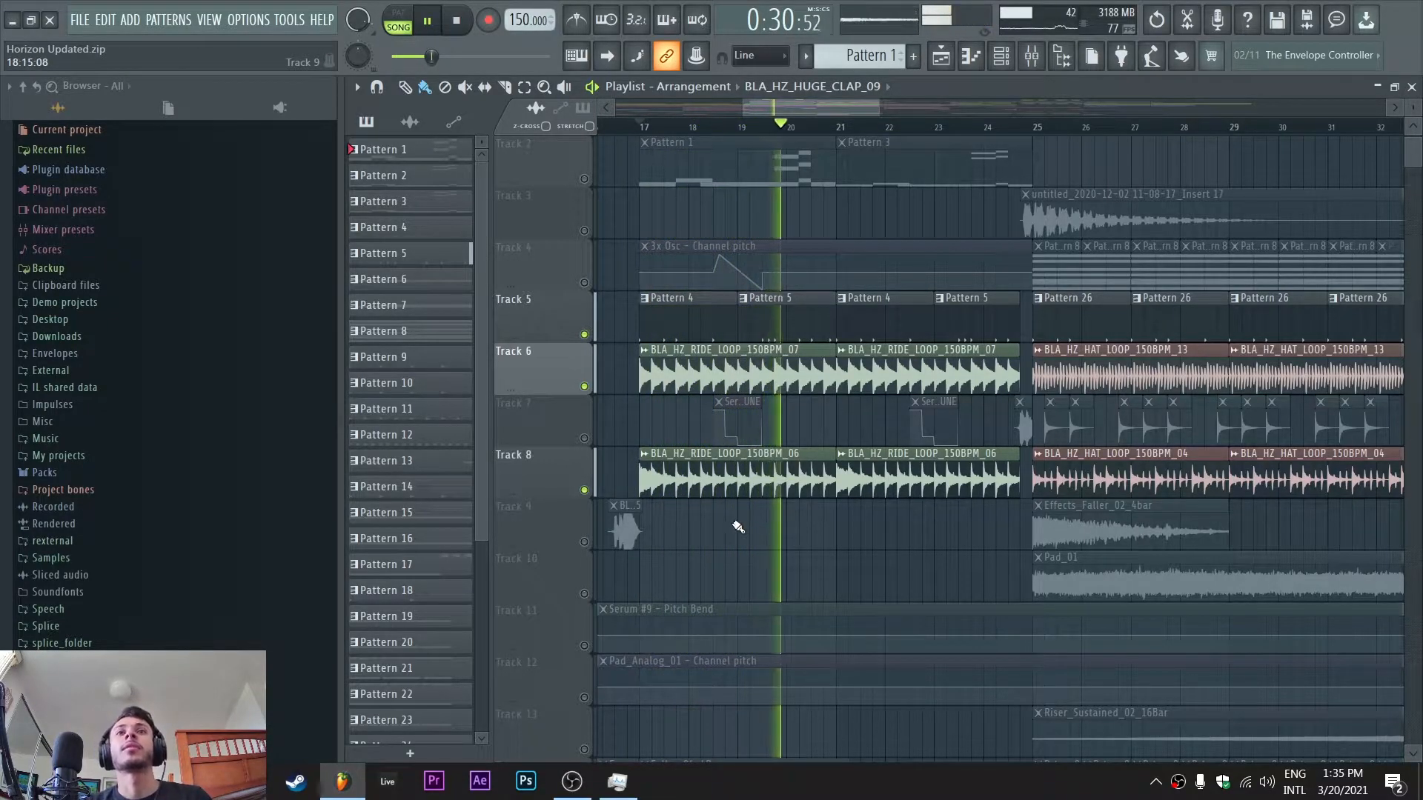
key(space)
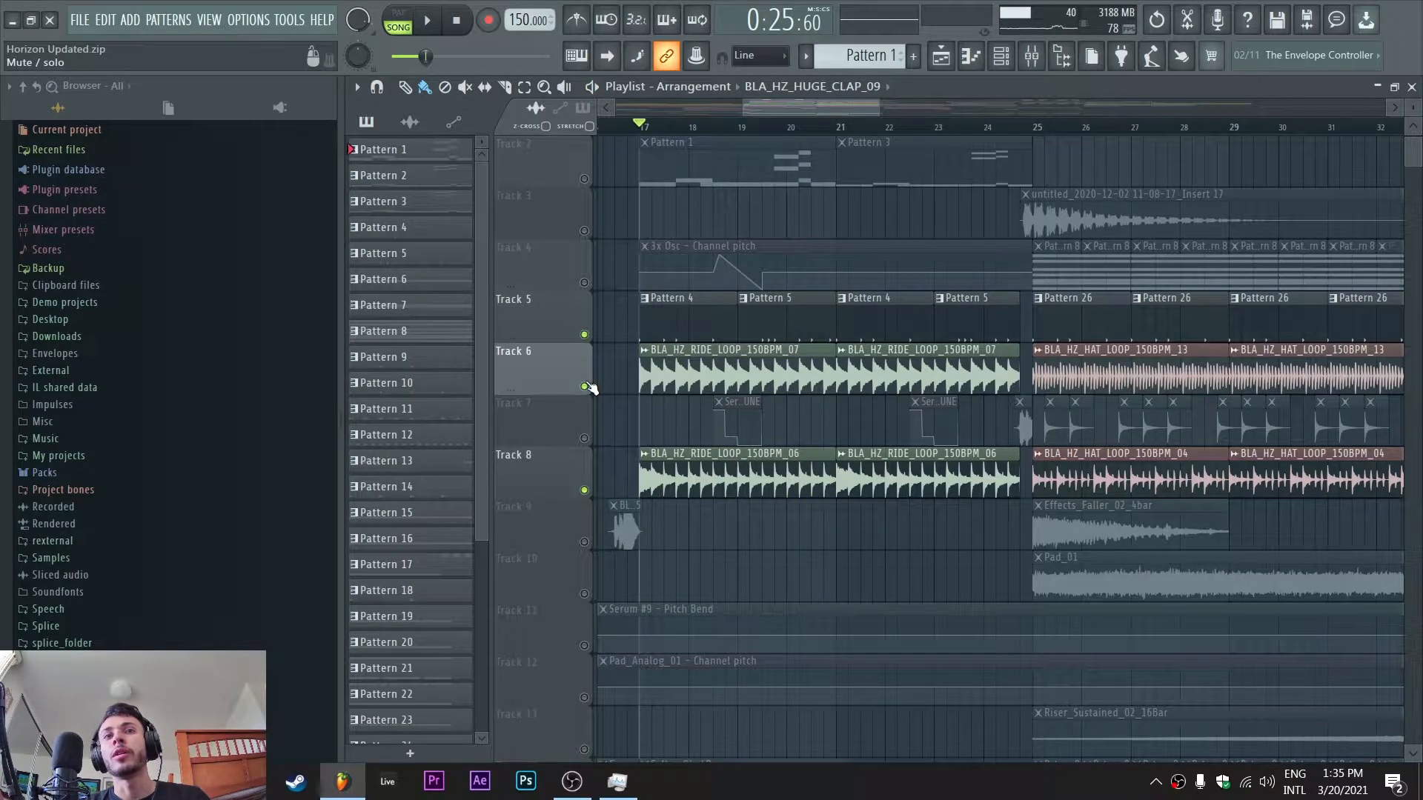
Audition the ride loops on Track 6 and Track 8 separately in solo, and reactivate Track 6 alongside Track 8
right_click(586, 386)
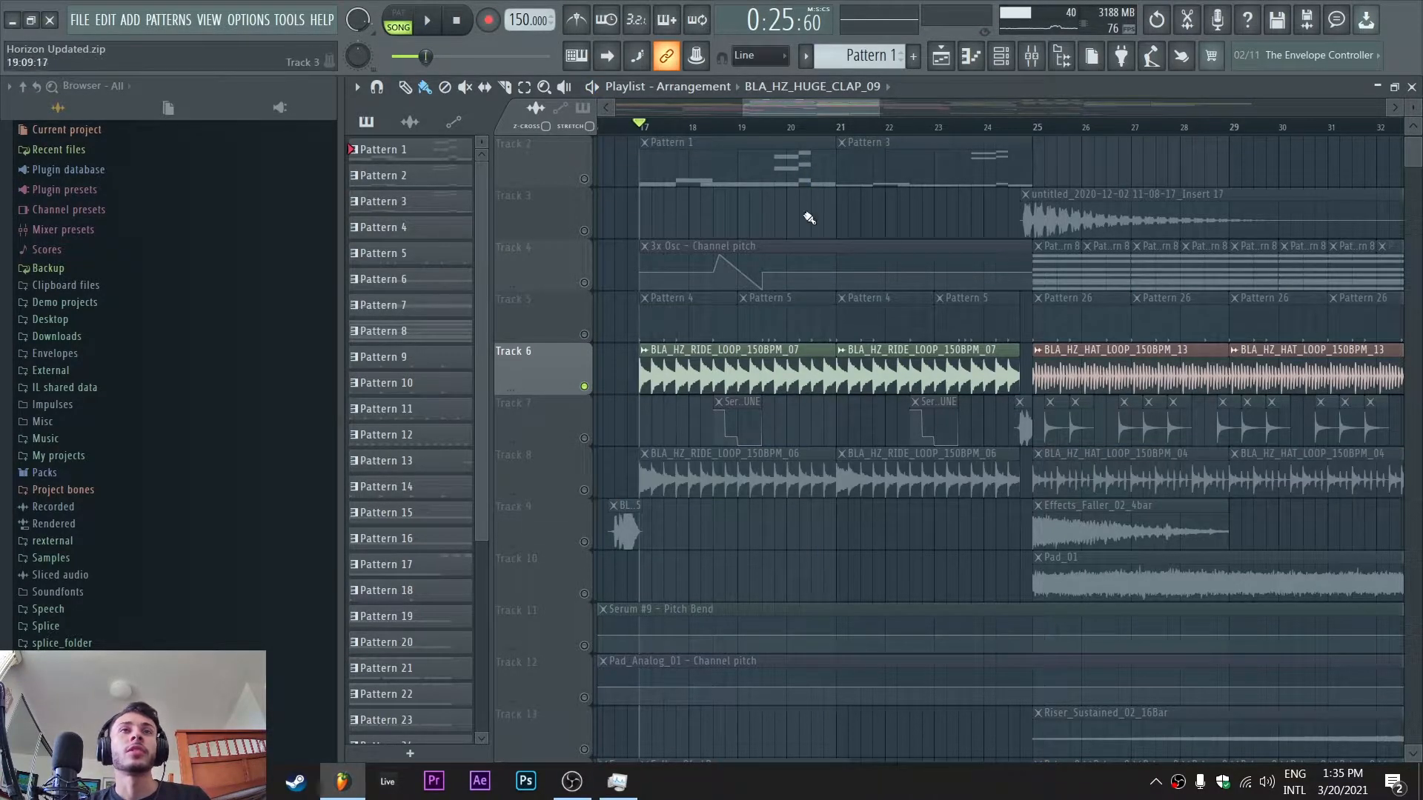
drag(879, 104, 792, 106)
key(space)
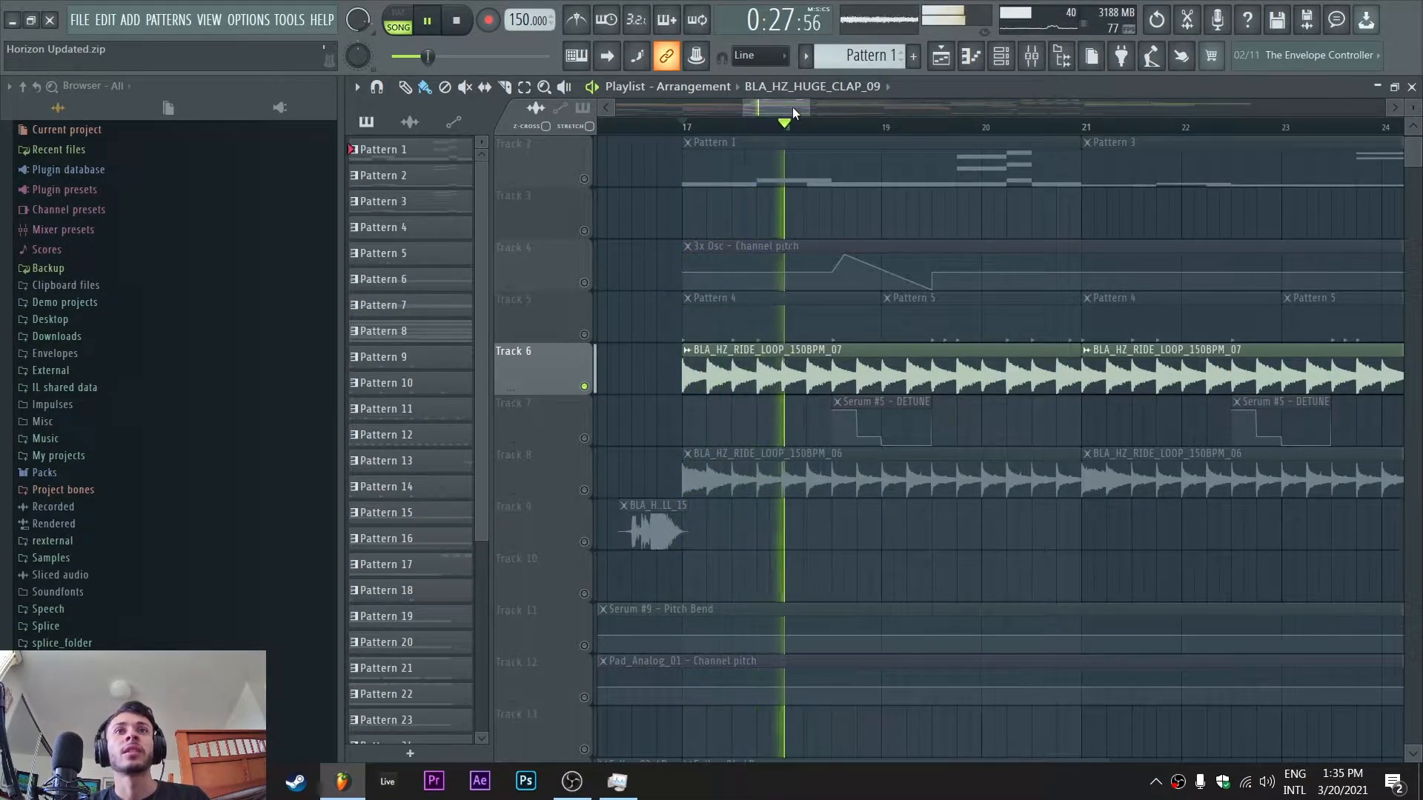
right_click(584, 490)
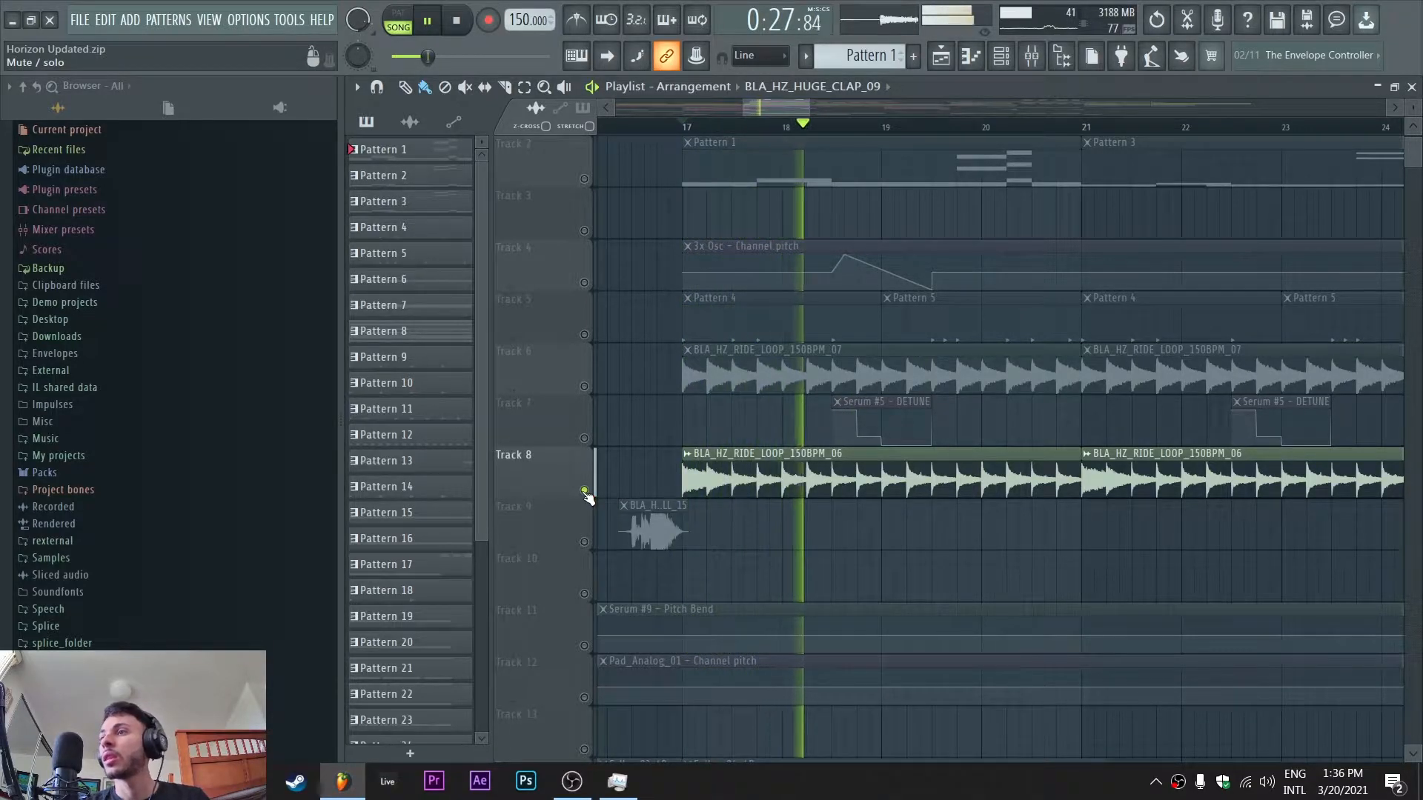
key(space)
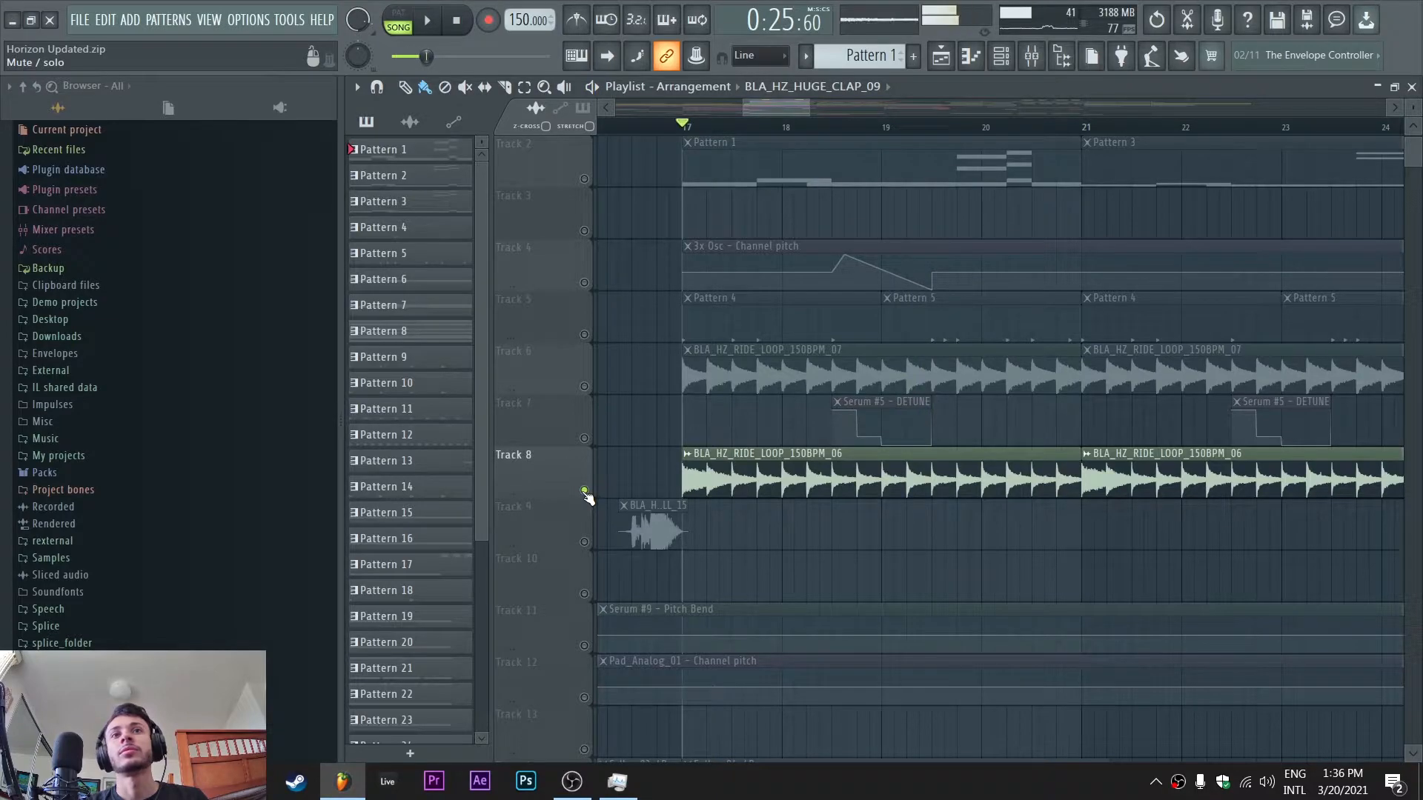
click(585, 386)
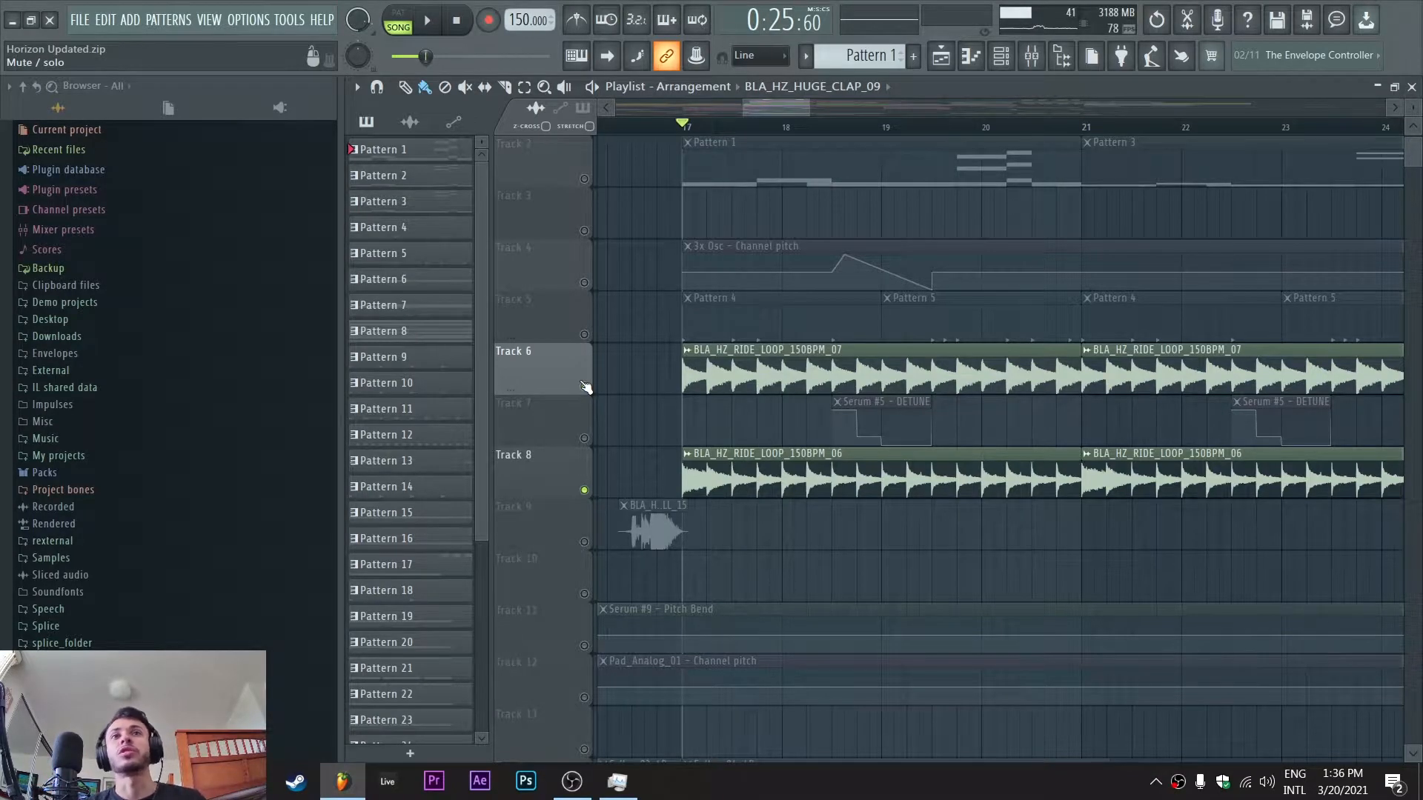
Solo Track 5 and play its patterns from bar 17 with the Channel rack open to identify the samples used
right_click(594, 335)
right_click(585, 335)
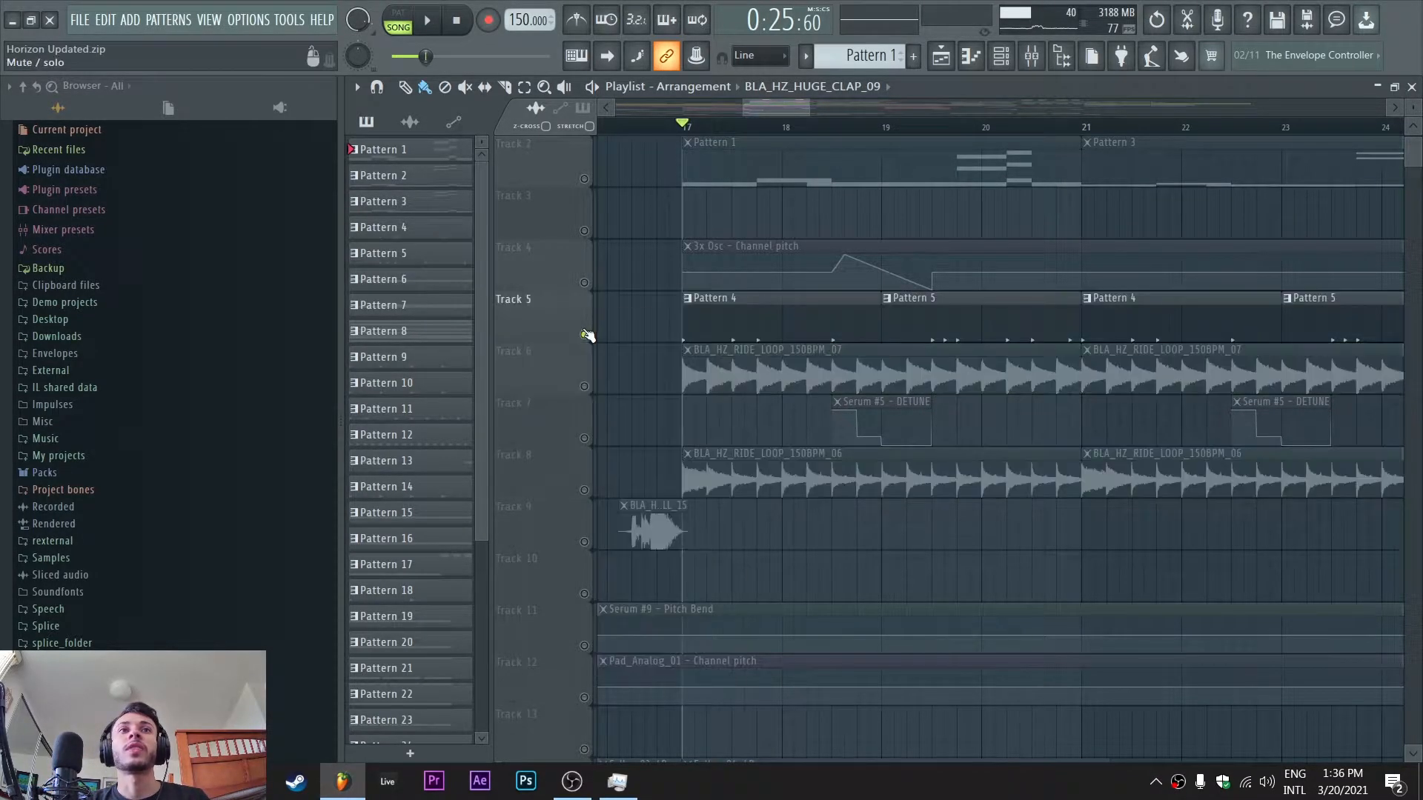
key(space)
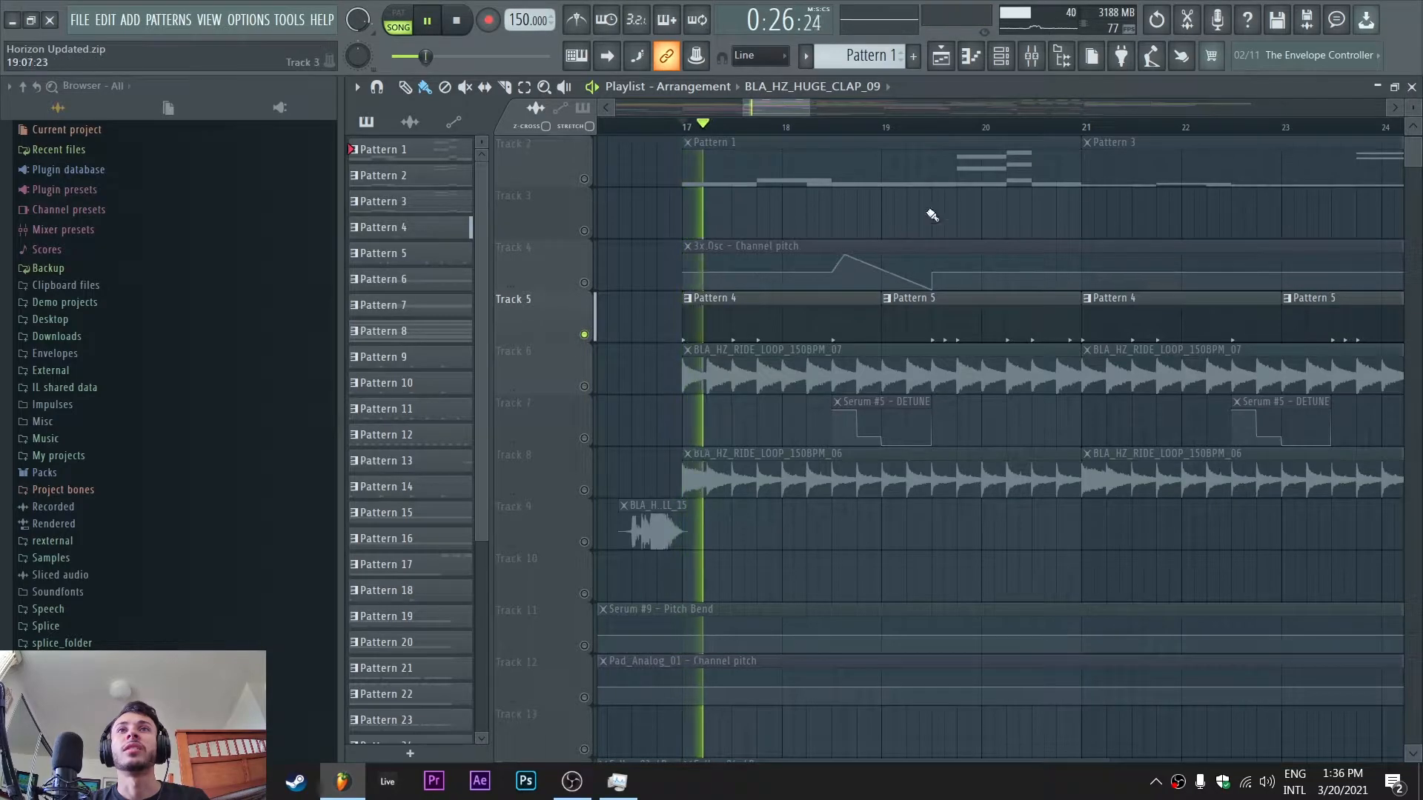
click(1002, 59)
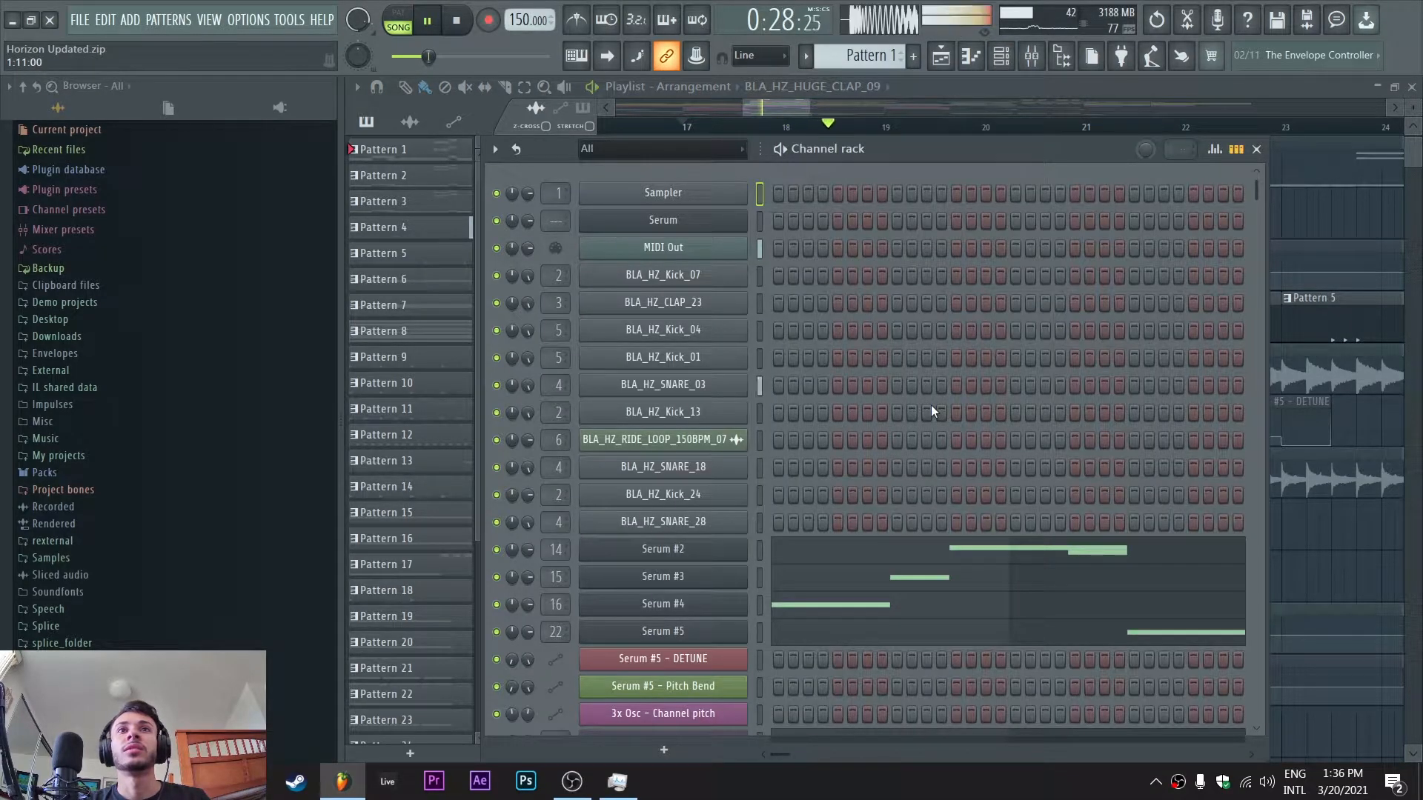
key(space)
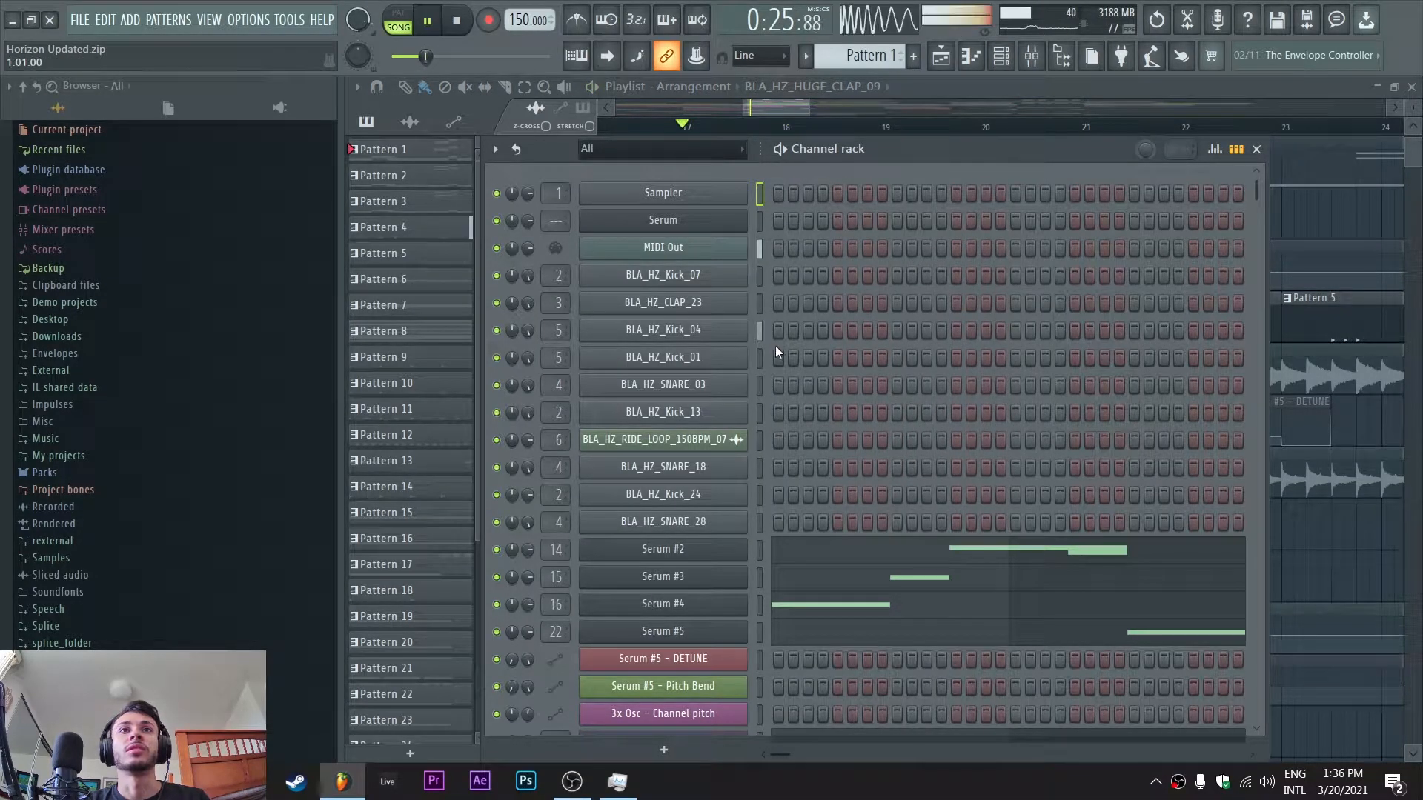
Audition the BLA_HZ_Kick_04 and BLA_HZ_SNARE_03 channels individually in the Channel rack and return to the Playlist
click(758, 330)
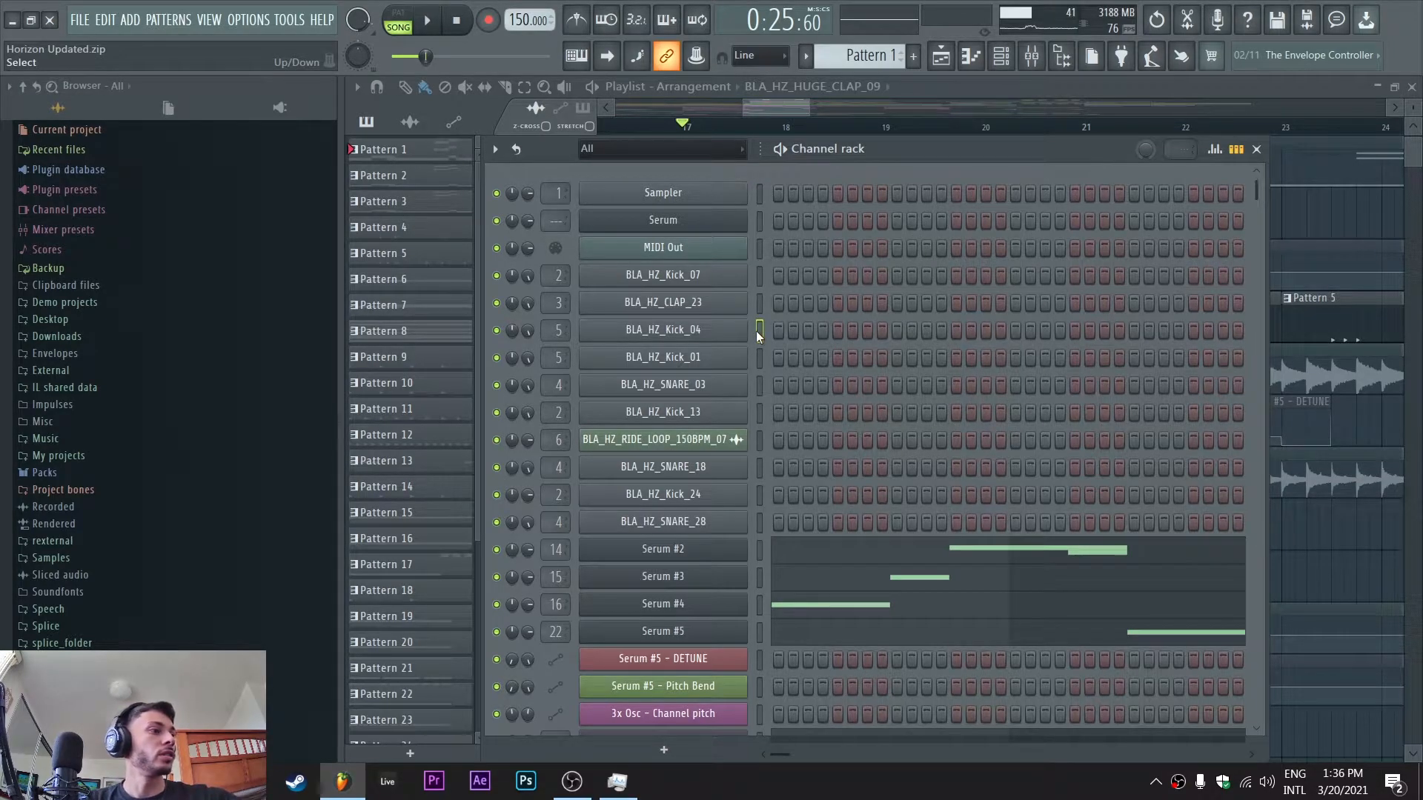
click(758, 379)
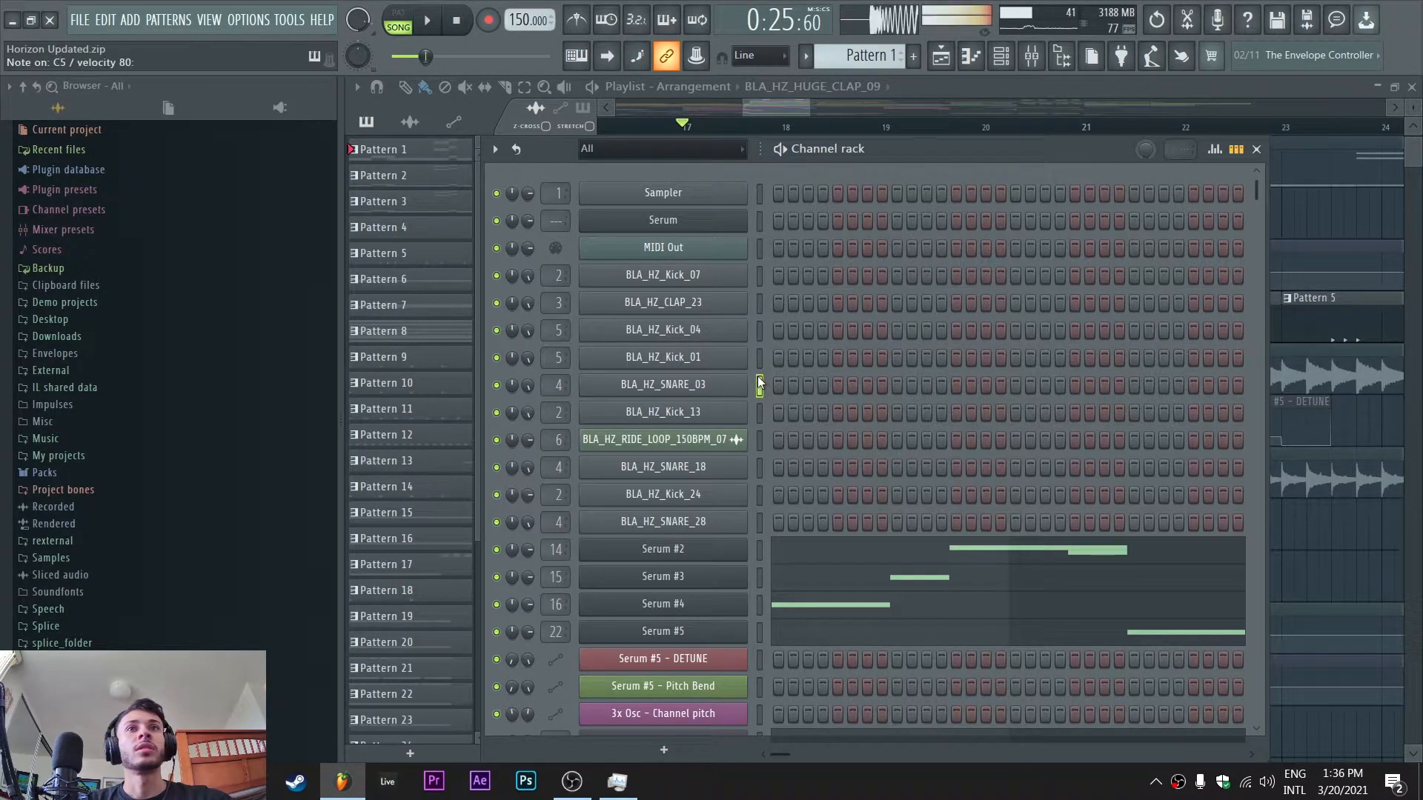
click(757, 334)
click(759, 384)
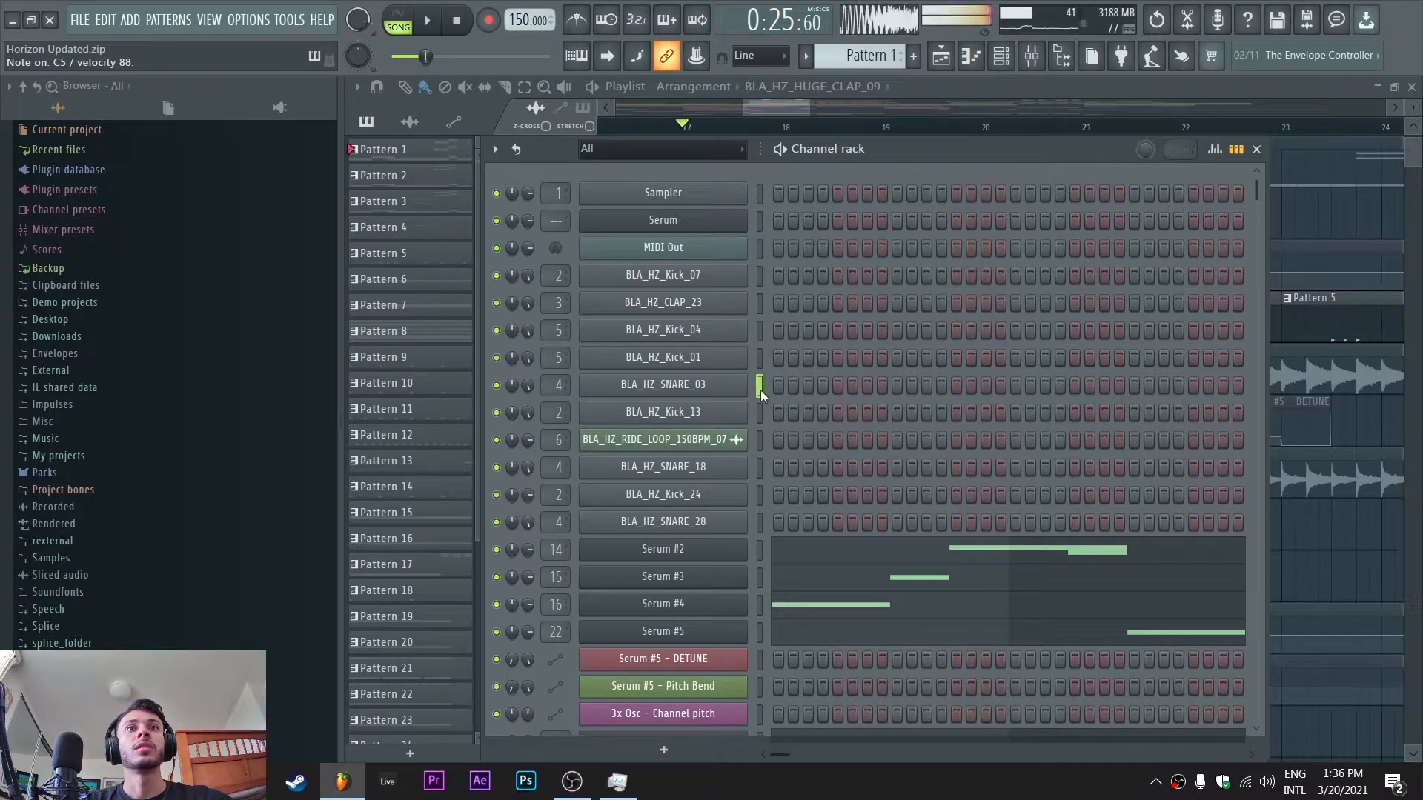
click(1094, 86)
Isolate the Pattern 1 and Pattern 3 clips on Track 2 with the automation on Tracks 1 and 4, and play from bar 17
scroll(589, 318, up, 2)
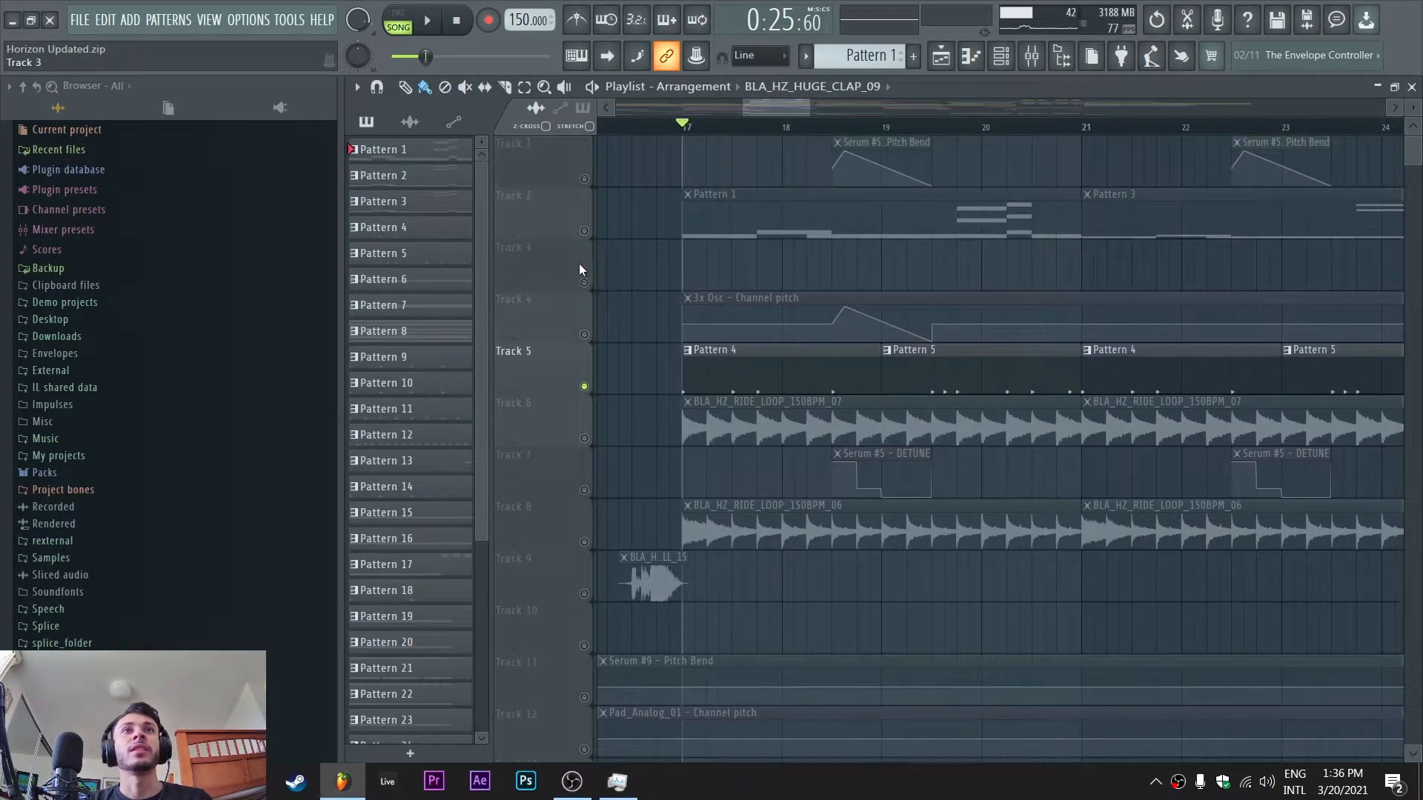
click(585, 231)
scroll(773, 142, down, 2)
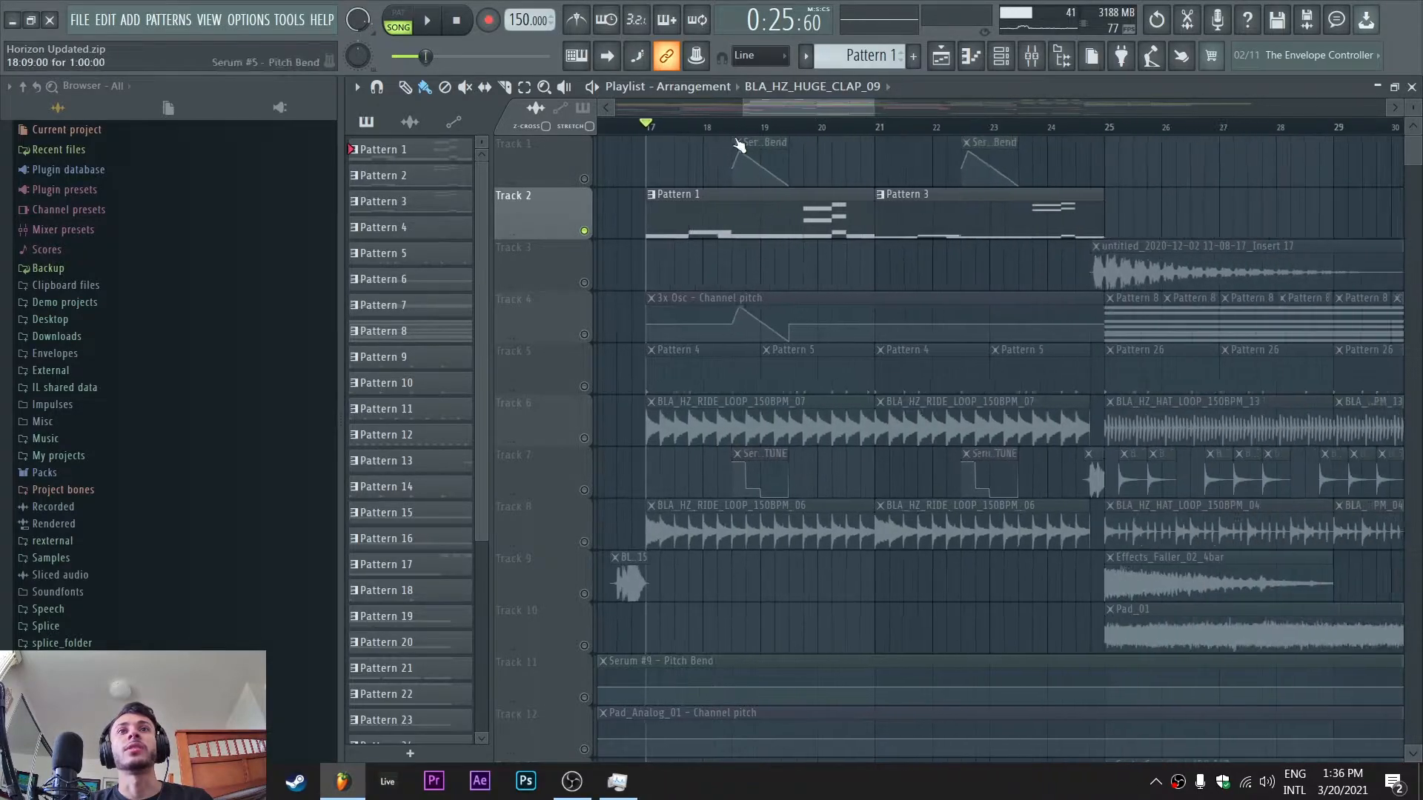
click(584, 179)
click(584, 334)
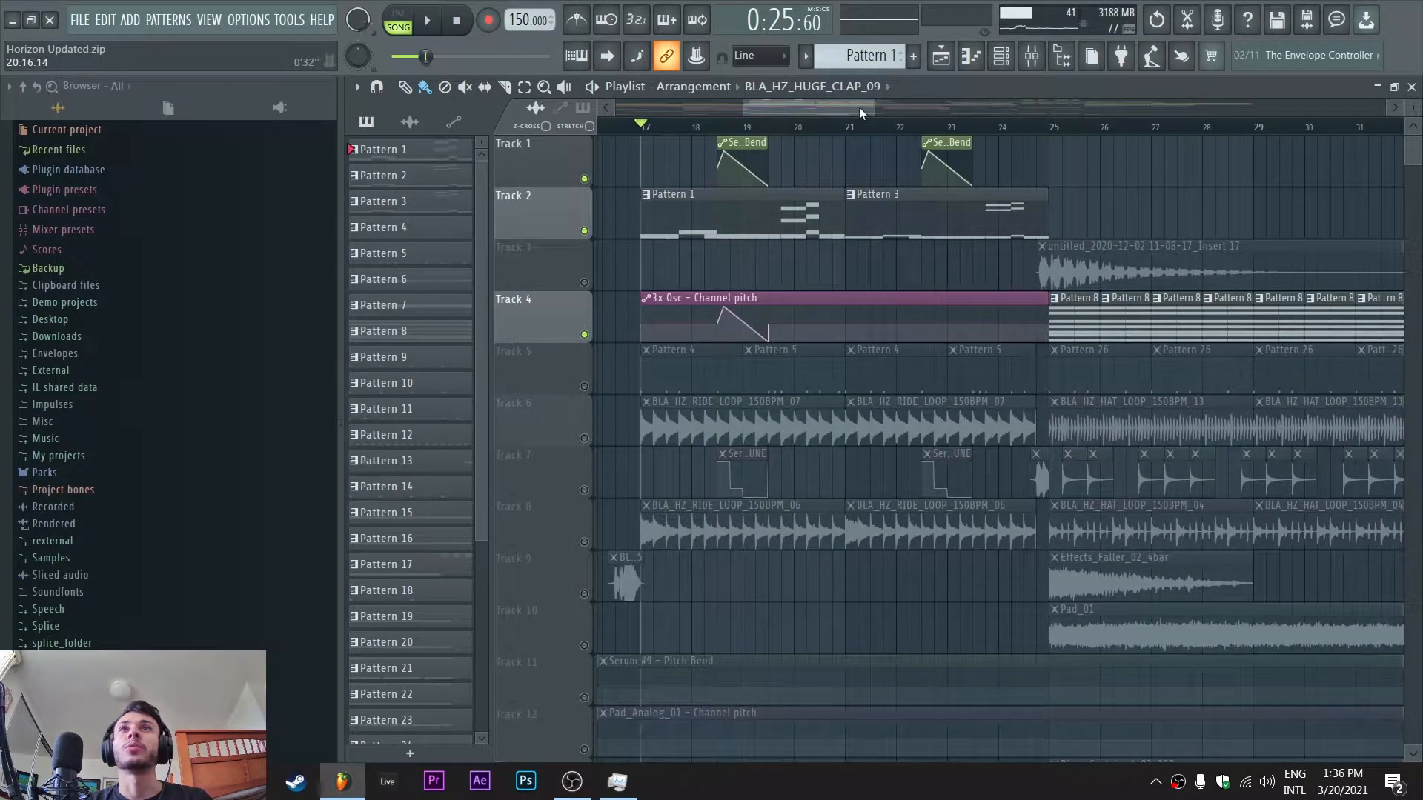
drag(878, 109, 812, 107)
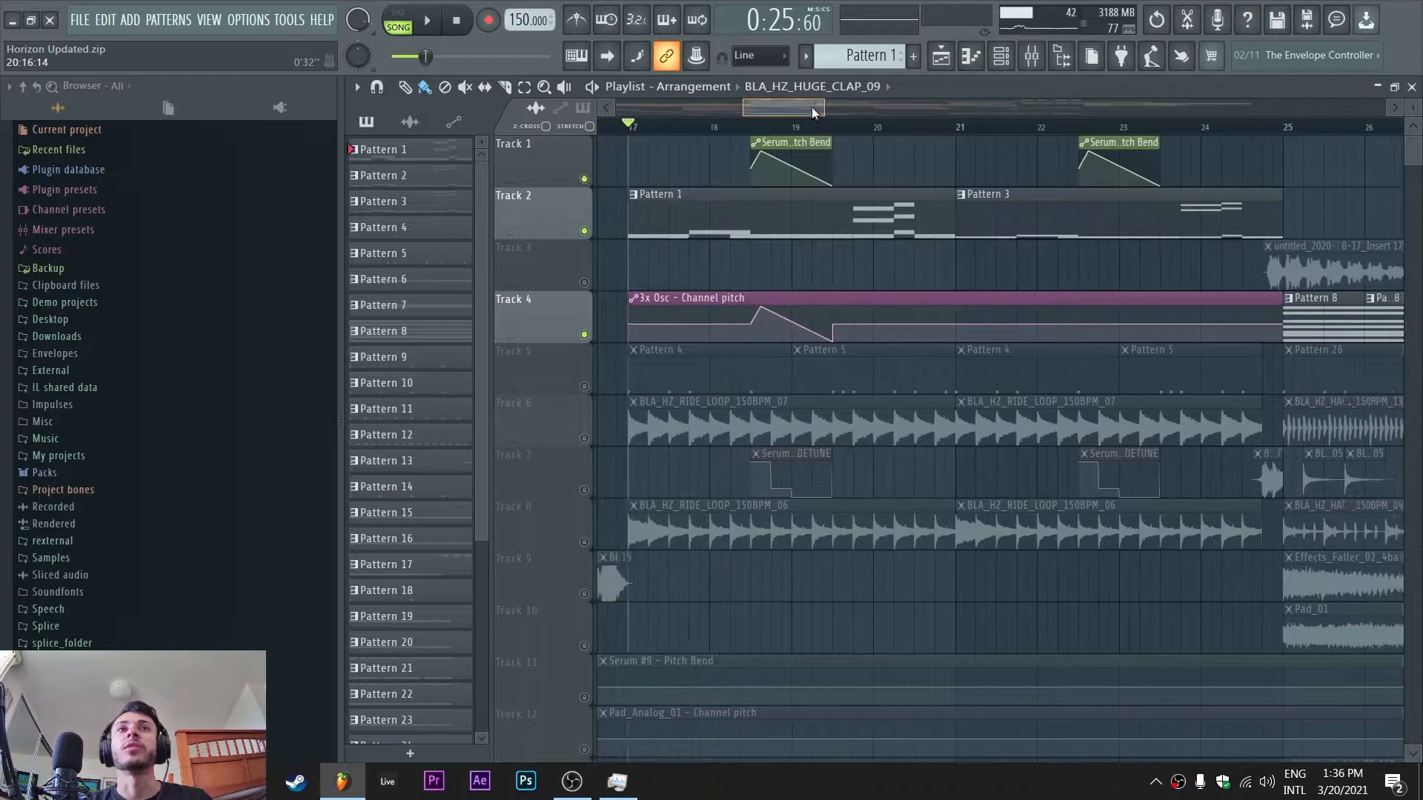
key(space)
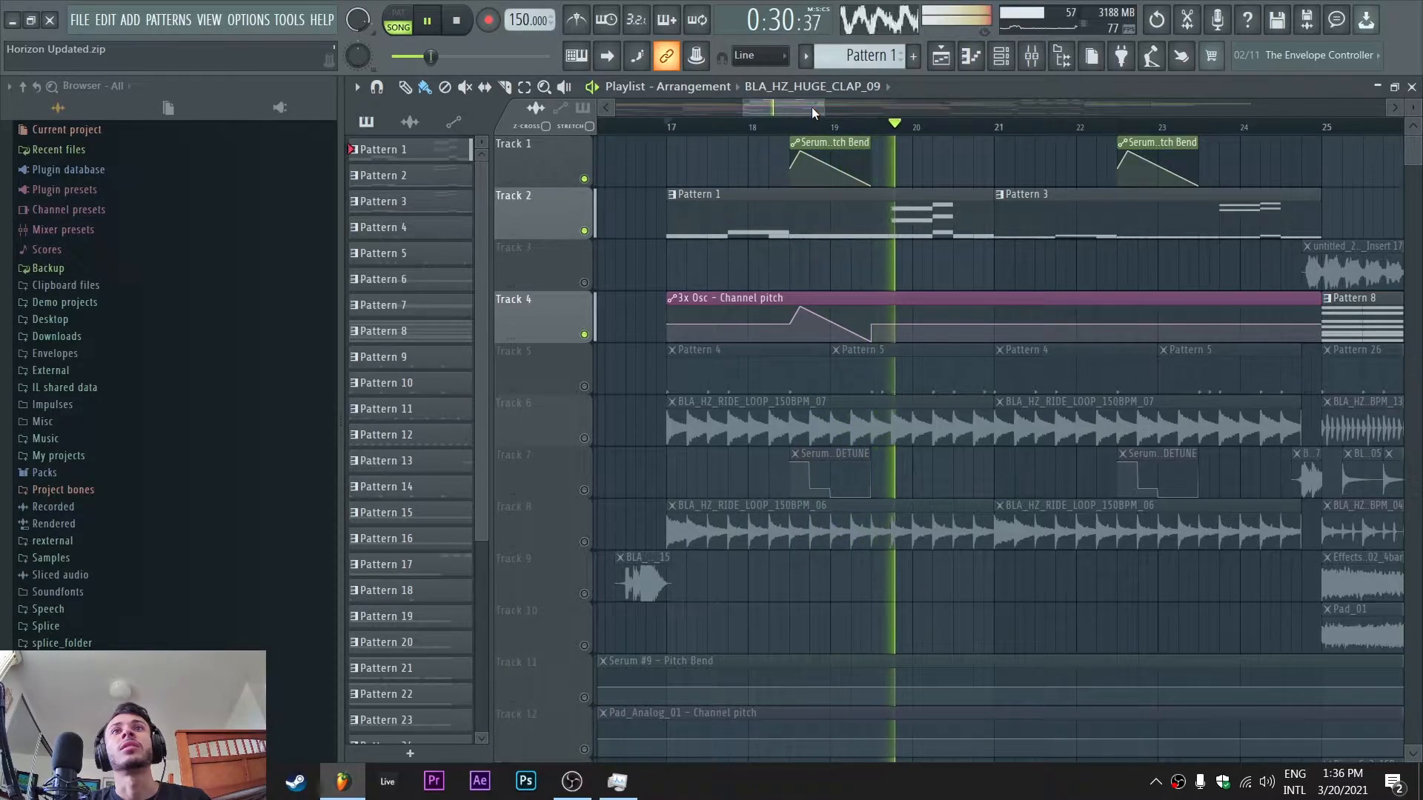
key(space)
Unmute Track 7 alongside the isolated tracks and open the Serum #2 instrument from the Channel rack
click(584, 490)
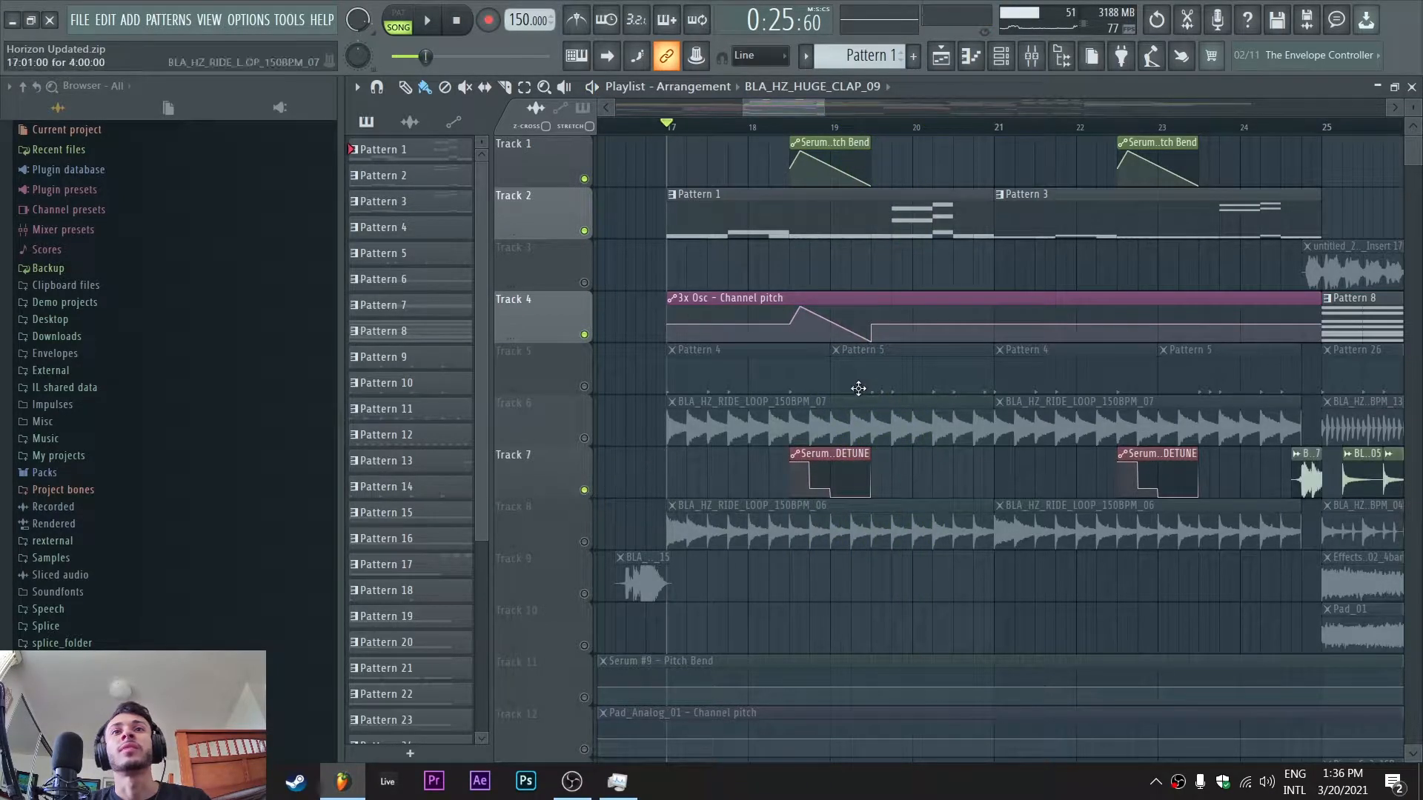
click(1001, 56)
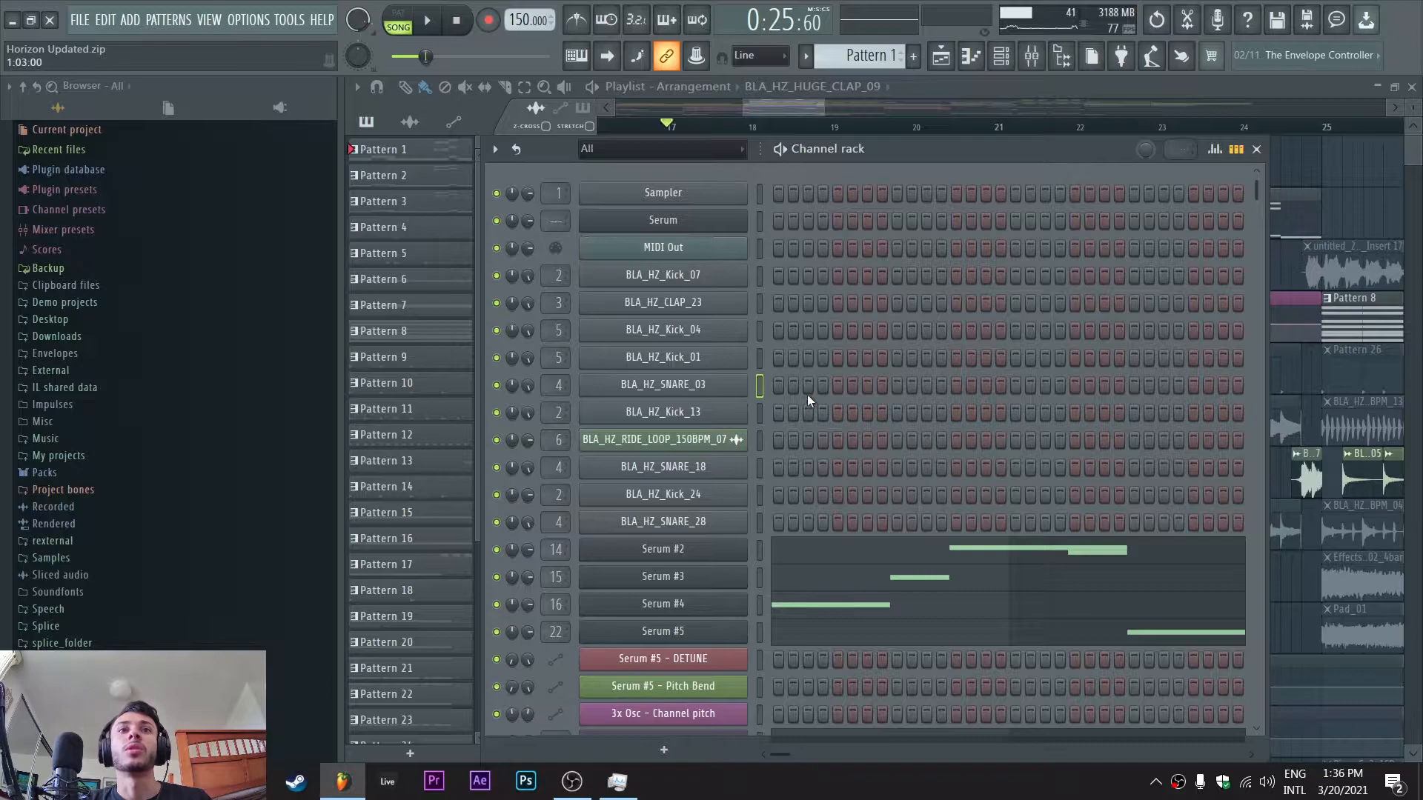
scroll(808, 402, down, 5)
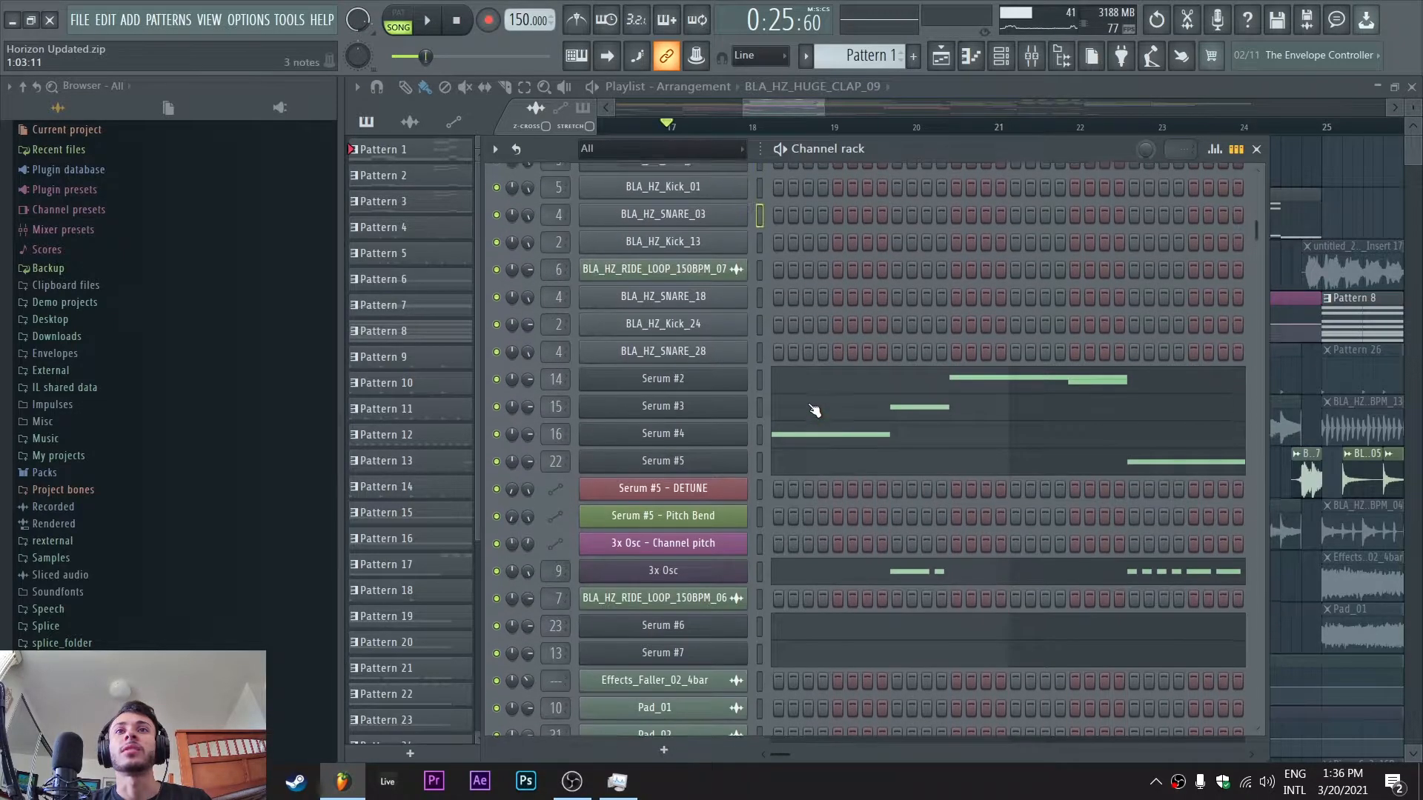
click(759, 386)
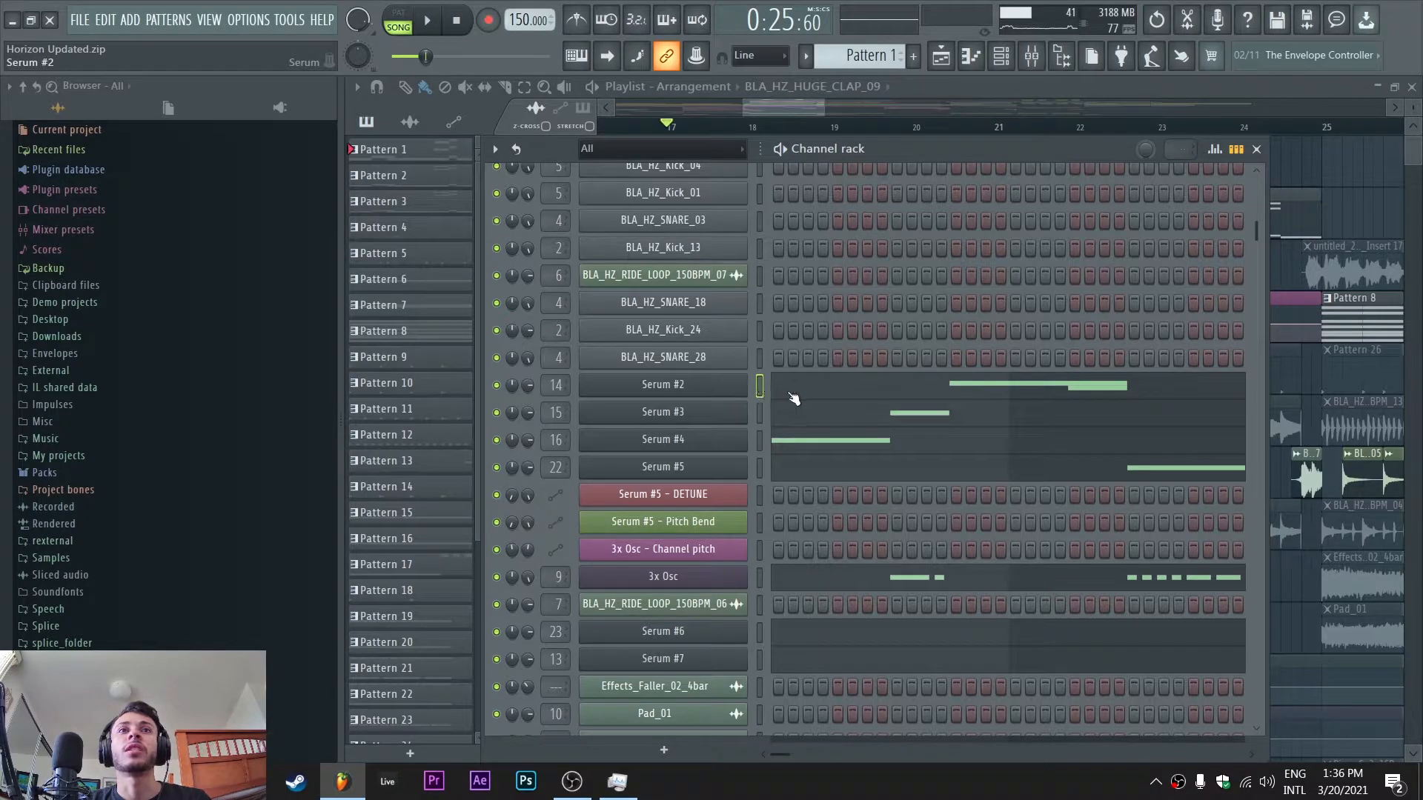
click(679, 385)
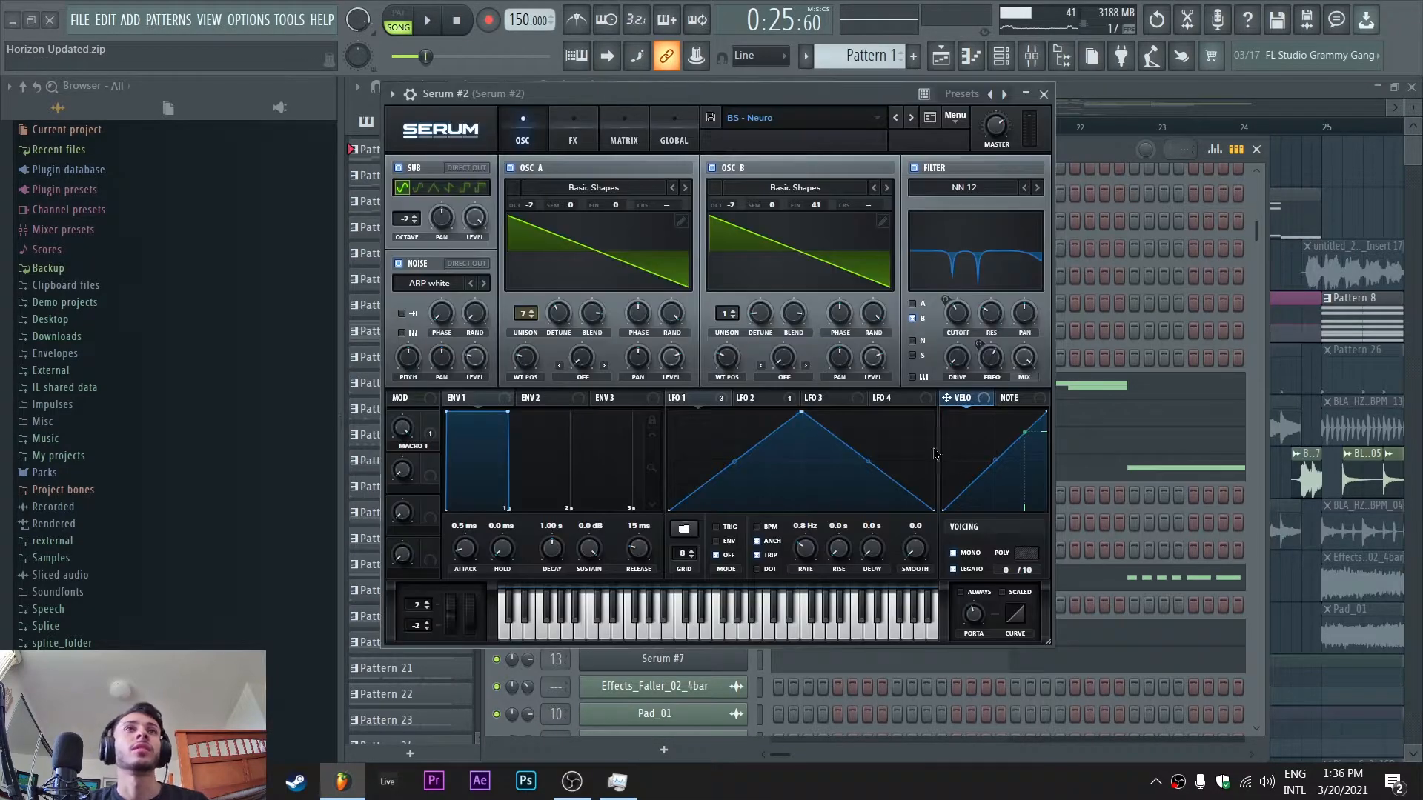
Examine the oscillator and FX settings of Serum #2, and close the instrument
drag(685, 89, 748, 142)
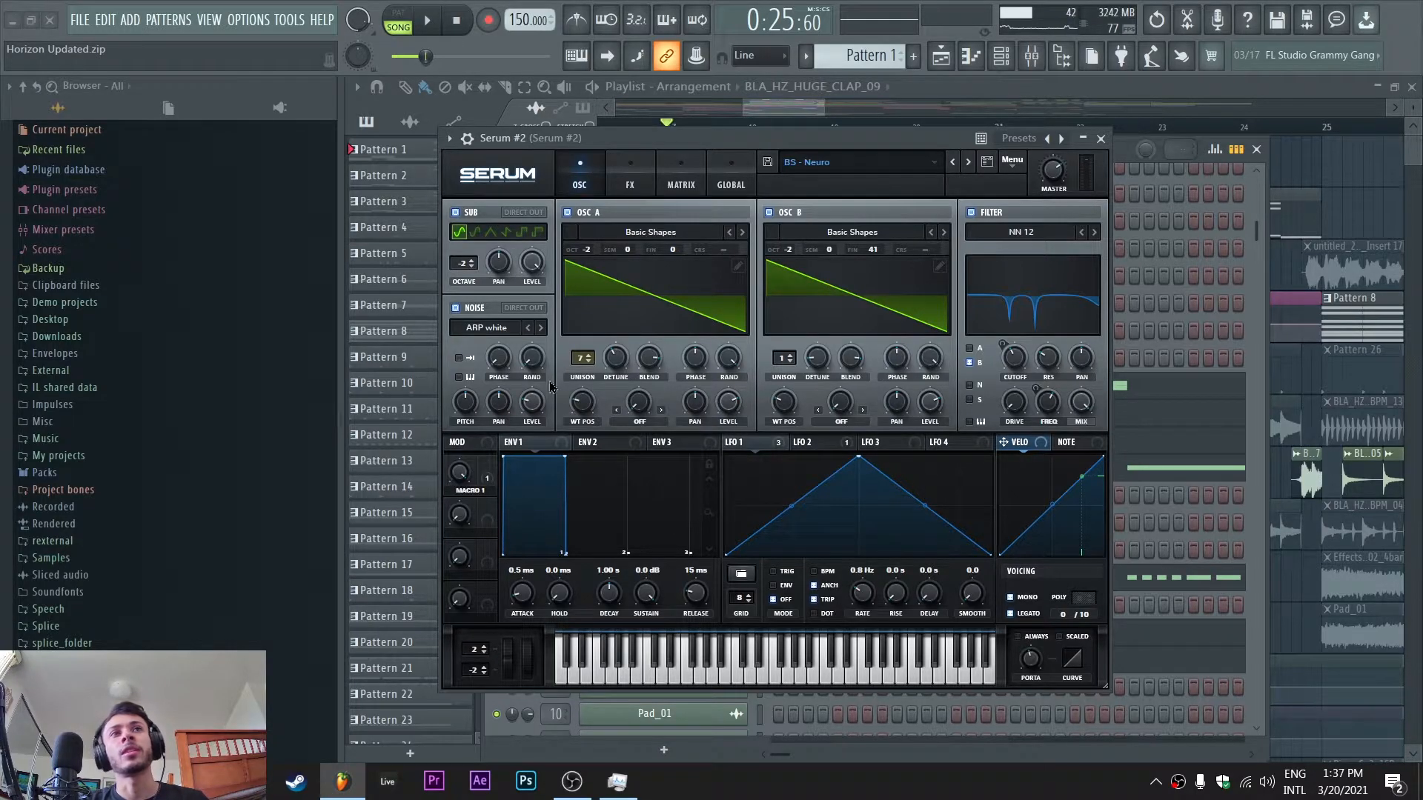
click(630, 181)
mouse_move(1100, 255)
mouse_down()
mouse_move(1100, 396)
mouse_move(1100, 246)
mouse_up()
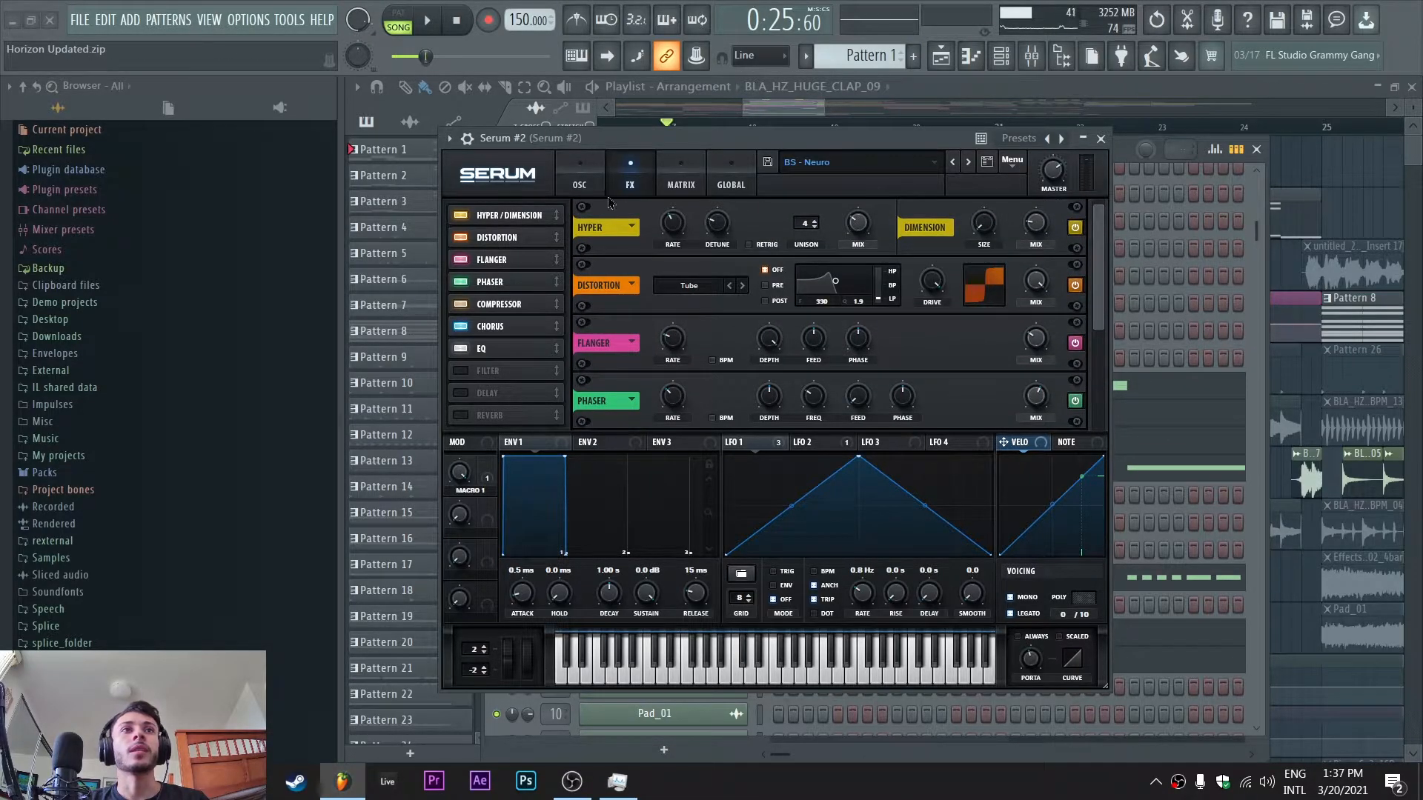
click(1101, 138)
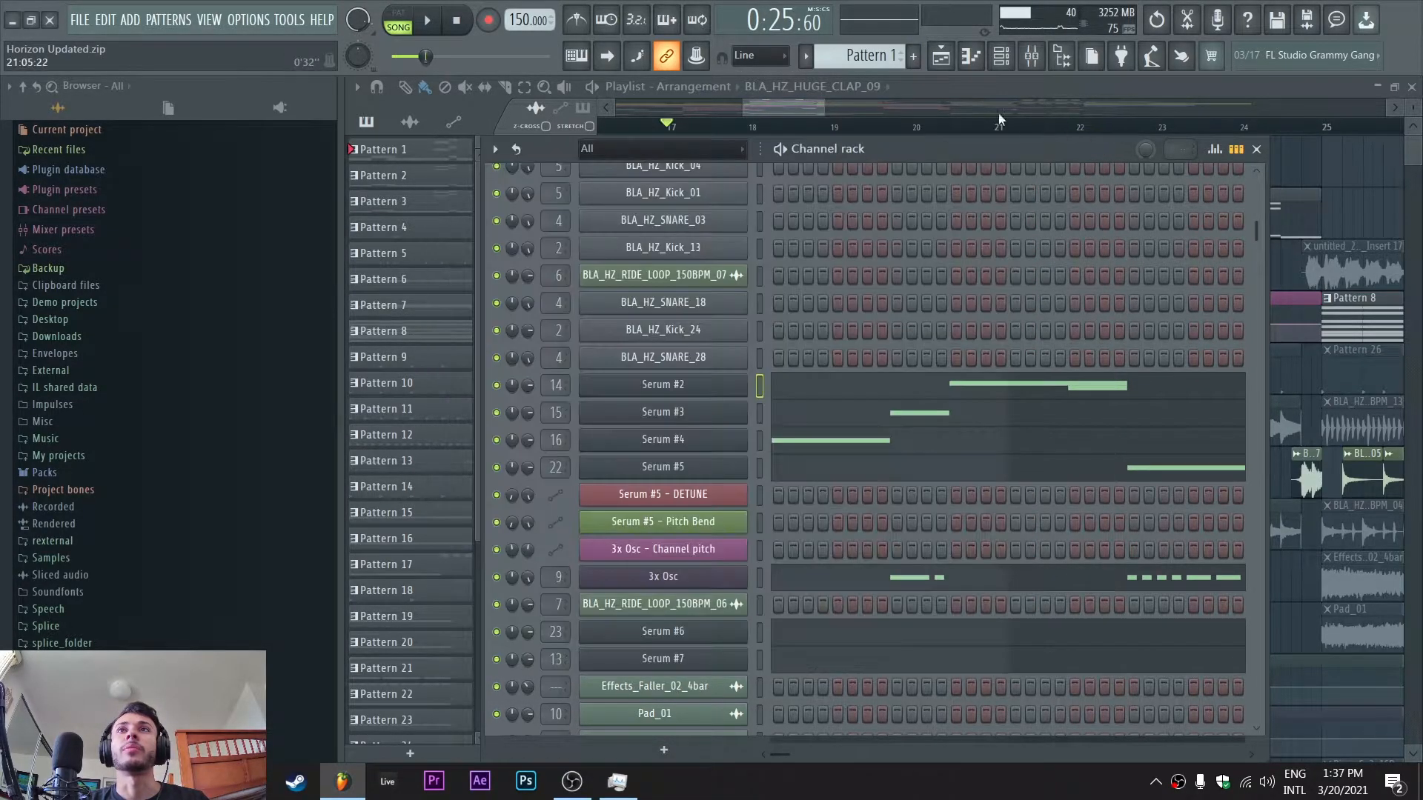
Return to the Playlist, audition Pattern 1 from late in bar 17, and reset the playhead to bar 17
click(910, 89)
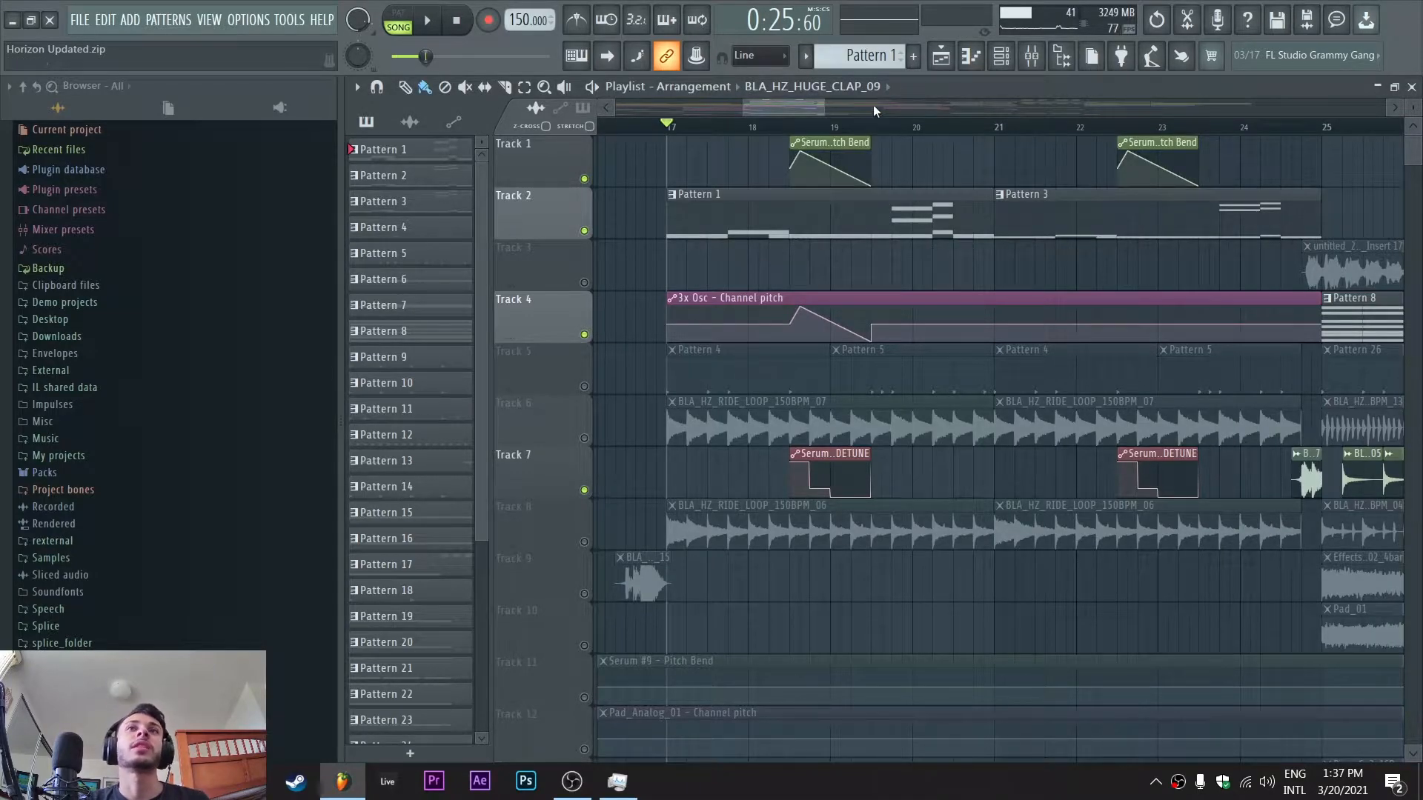
click(791, 129)
click(730, 127)
key(space)
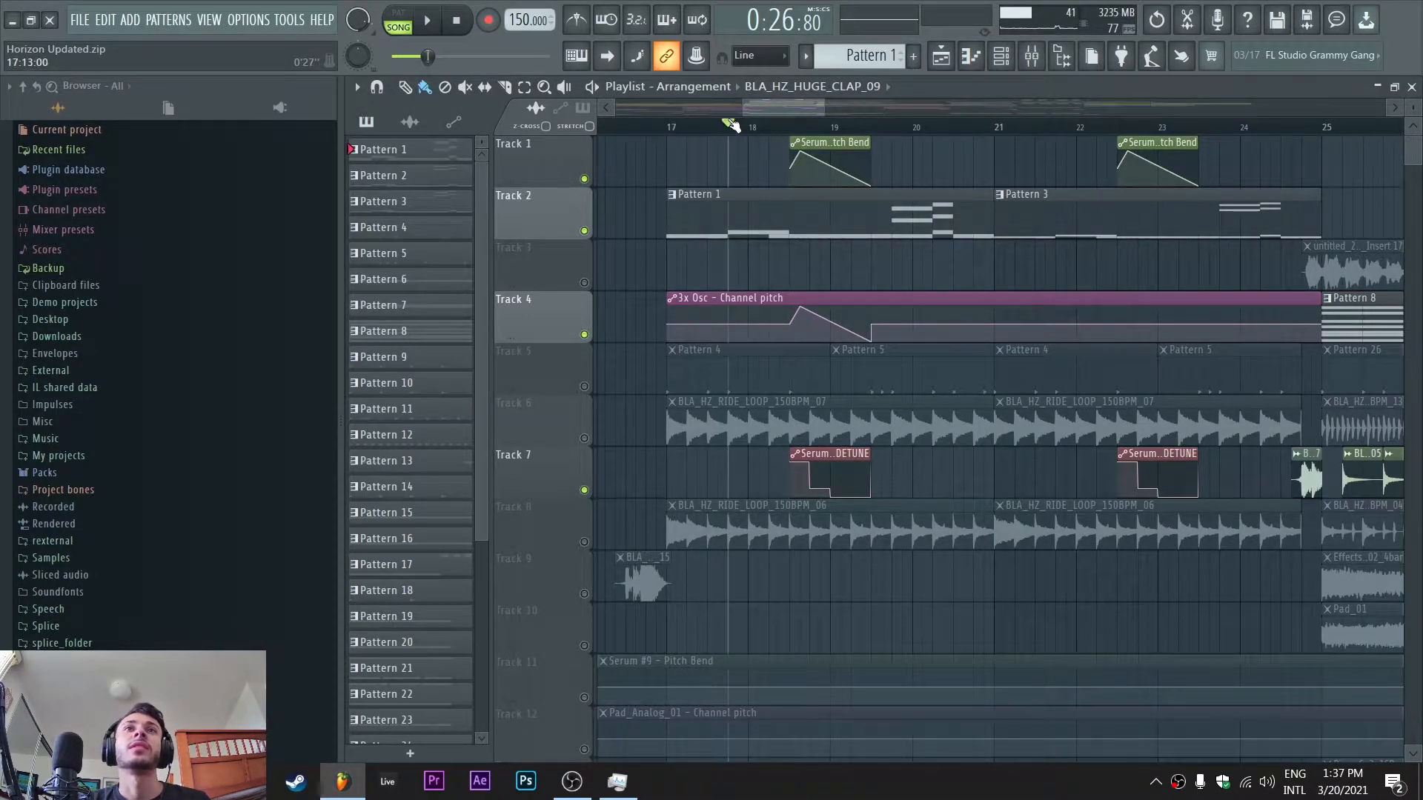
key(space)
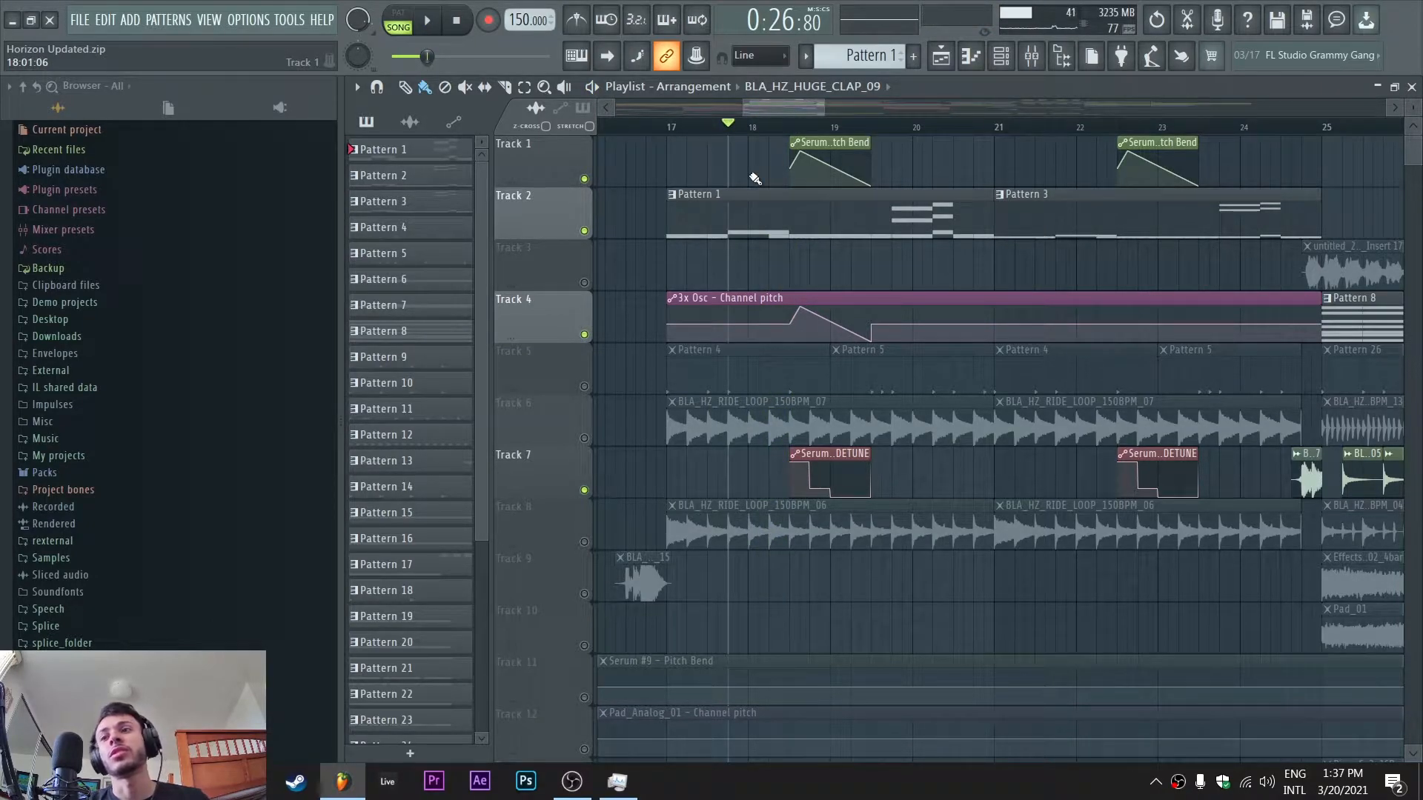
click(688, 130)
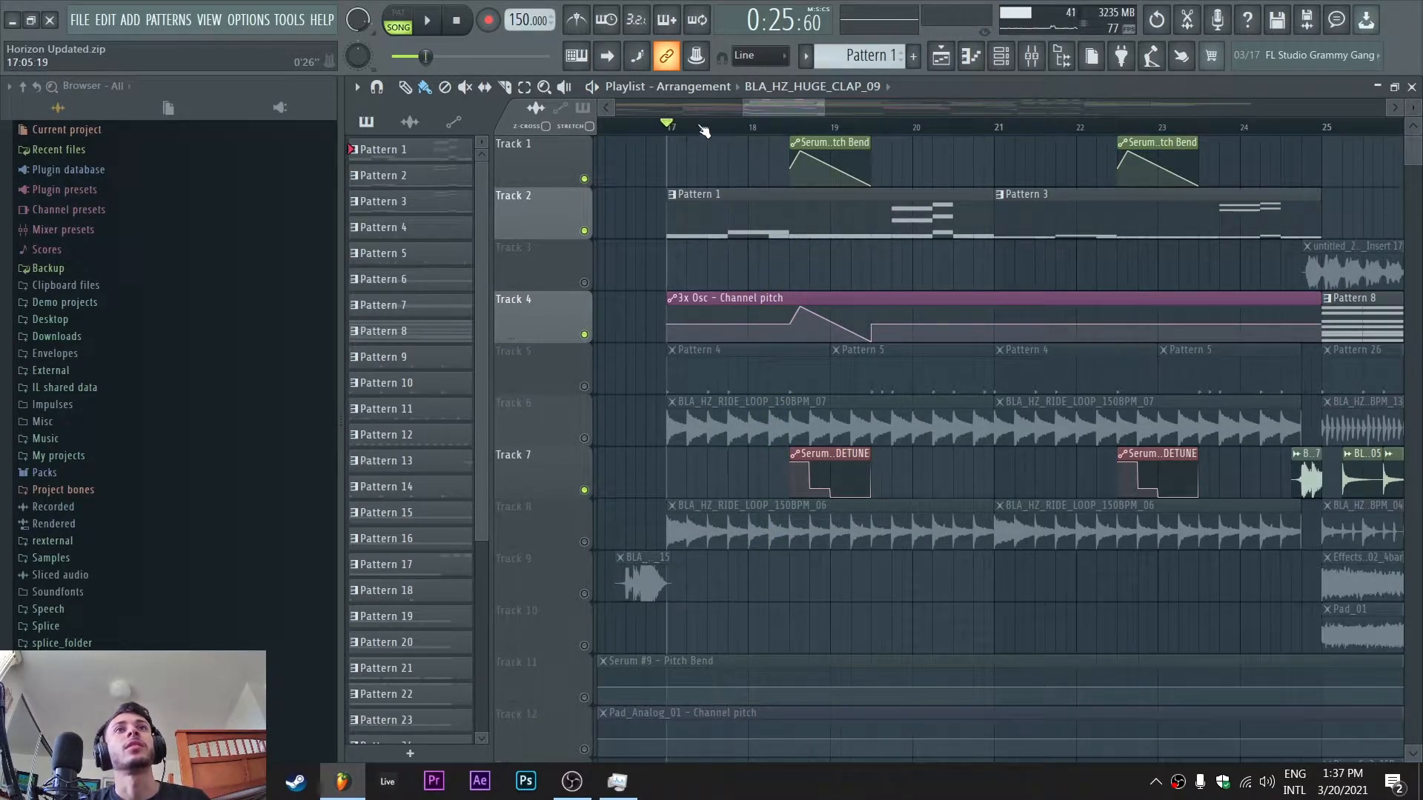
Open Serum #4 from the Channel rack to examine its preset and oscillator settings, and close it
click(1006, 61)
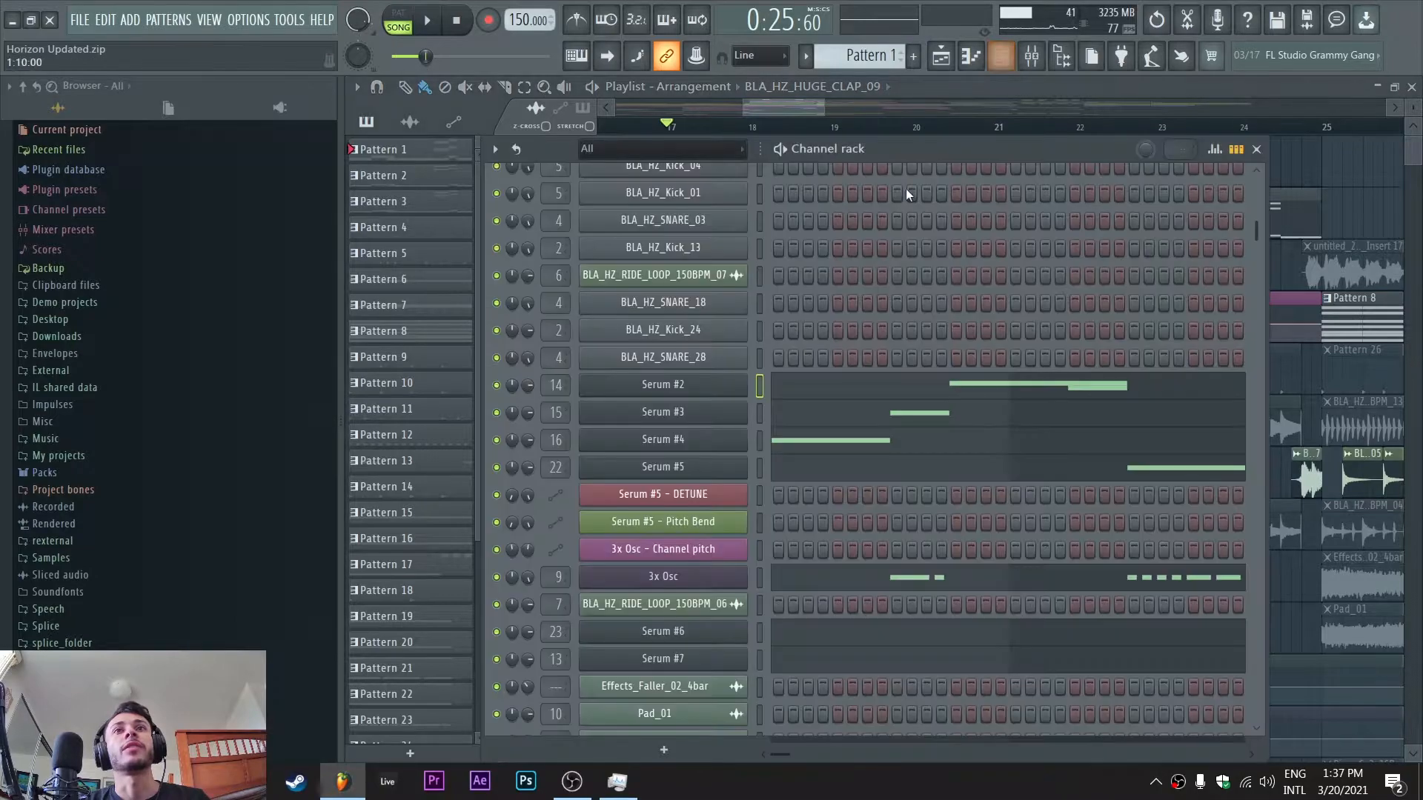
click(730, 445)
drag(505, 143, 799, 170)
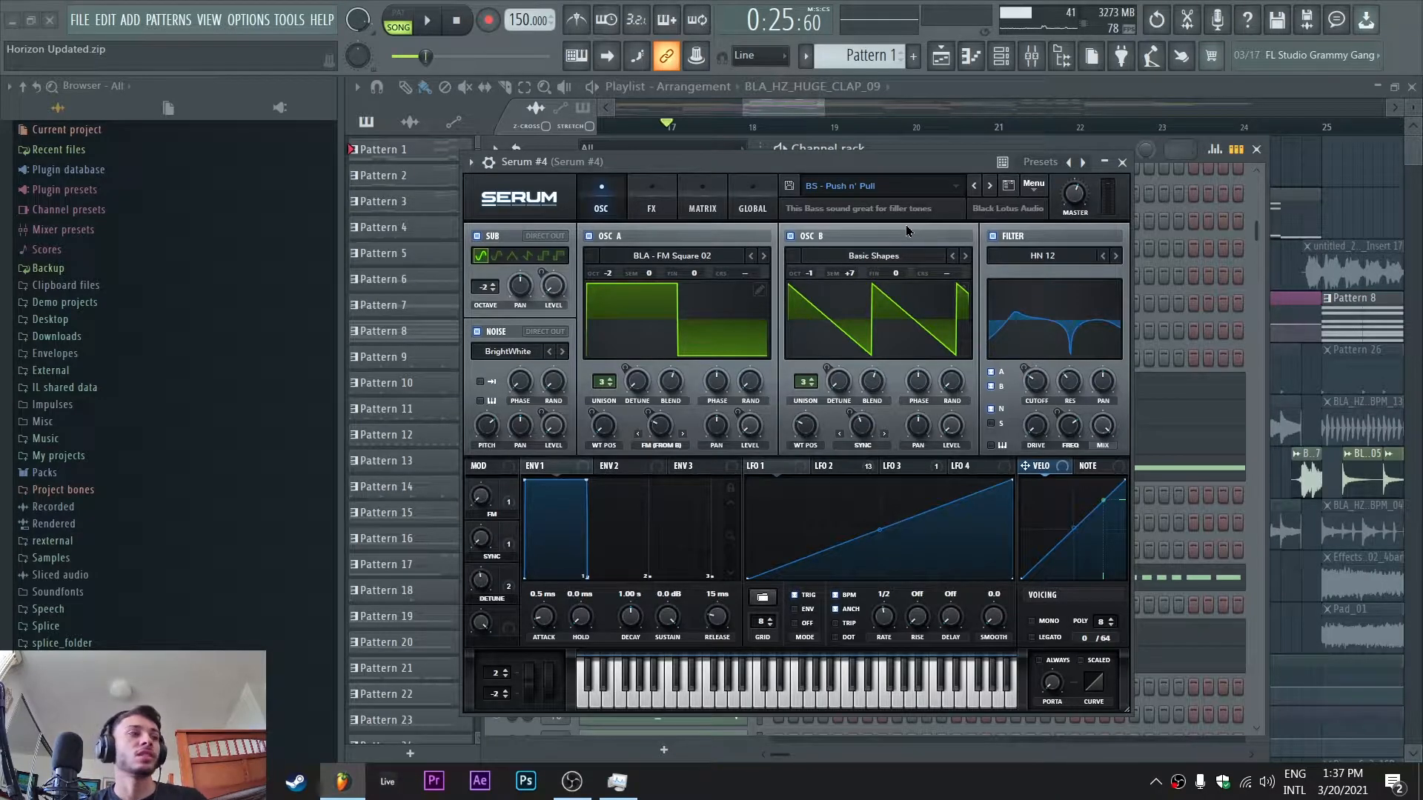
drag(815, 163, 814, 138)
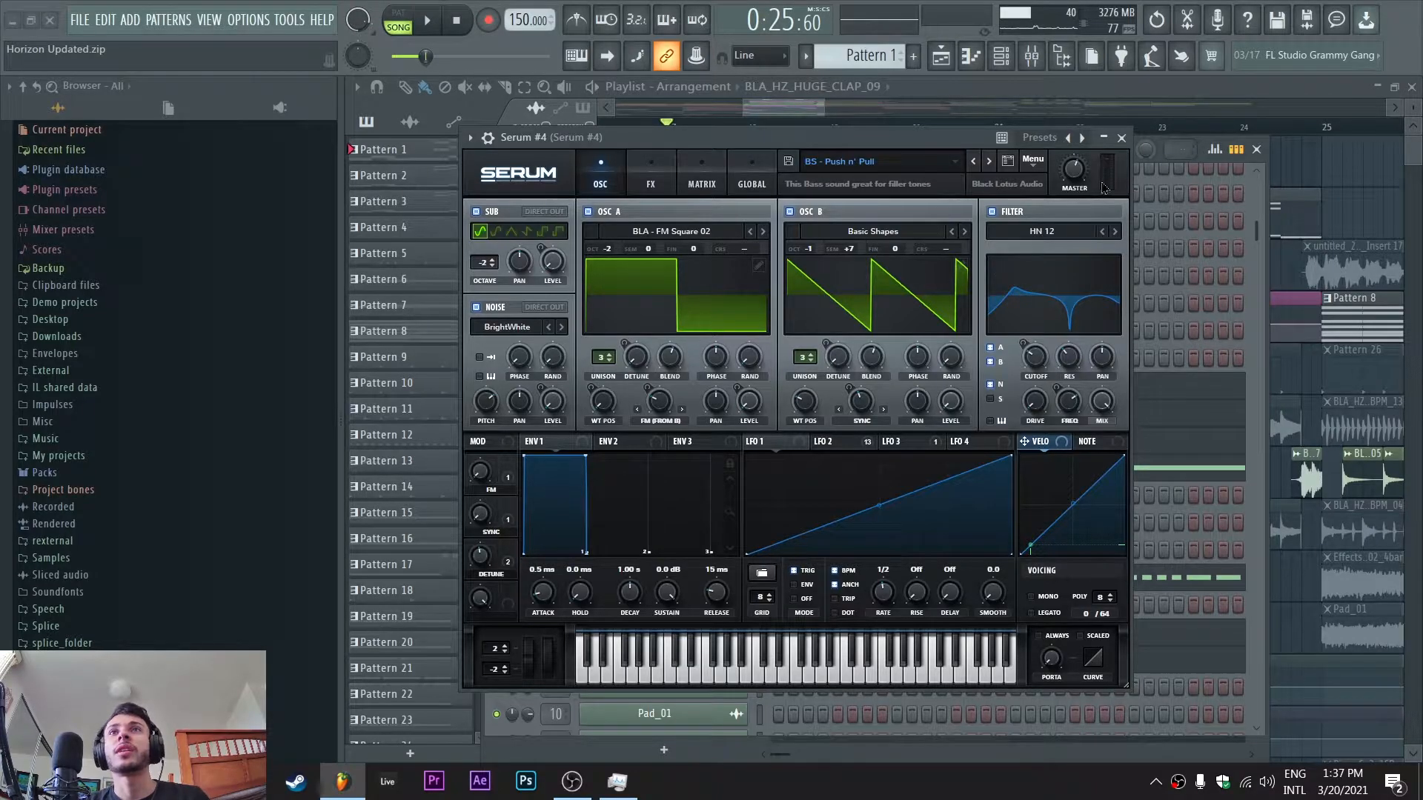
click(1121, 138)
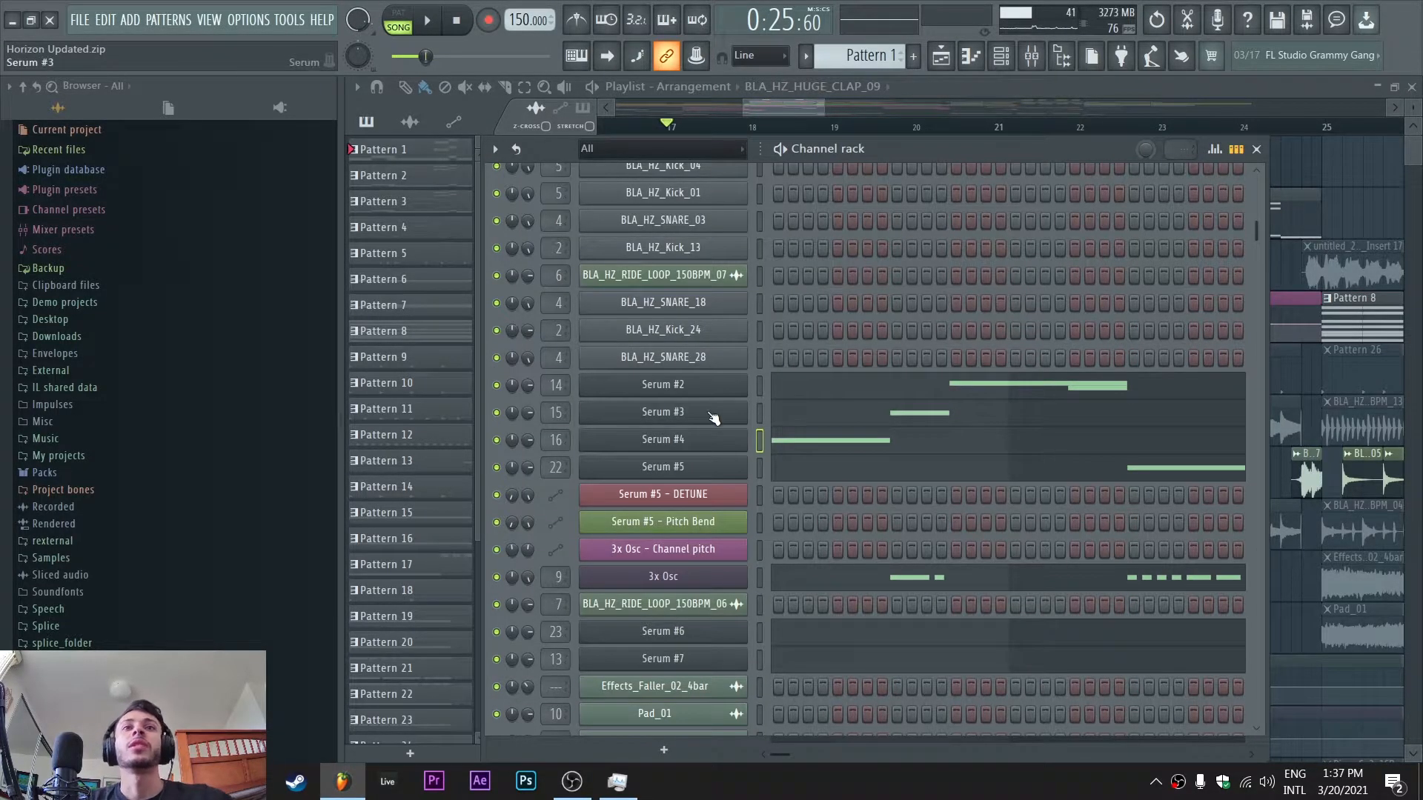
Examine the preset and oscillators of Serum #3, close it, and select the Serum #4 and Serum #3 channels in turn
click(712, 417)
drag(473, 125, 850, 148)
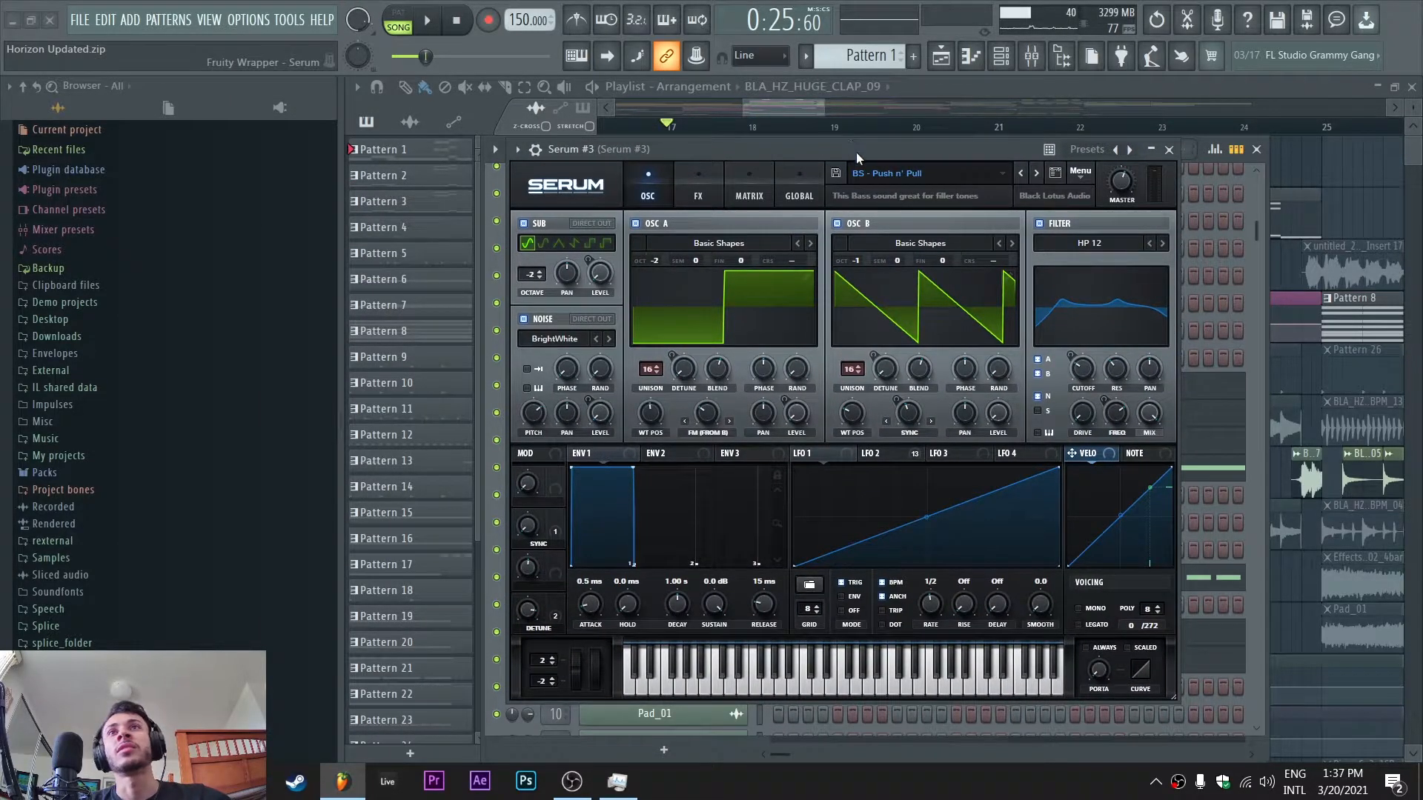
click(1180, 153)
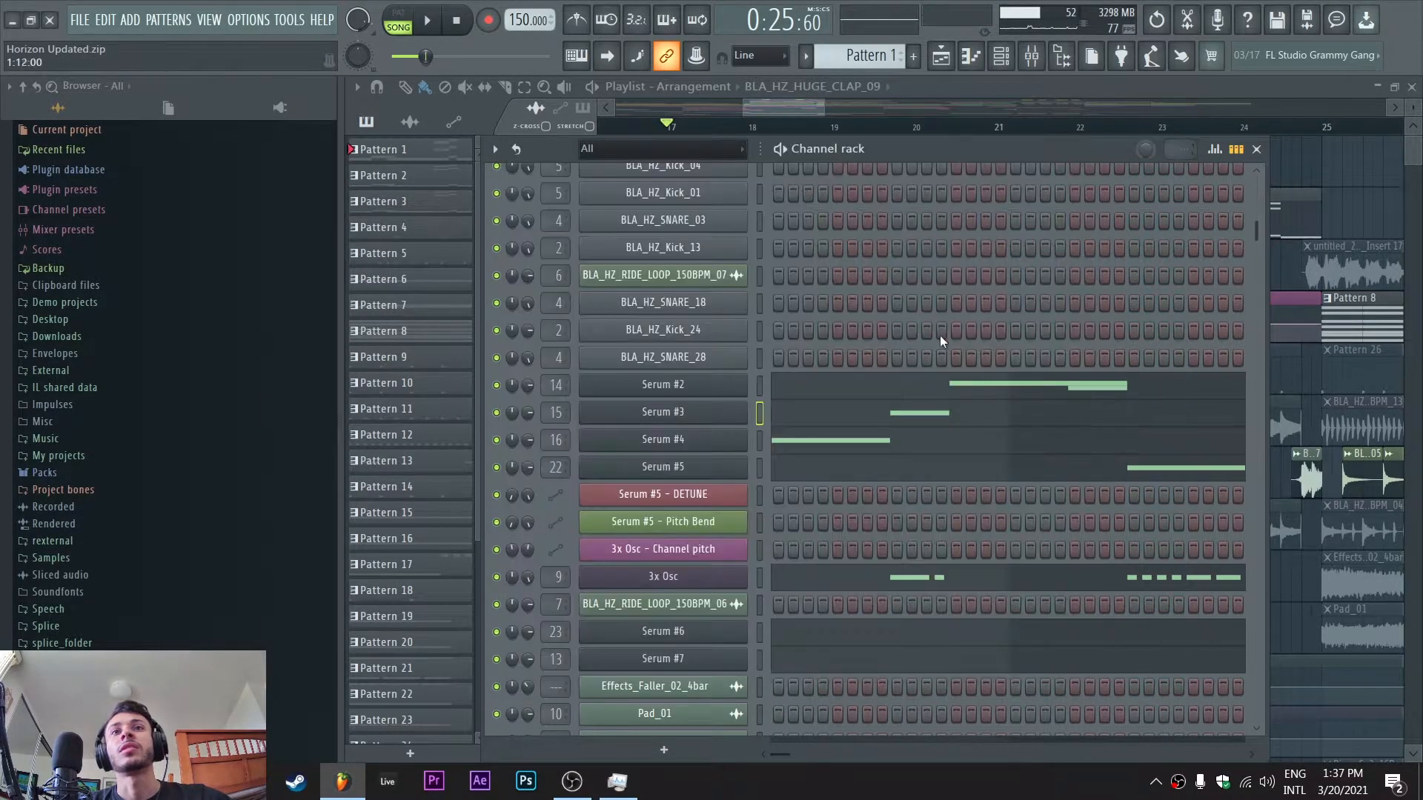
click(756, 442)
click(760, 413)
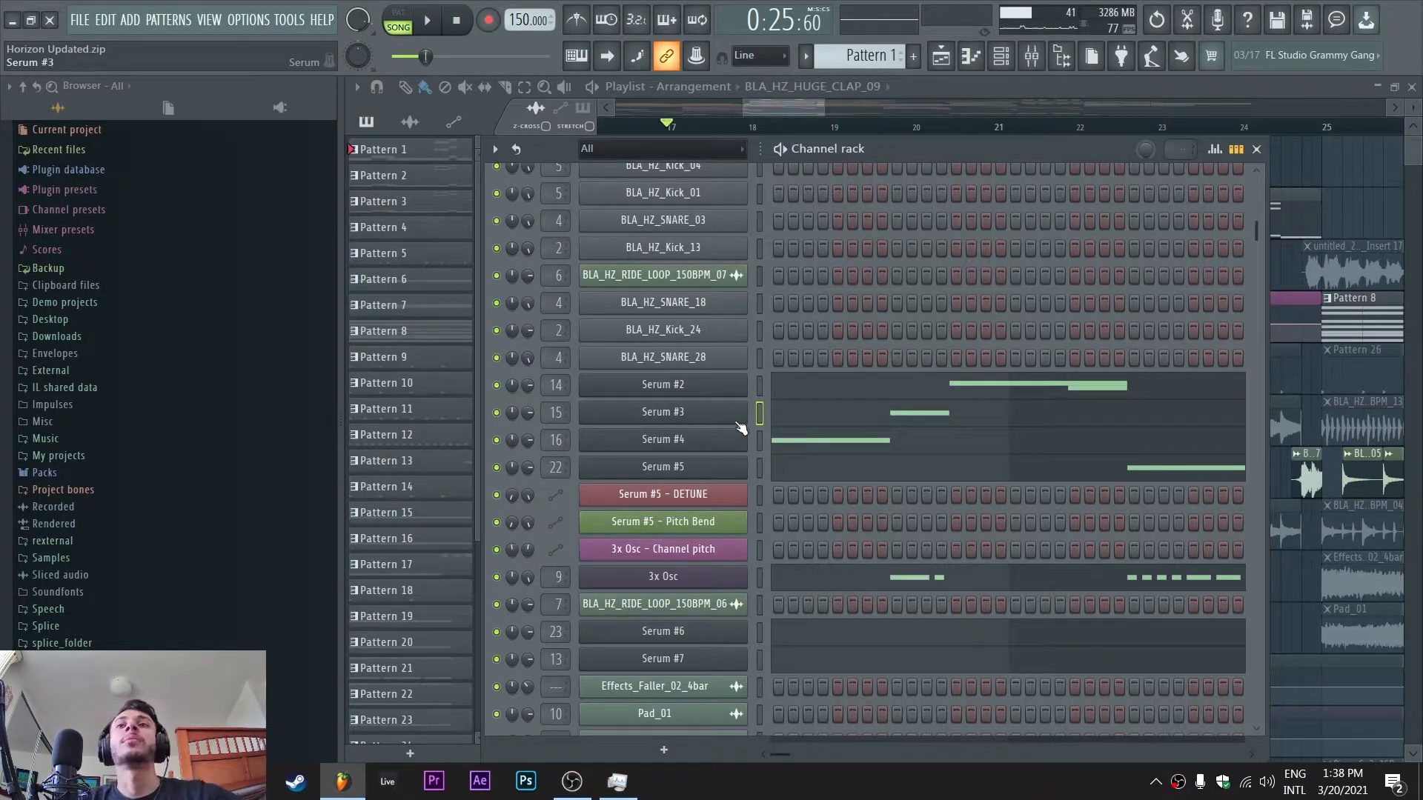
Examine the oscillators and effects chain of Serum #5, and close the instrument
click(744, 468)
drag(683, 216, 799, 167)
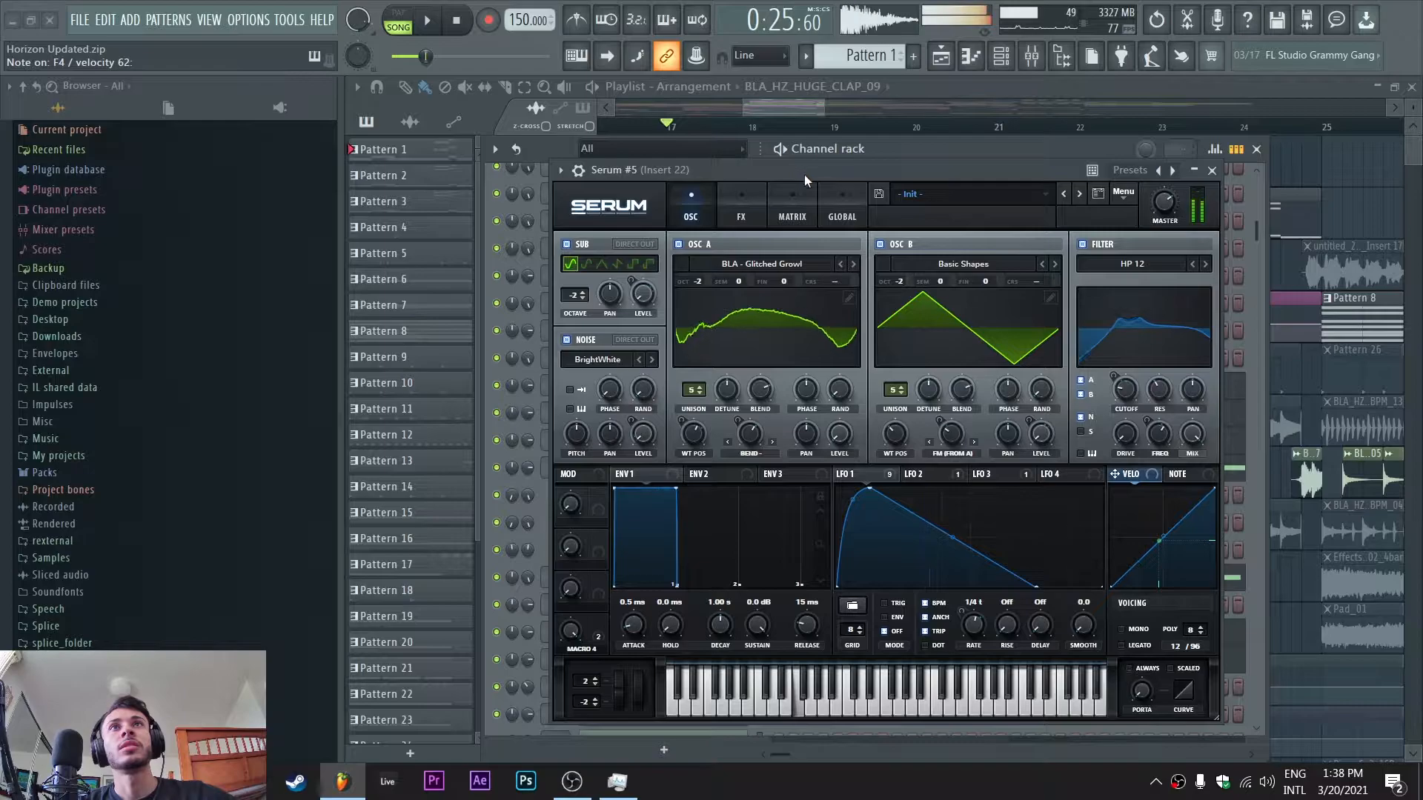
click(741, 211)
scroll(1208, 324, down, 2)
scroll(1208, 324, down, 2)
scroll(1208, 324, up, 2)
click(1212, 170)
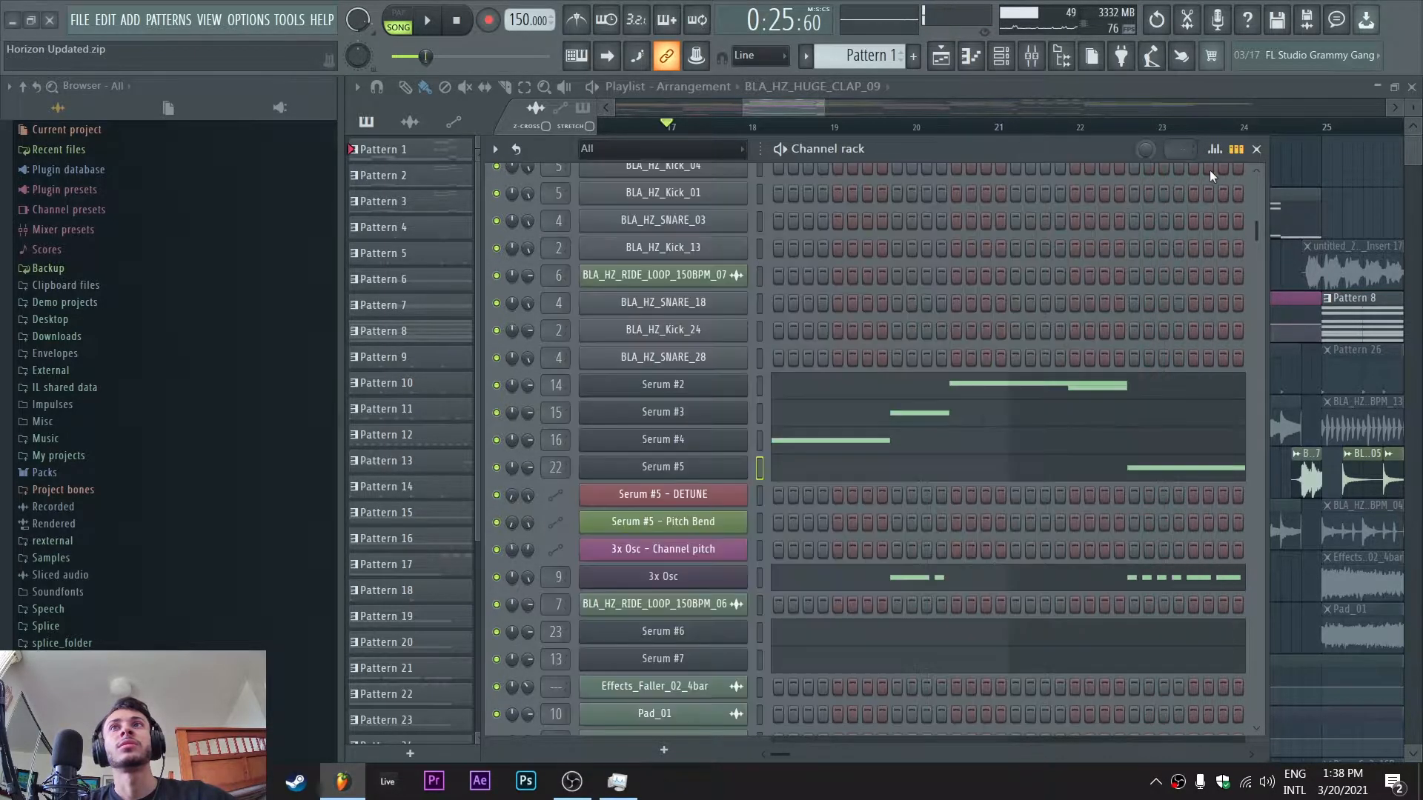
Audition the high Pattern 1 notes in the Playlist from late in bar 19
drag(823, 103, 868, 126)
click(799, 127)
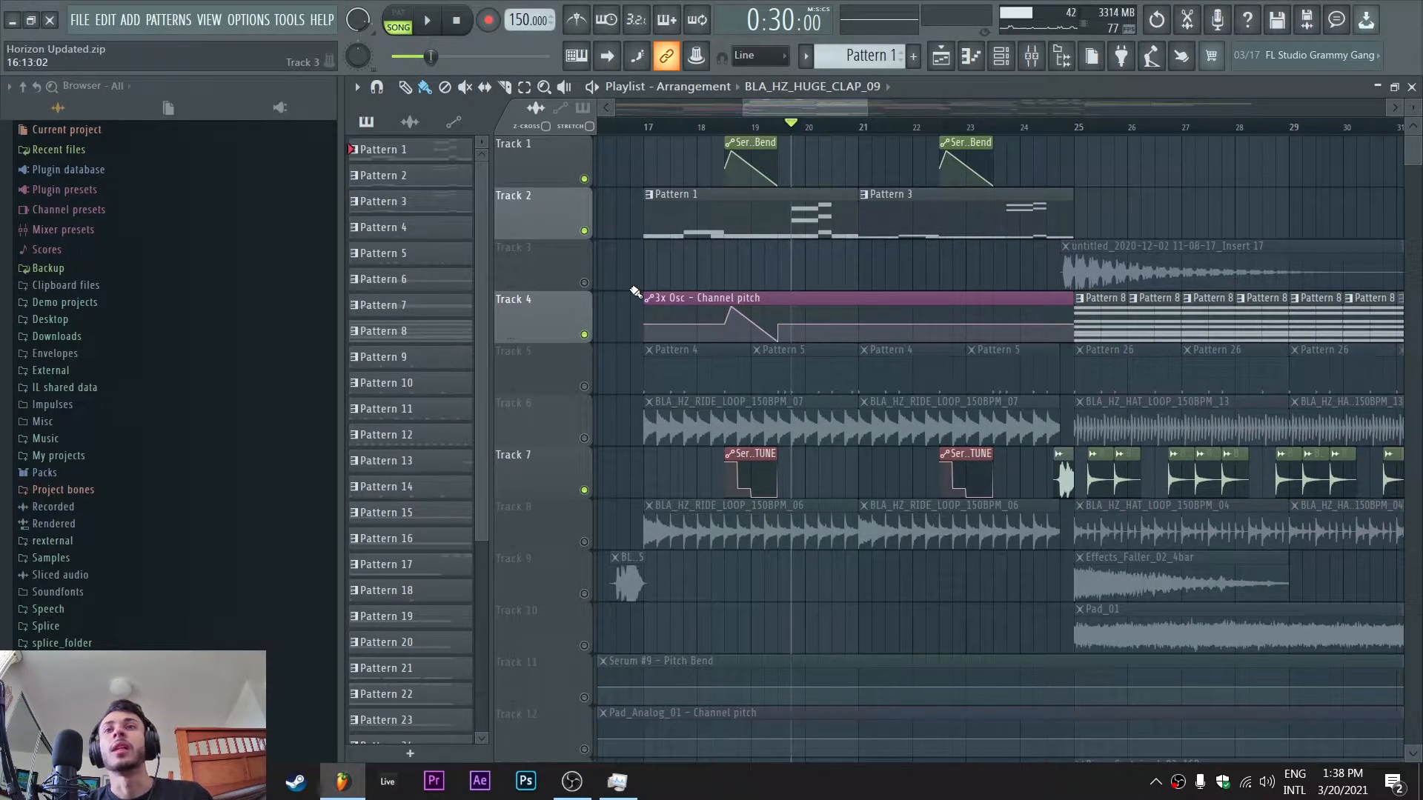
key(space)
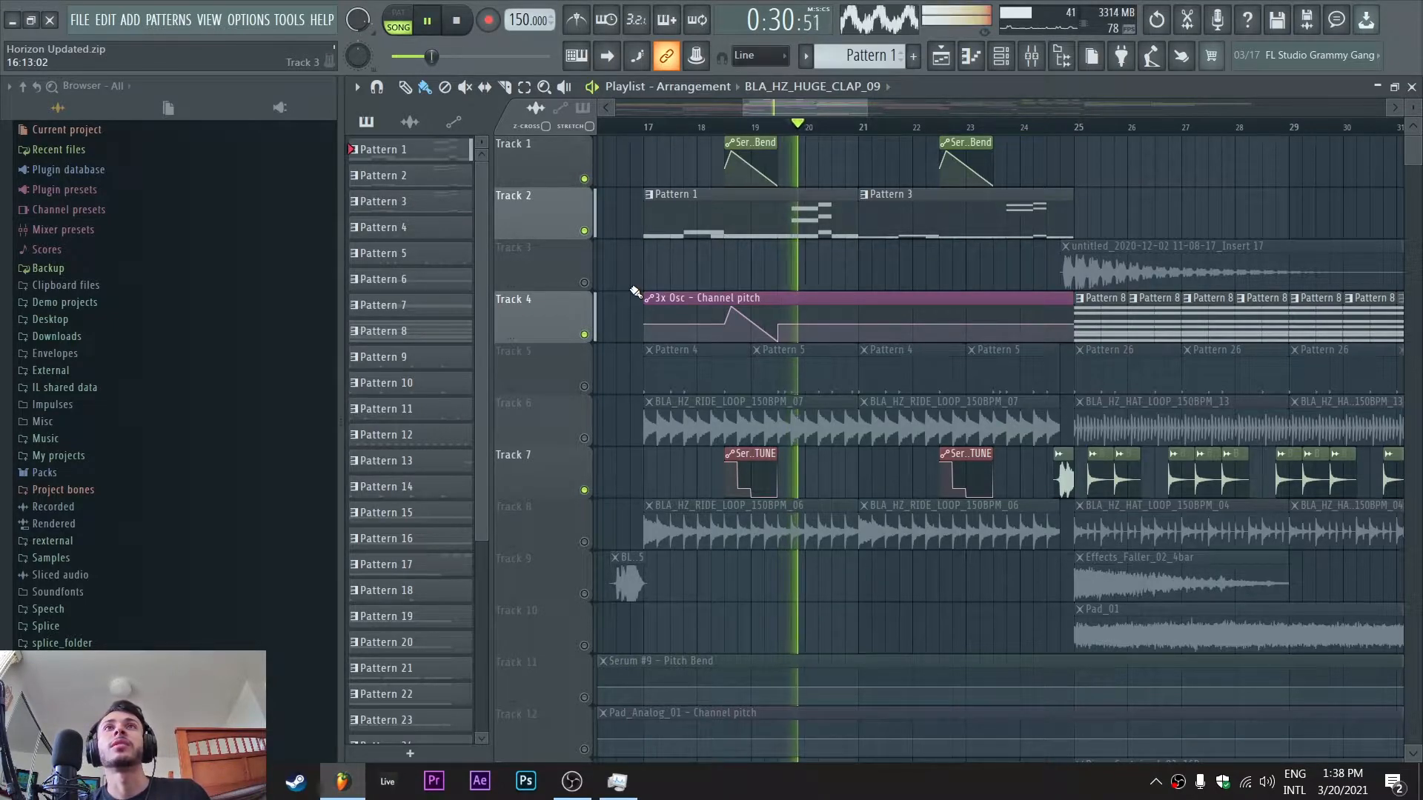
key(space)
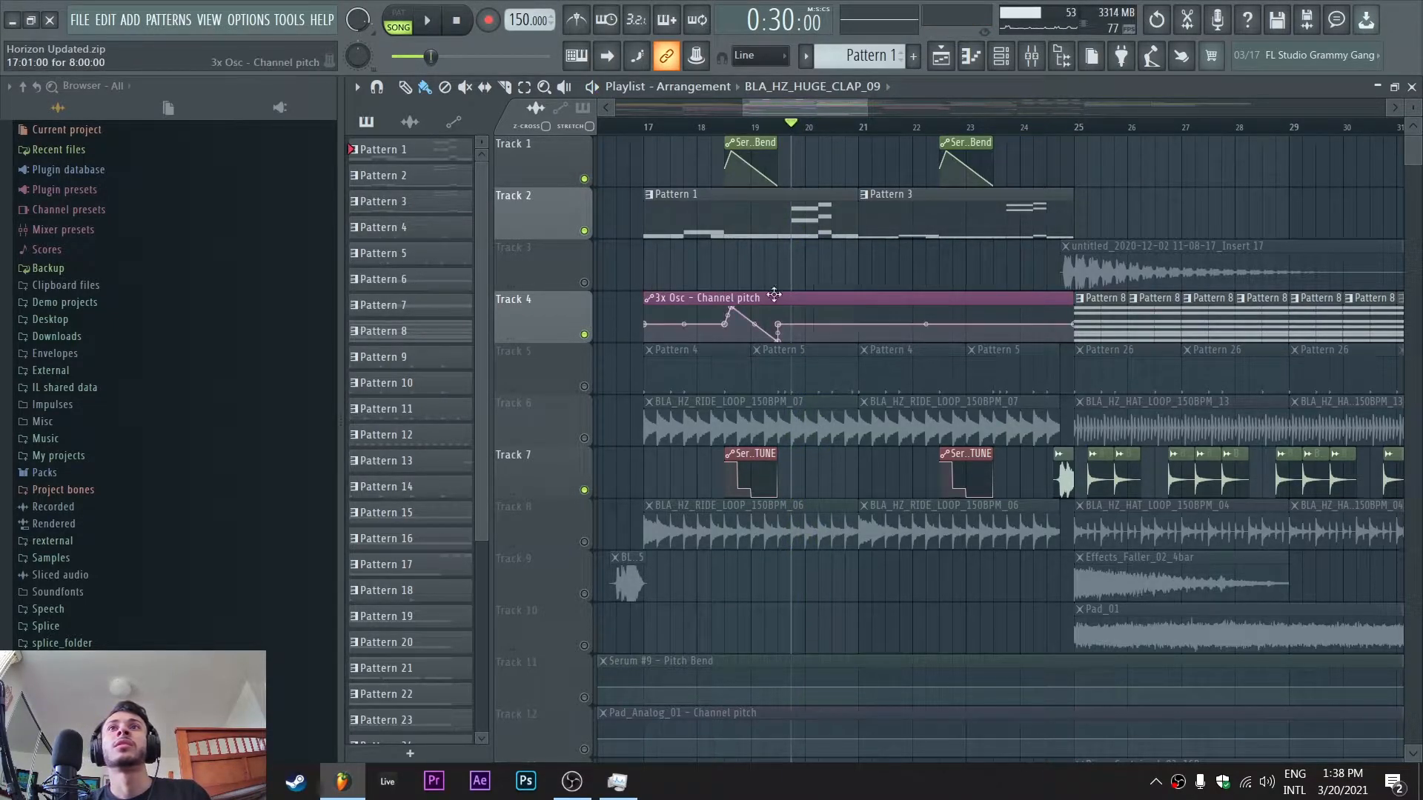
Audition the end of Pattern 3 from late in bar 23 and again from bar 24
click(1007, 127)
key(space)
key(space)
click(1046, 126)
key(space)
Replay the end of Pattern 3 with the Channel rack open to identify which channel is sounding
click(1000, 56)
key(space)
scroll(844, 441, down, 1)
key(space)
scroll(843, 439, down, 3)
scroll(843, 439, up, 1)
key(space)
scroll(843, 438, down, 4)
key(space)
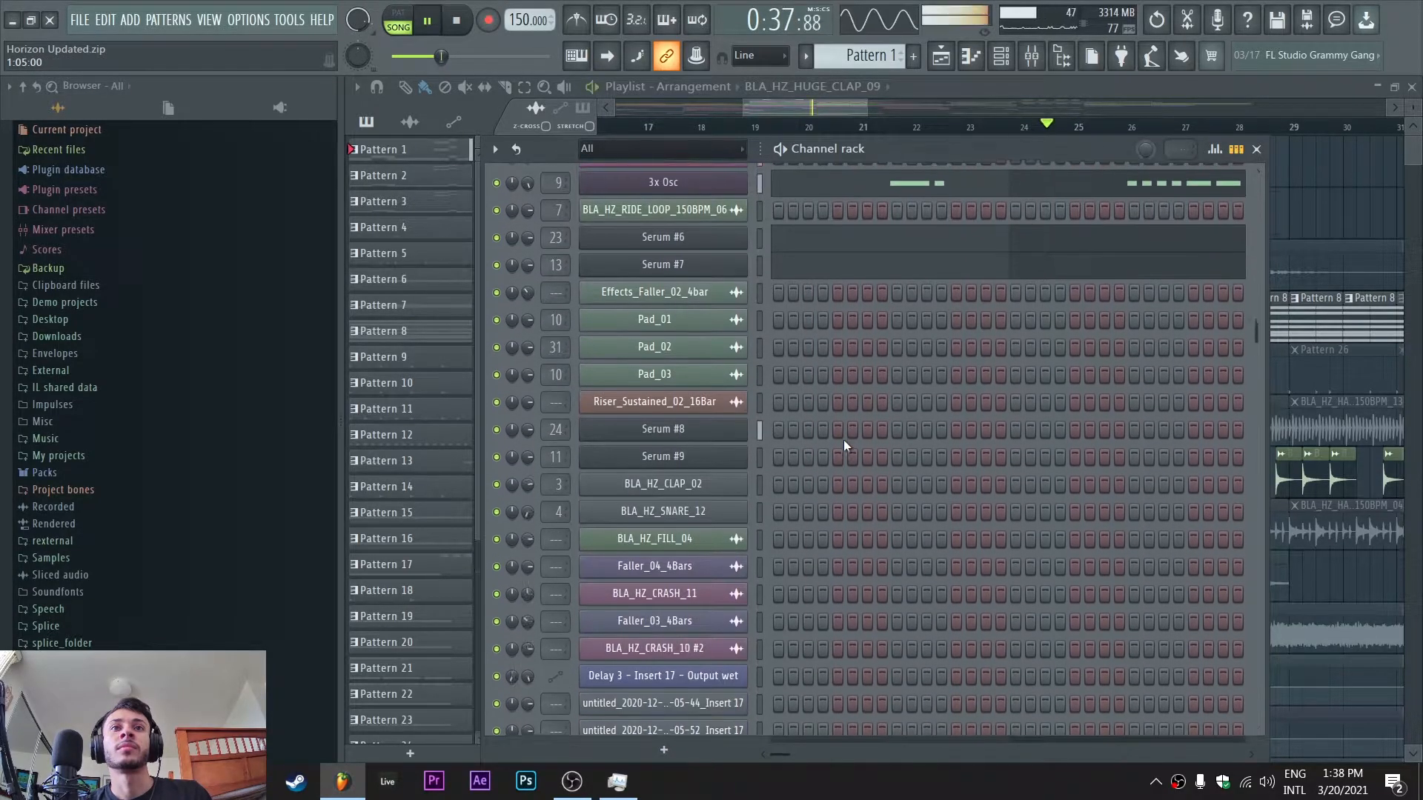
Stop playback, open Serum #8 to examine its preset and oscillators, and close it
scroll(843, 442, down, 1)
key(space)
click(709, 422)
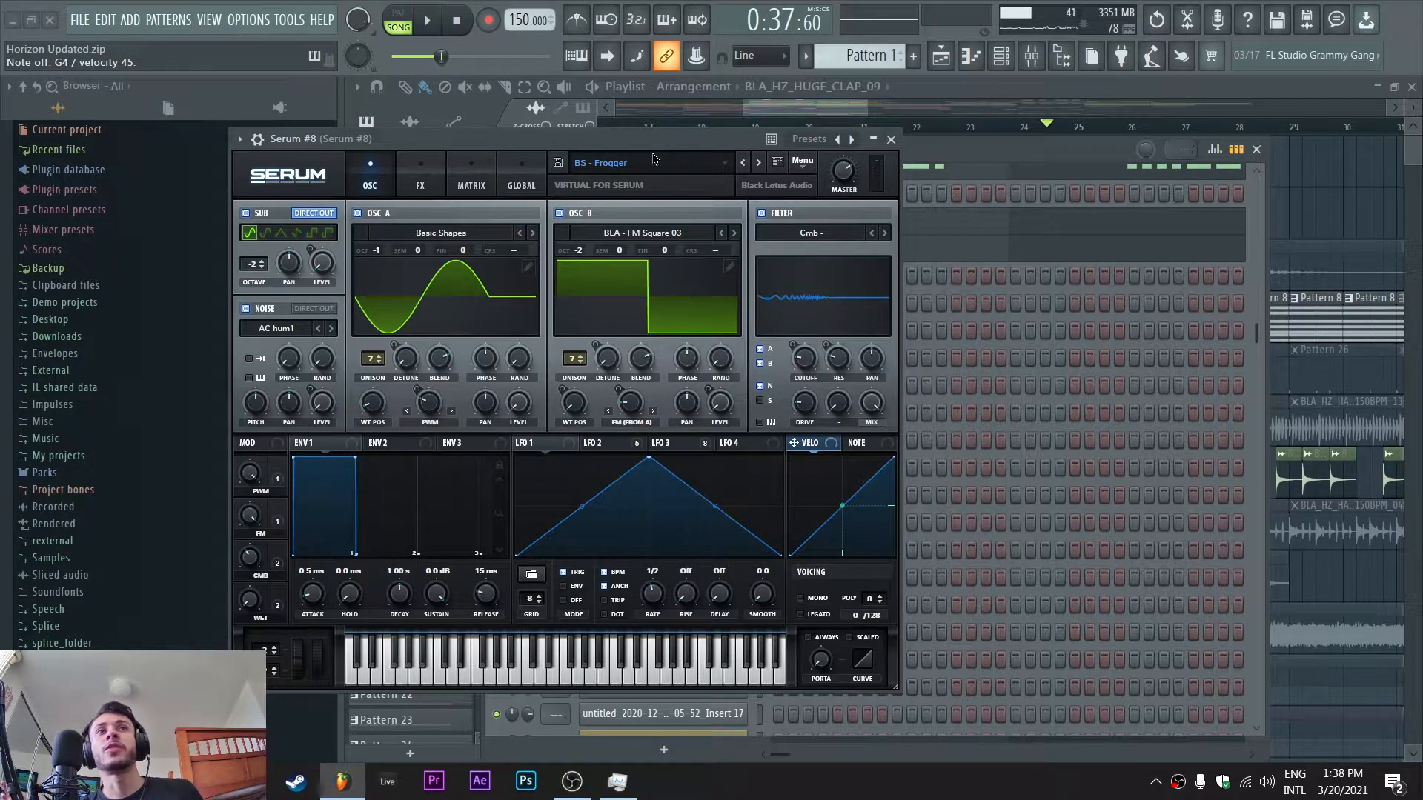
click(891, 139)
Return the playhead to bar 17 in the Playlist and reactivate all tracks
drag(856, 108, 916, 103)
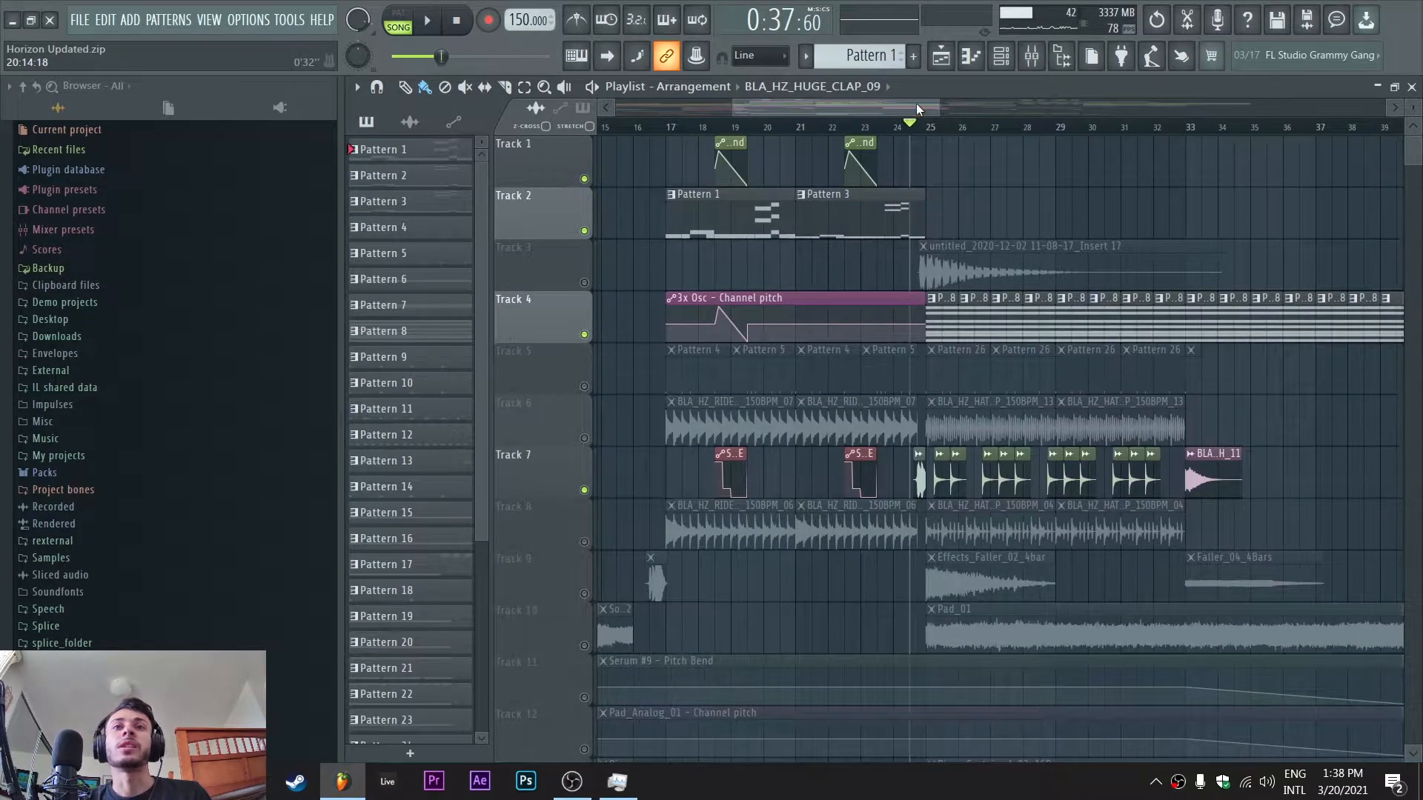
click(667, 126)
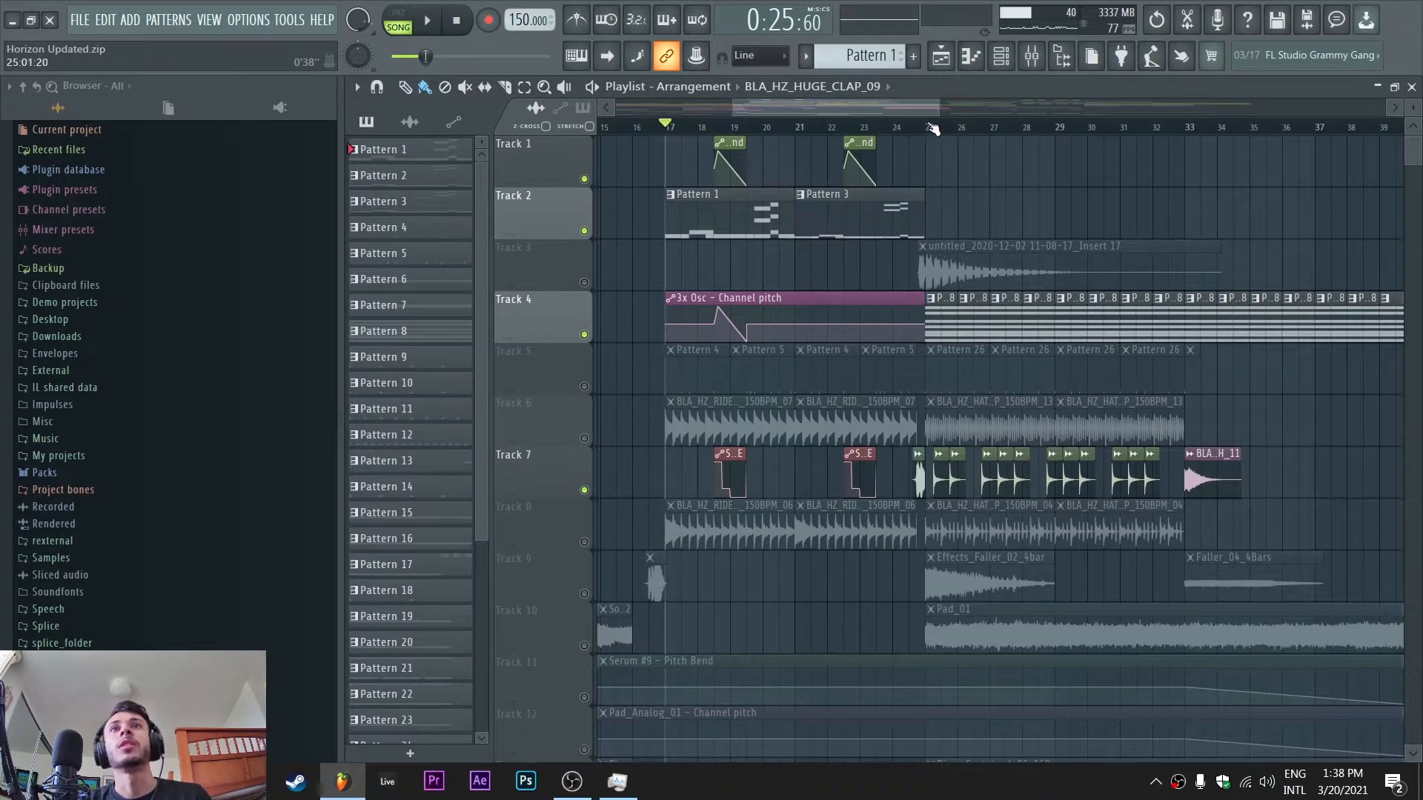
drag(935, 113, 857, 108)
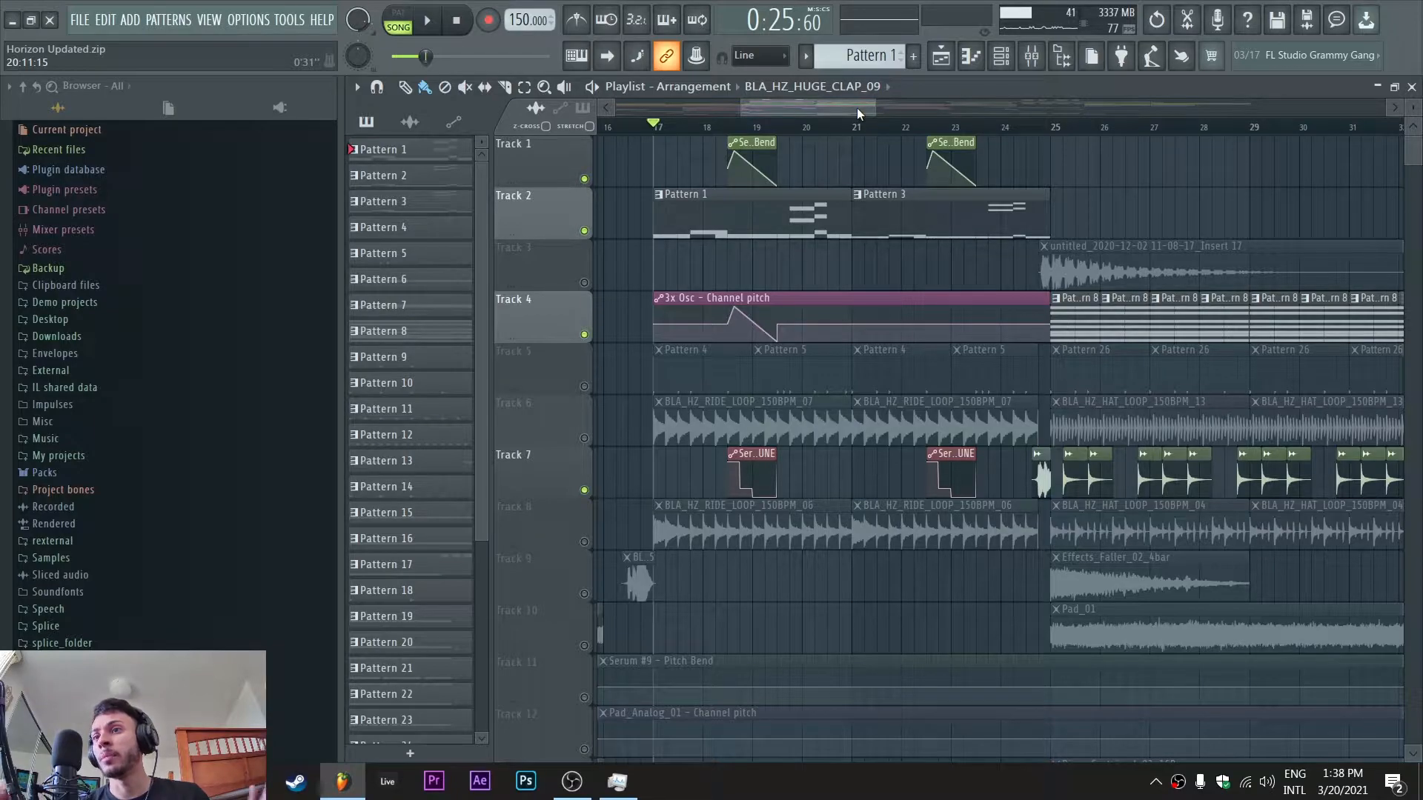
mouse_move(787, 343)
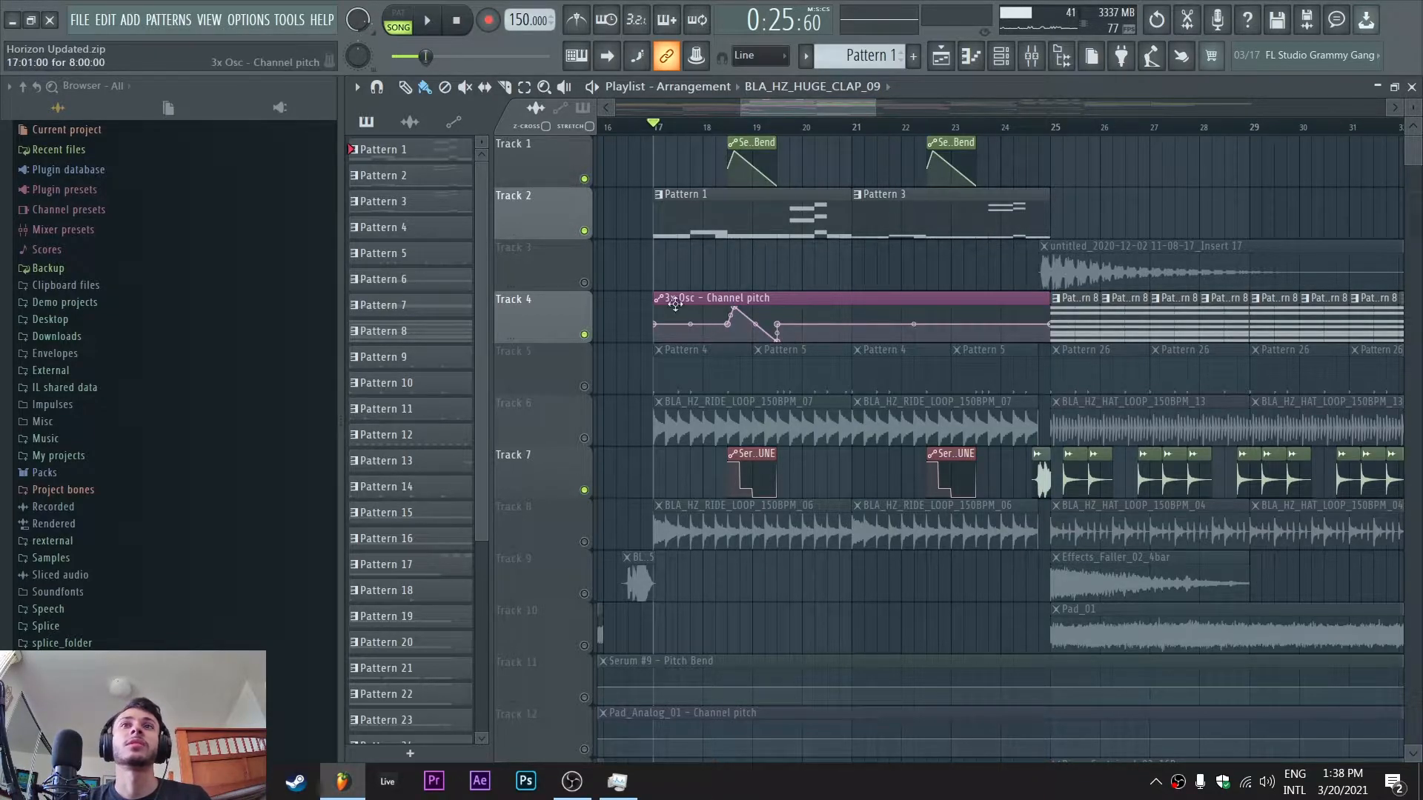
ctrl+click(584, 231)
ctrl+click(585, 231)
Play the full arrangement from late in bar 24 through the section starting at bar 25
drag(875, 109, 836, 107)
drag(824, 107, 878, 99)
scroll(876, 151, down, 5)
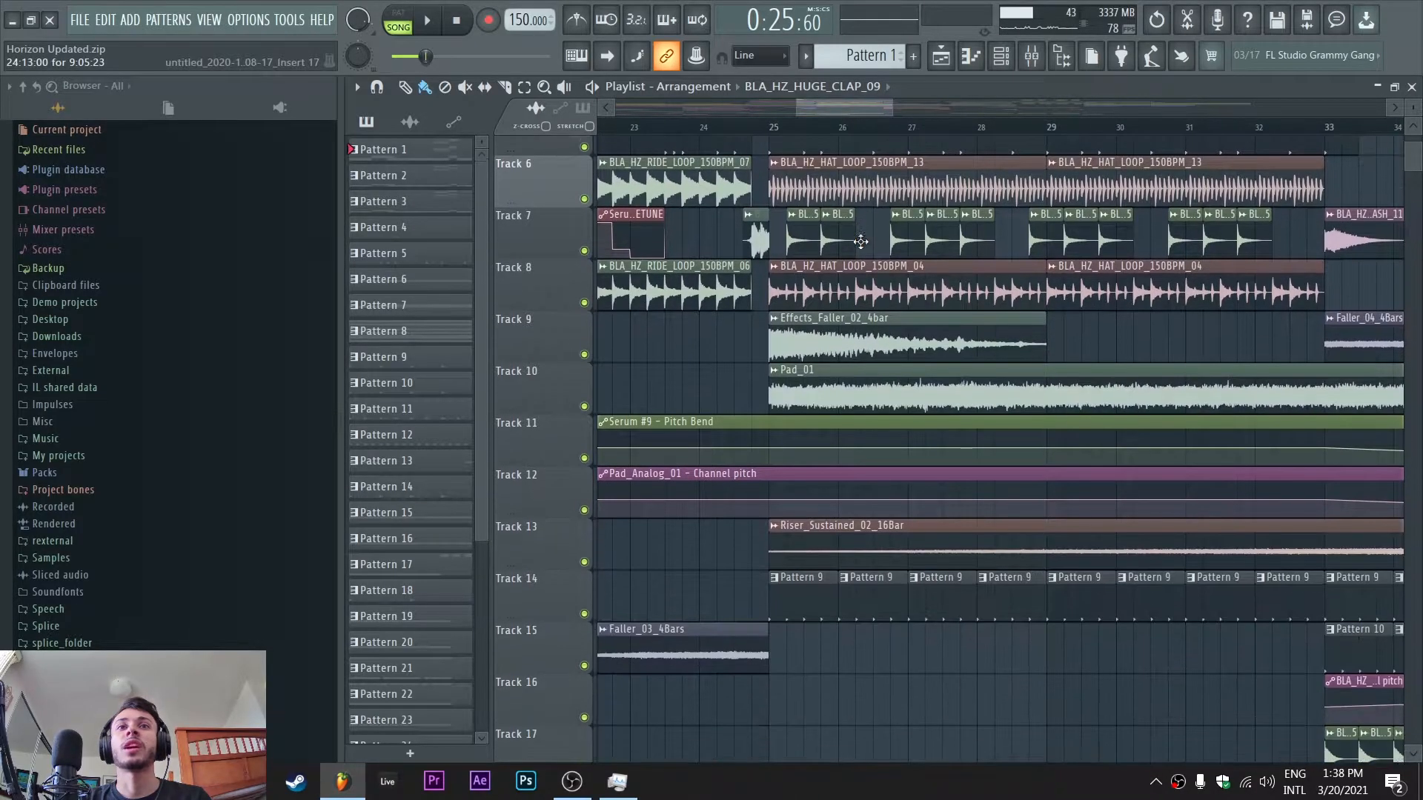
click(752, 126)
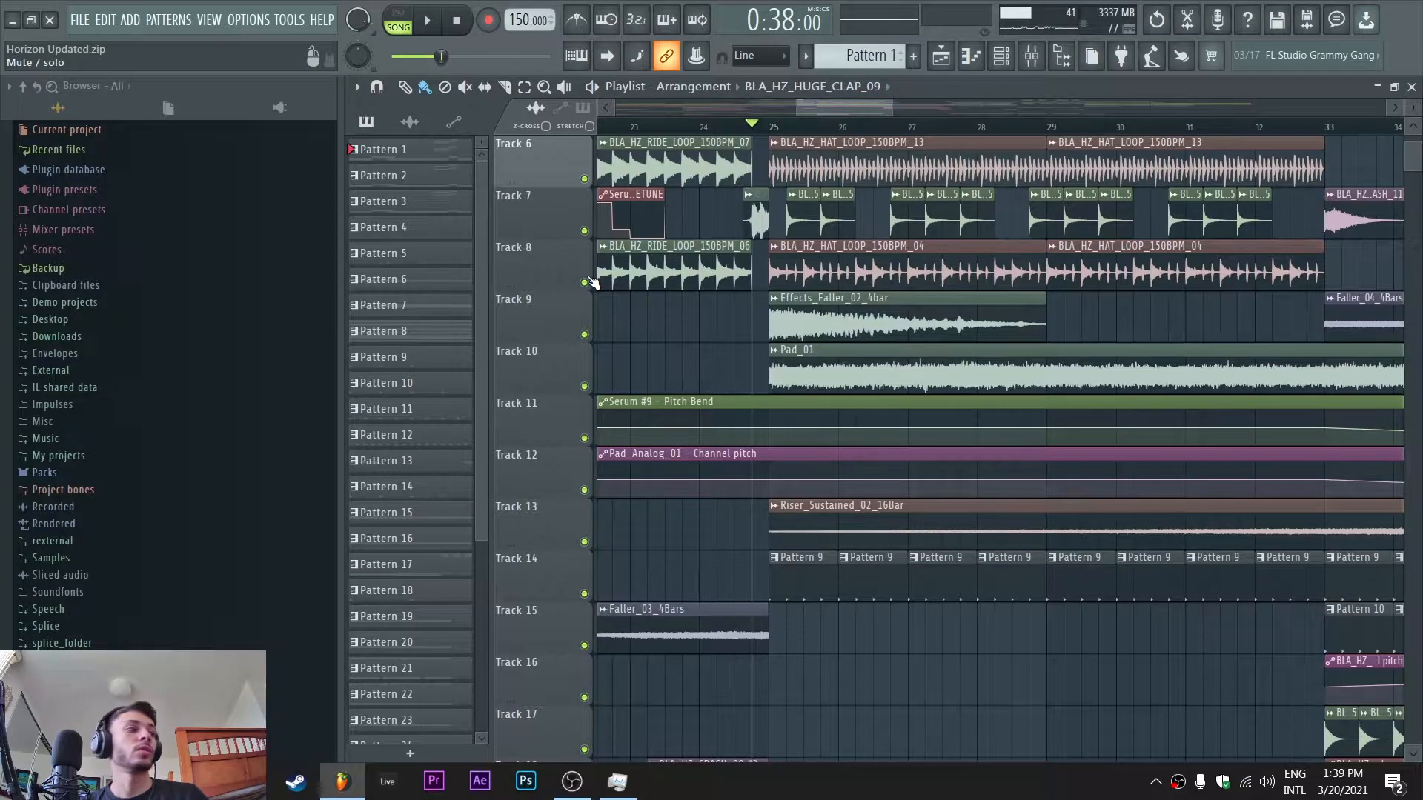
key(space)
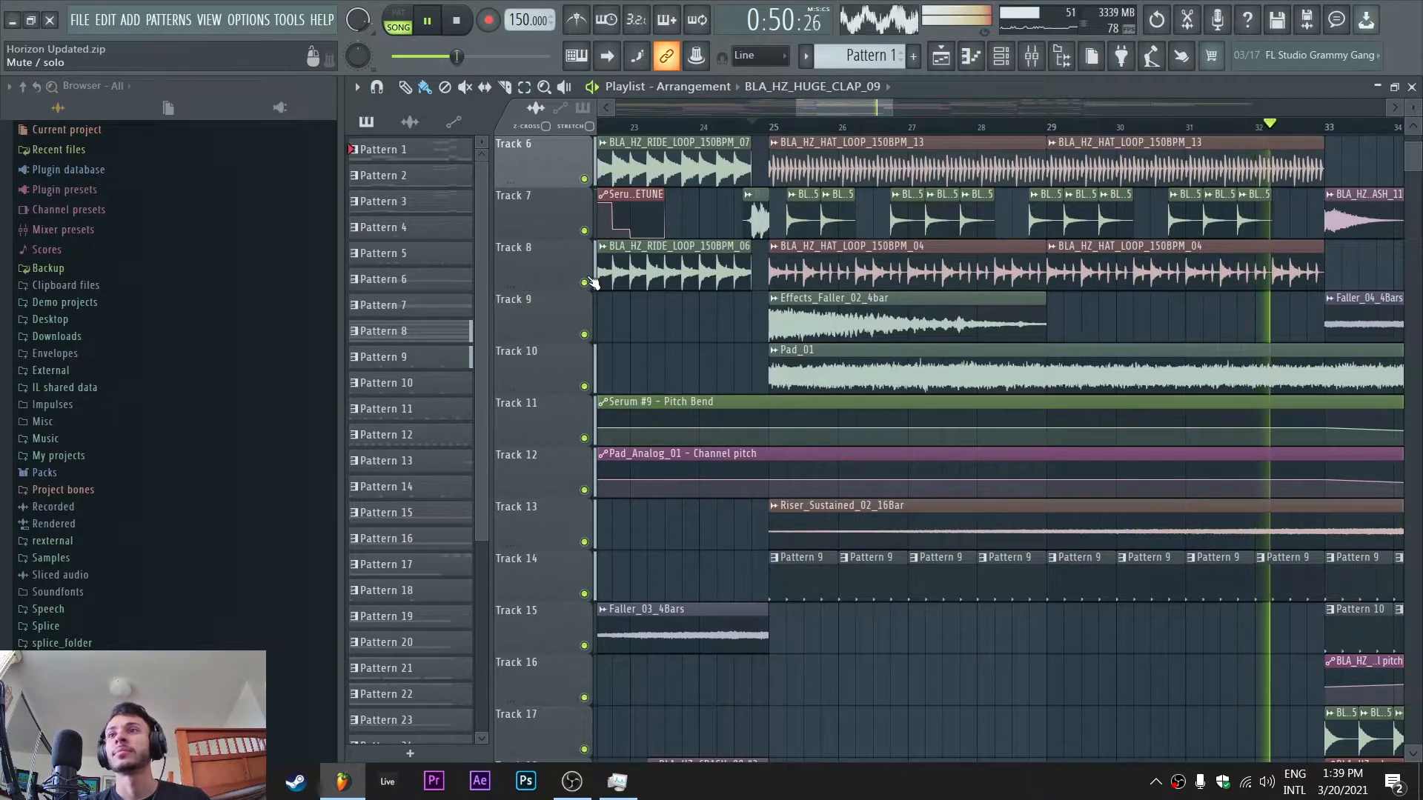
key(space)
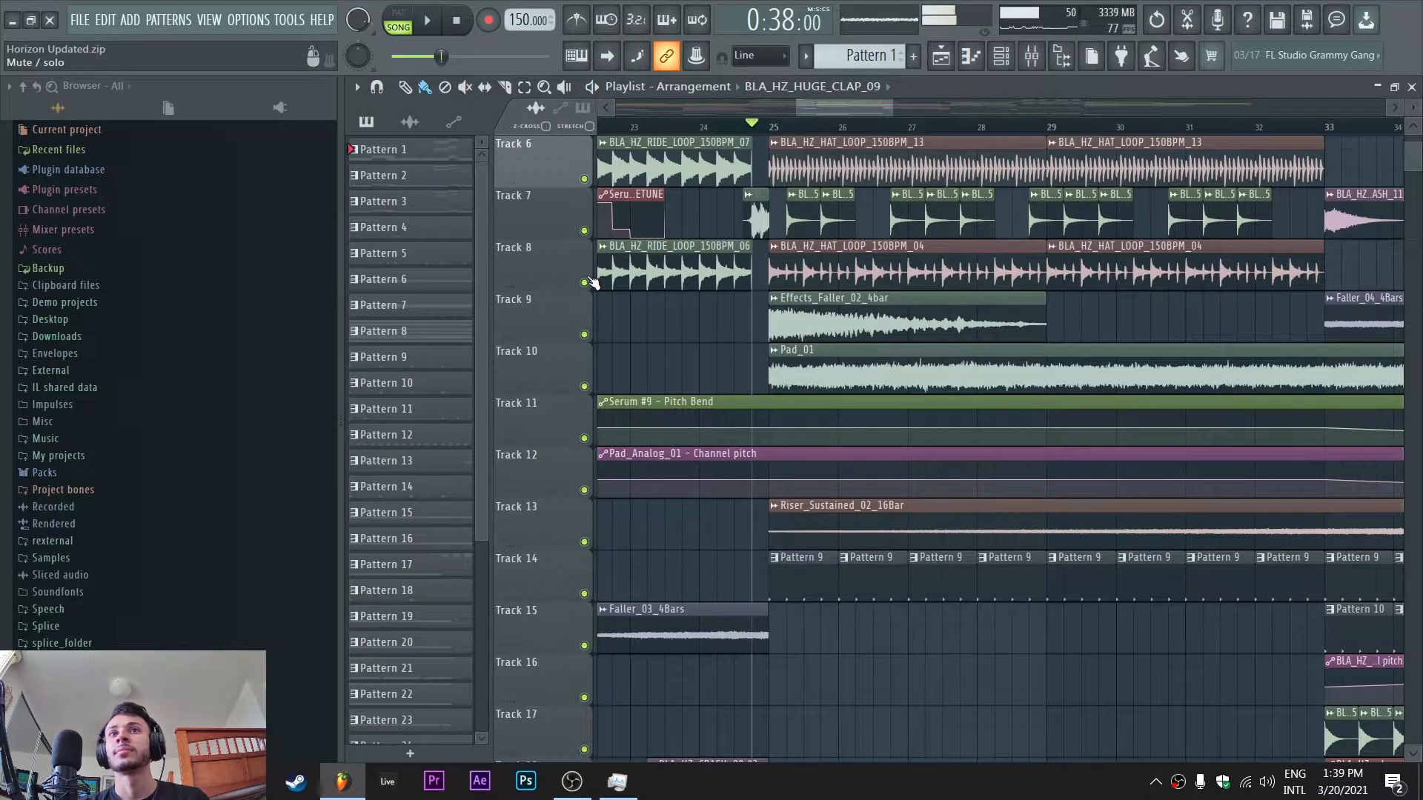
scroll(873, 368, up, 3)
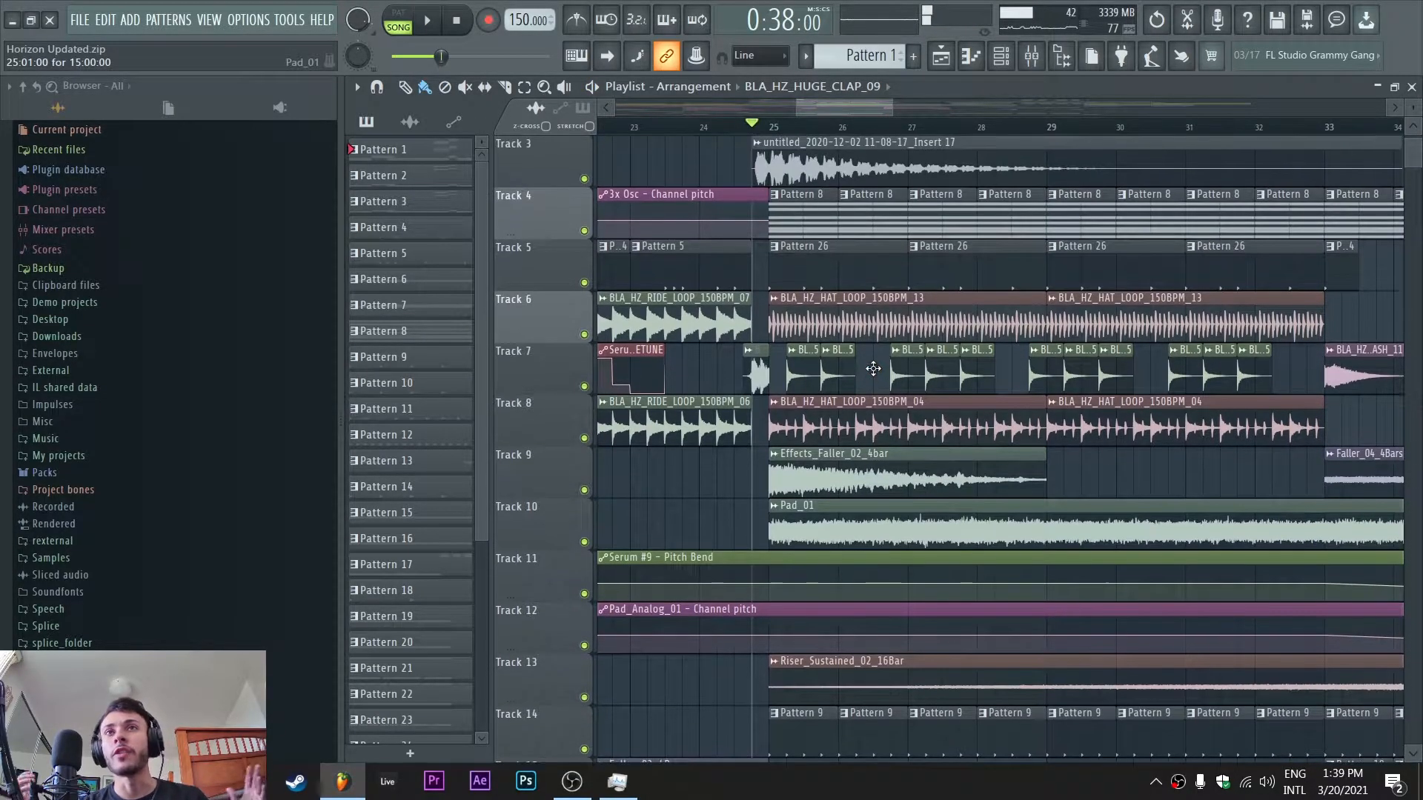
Solo Track 2 and play the end of Pattern 3 from late in bar 24
scroll(873, 368, up, 3)
scroll(817, 169, up, 2)
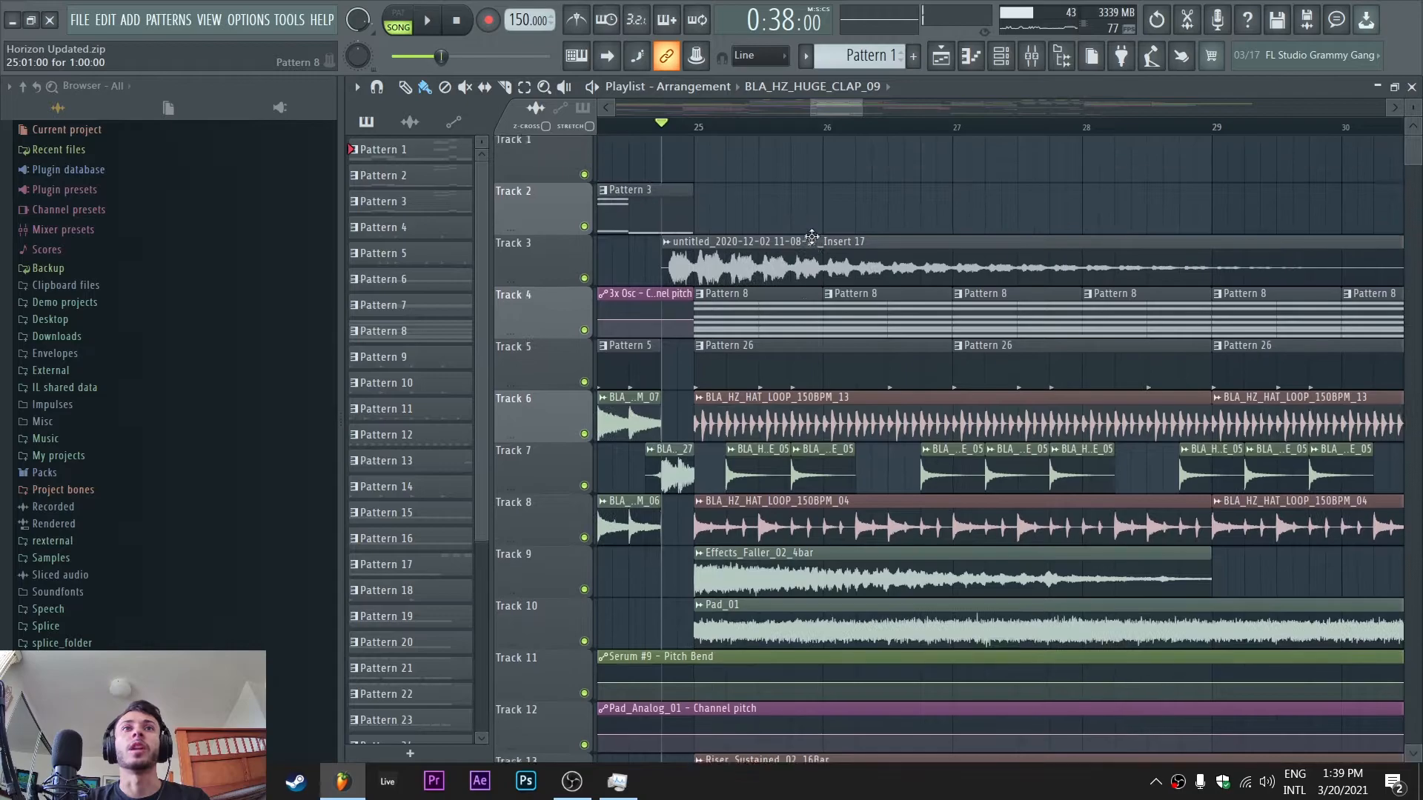
drag(825, 109, 820, 109)
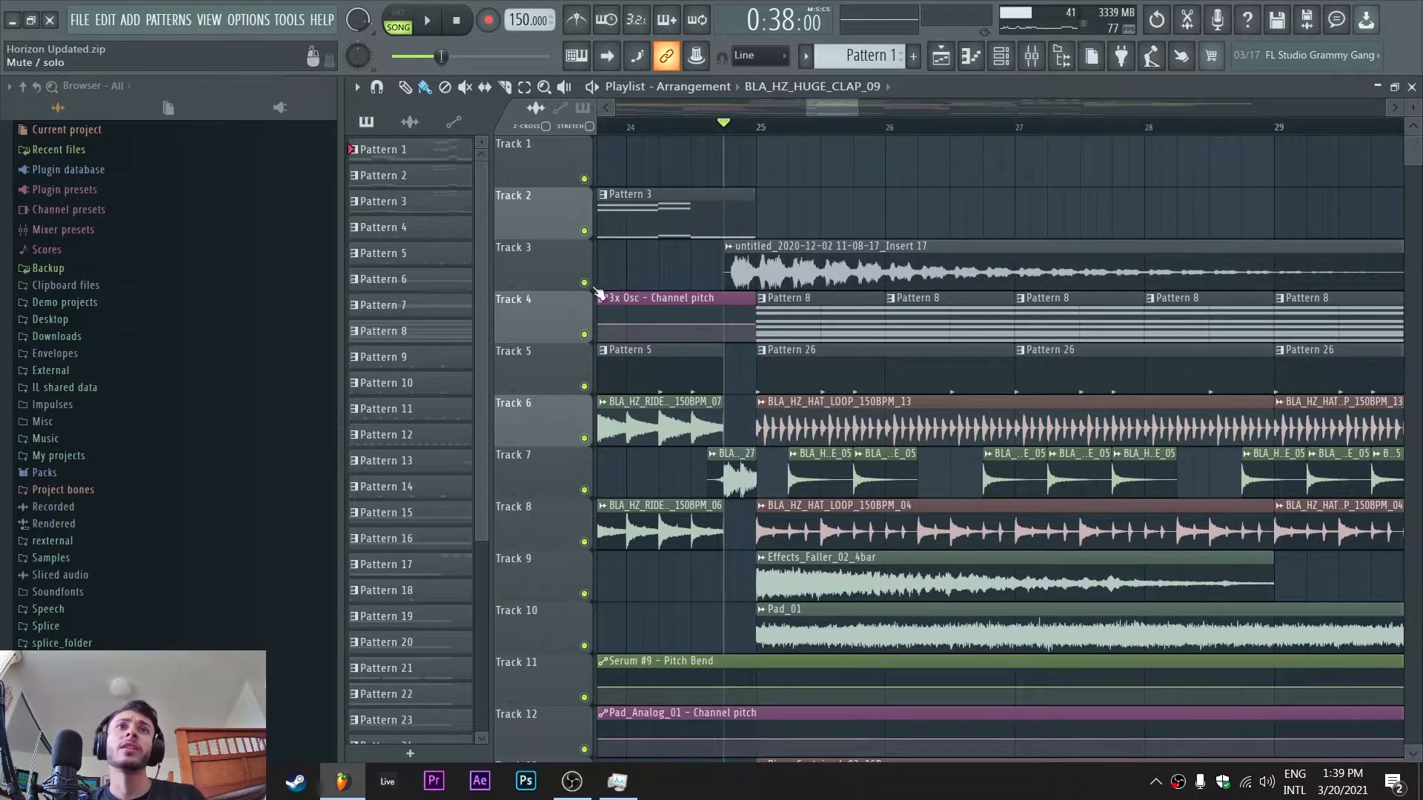
ctrl+click(584, 230)
key(space)
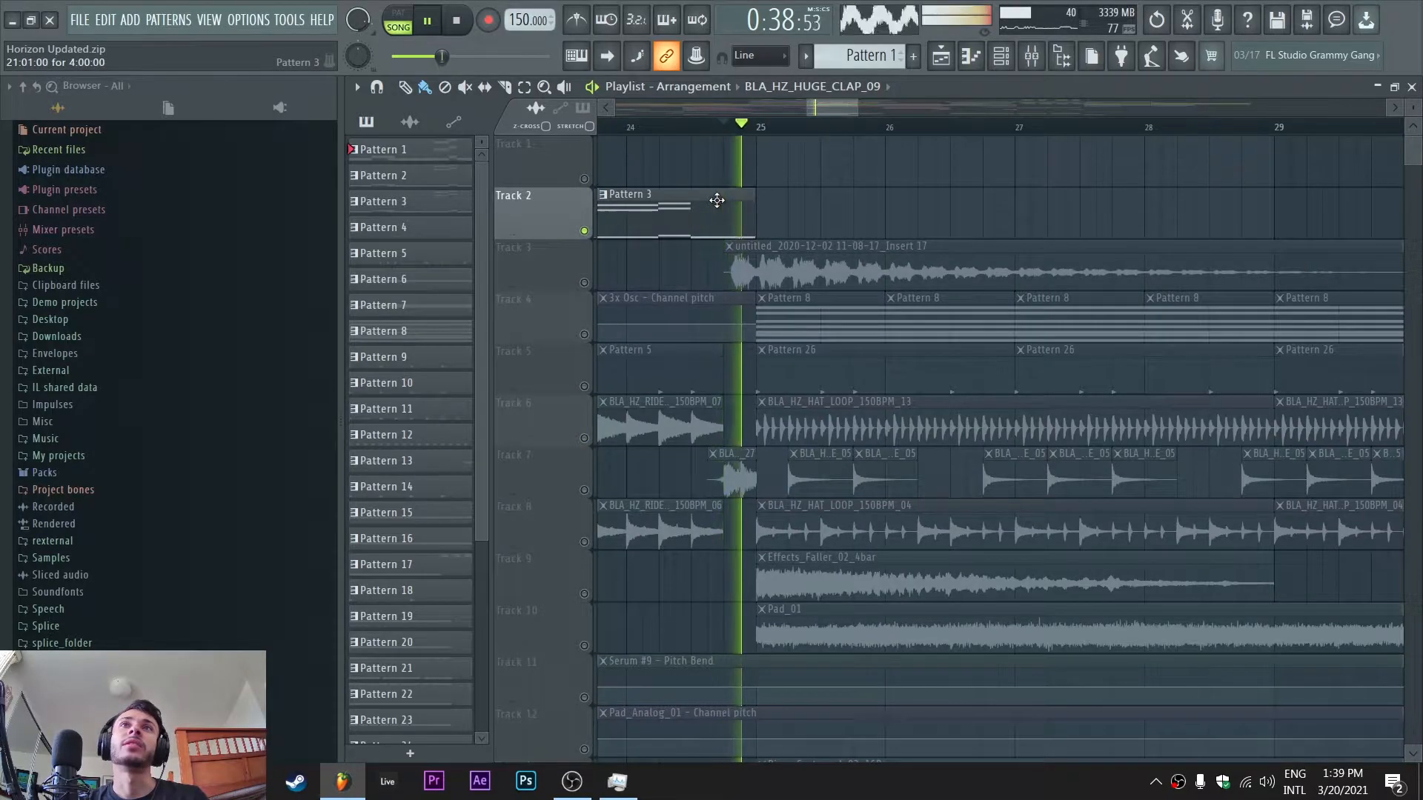
key(space)
ctrl+click(584, 283)
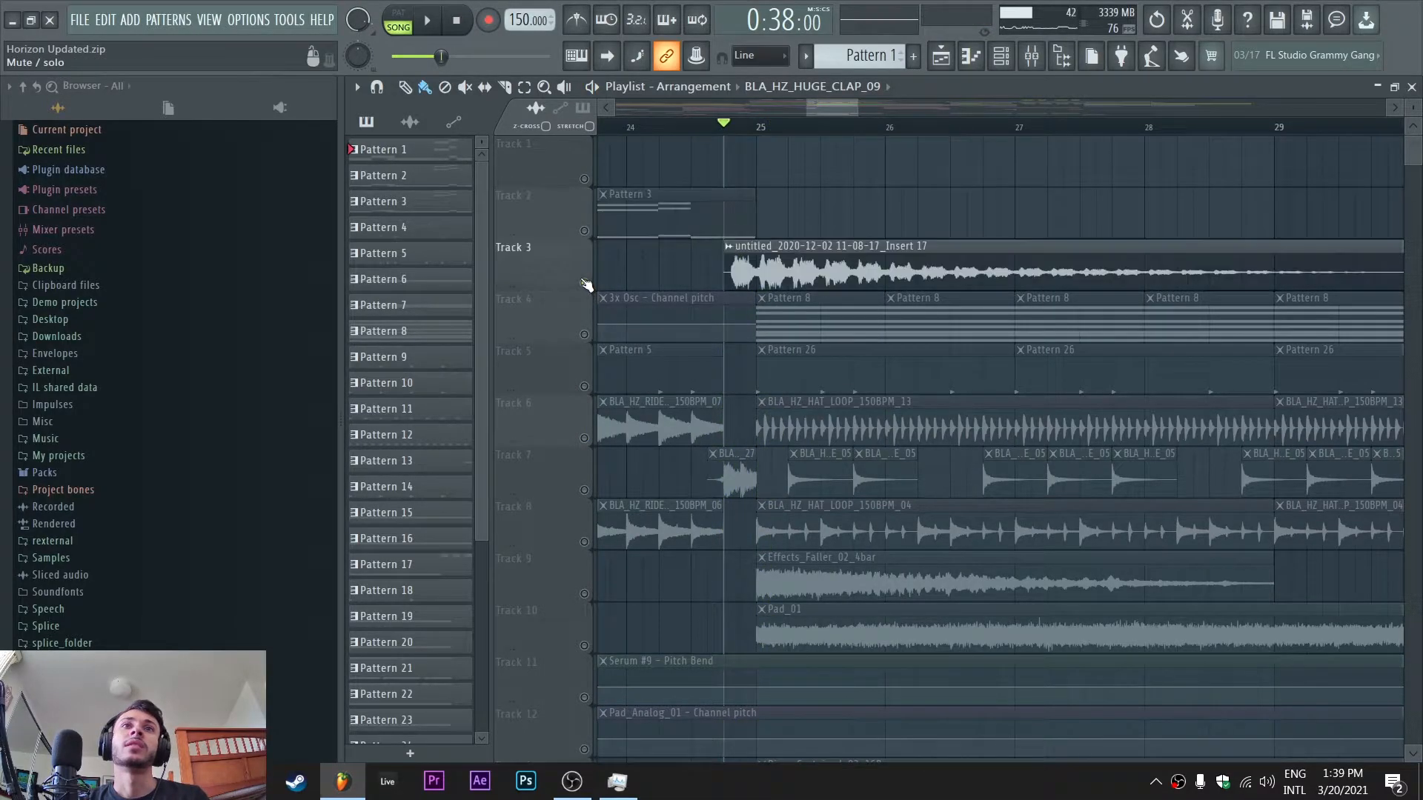
drag(829, 114, 873, 121)
scroll(1006, 349, down, 2)
scroll(978, 337, down, 15)
scroll(830, 215, up, 17)
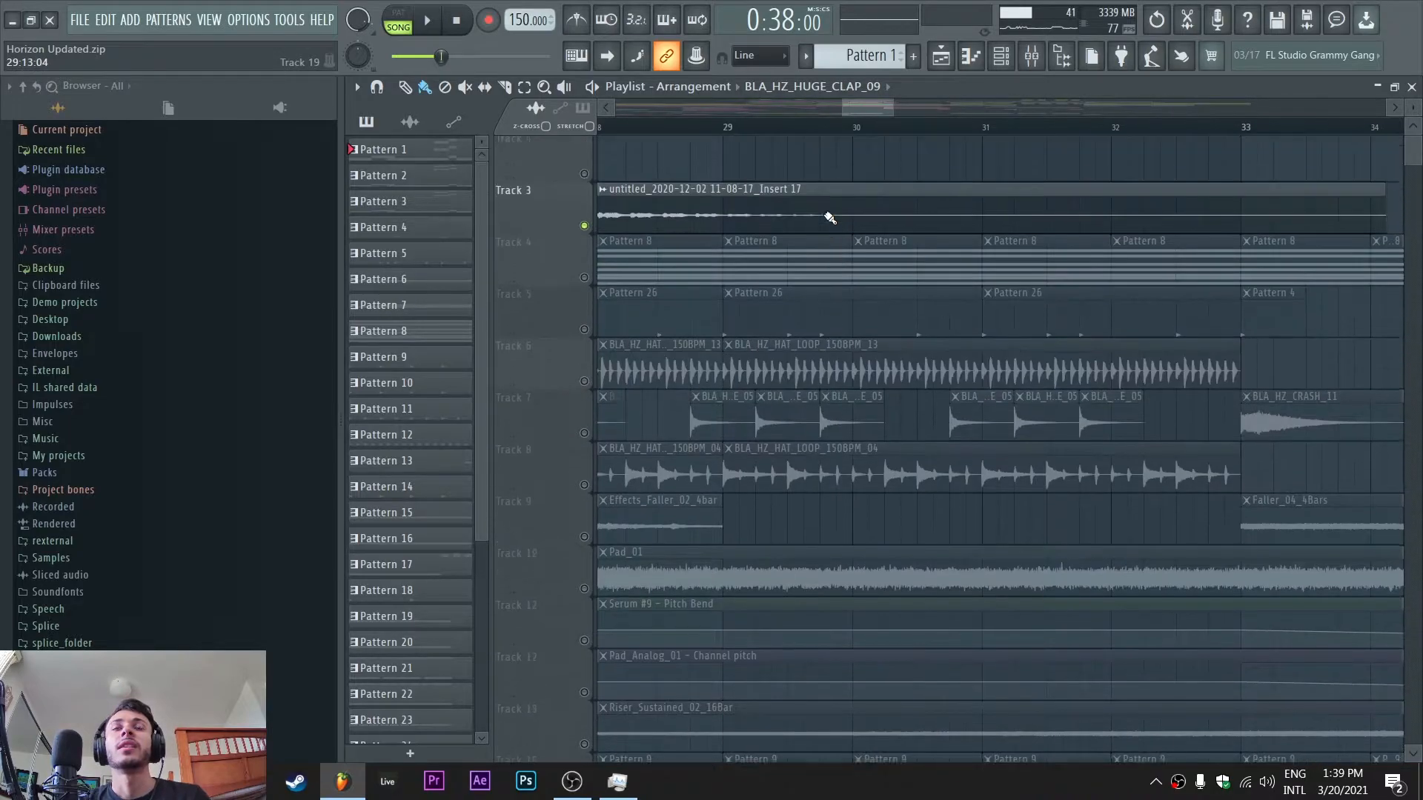
click(822, 114)
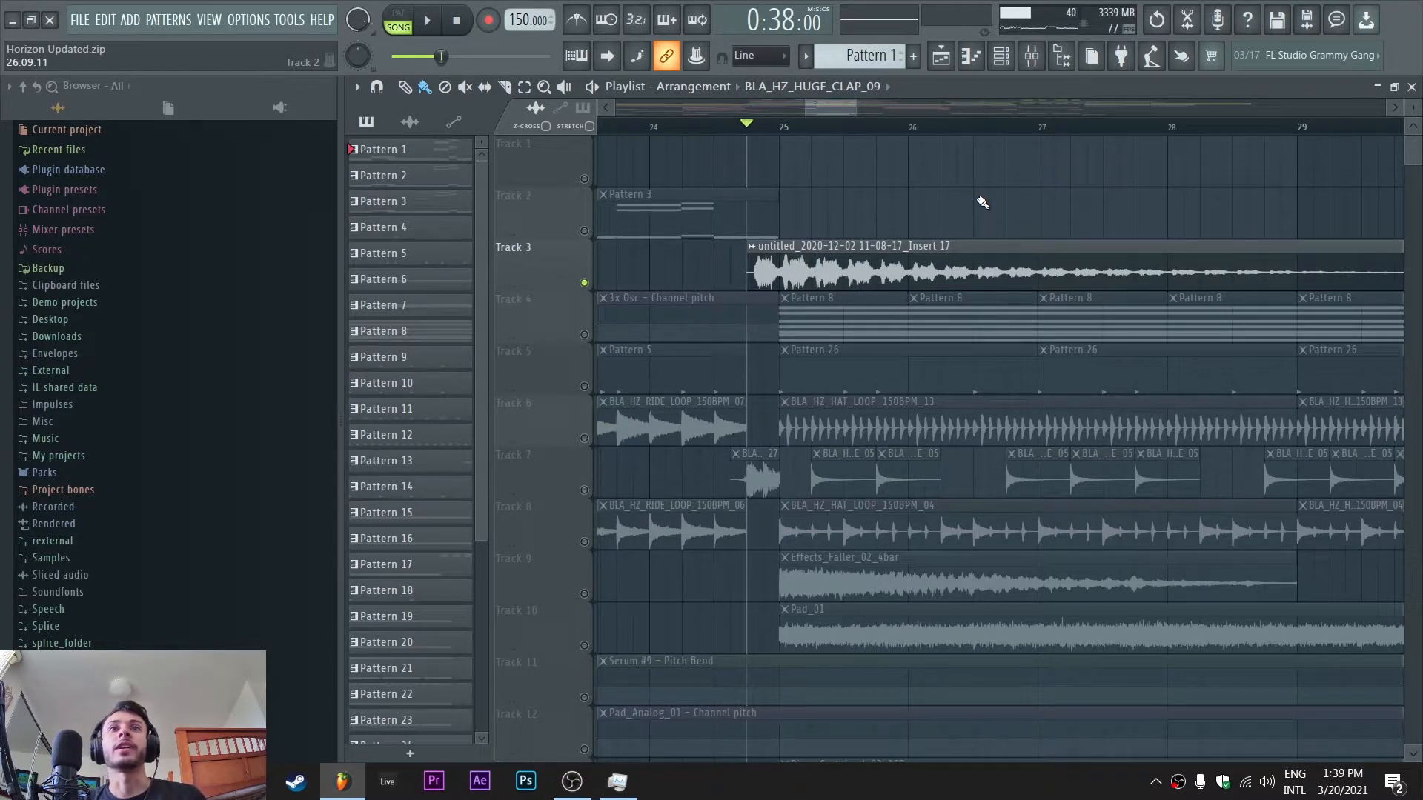
key(space)
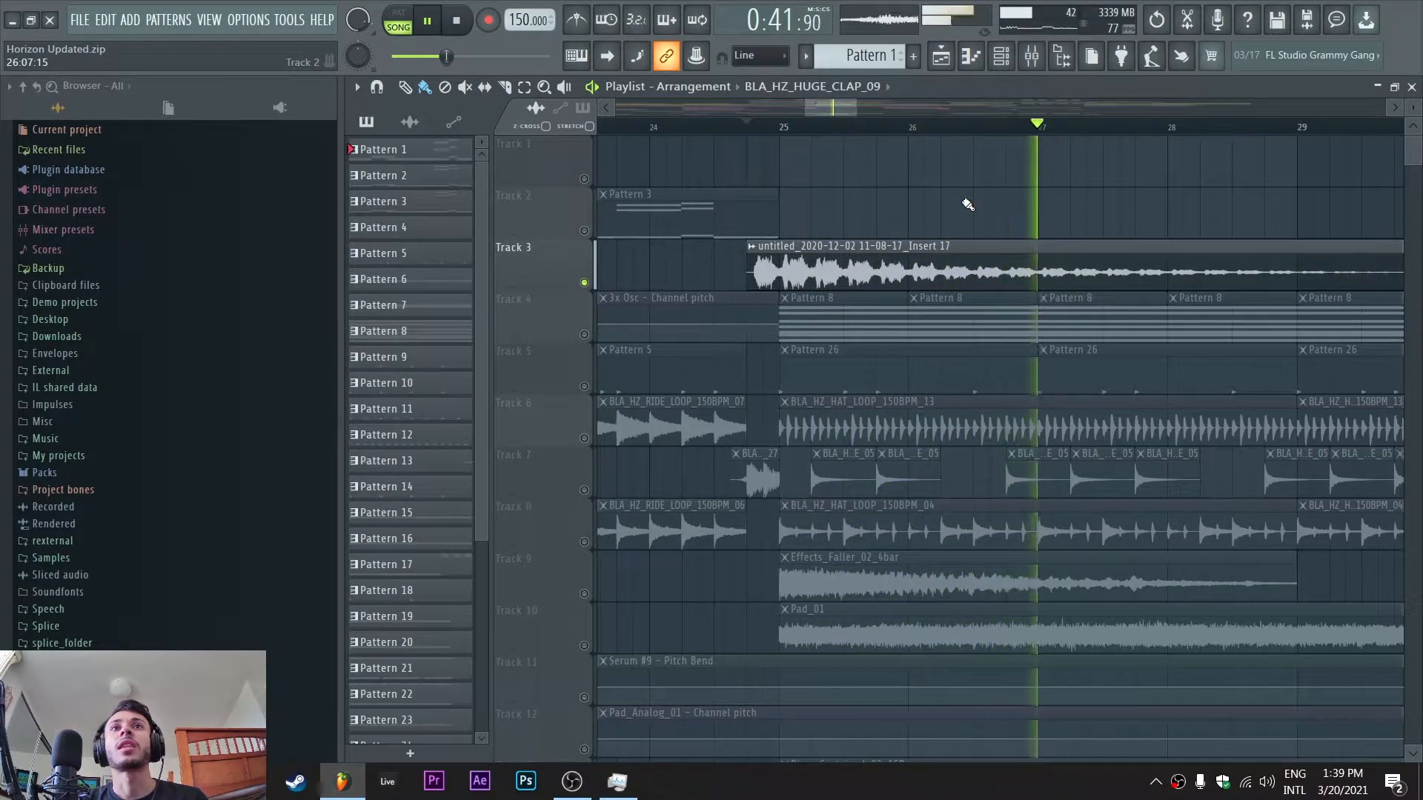
key(space)
Solo Track 4, move the playhead to bar 25 and play the Pattern 8 clips
right_click(586, 284)
right_click(587, 336)
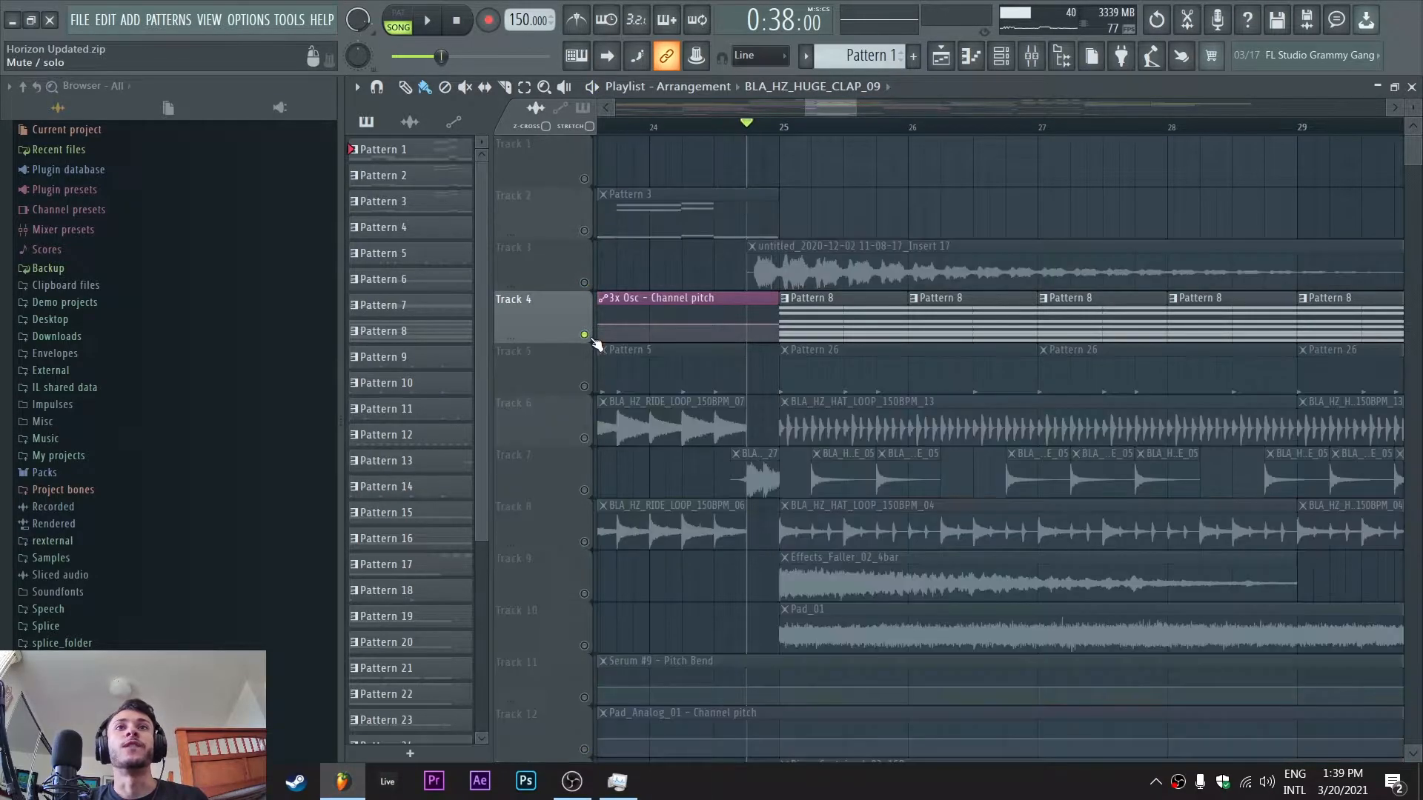
drag(856, 112, 919, 128)
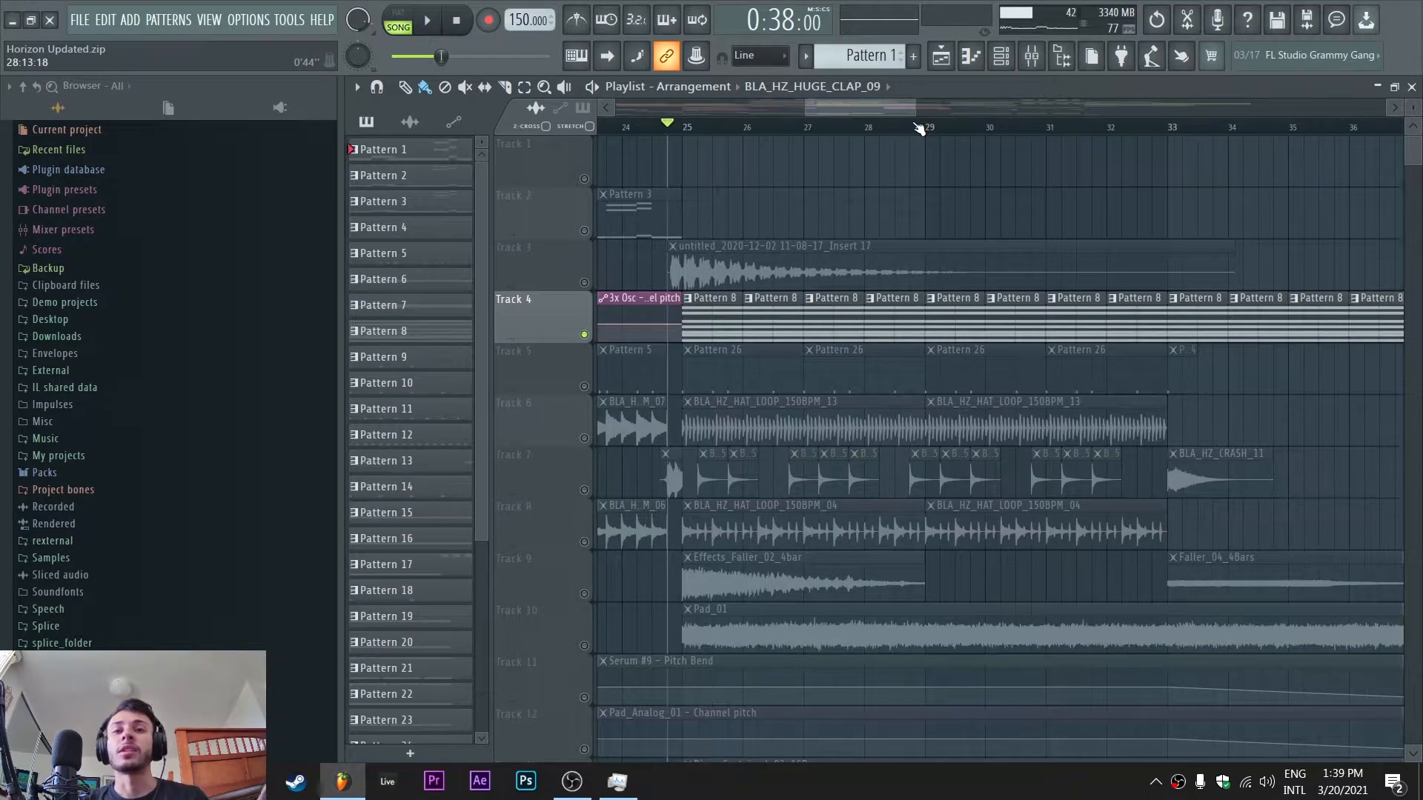
click(684, 126)
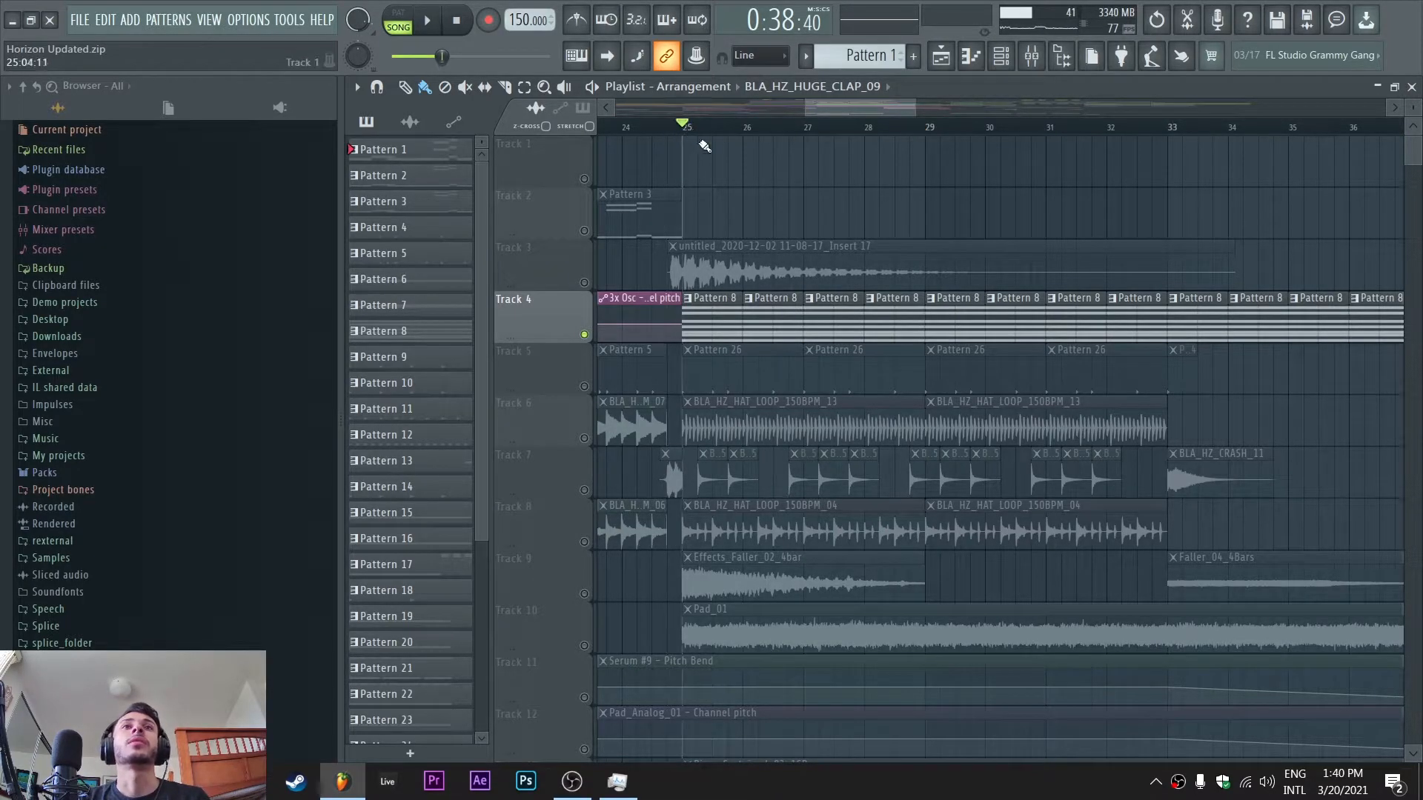
key(space)
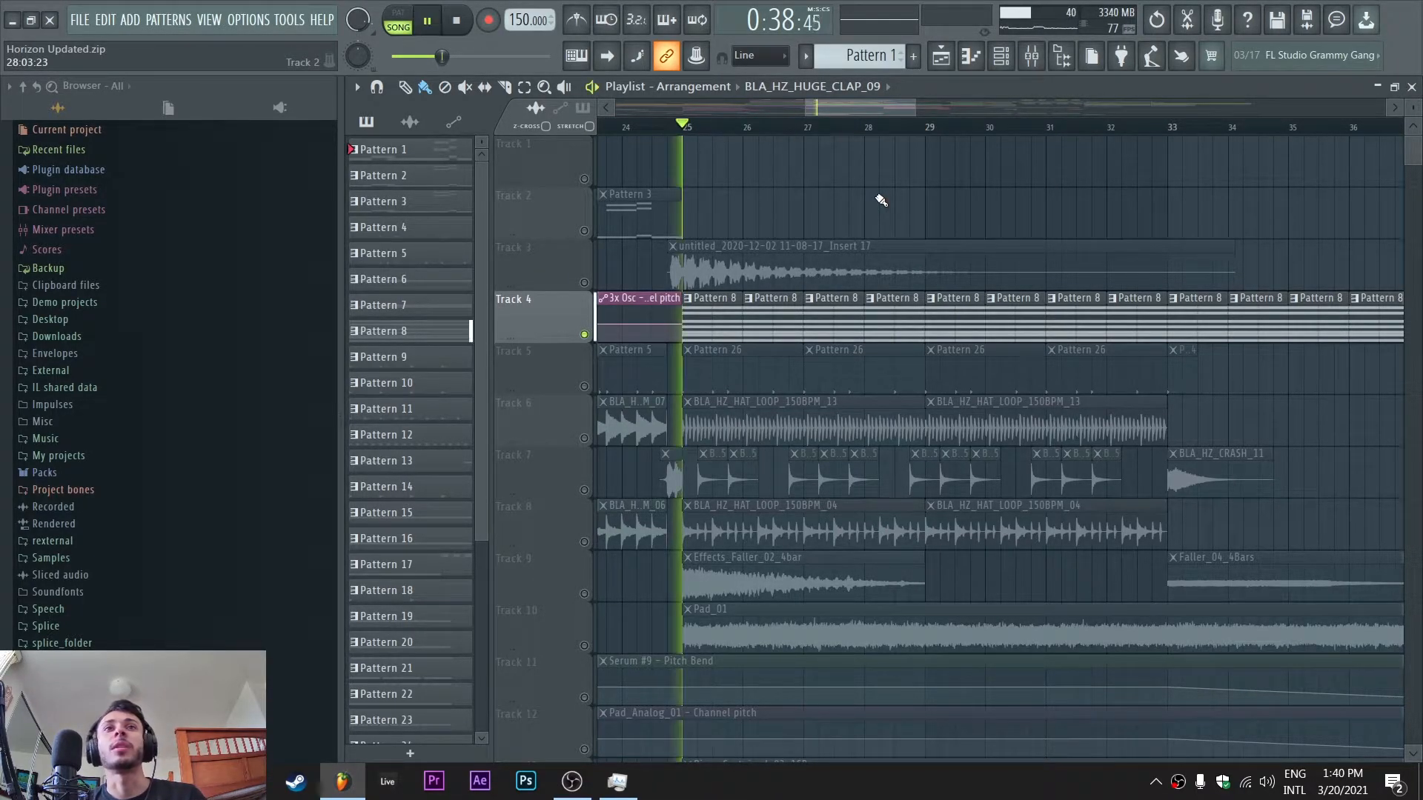
Show Pattern 8 in the Channel rack to identify its sounding channel, and stop playback
click(748, 358)
click(763, 324)
click(1001, 56)
scroll(751, 385, down, 5)
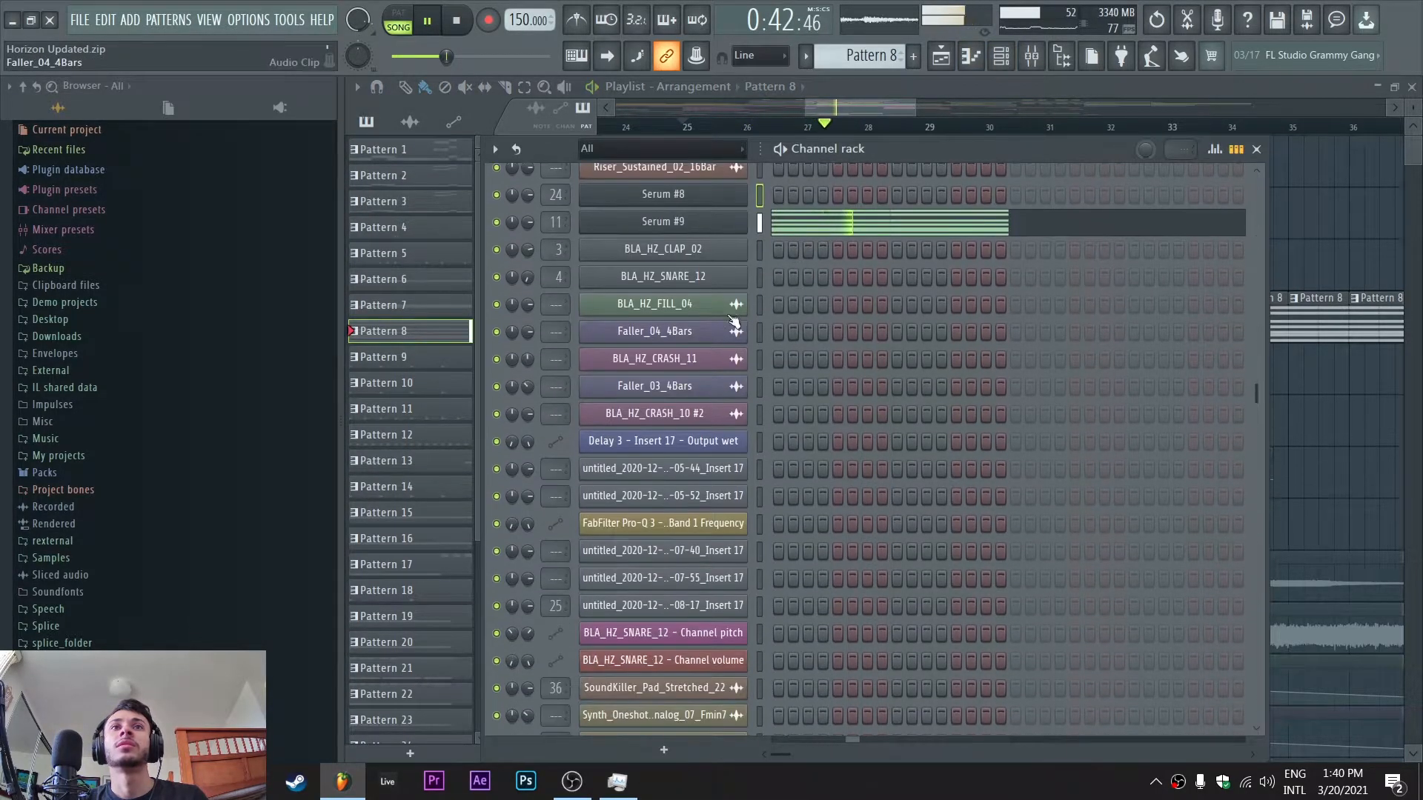
key(space)
Open Serum #9 to examine its oscillators and effects, and close it
click(692, 190)
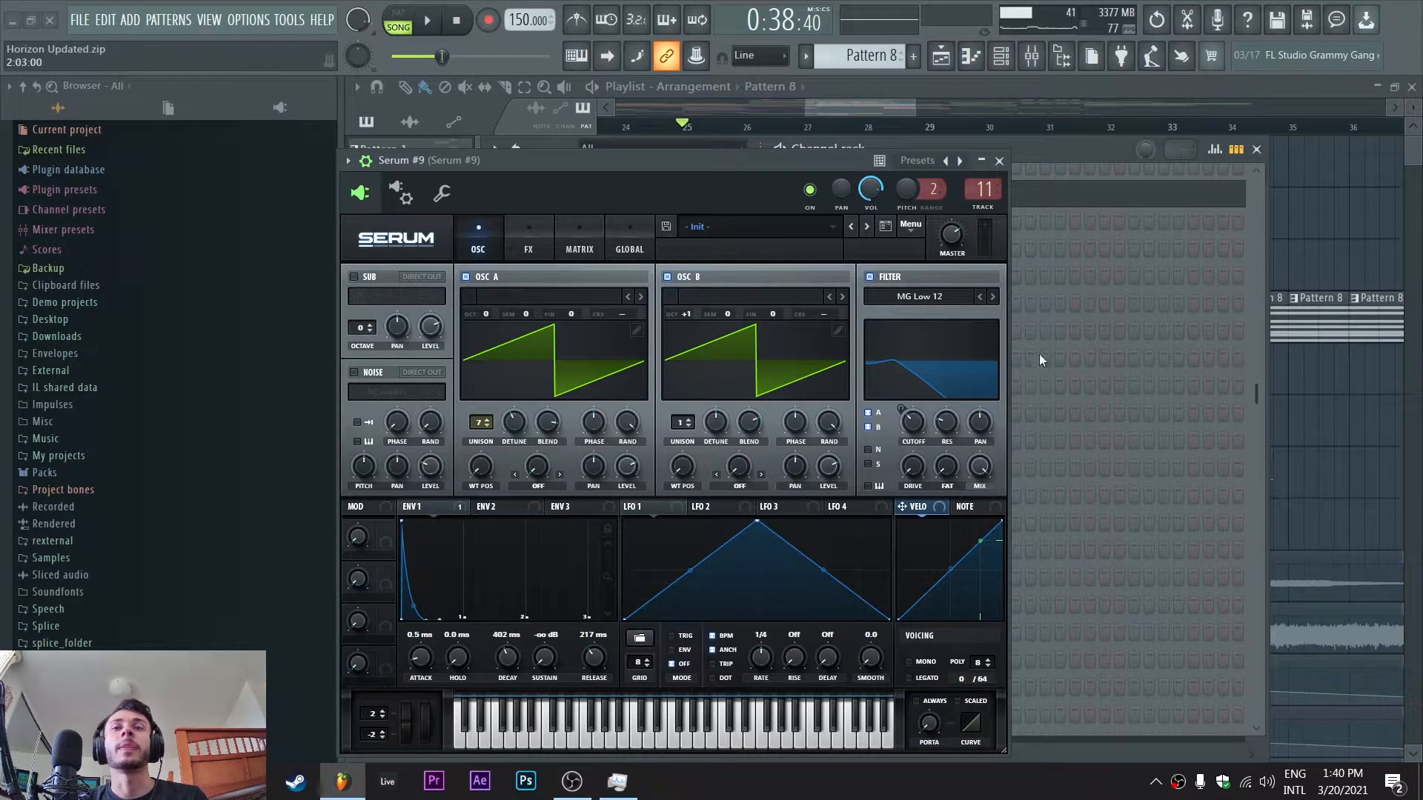
click(543, 247)
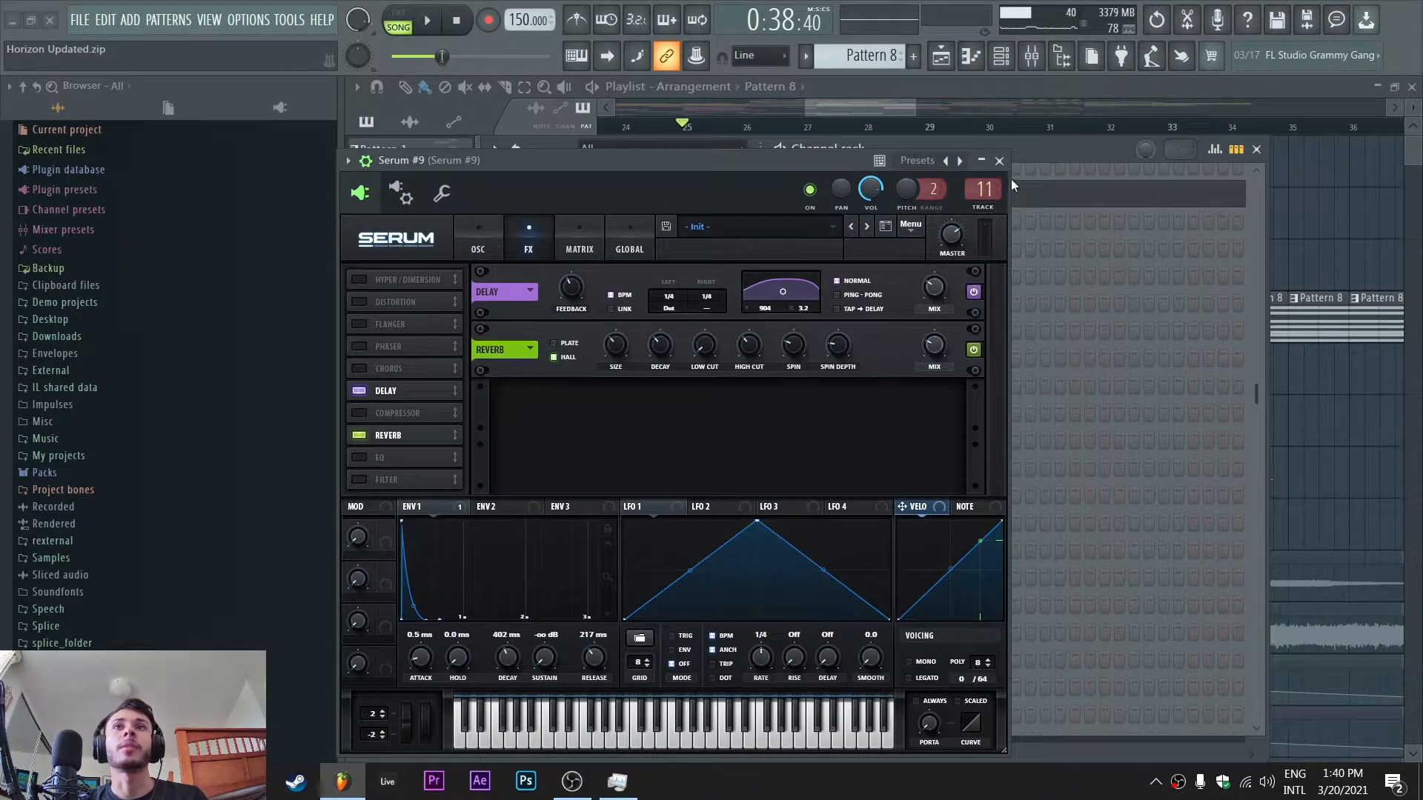
click(999, 160)
Hide the Channel rack and briefly replay the soloed Pattern 8 clips from bar 25
key(F6)
key(space)
scroll(739, 335, down, 1)
key(space)
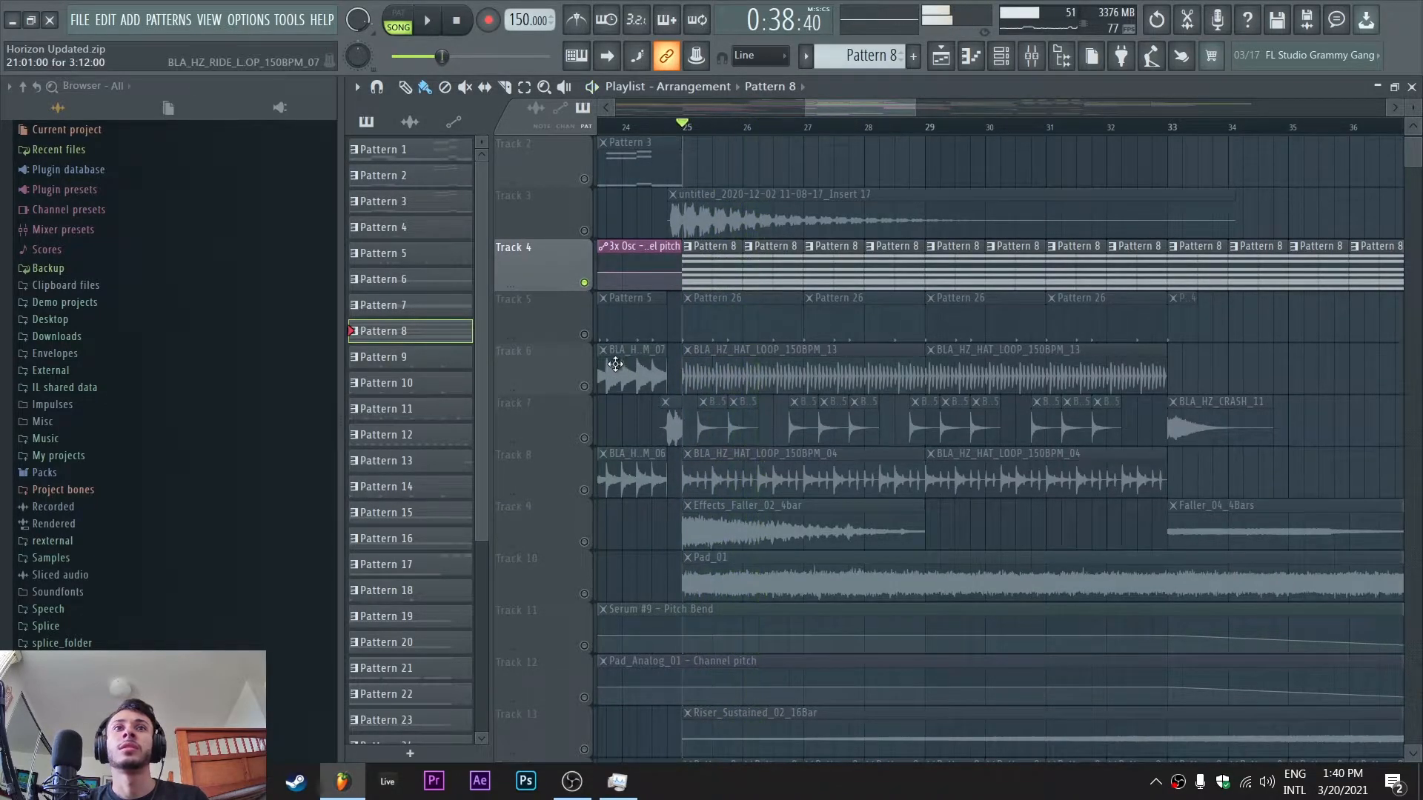
Solo Track 10 and play the Pad_01 clip from bar 25
scroll(592, 368, down, 3)
click(581, 455)
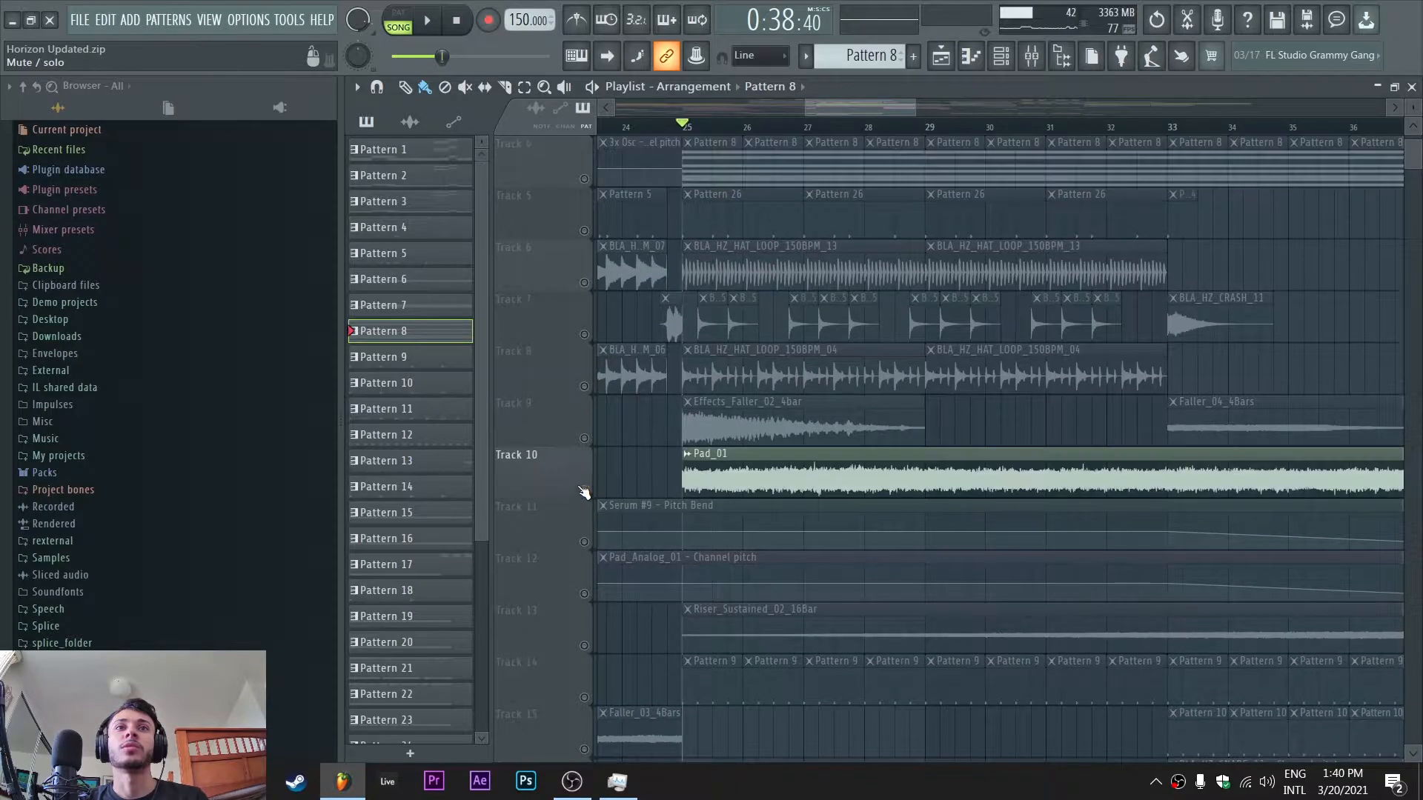
key(space)
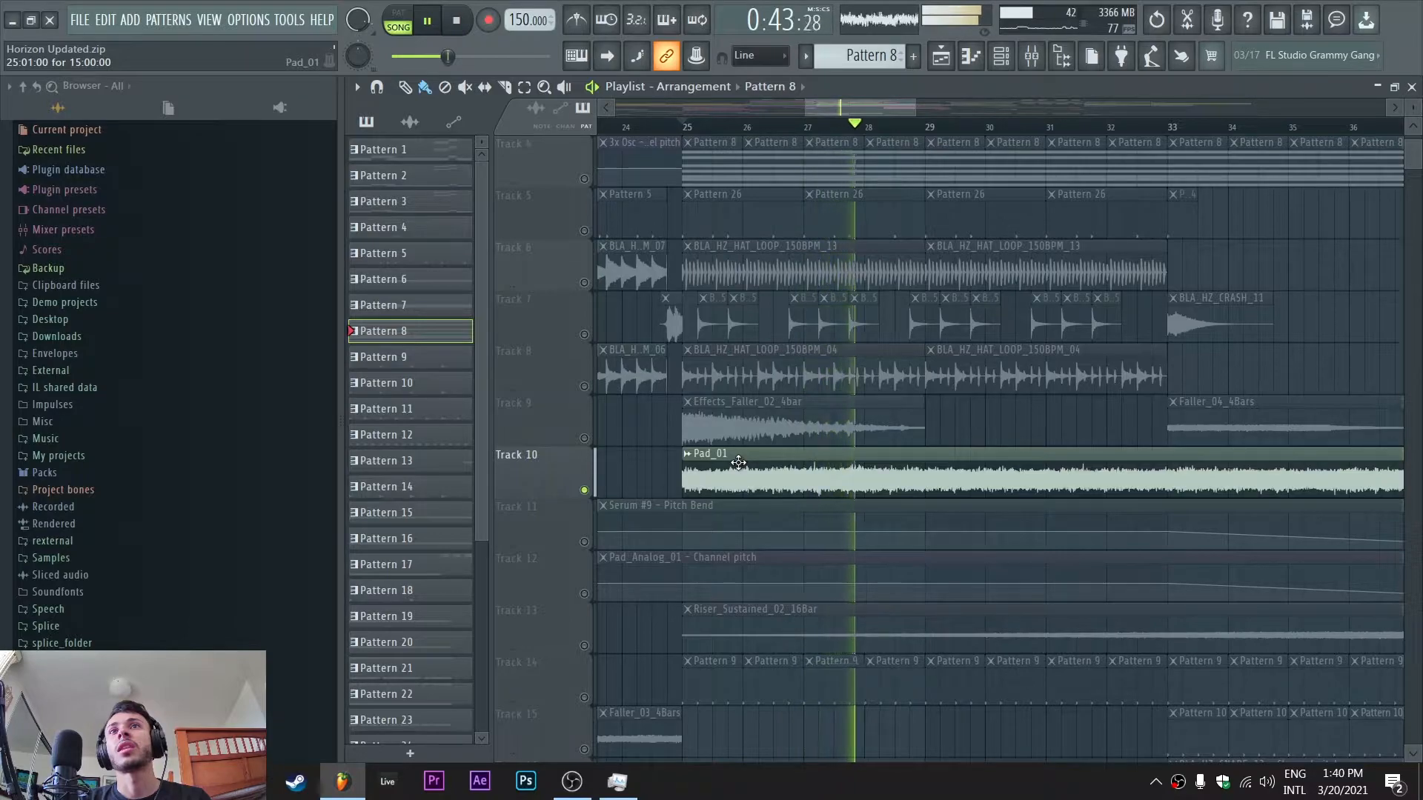
key(space)
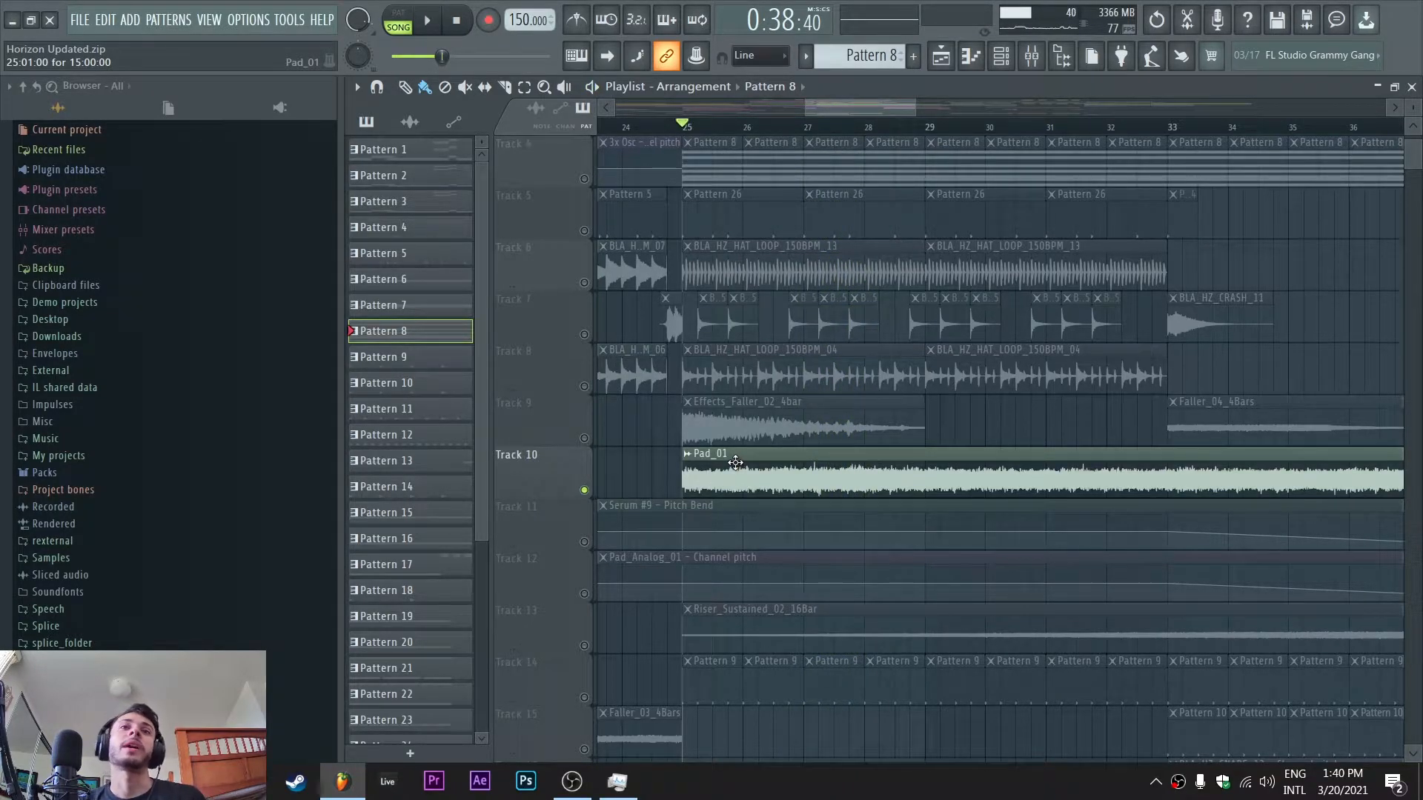
Isolate Riser_Sustained_02_16Bar on Track 13 together with Effects_Faller_02_4bar on Track 9 and play them from bar 25
scroll(581, 448, down, 3)
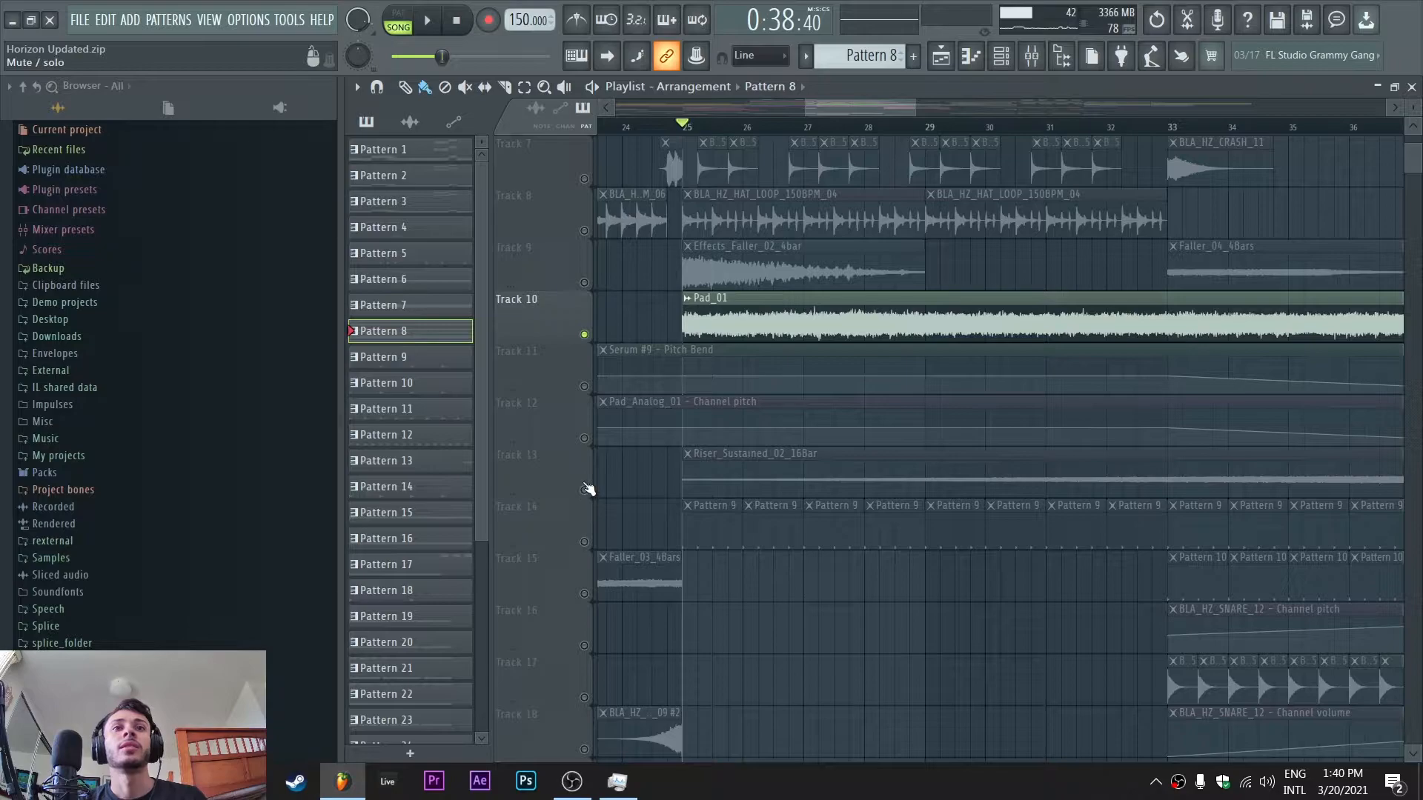
right_click(584, 489)
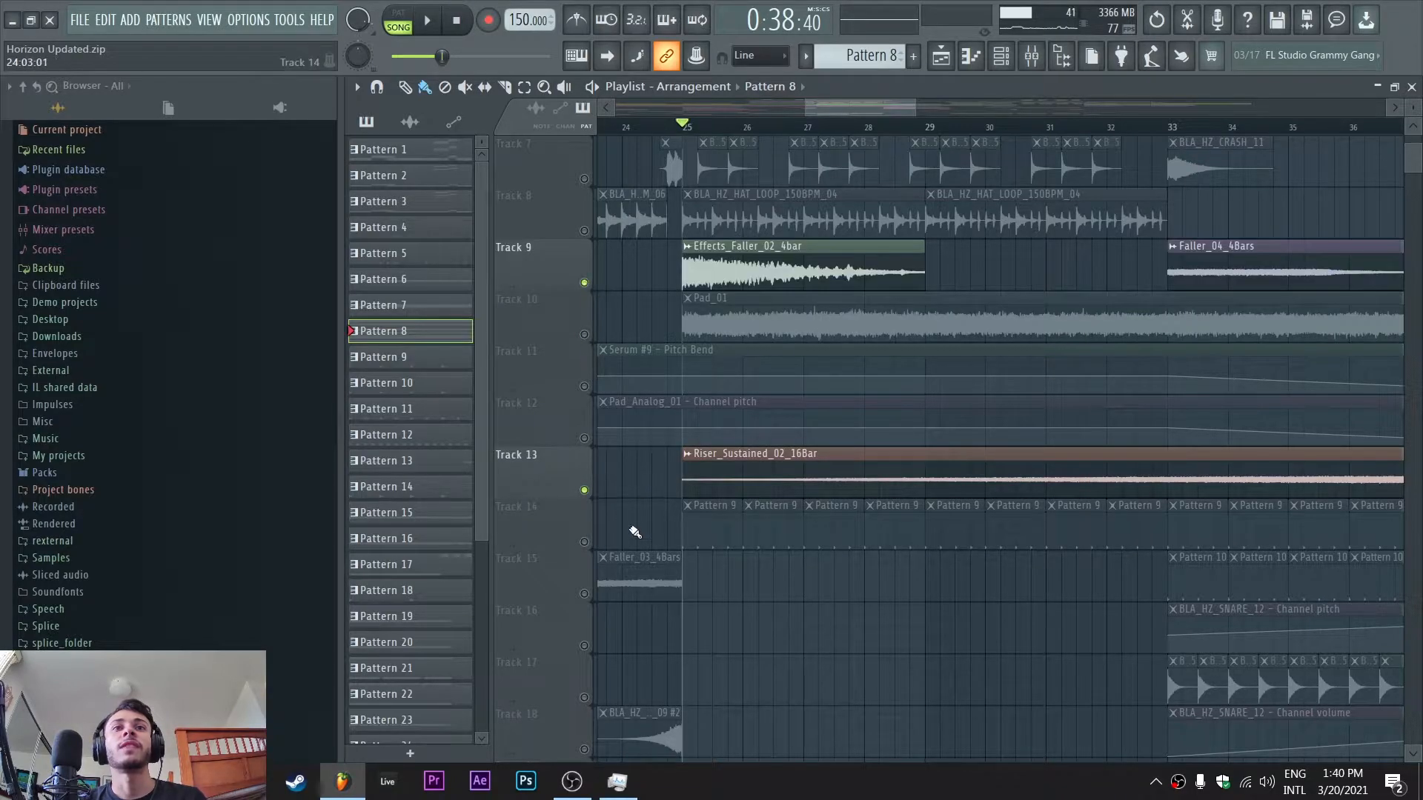
key(space)
scroll(630, 533, down, 10)
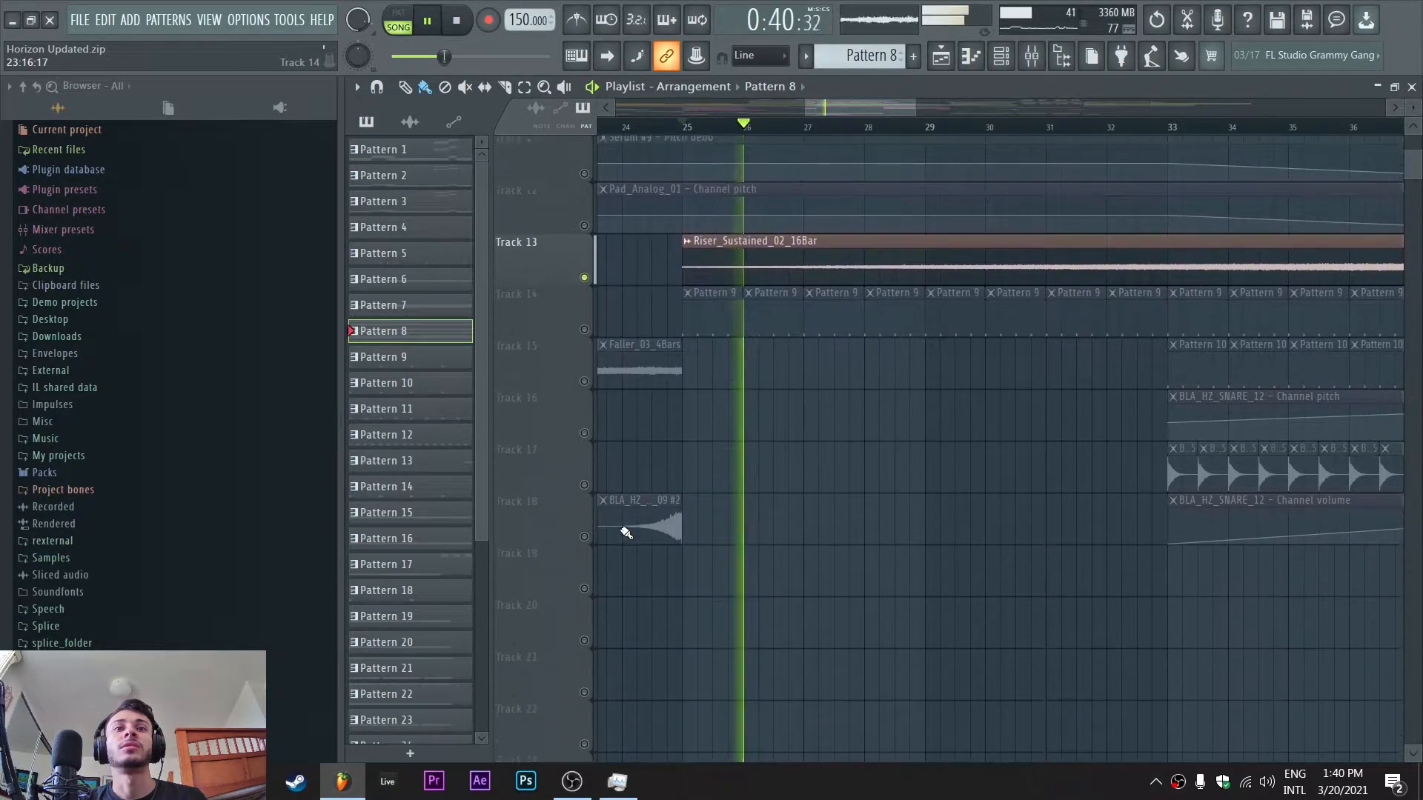
scroll(625, 533, up, 8)
scroll(622, 566, down, 12)
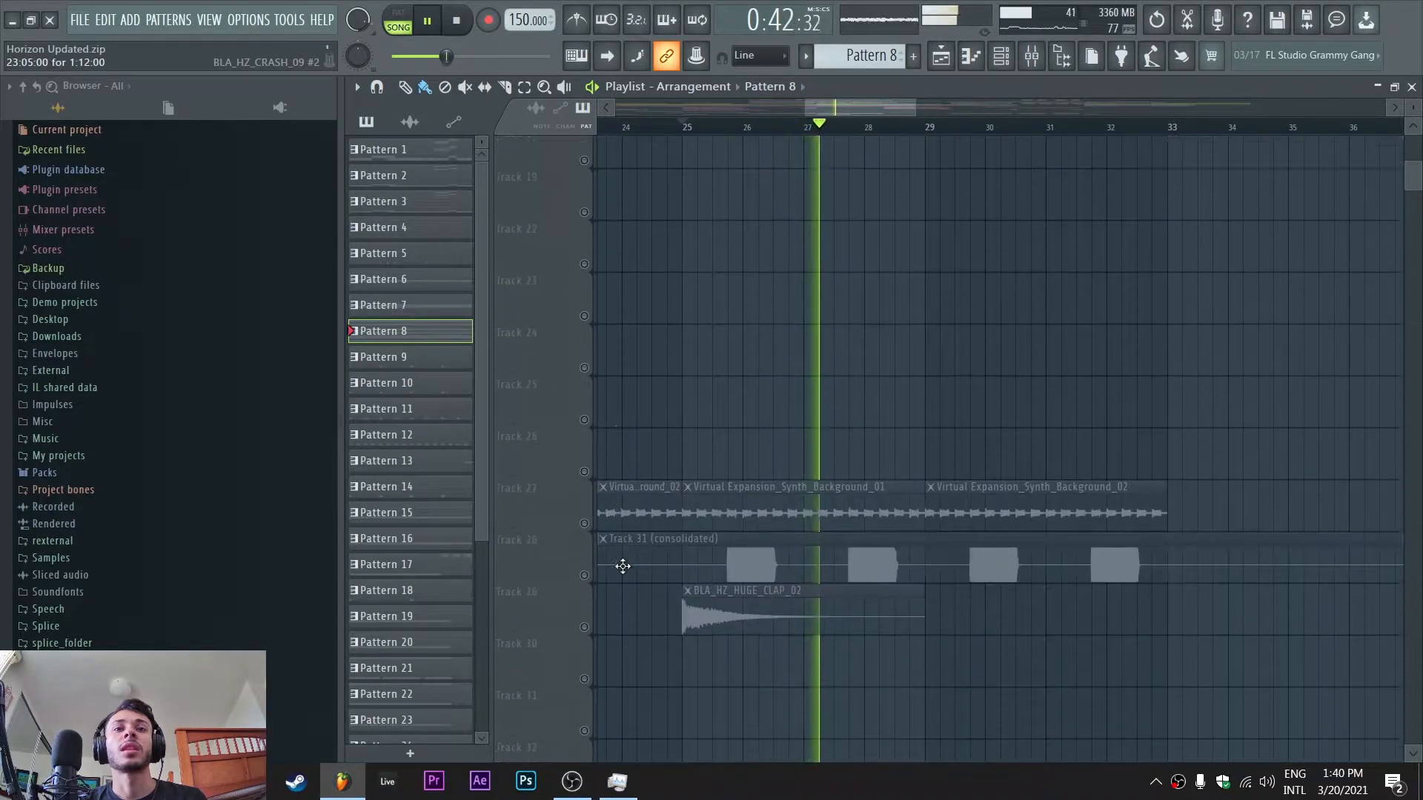
Audition BLA_HZ_HUGE_CLAP_02 on Track 29 and the Virtual Expansion synth background loops on Track 27, each soloed
right_click(584, 543)
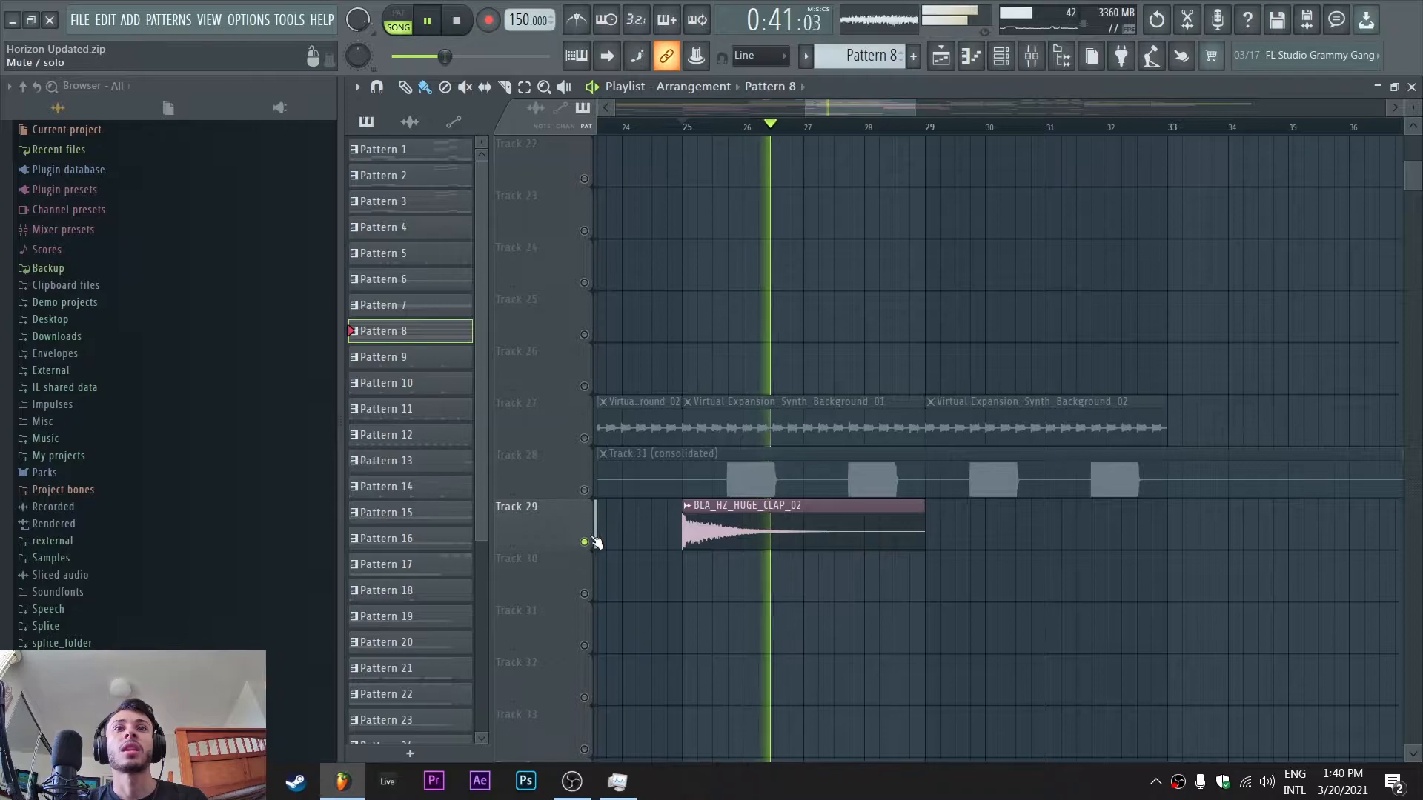
key(space)
right_click(584, 439)
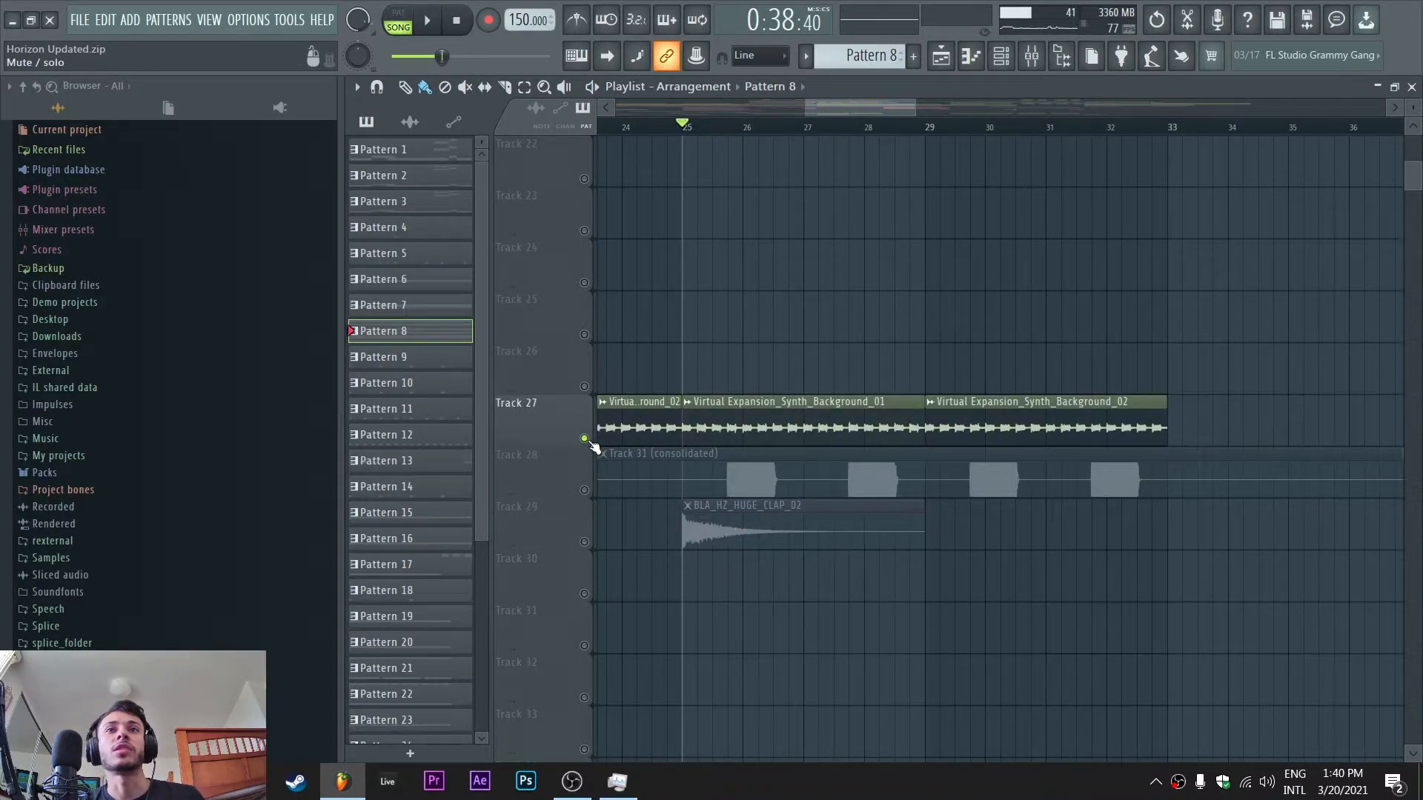
key(space)
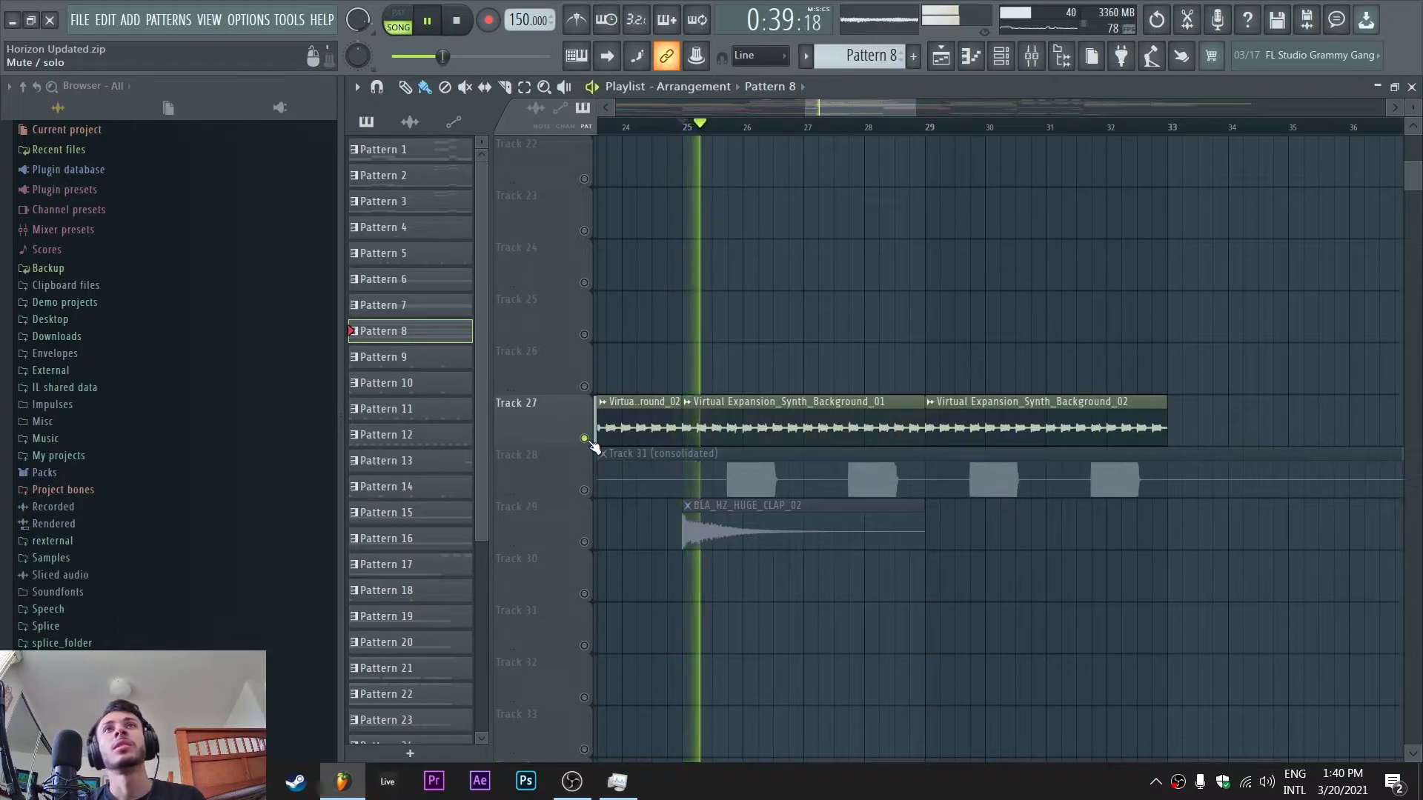
key(space)
Solo Track 28, play its Track 31 (consolidated) clip from bar 25, and reactivate all tracks
right_click(588, 492)
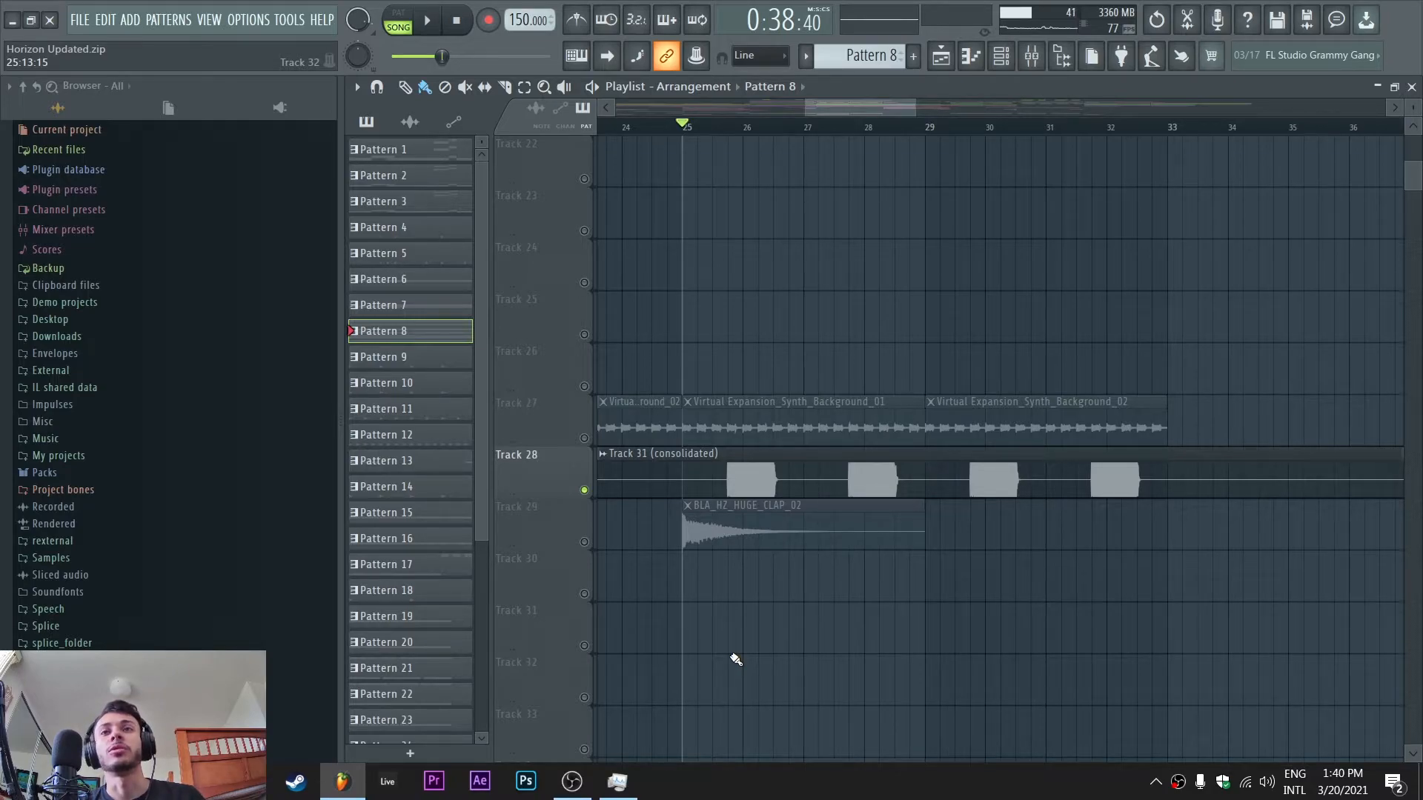
key(space)
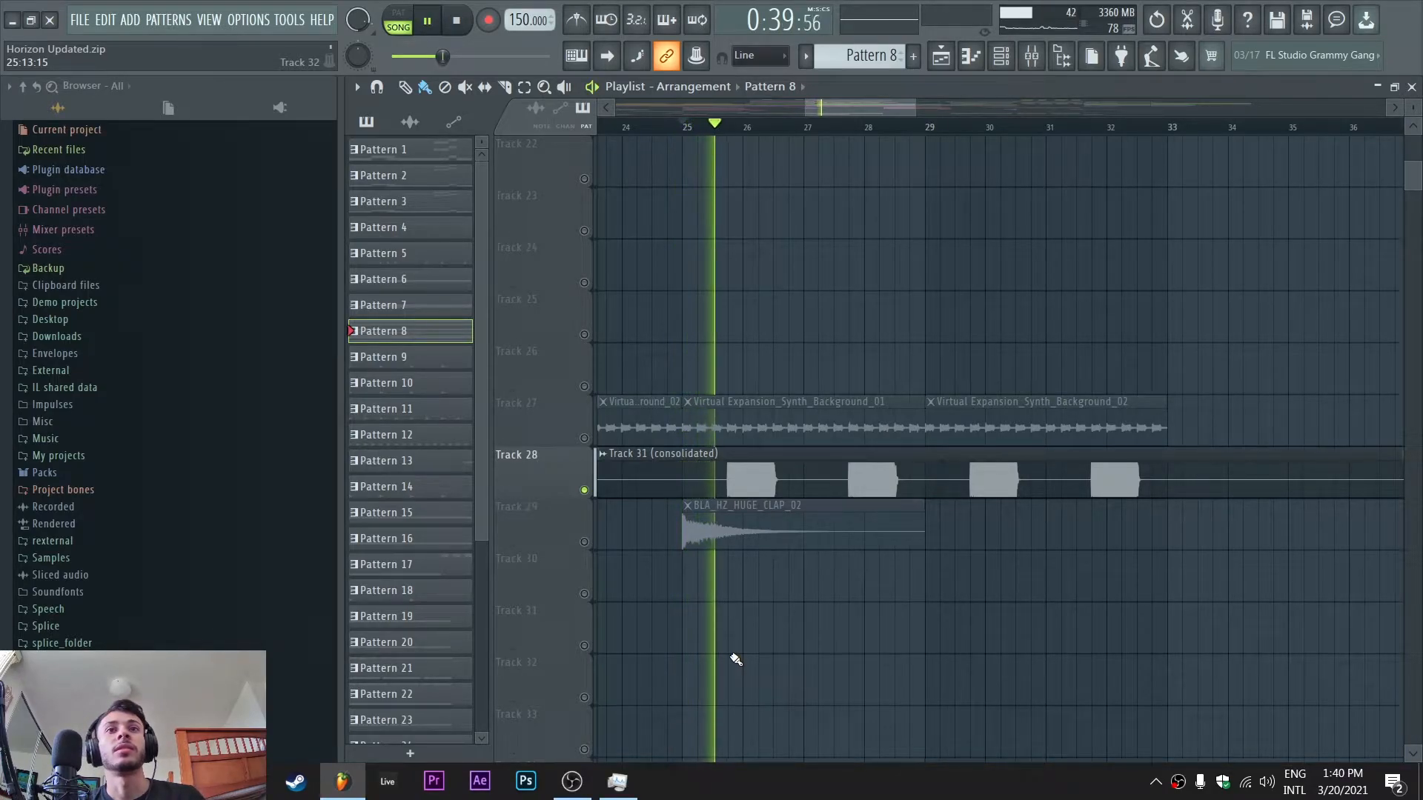
key(space)
right_click(584, 489)
scroll(592, 503, up, 6)
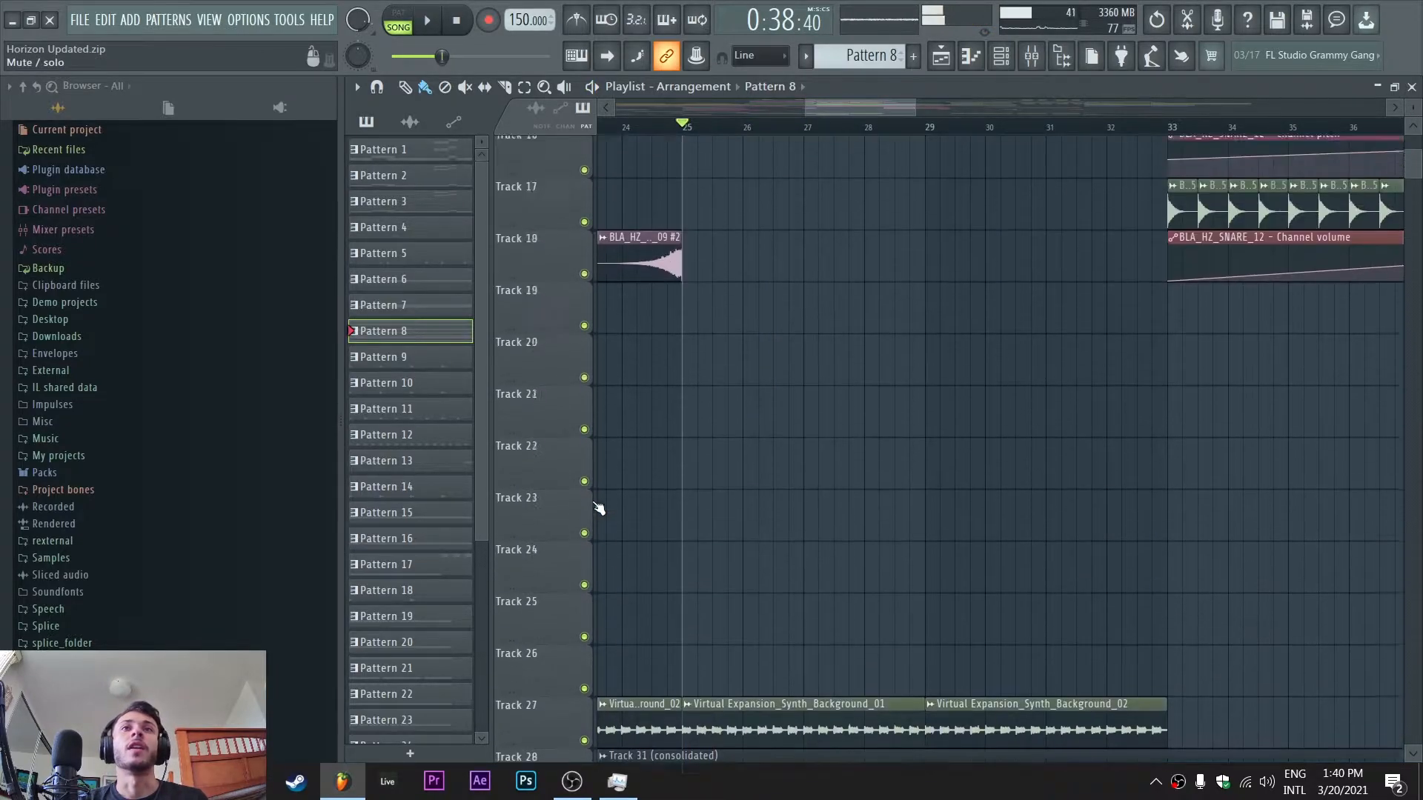
scroll(598, 508, up, 4)
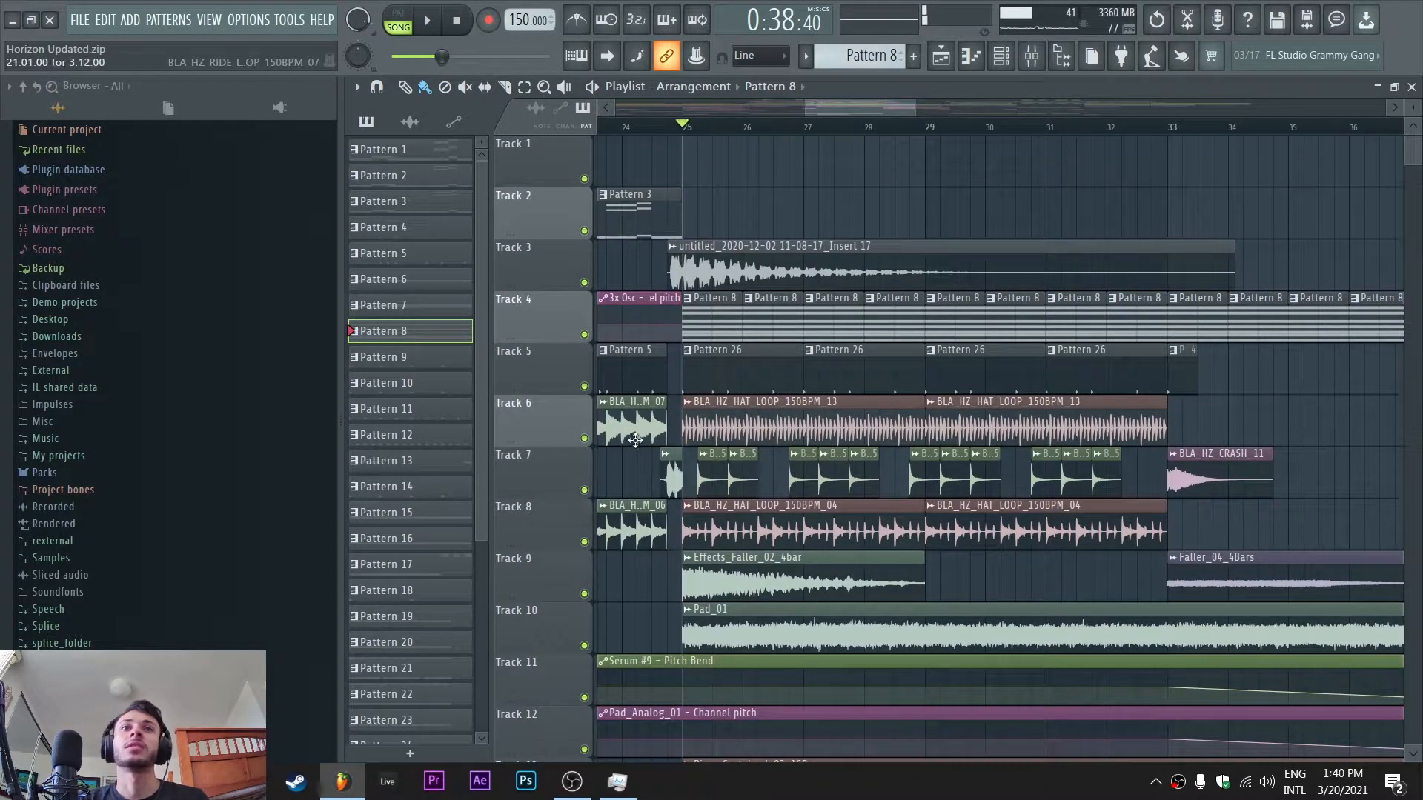
Isolate the drum layers on Tracks 5 to 8 and play them together from bar 25
right_click(584, 386)
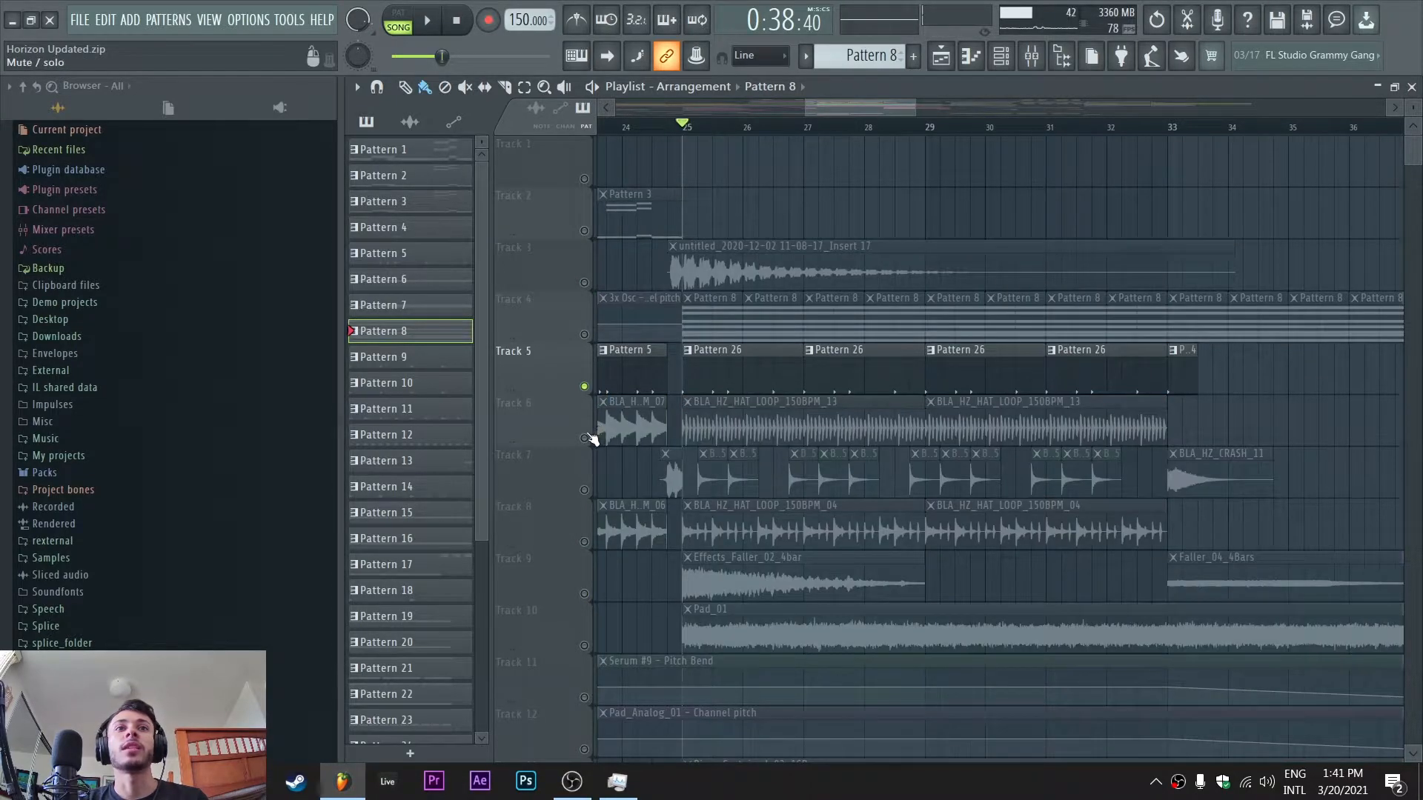
click(584, 438)
click(584, 490)
click(584, 541)
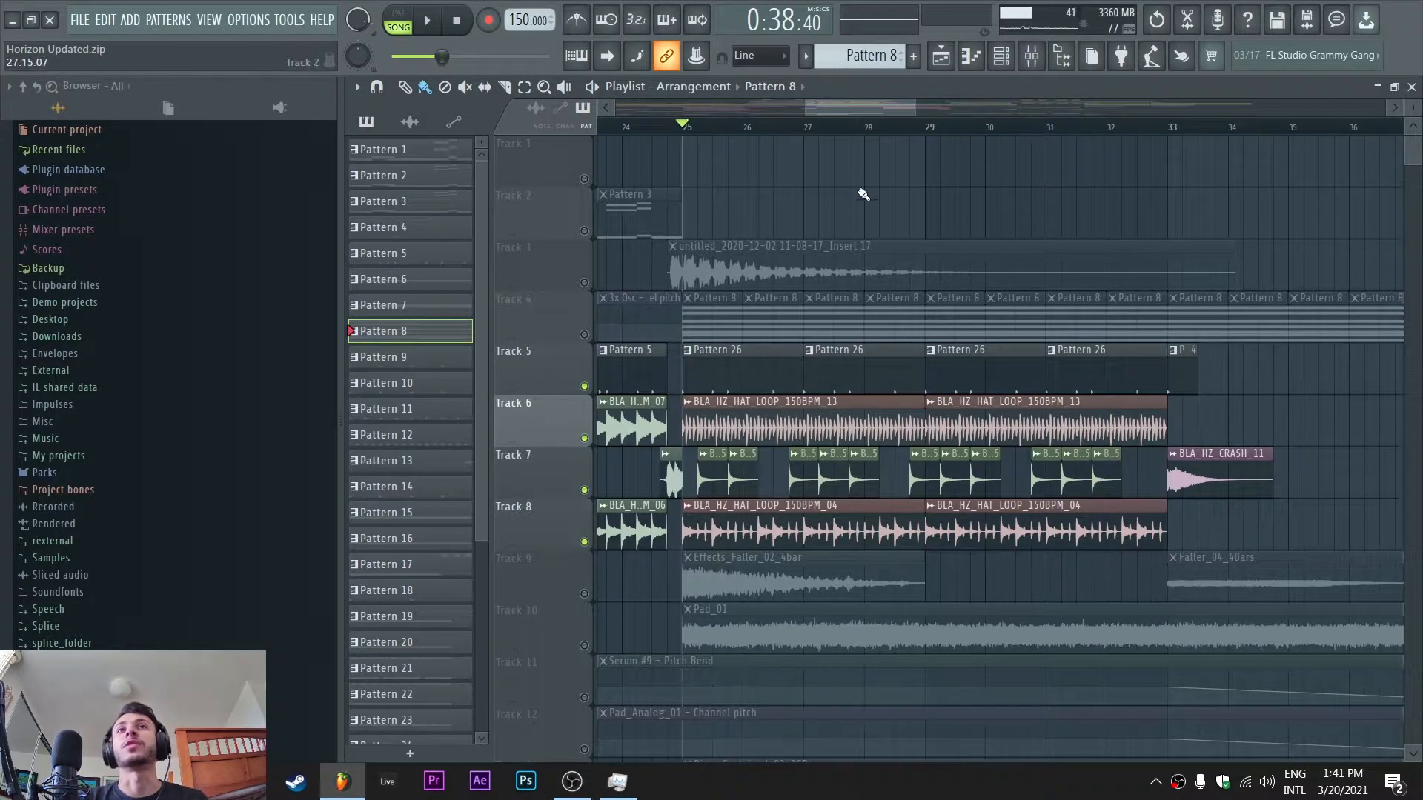
key(space)
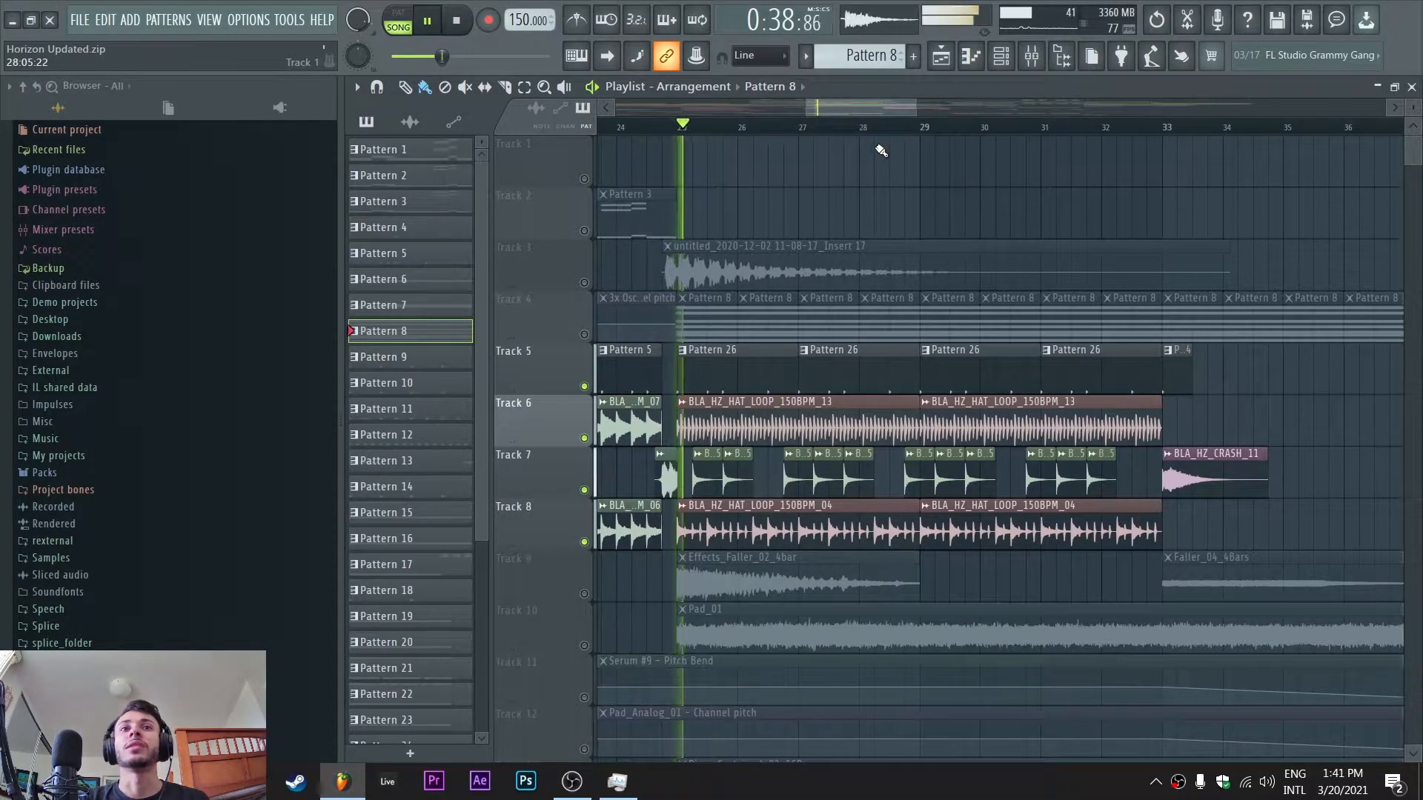
key(space)
Isolate the two hat loops on Tracks 6 and 8 and play them from bar 25
right_click(584, 438)
click(584, 542)
drag(910, 109, 841, 106)
key(space)
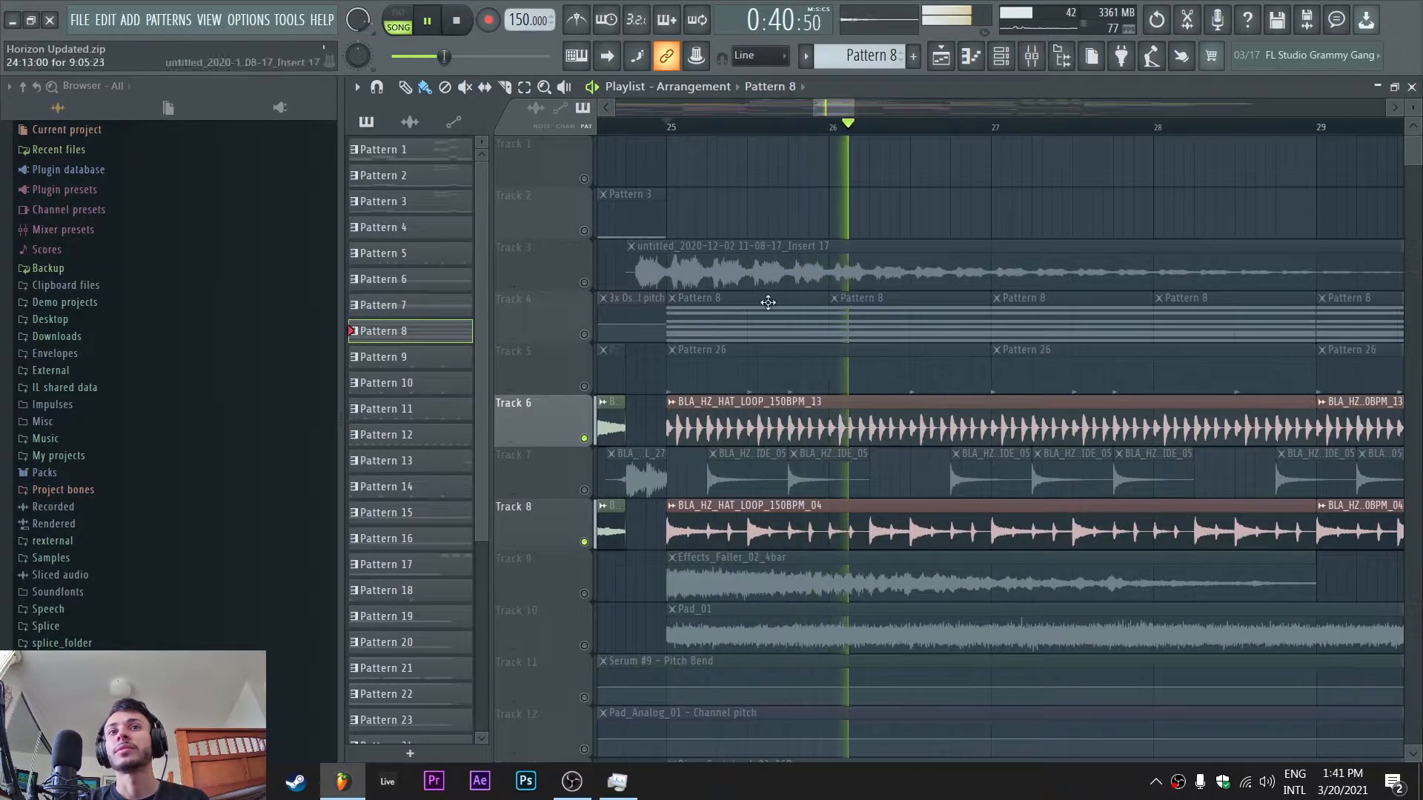
key(space)
Add Track 7 to the two isolated hat loops, play Tracks 6 to 8 from bar 25, and reactivate all tracks
click(584, 489)
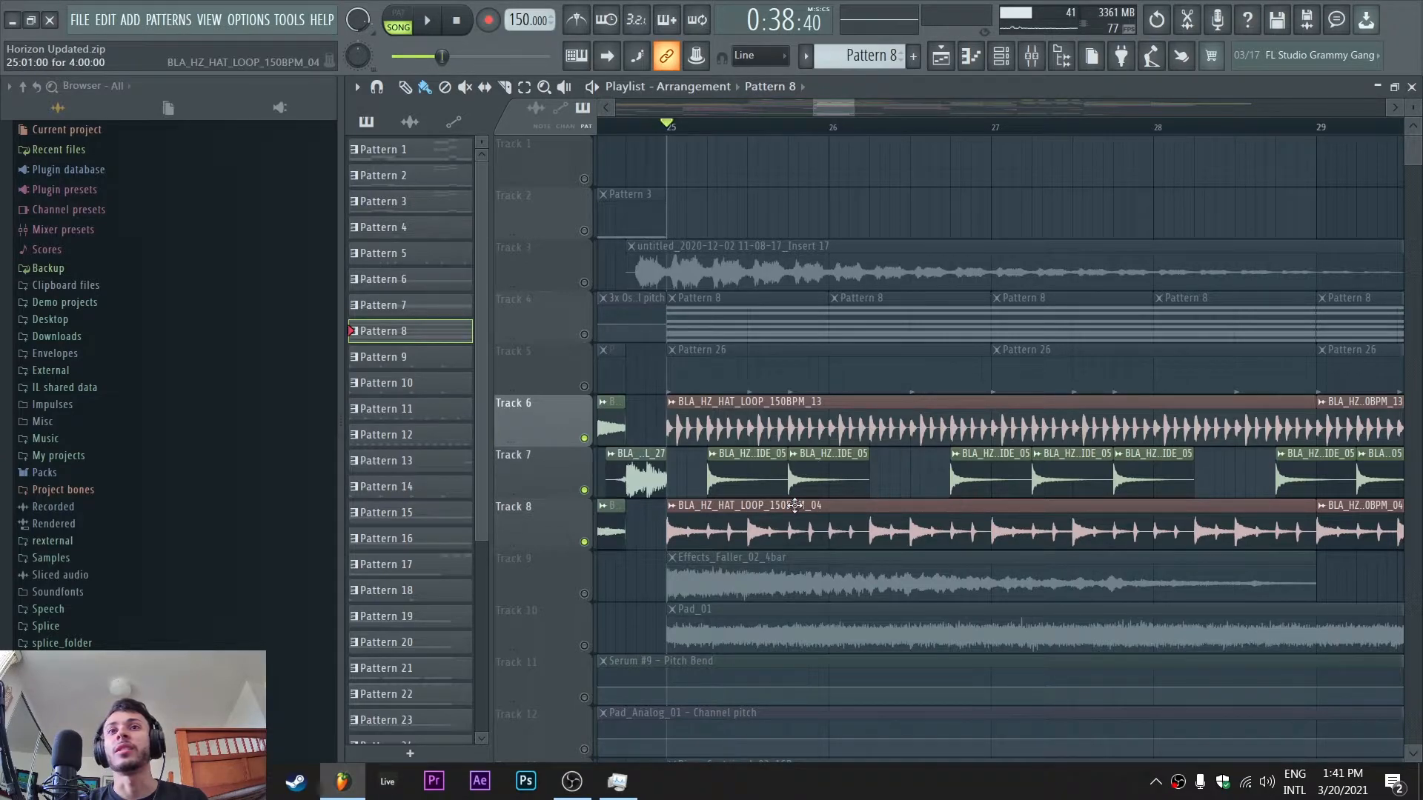
key(space)
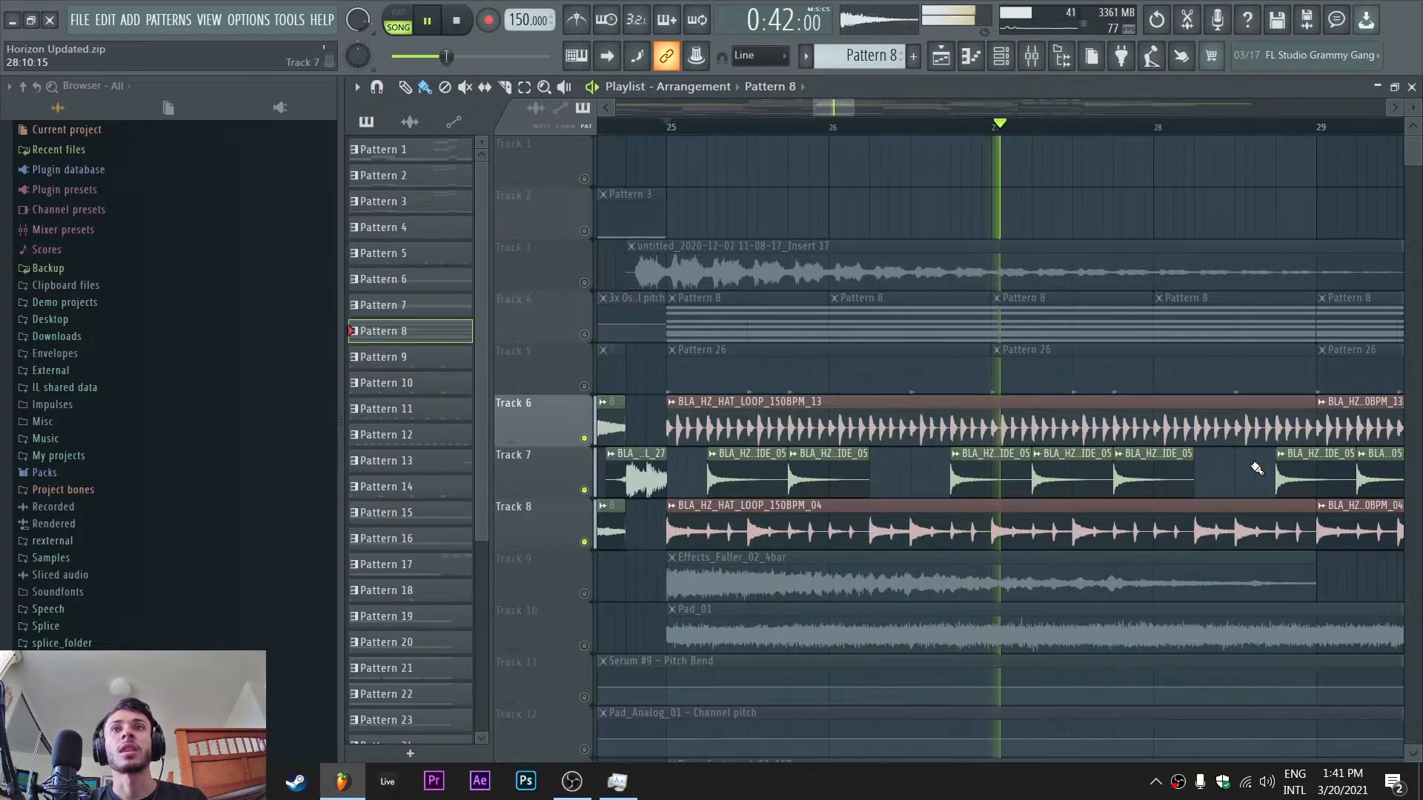
mouse_move(854, 107)
mouse_down()
mouse_move(899, 108)
mouse_move(876, 109)
mouse_up()
key(space)
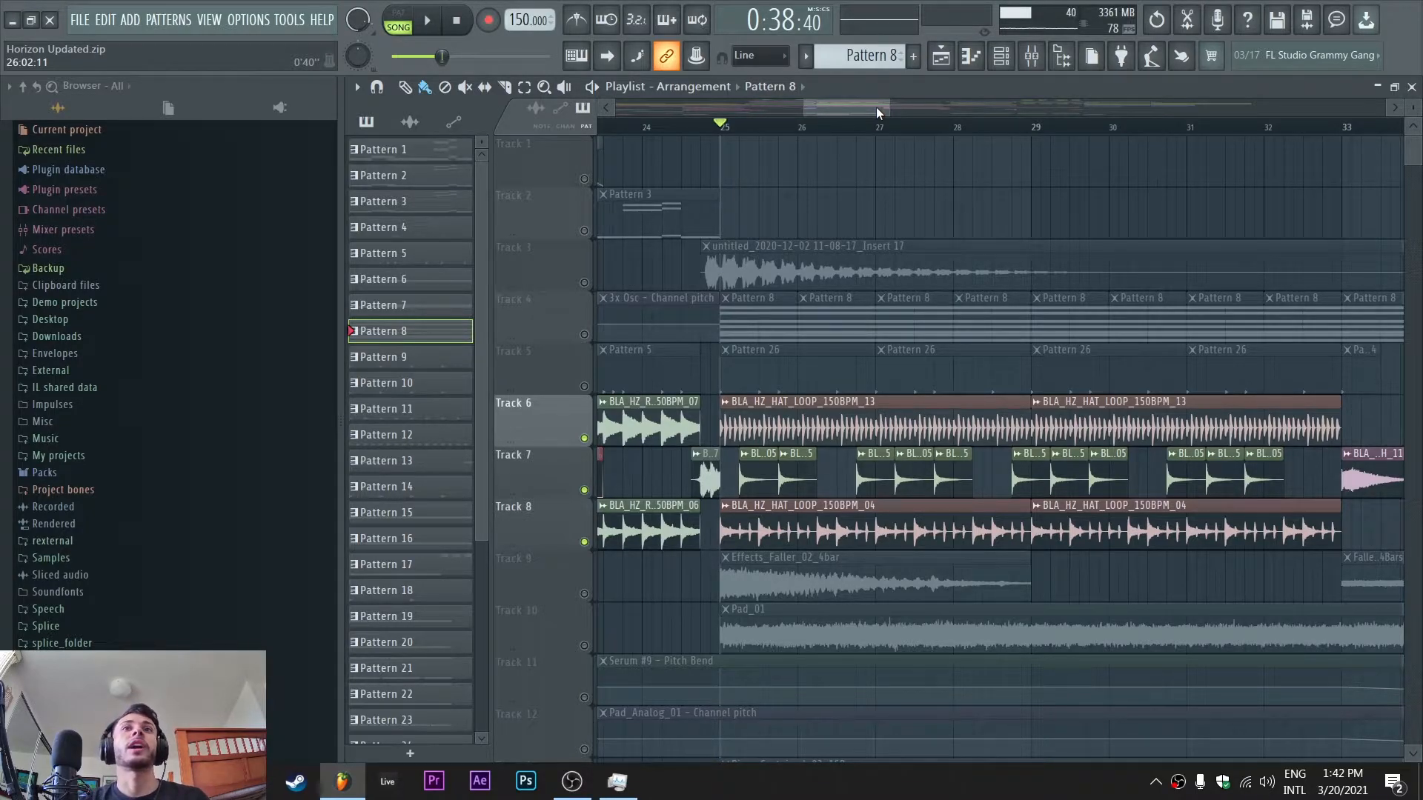
drag(889, 111, 844, 109)
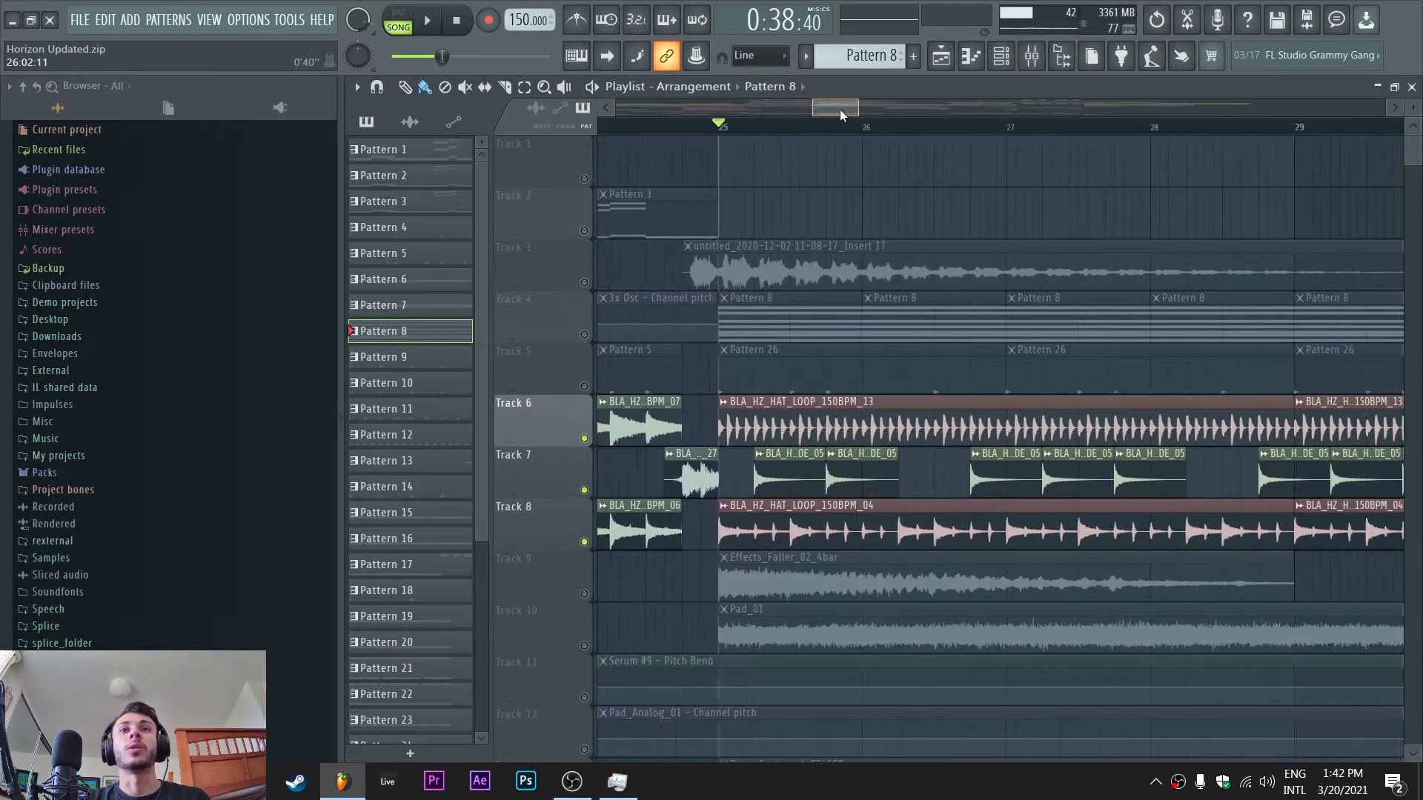
right_click(584, 440)
right_click(585, 439)
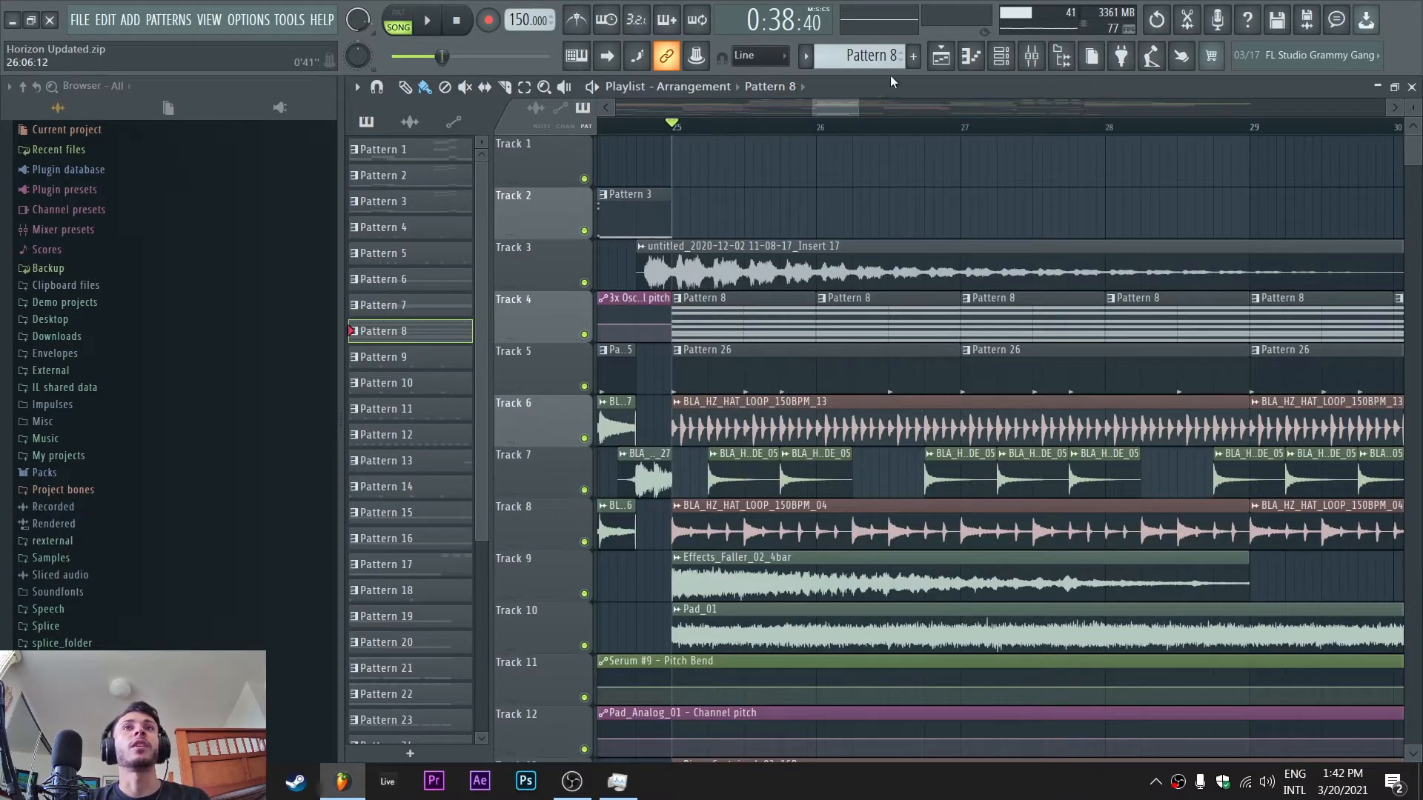
Play the full arrangement from bar 33 through the snare build-up, following its layers down to Track 20
drag(860, 104, 1034, 108)
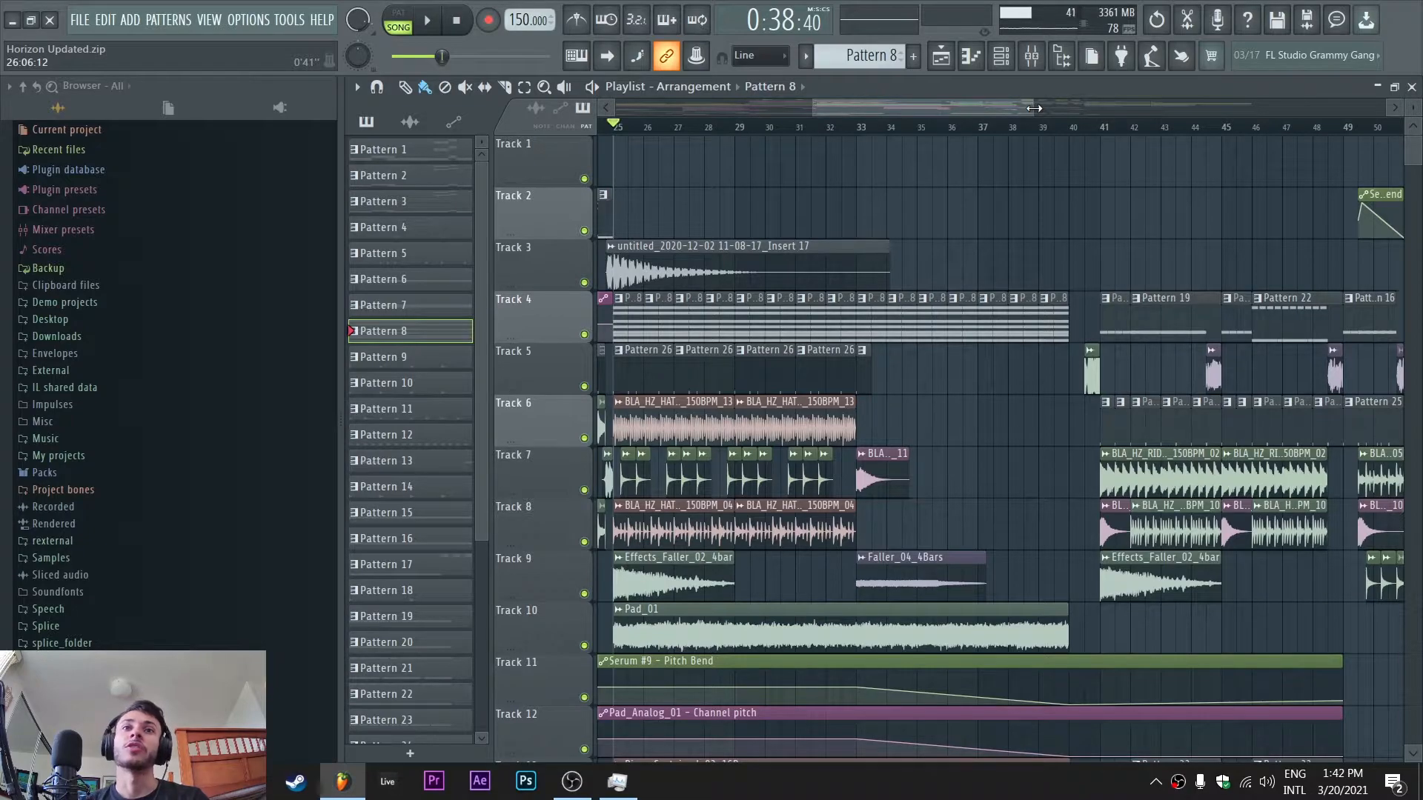
scroll(982, 265, down, 3)
scroll(970, 271, down, 1)
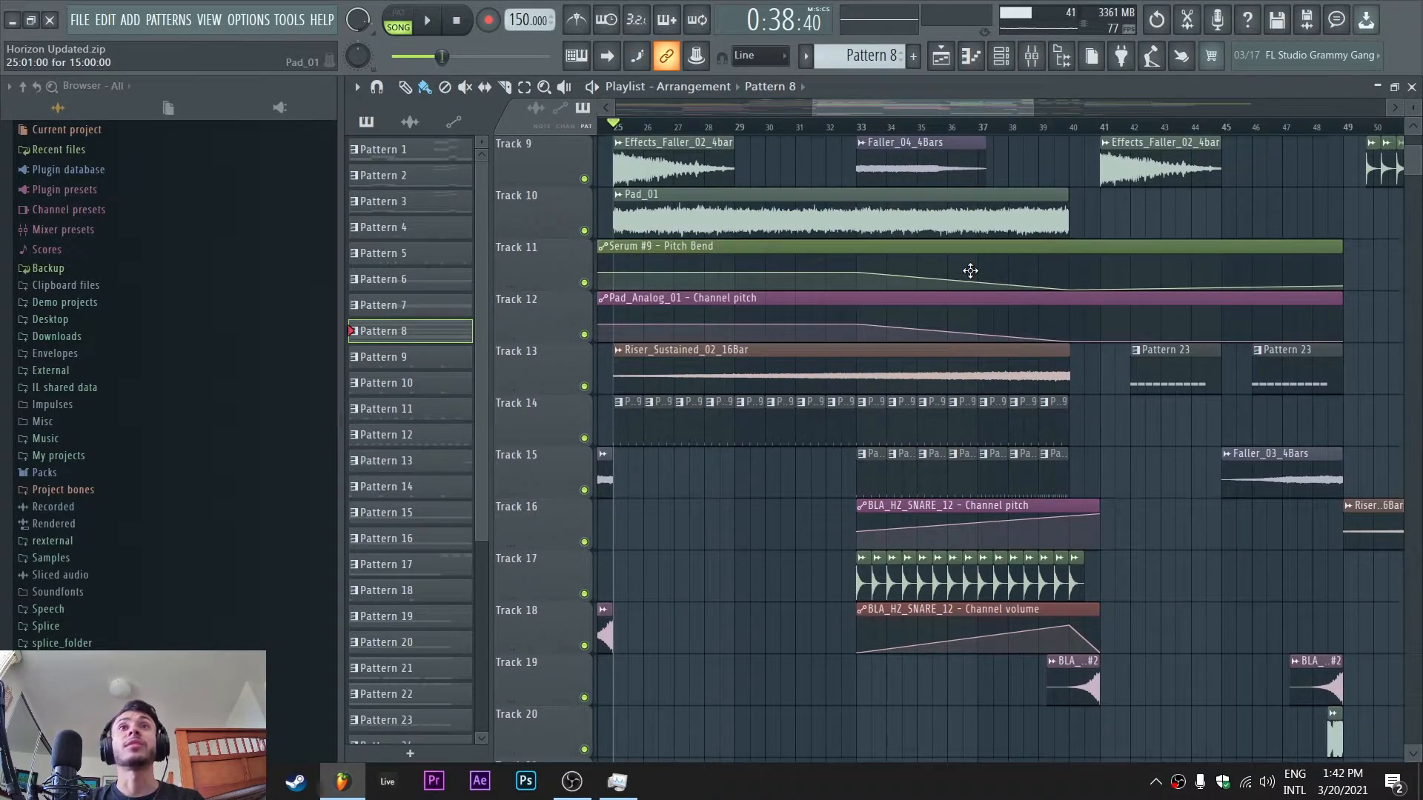
click(859, 127)
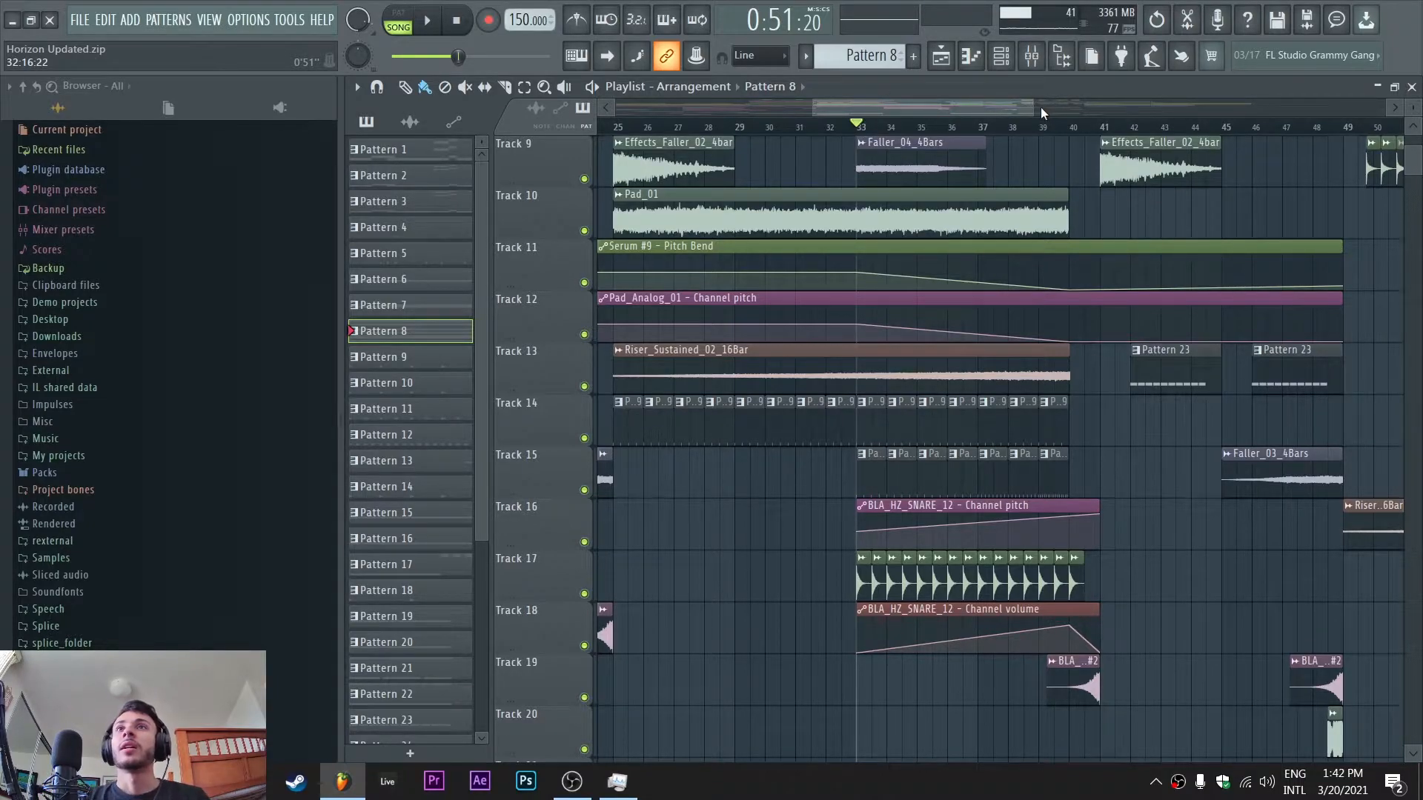
key(space)
mouse_move(1032, 109)
mouse_down()
mouse_move(994, 110)
mouse_move(1013, 110)
mouse_up()
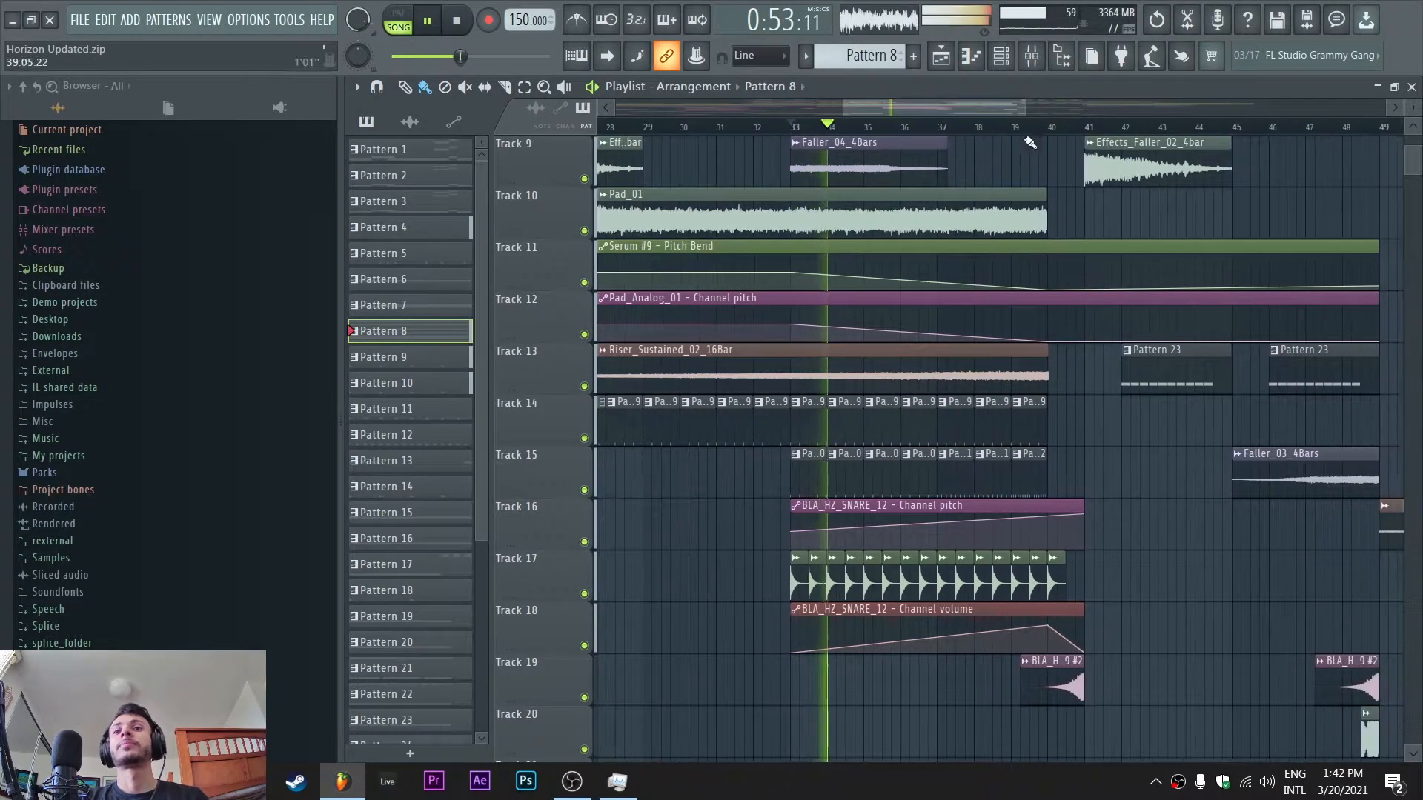
scroll(1056, 340, up, 5)
scroll(1056, 341, up, 3)
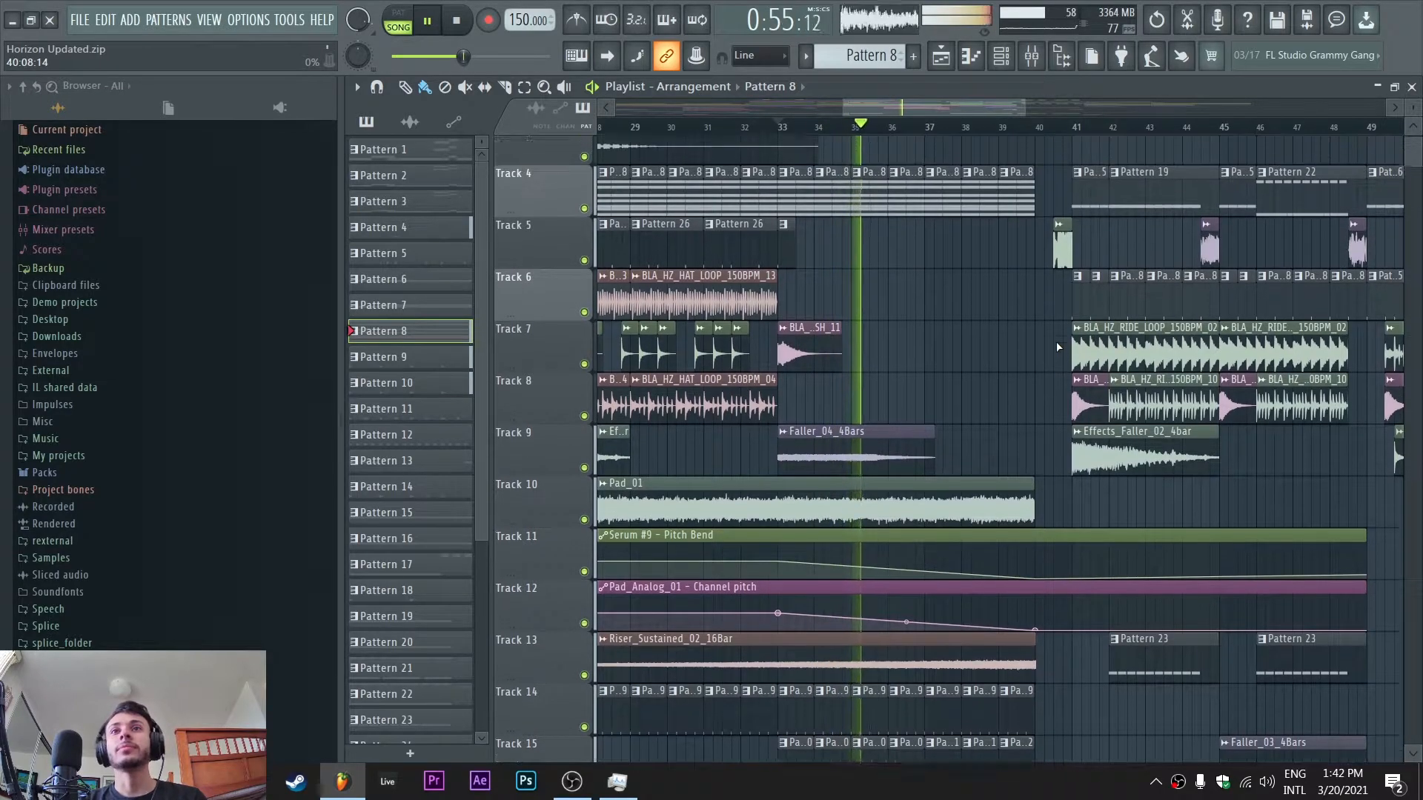
scroll(1056, 341, down, 5)
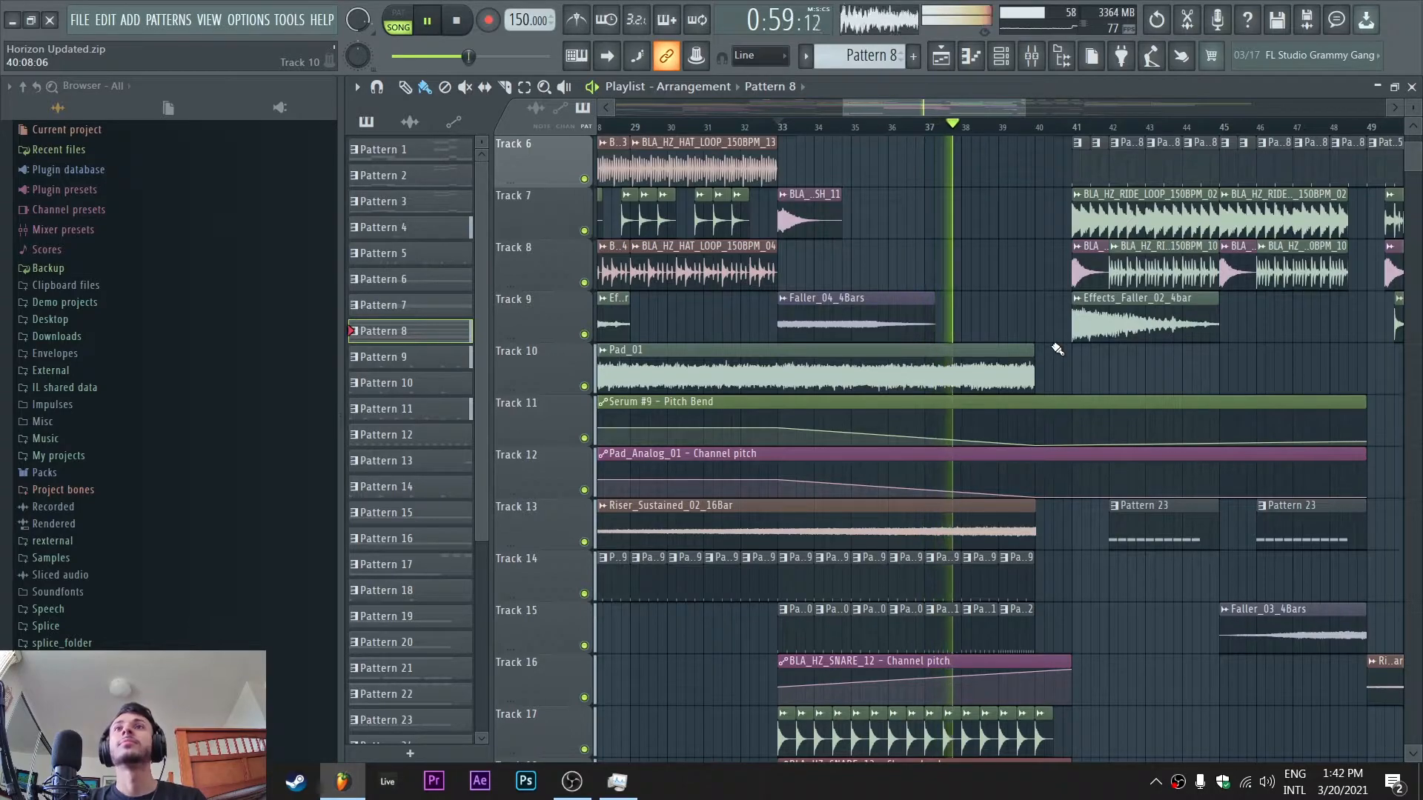
scroll(1056, 351, down, 3)
scroll(1056, 352, down, 2)
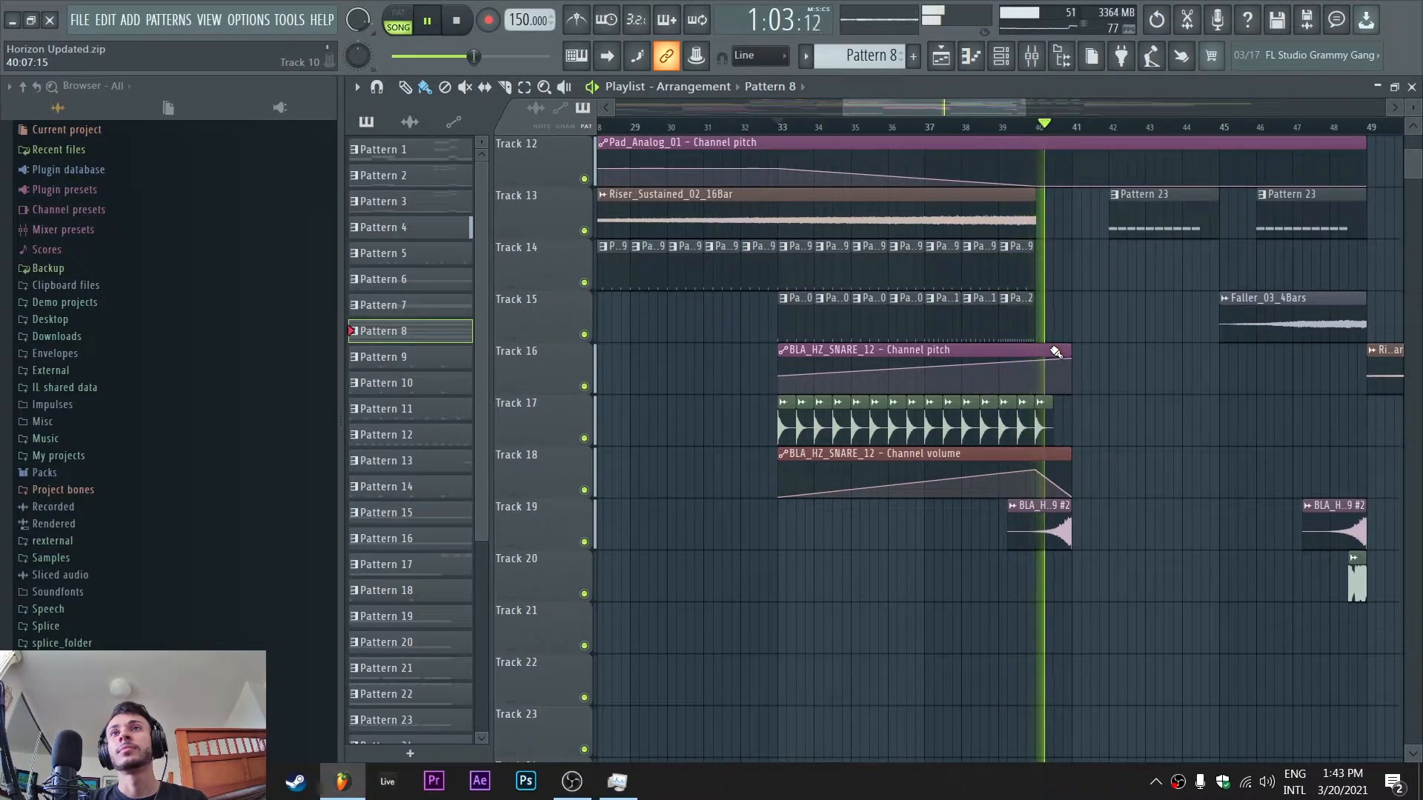
key(space)
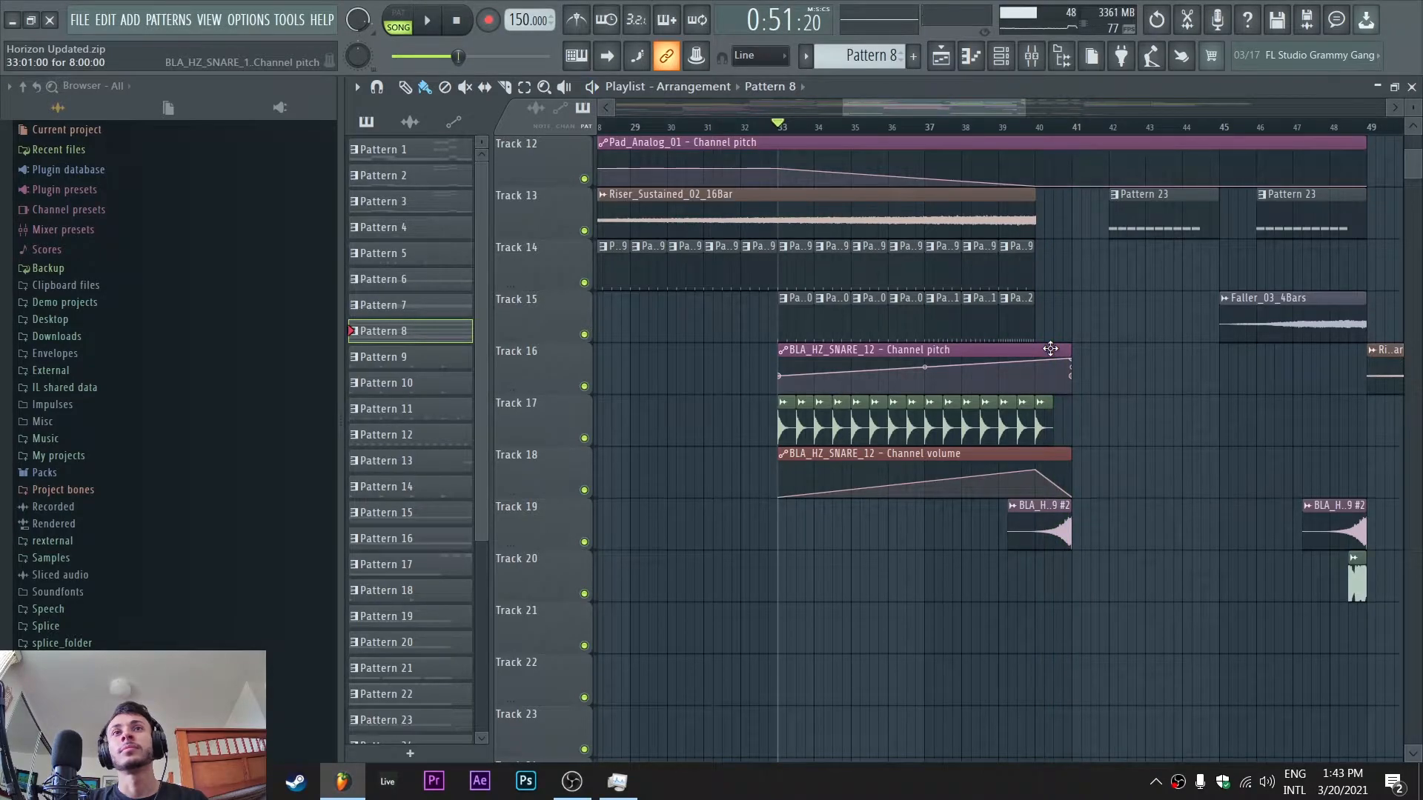
Examine the build-up's clips and automation from bar 33 across the playlist tracks
scroll(1051, 350, up, 5)
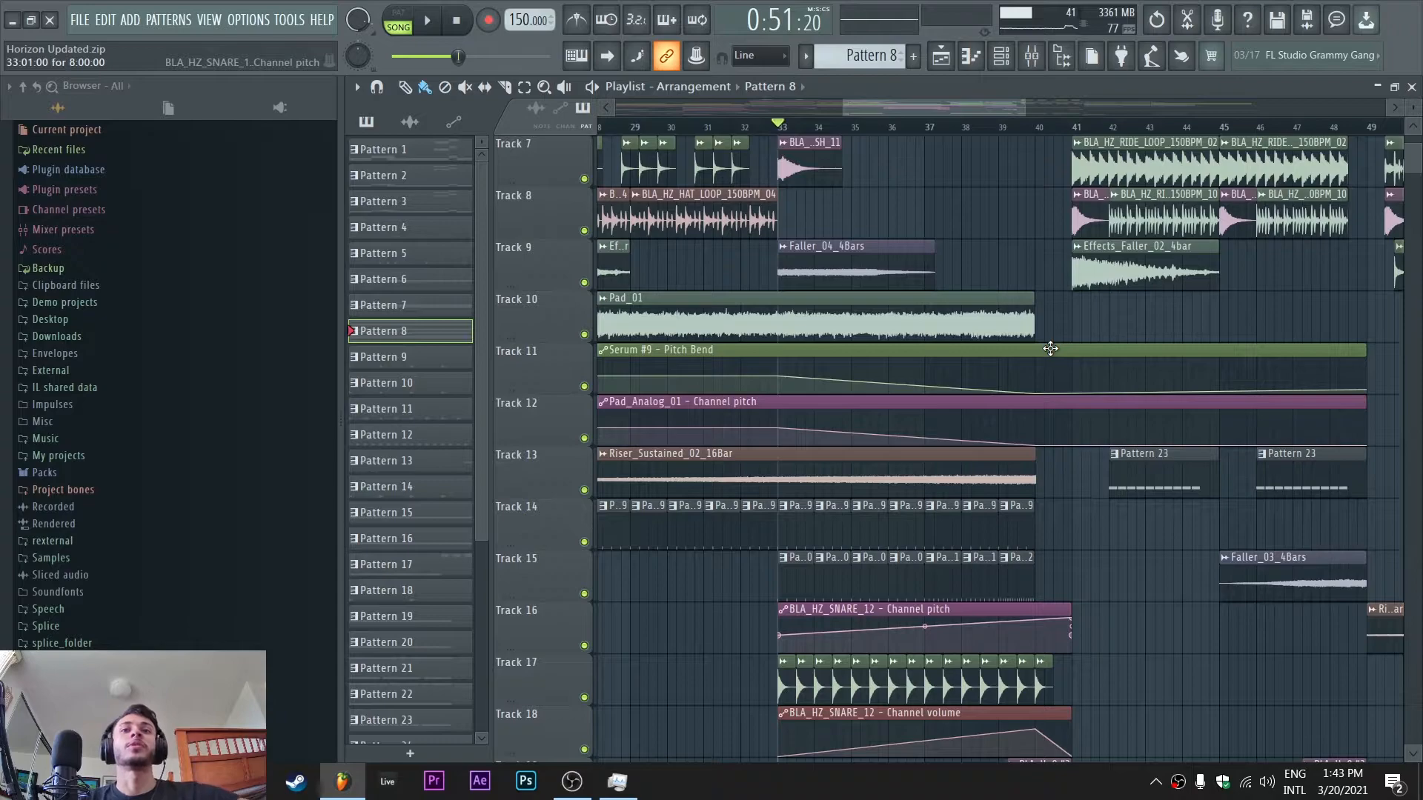
scroll(1051, 350, down, 6)
scroll(1051, 389, up, 7)
scroll(1051, 395, up, 3)
scroll(1051, 395, down, 4)
scroll(1051, 395, up, 4)
scroll(1051, 395, down, 1)
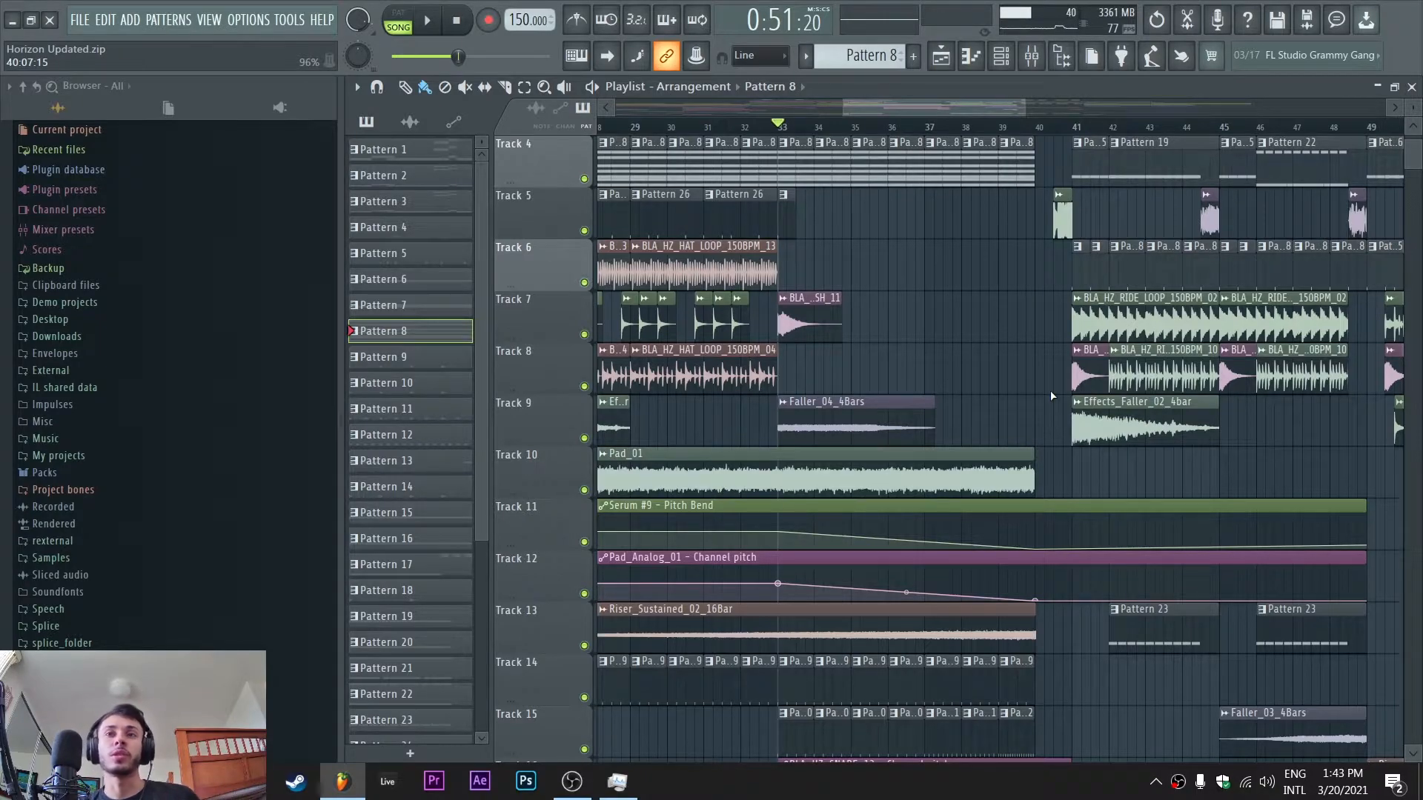
Play the full arrangement of the section starting at bar 41
drag(905, 99, 941, 109)
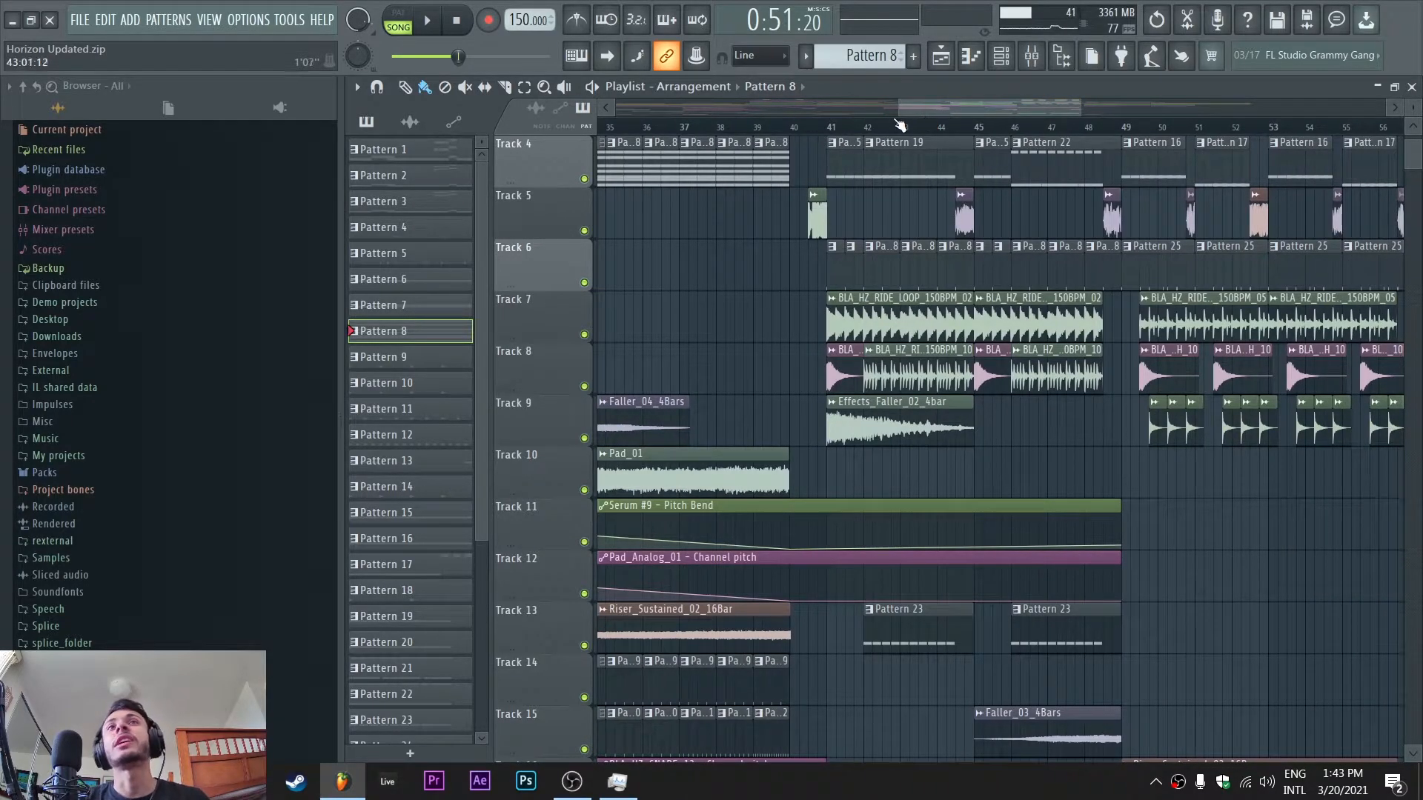
click(836, 128)
key(space)
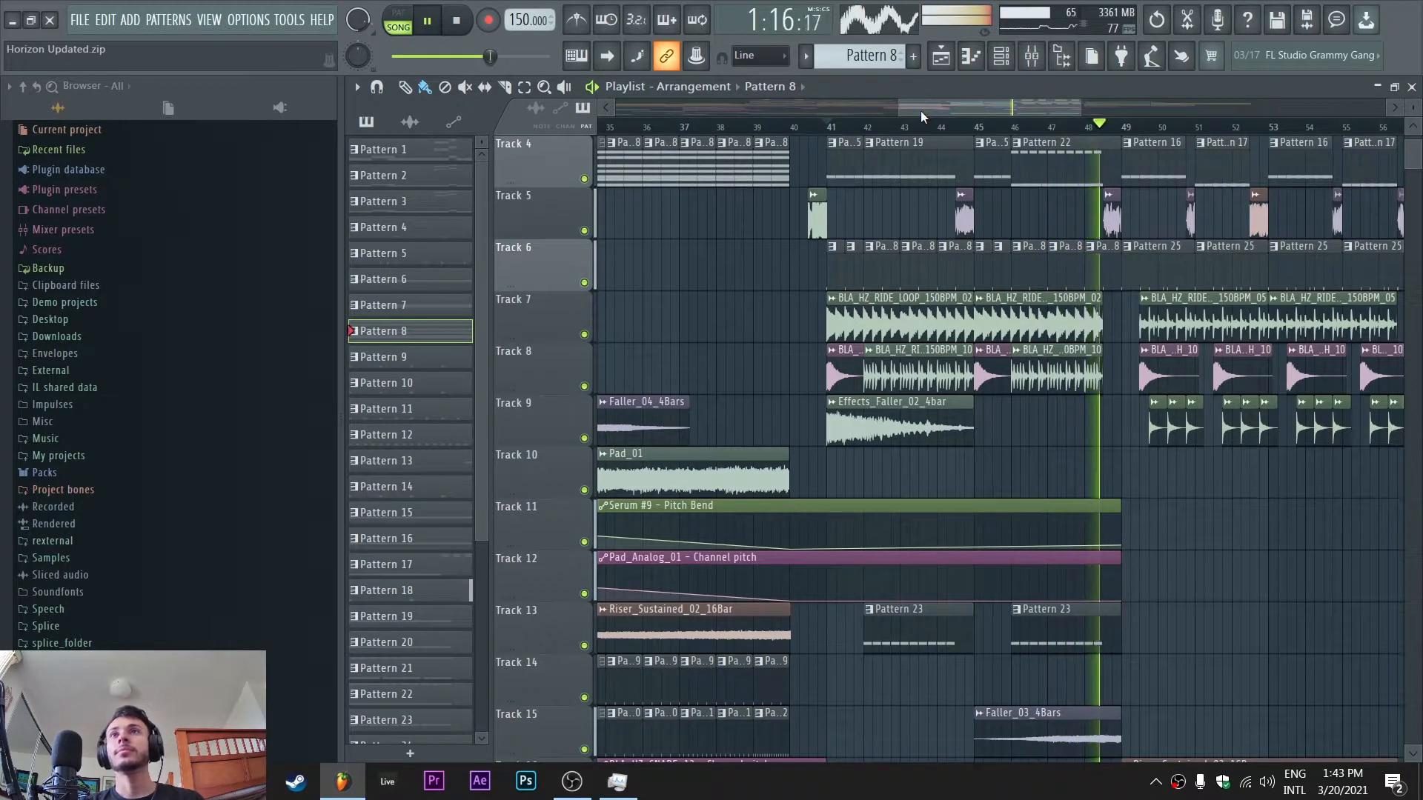
key(space)
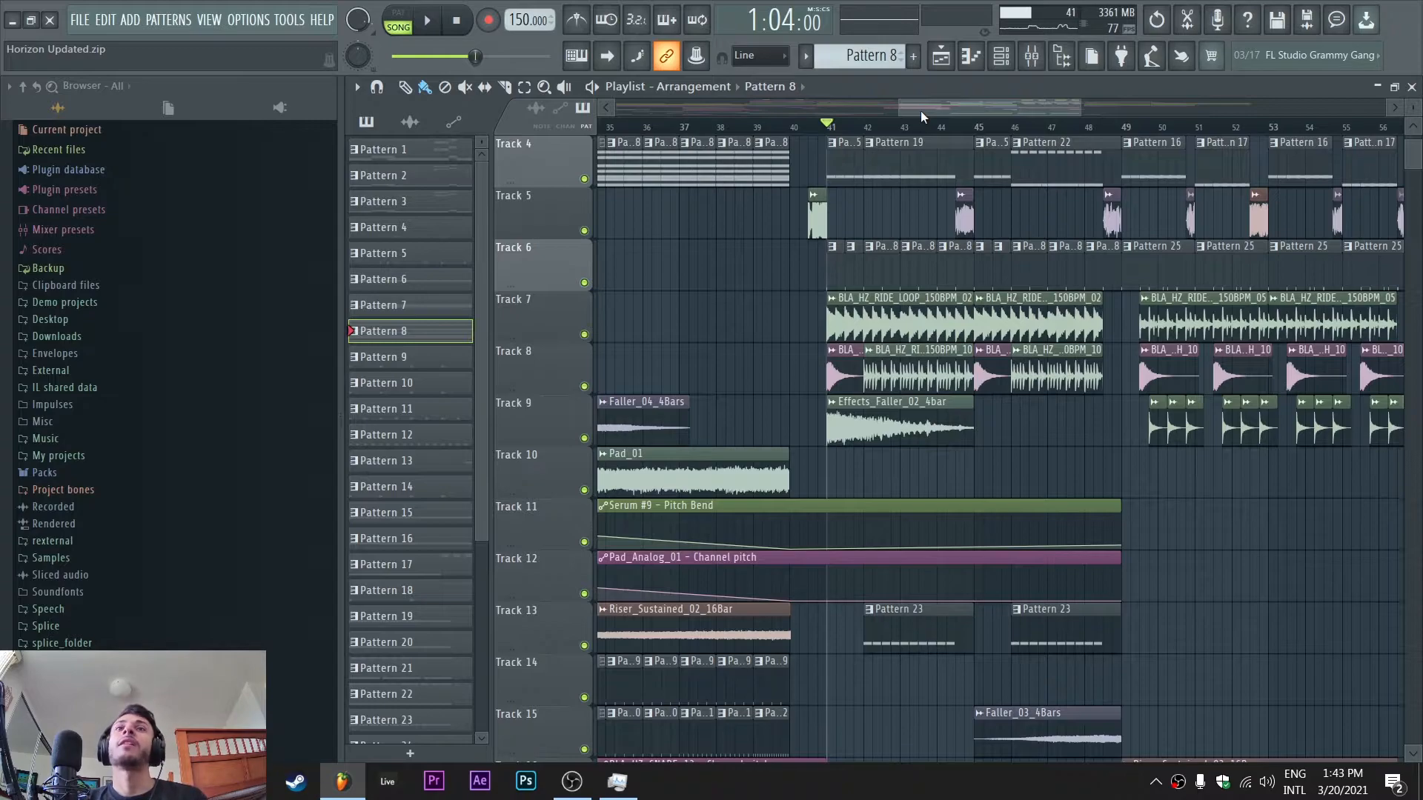
Solo Track 7 and play its BLA_HZ_RIDE_LOOP_150BPM_02 clip from bar 41
right_click(585, 334)
drag(1079, 100, 1014, 119)
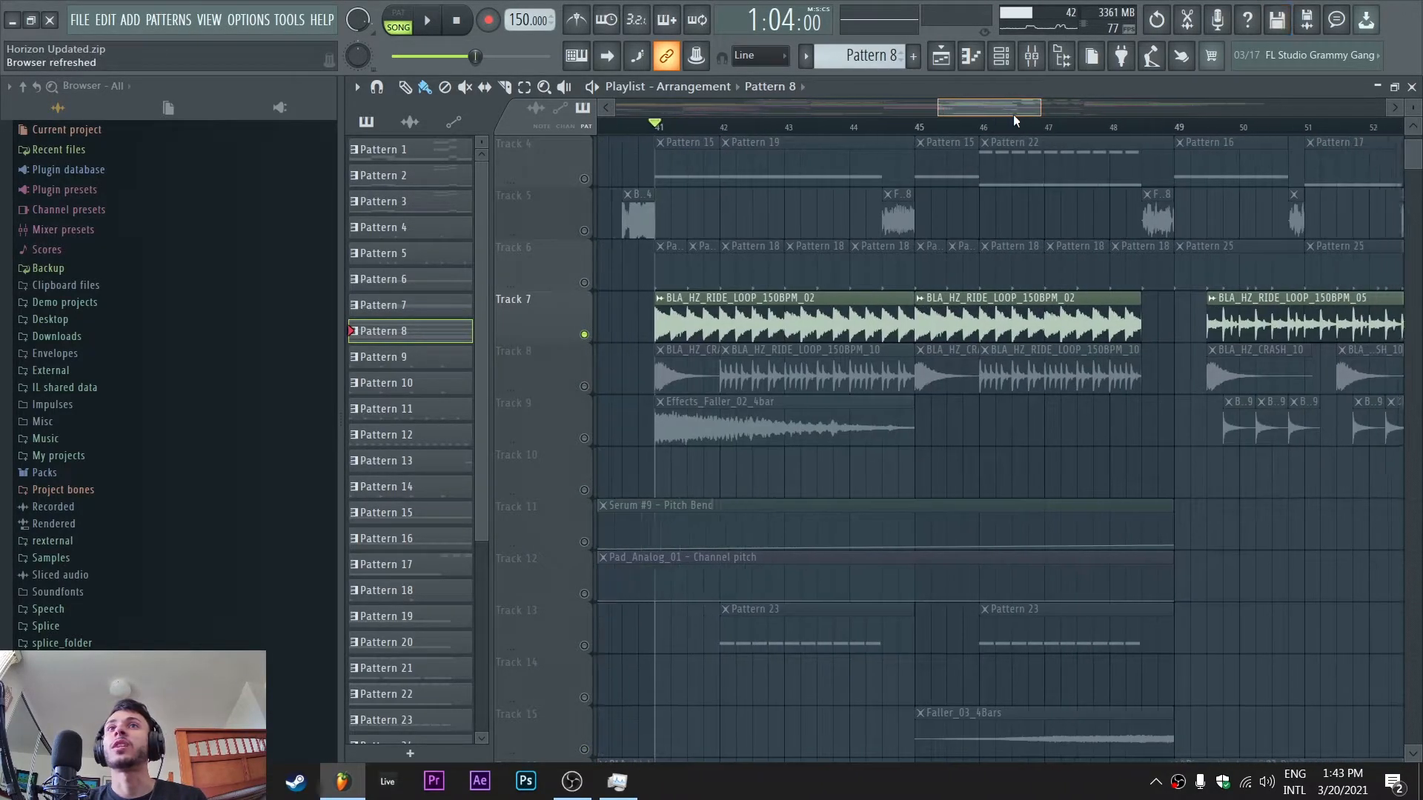
key(space)
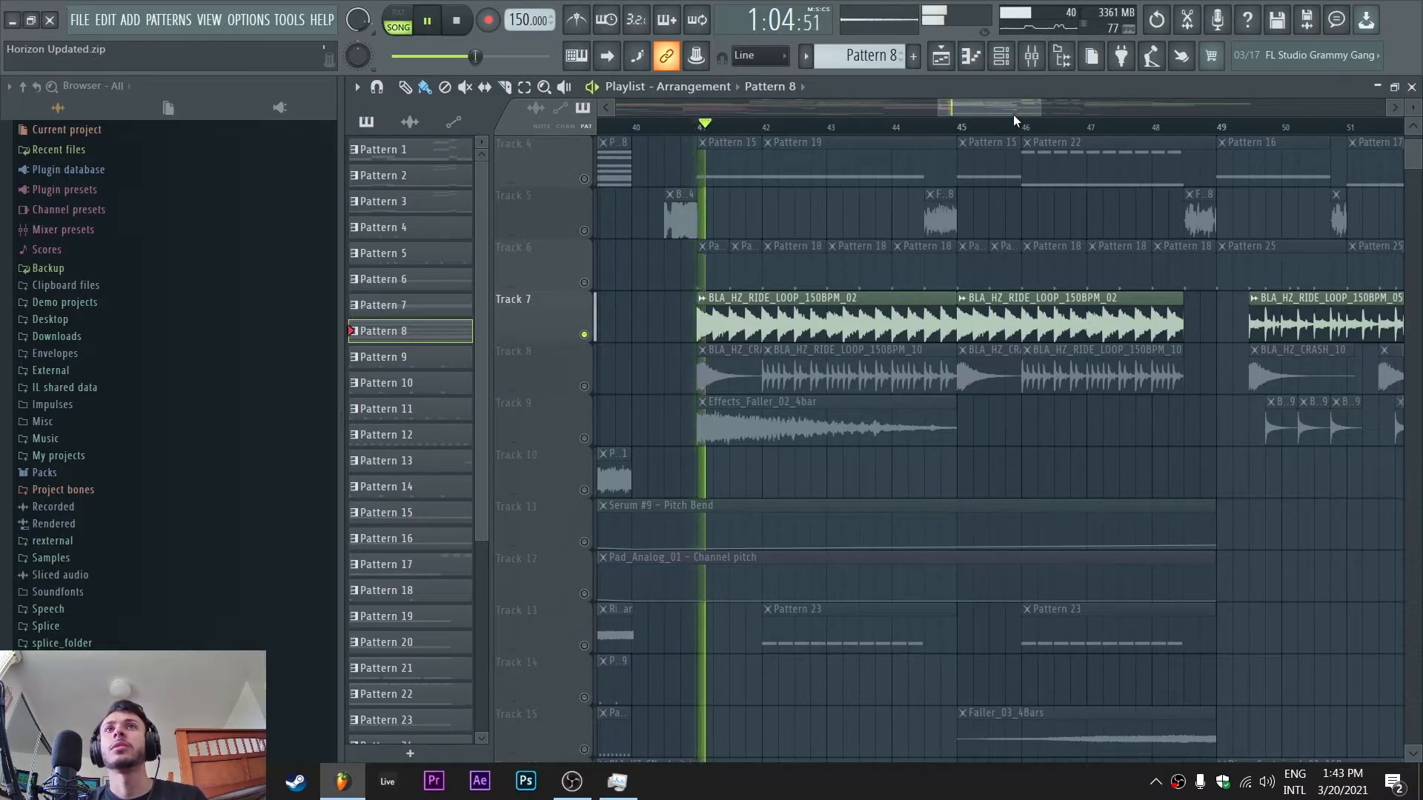
key(space)
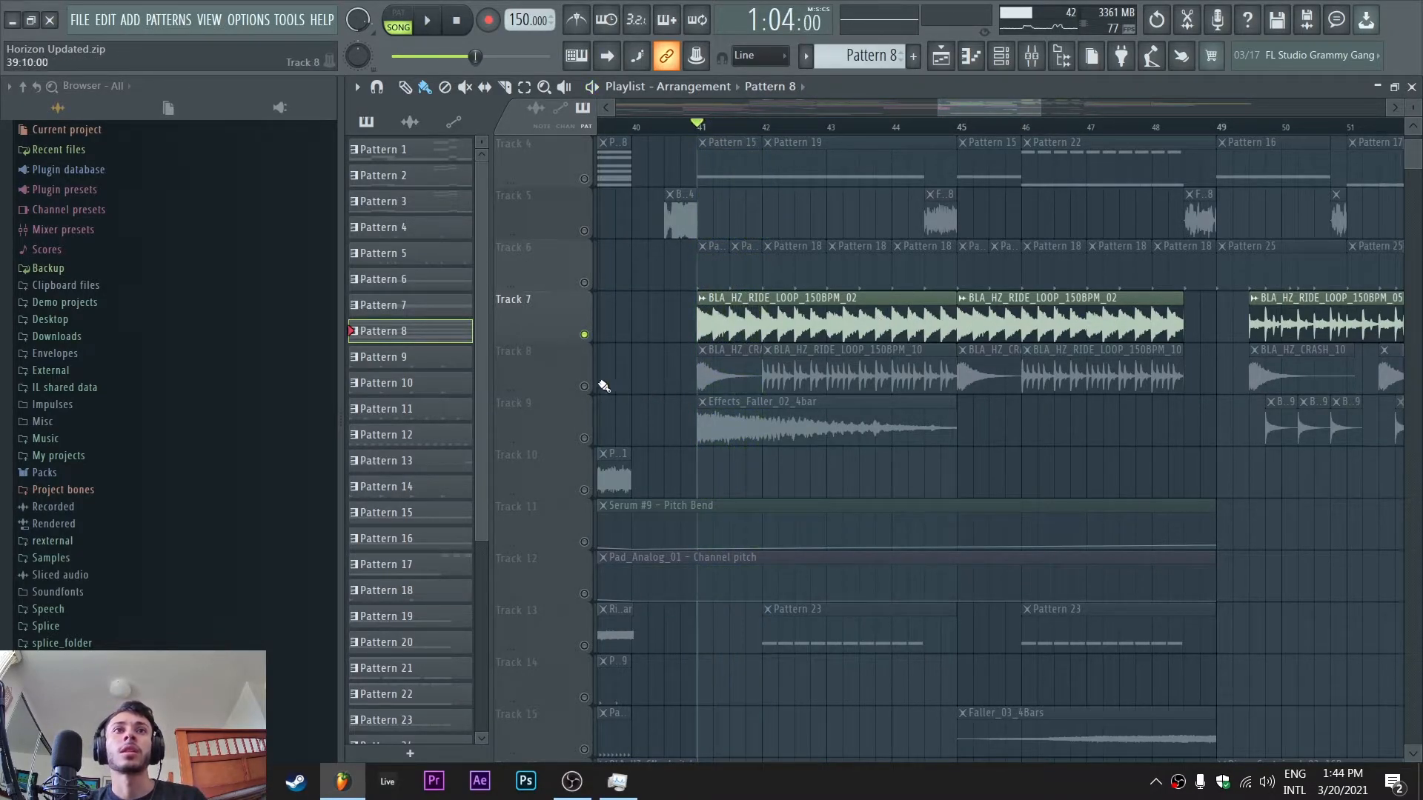
Add Track 8, play both ride loop tracks from bar 41, and check the sample settings of BLA_HZ_RIDE_LOOP_150BPM_10
click(584, 386)
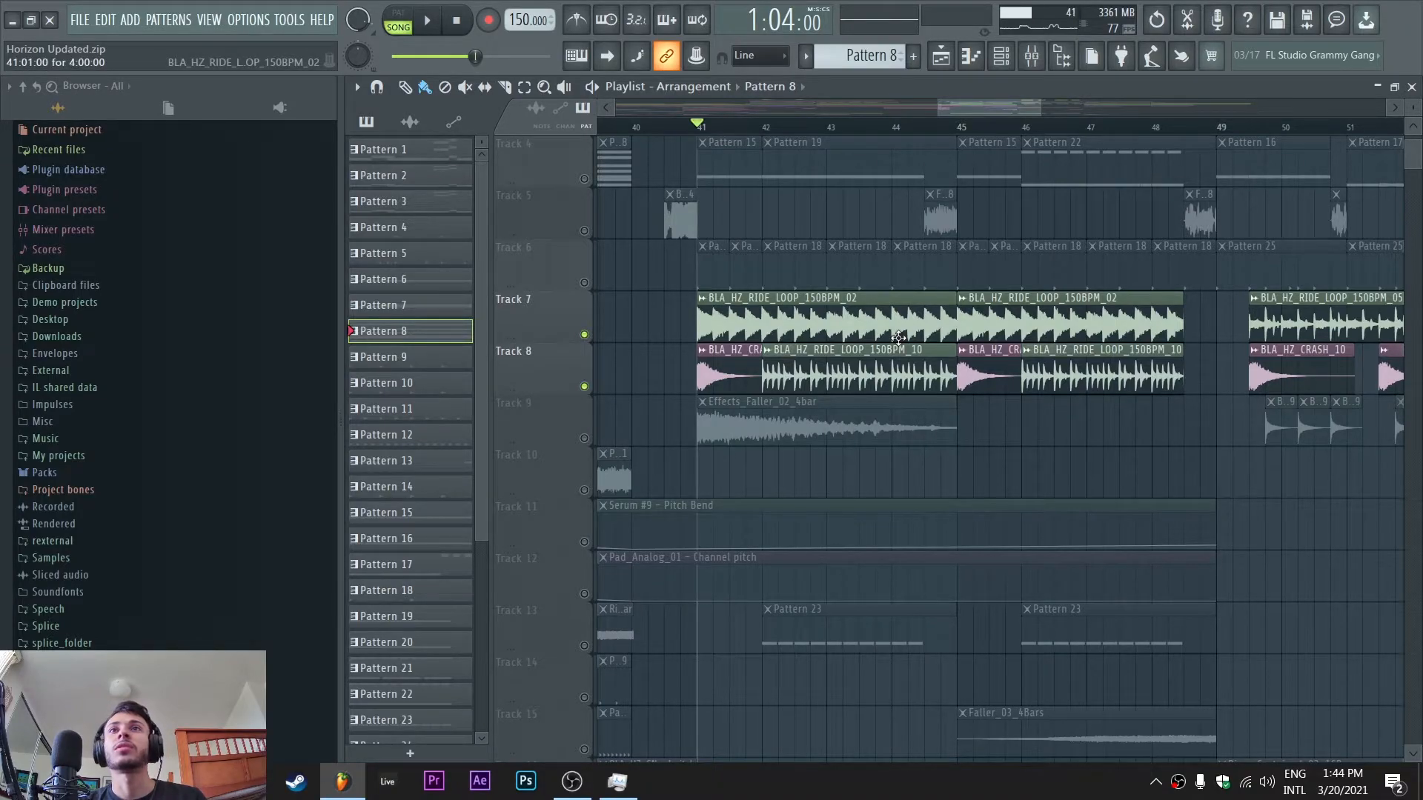
key(space)
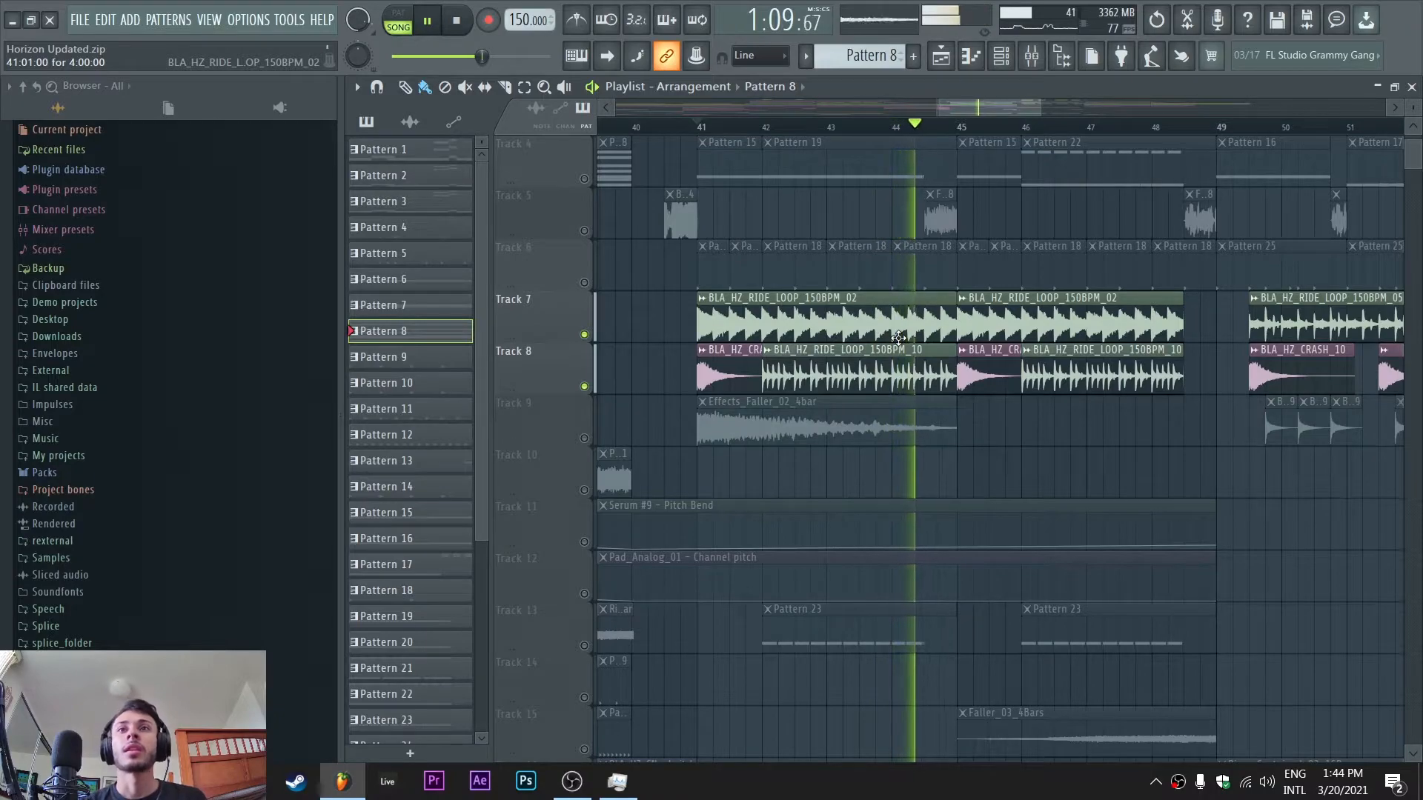
key(space)
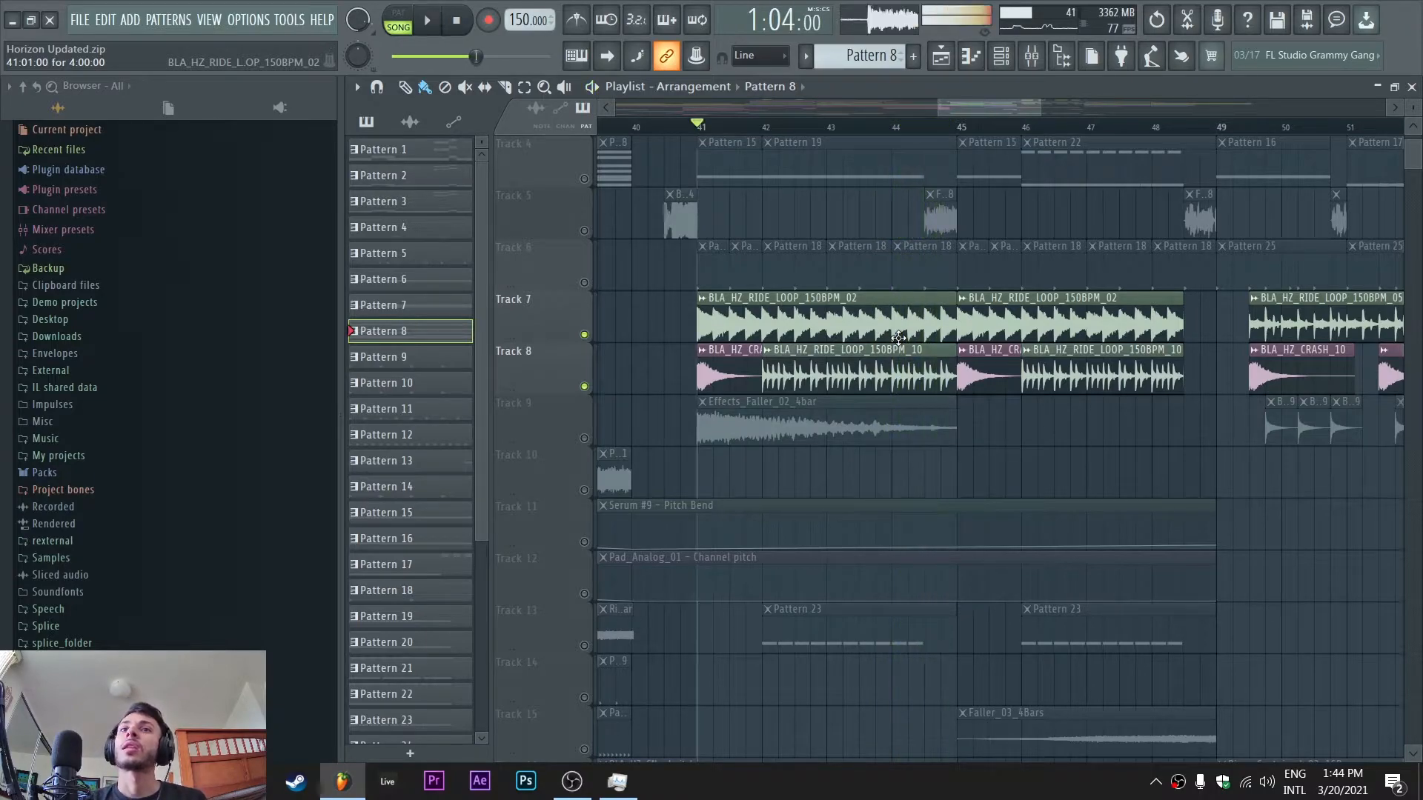
double_click(923, 390)
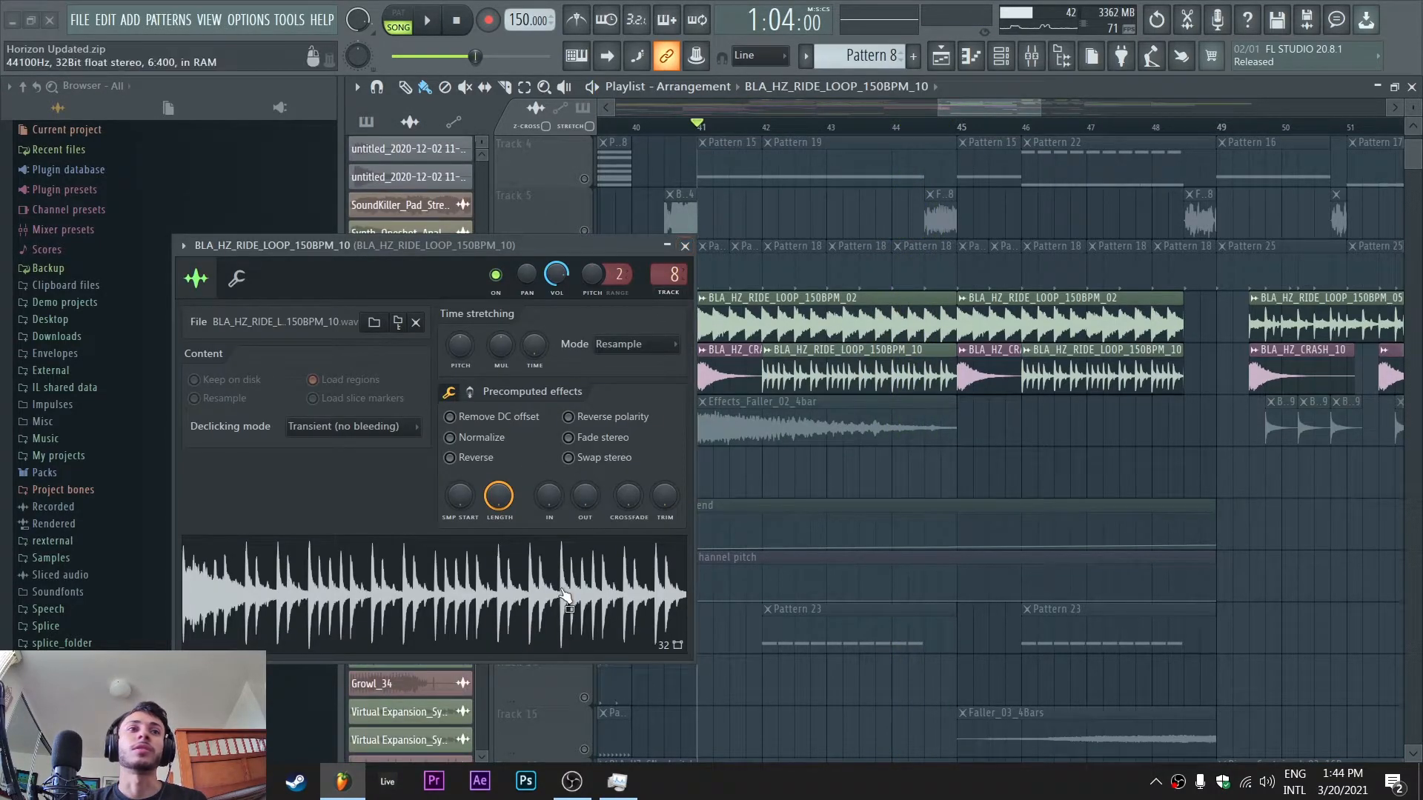
click(685, 245)
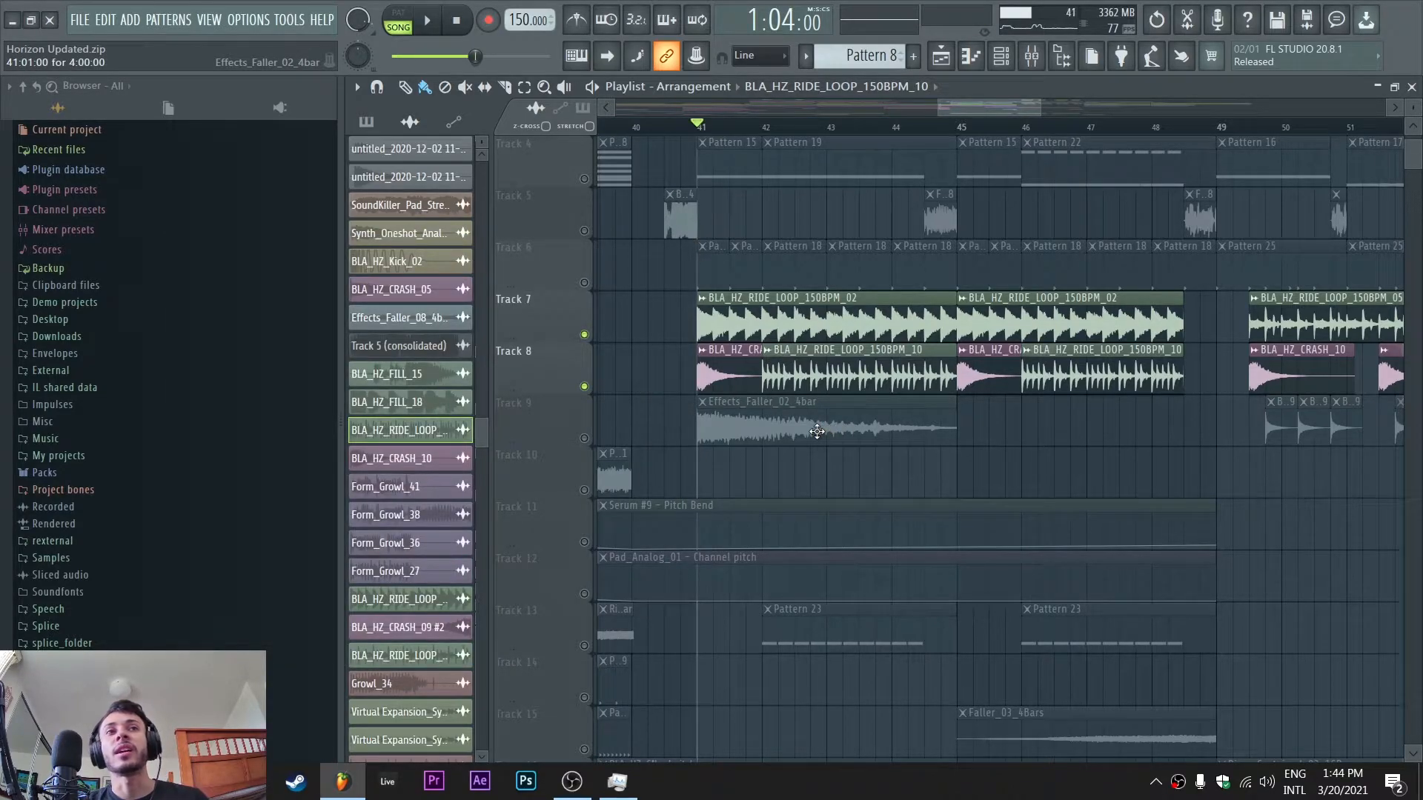
Solo Track 4 and play its patterns from bar 41 while looking through the channel rack
scroll(817, 432, down, 5)
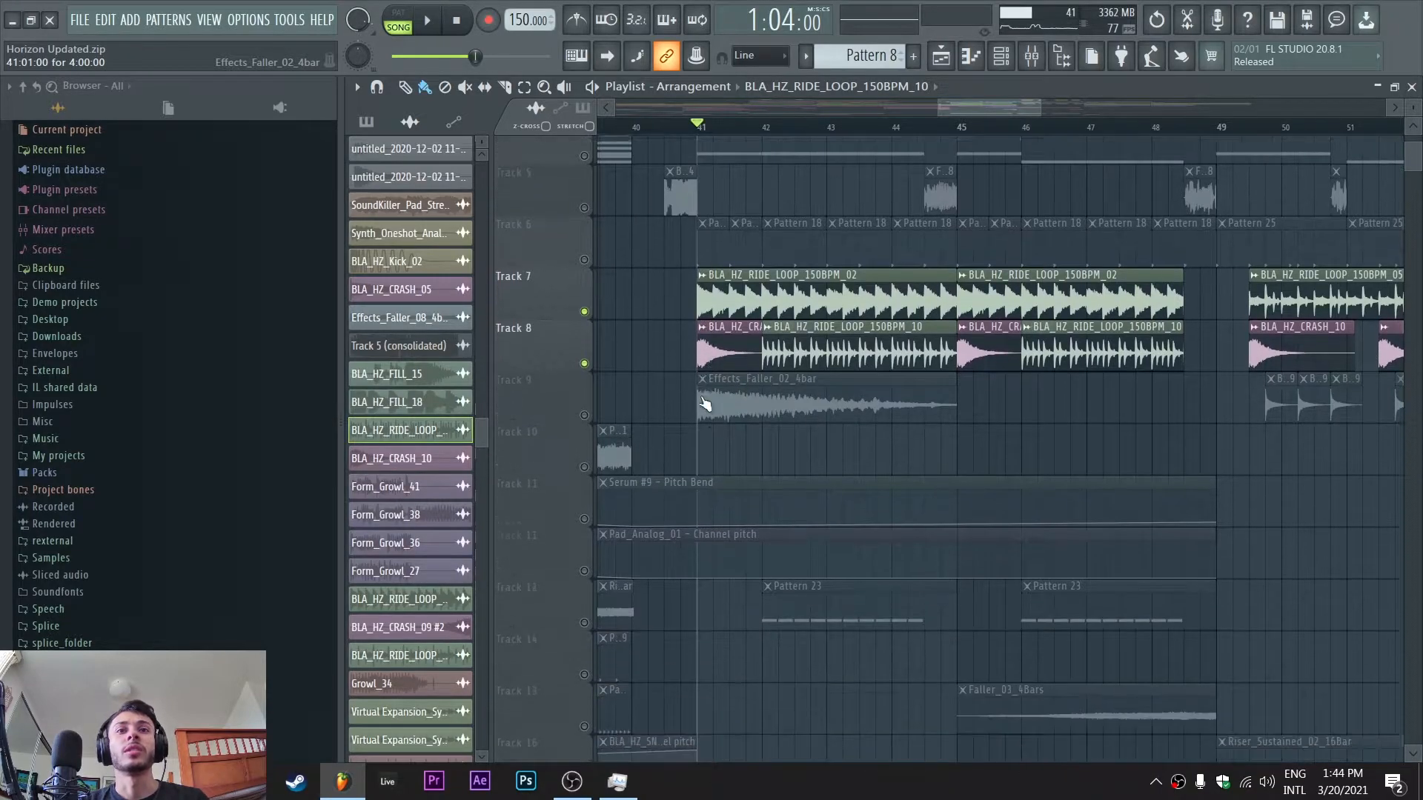
scroll(704, 404, up, 8)
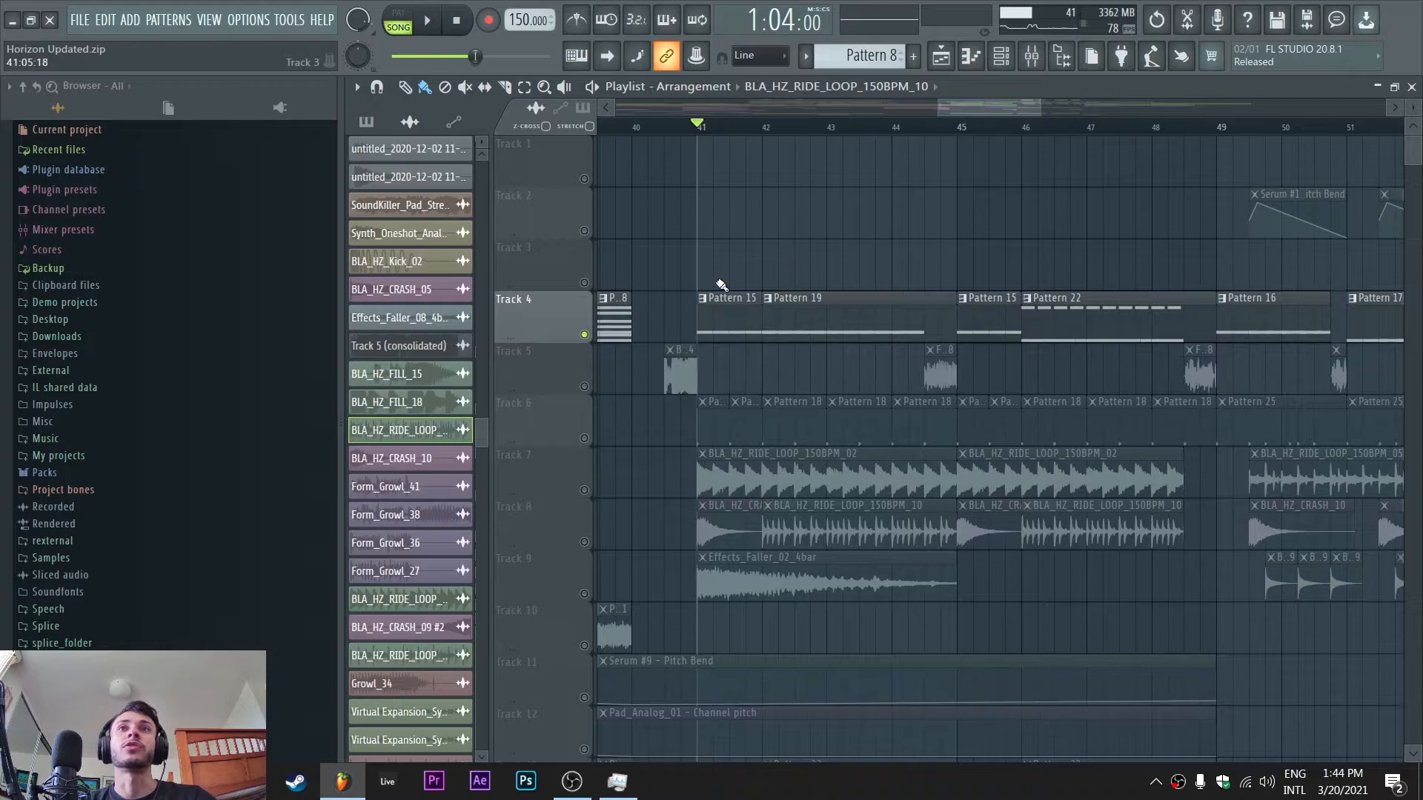
drag(970, 103, 1004, 109)
key(space)
click(1000, 56)
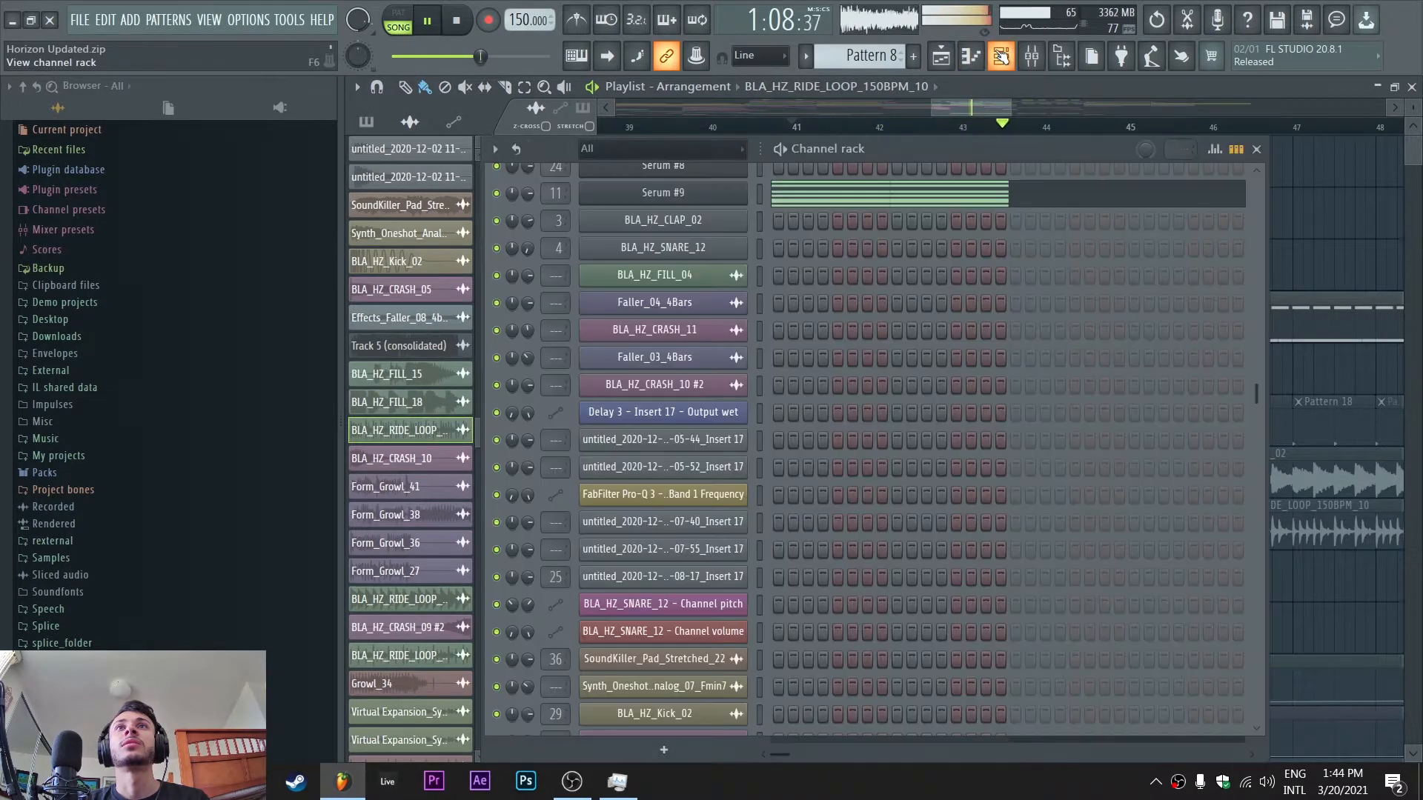
scroll(842, 458, down, 12)
click(1001, 57)
key(space)
Select Pattern 15 on Track 4 and open its Serum #10 instrument from the channel rack
click(816, 316)
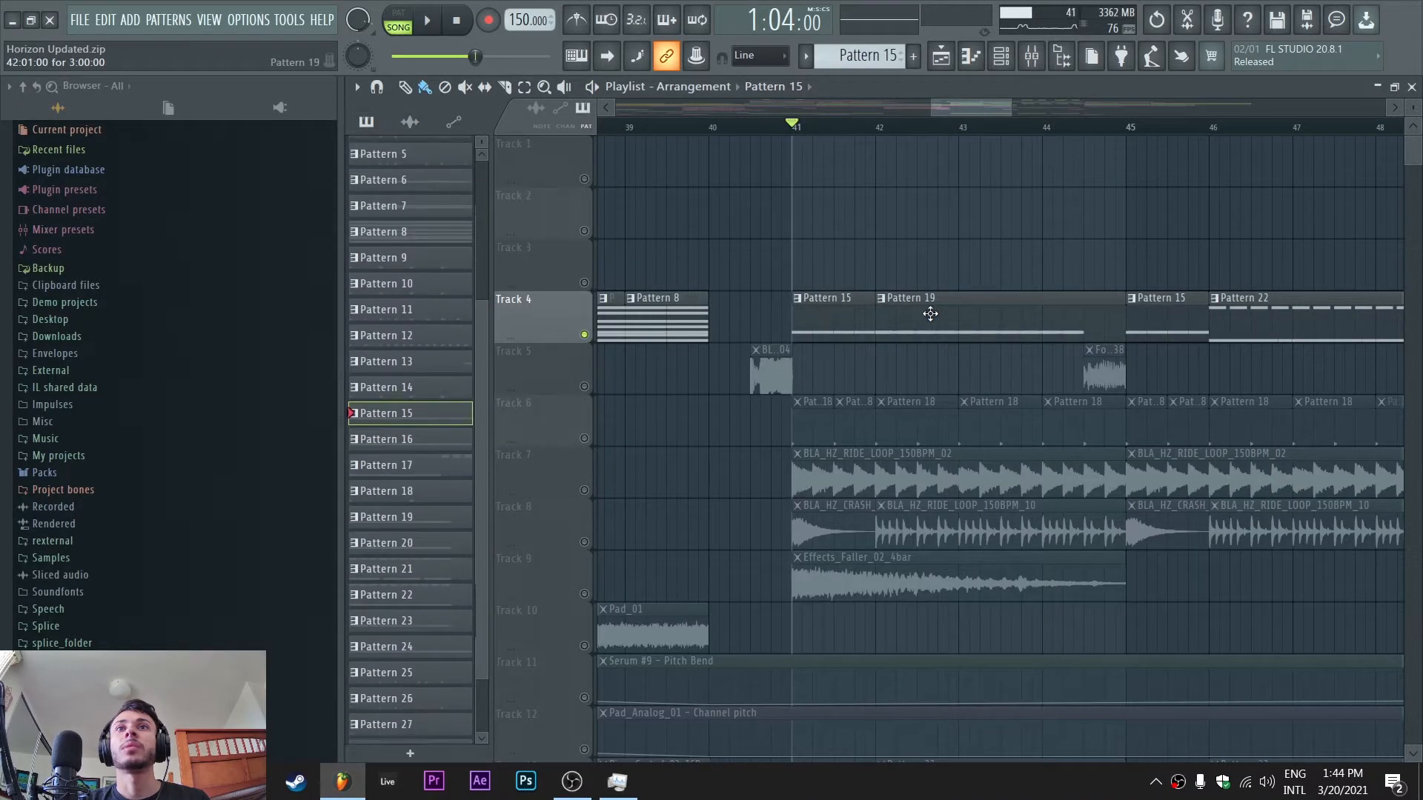
click(1000, 57)
scroll(828, 437, down, 8)
scroll(829, 437, up, 20)
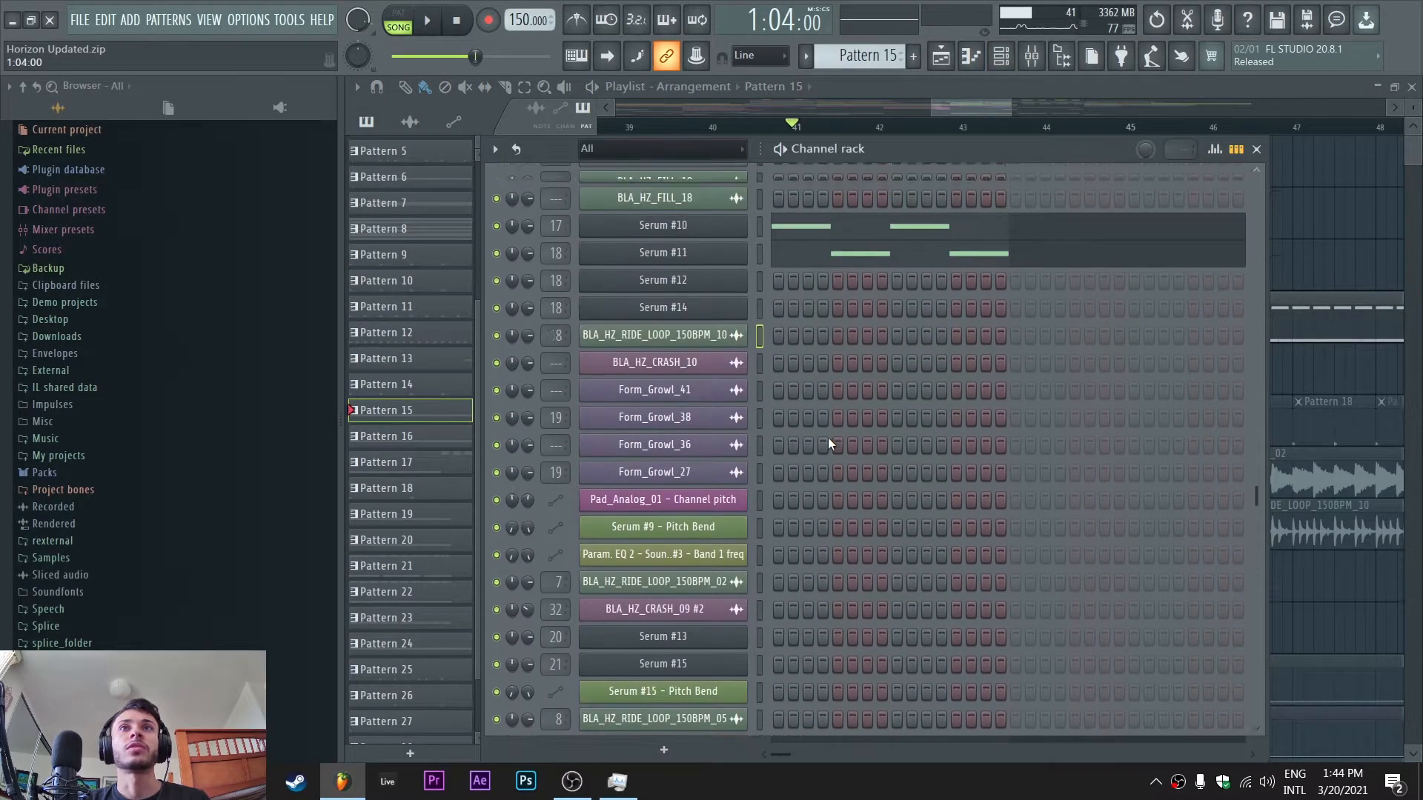
click(663, 494)
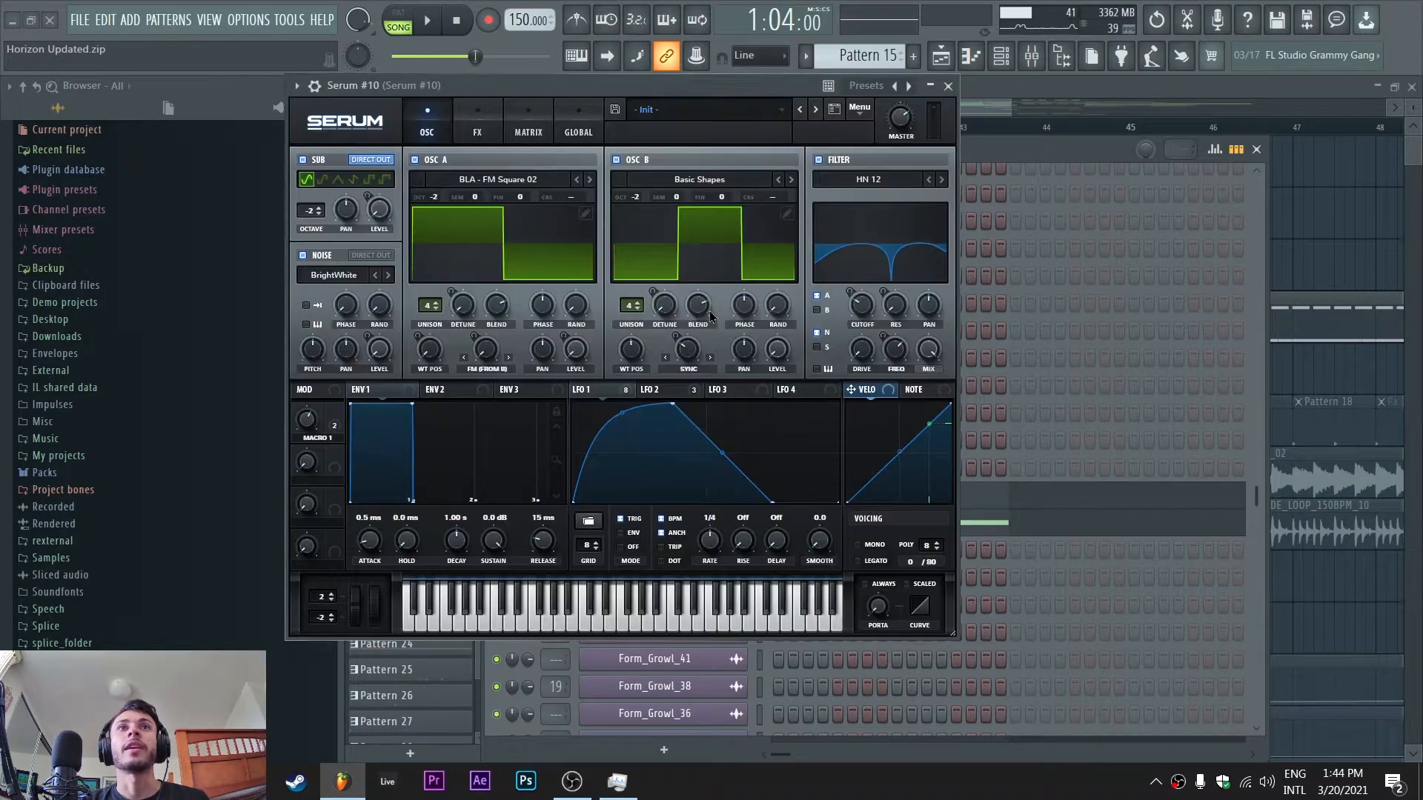
Inspect the effects chain of Serum #10 and return to its oscillator settings
drag(550, 82, 689, 134)
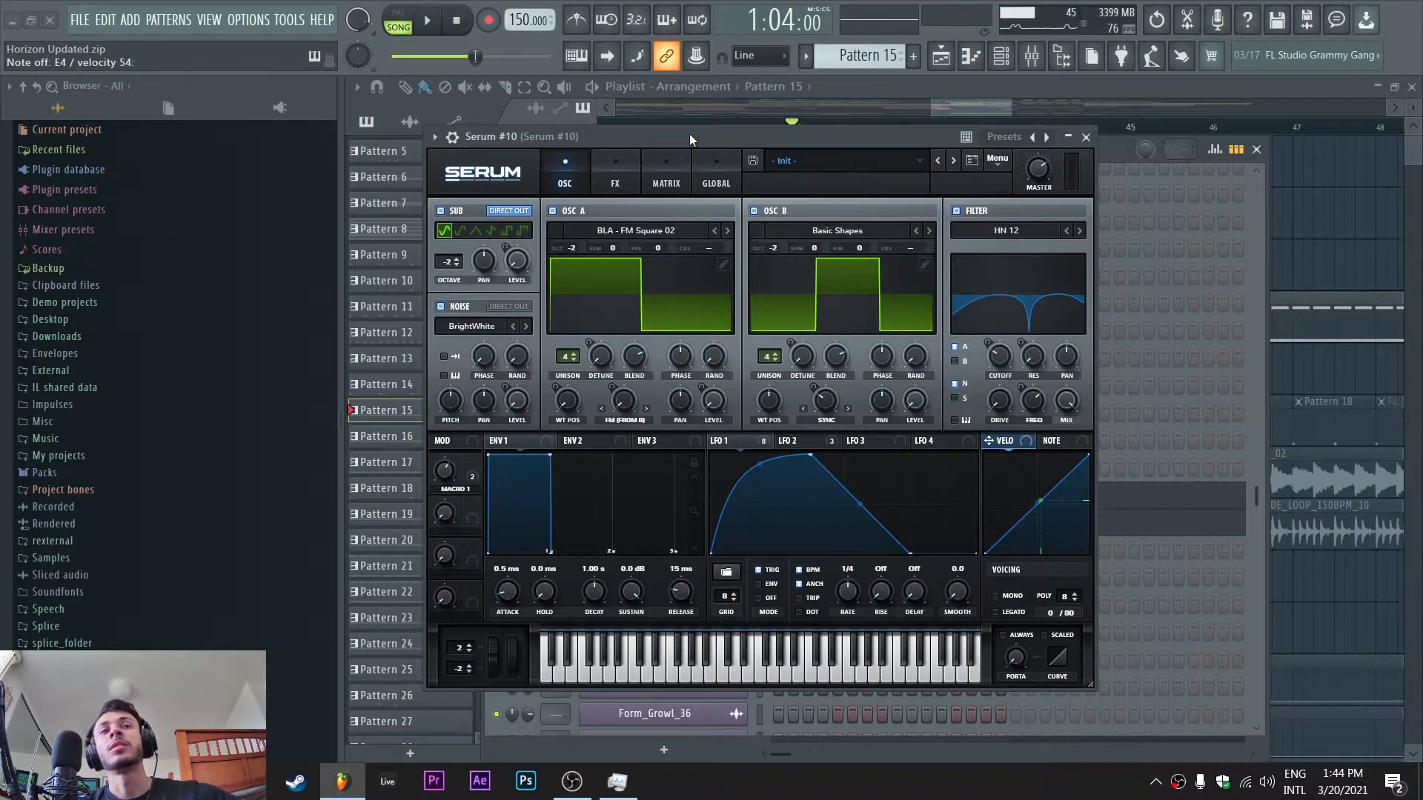
click(597, 185)
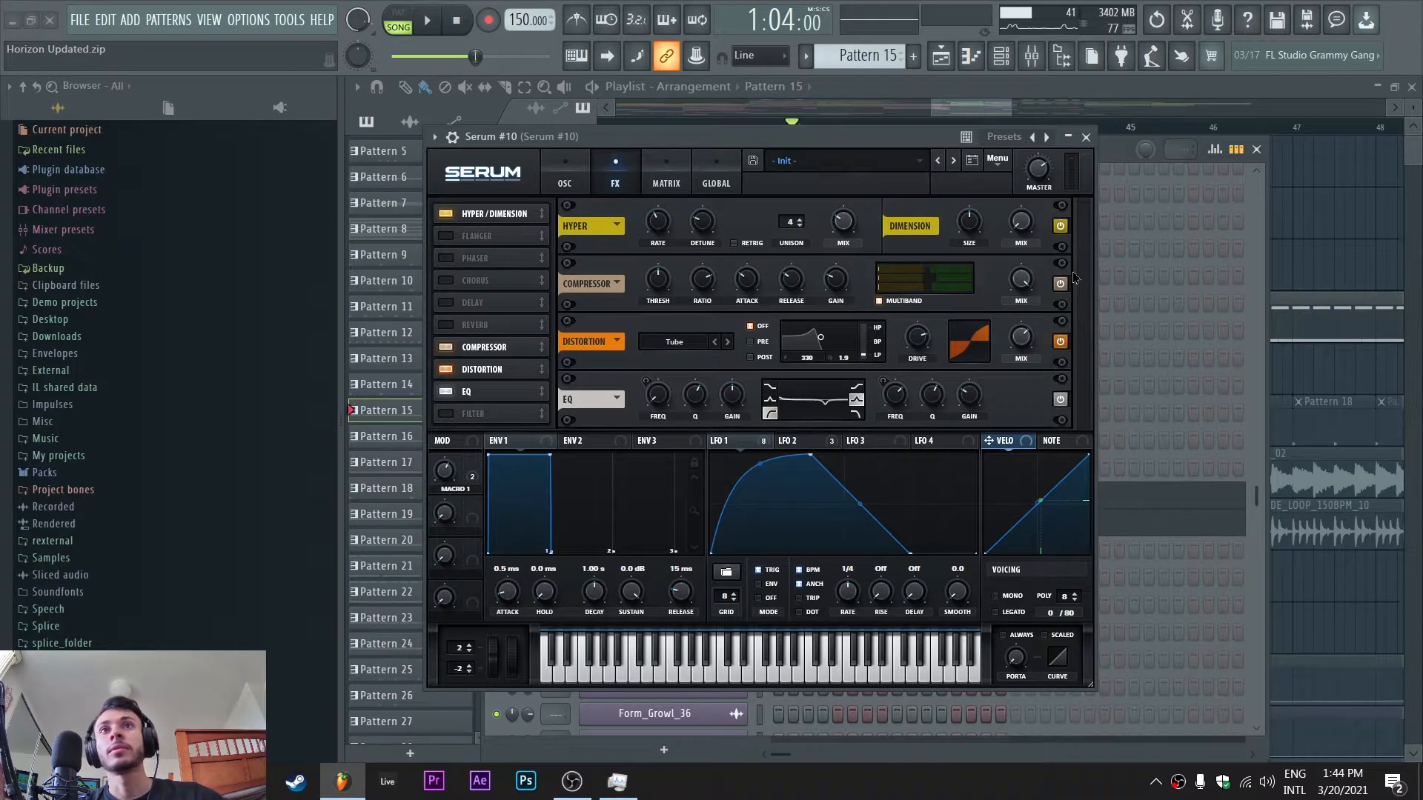
click(560, 163)
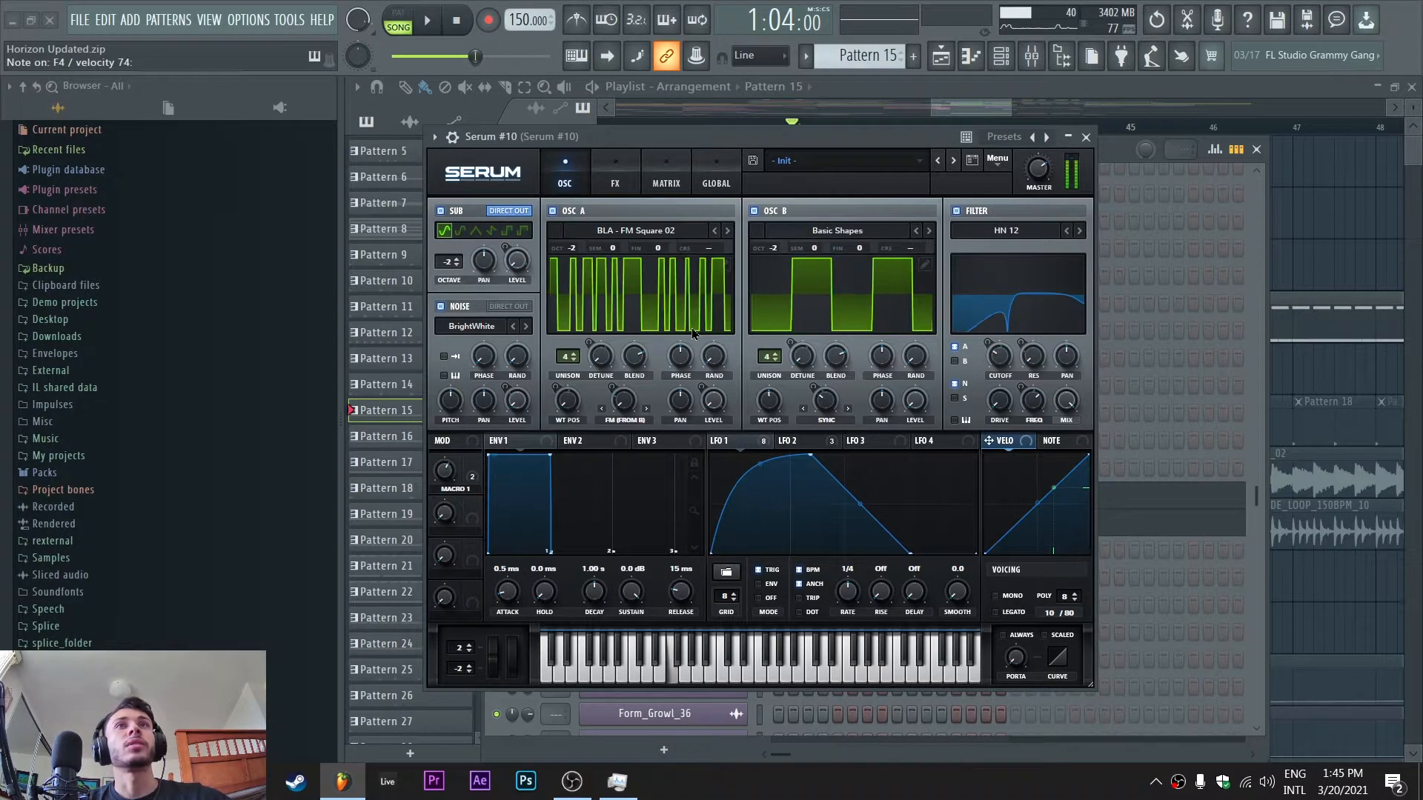
Open Serum #11 from the channel rack and inspect its oscillator settings and effects chain, hiding the wrapper's plugin controls
click(1086, 138)
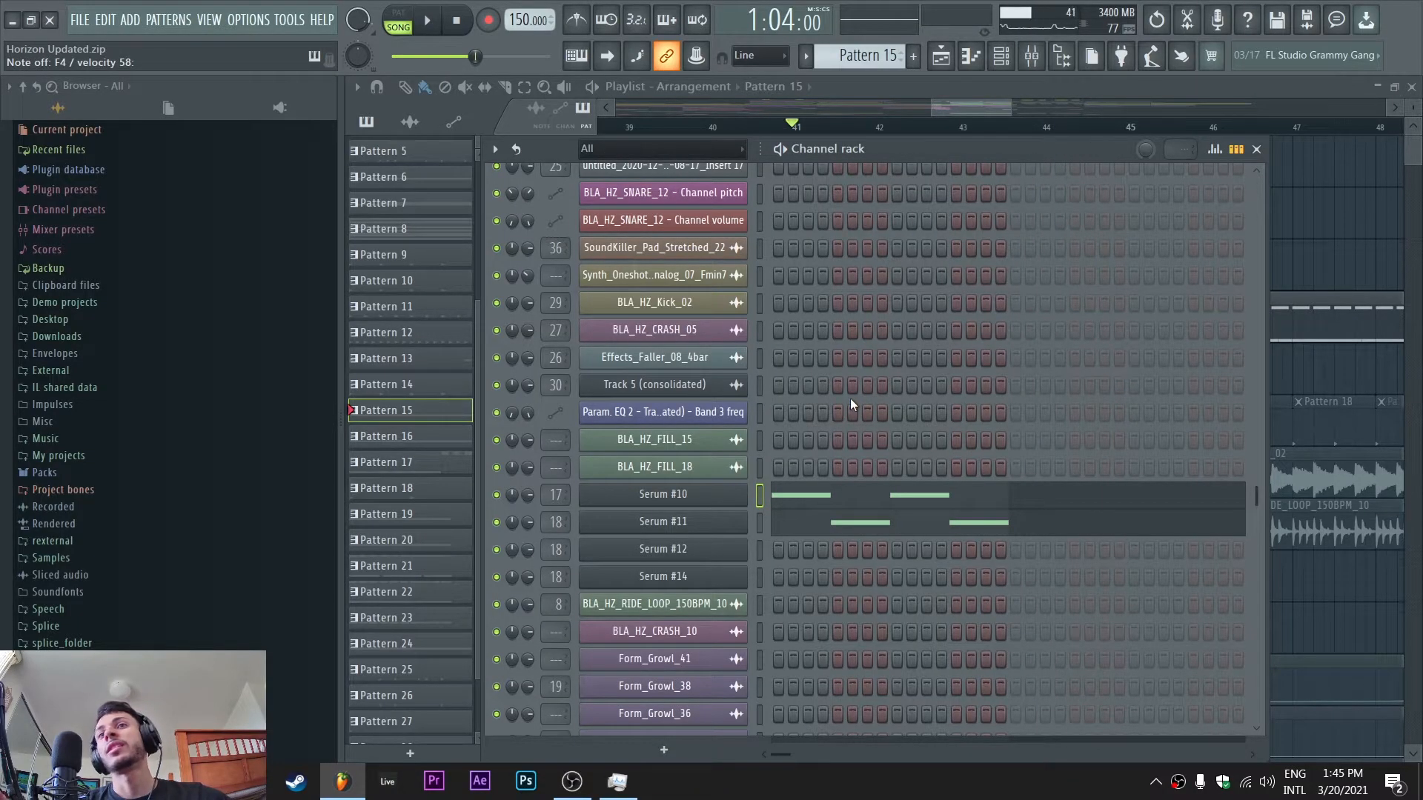
click(740, 526)
drag(544, 123, 729, 179)
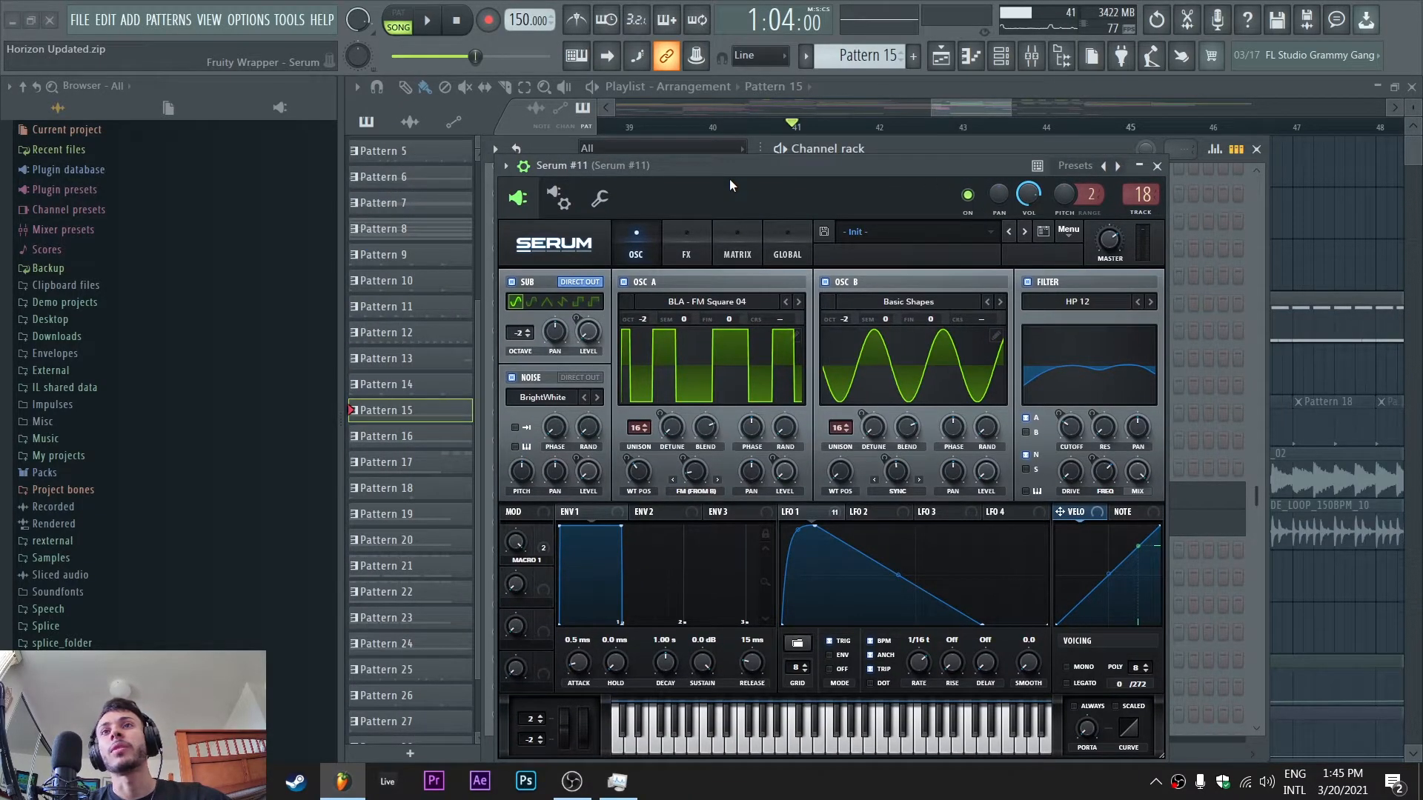
drag(570, 169, 558, 140)
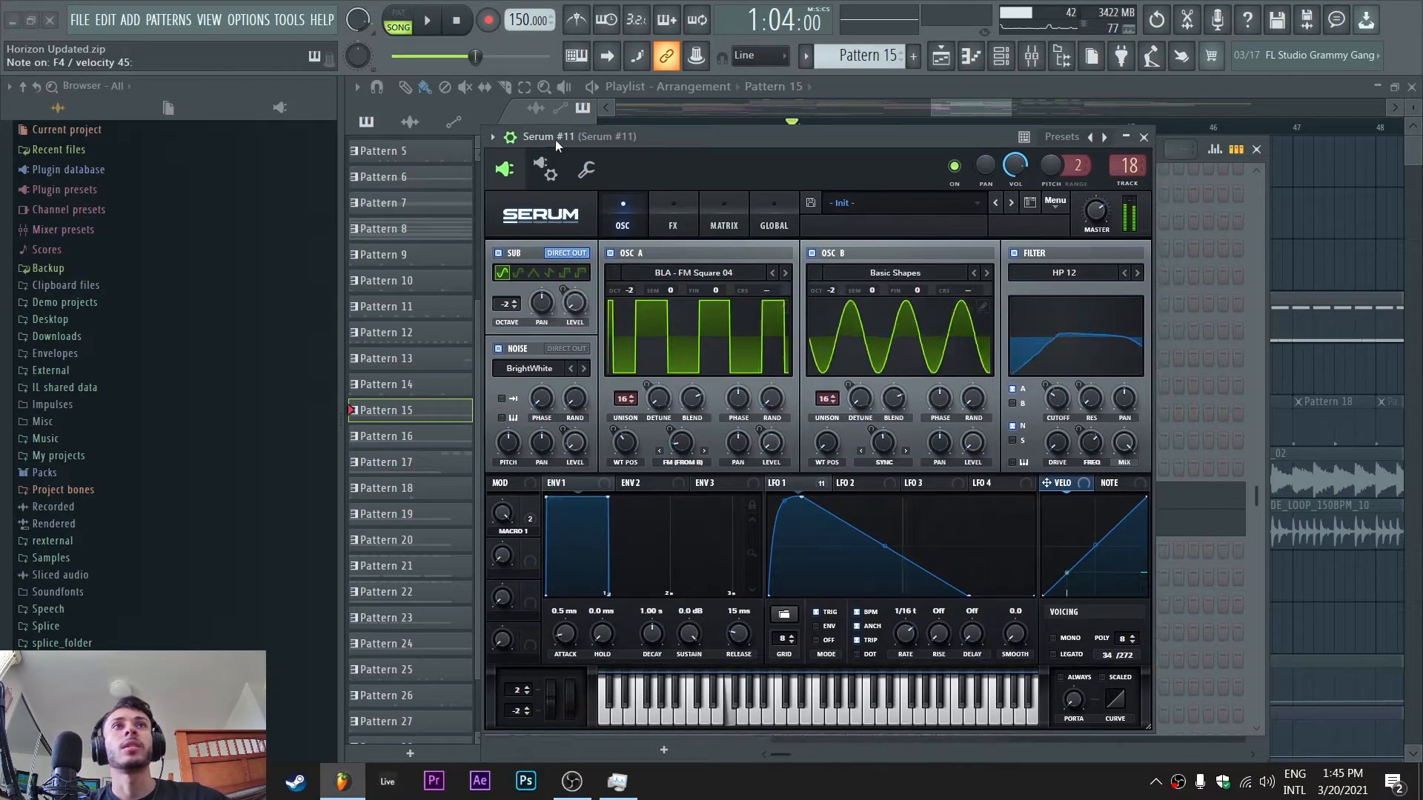
click(511, 137)
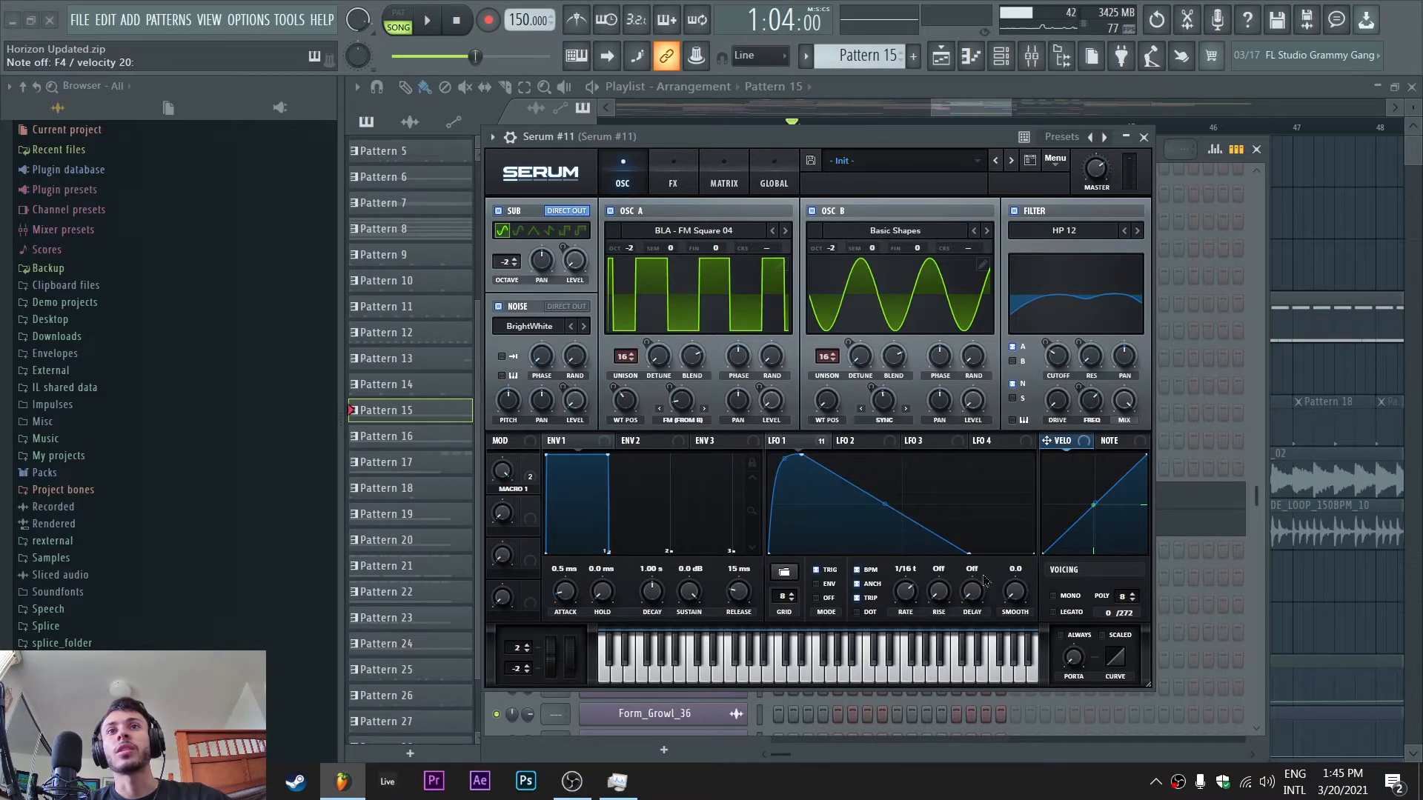
click(660, 179)
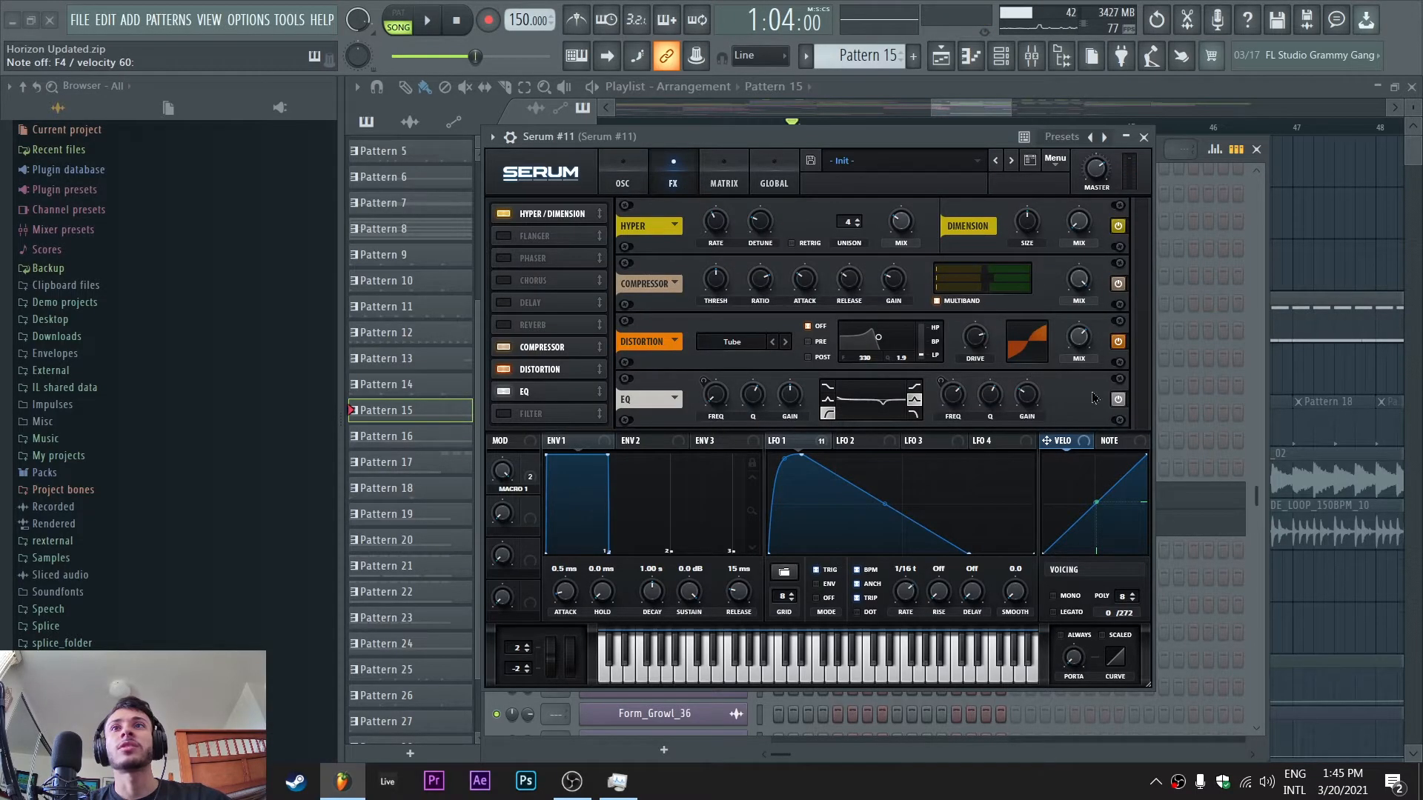
click(621, 181)
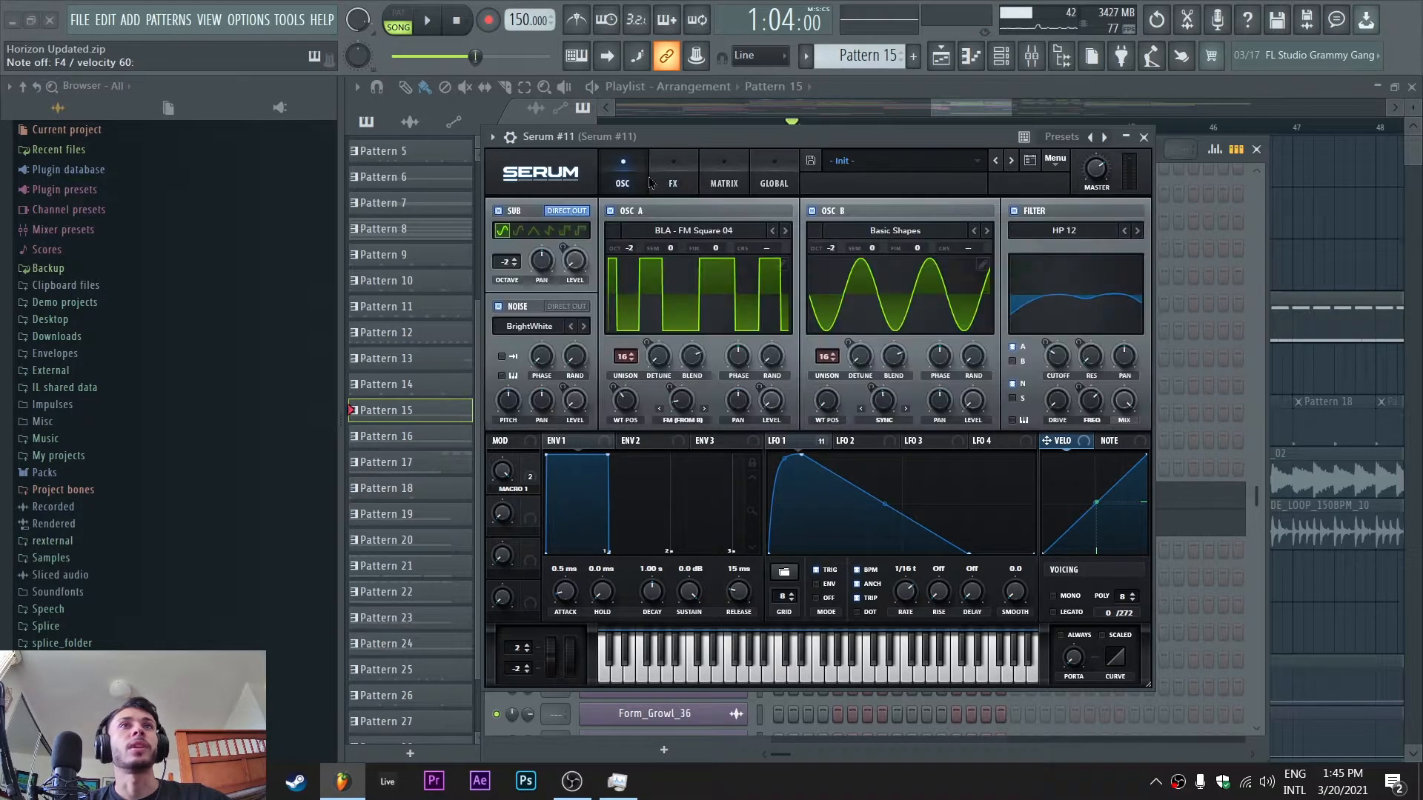
click(1144, 136)
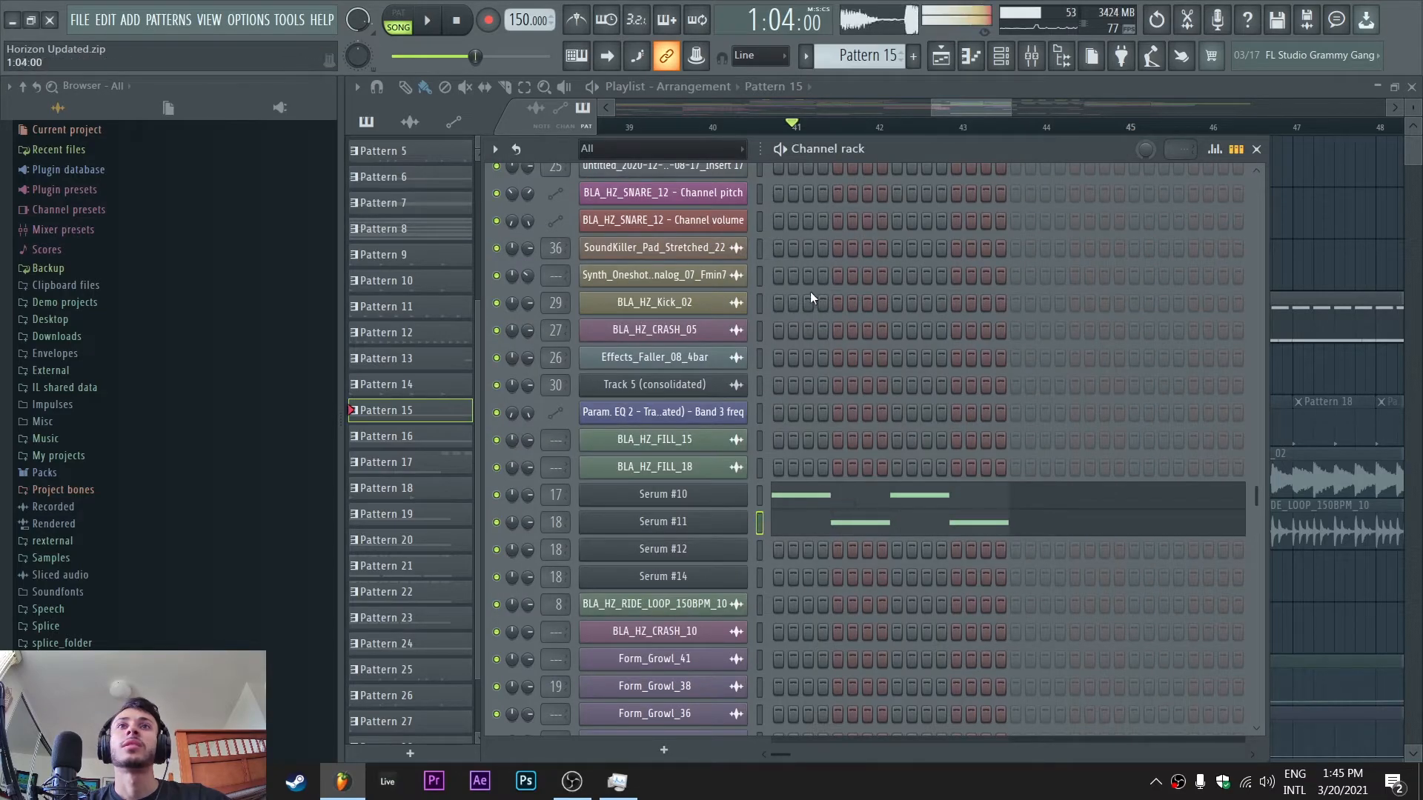
Select Pattern 19 on Track 4 and play it from bar 42
click(940, 108)
click(925, 306)
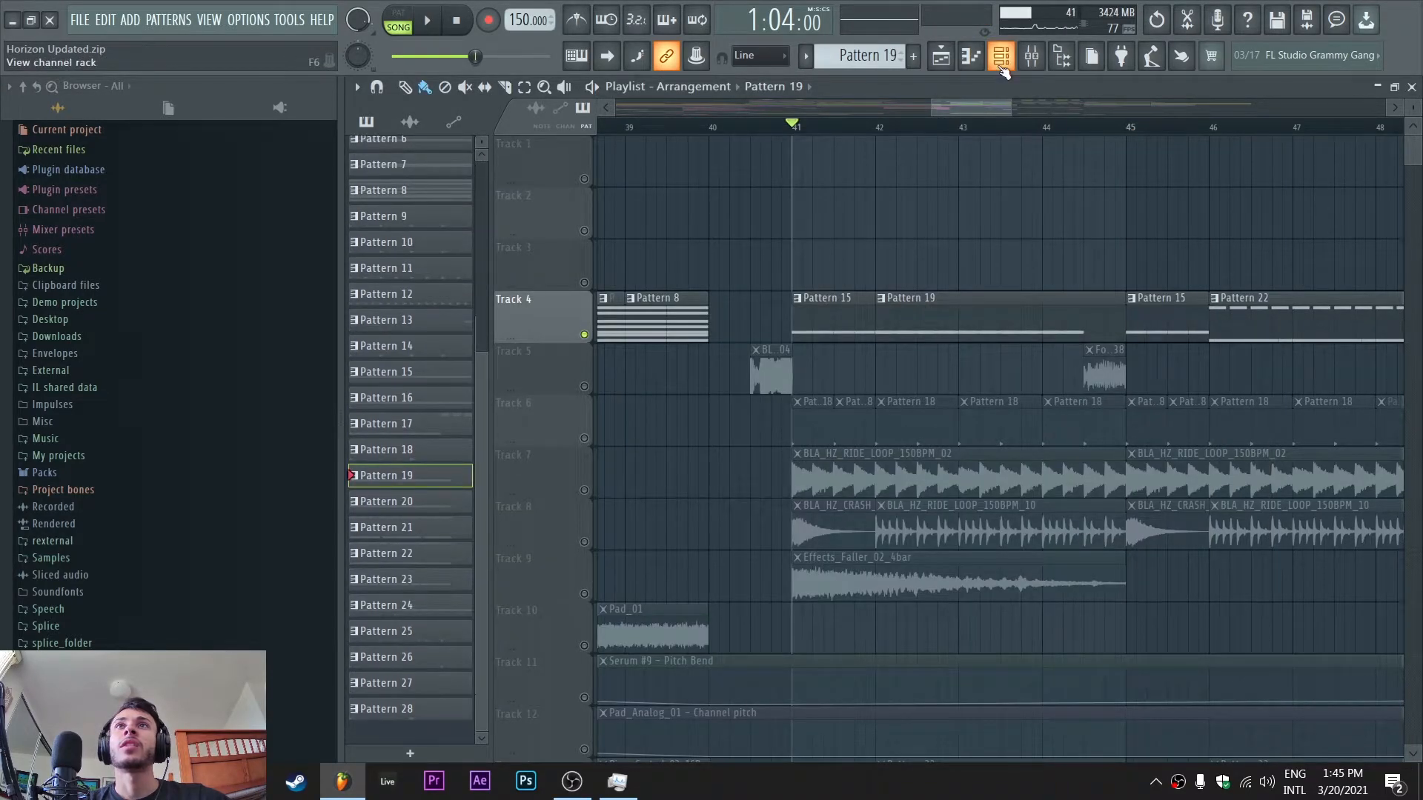
click(1000, 56)
click(946, 104)
click(878, 124)
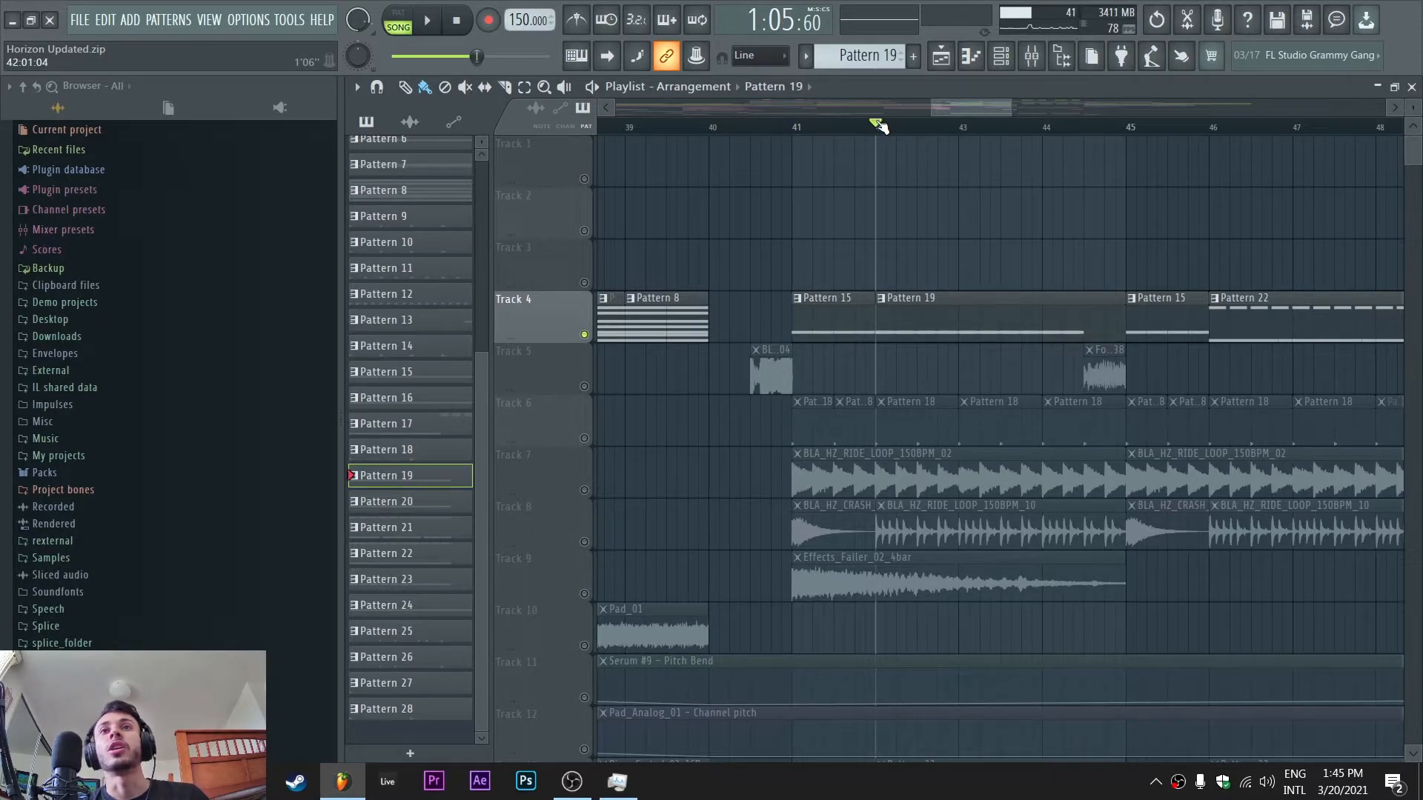
key(space)
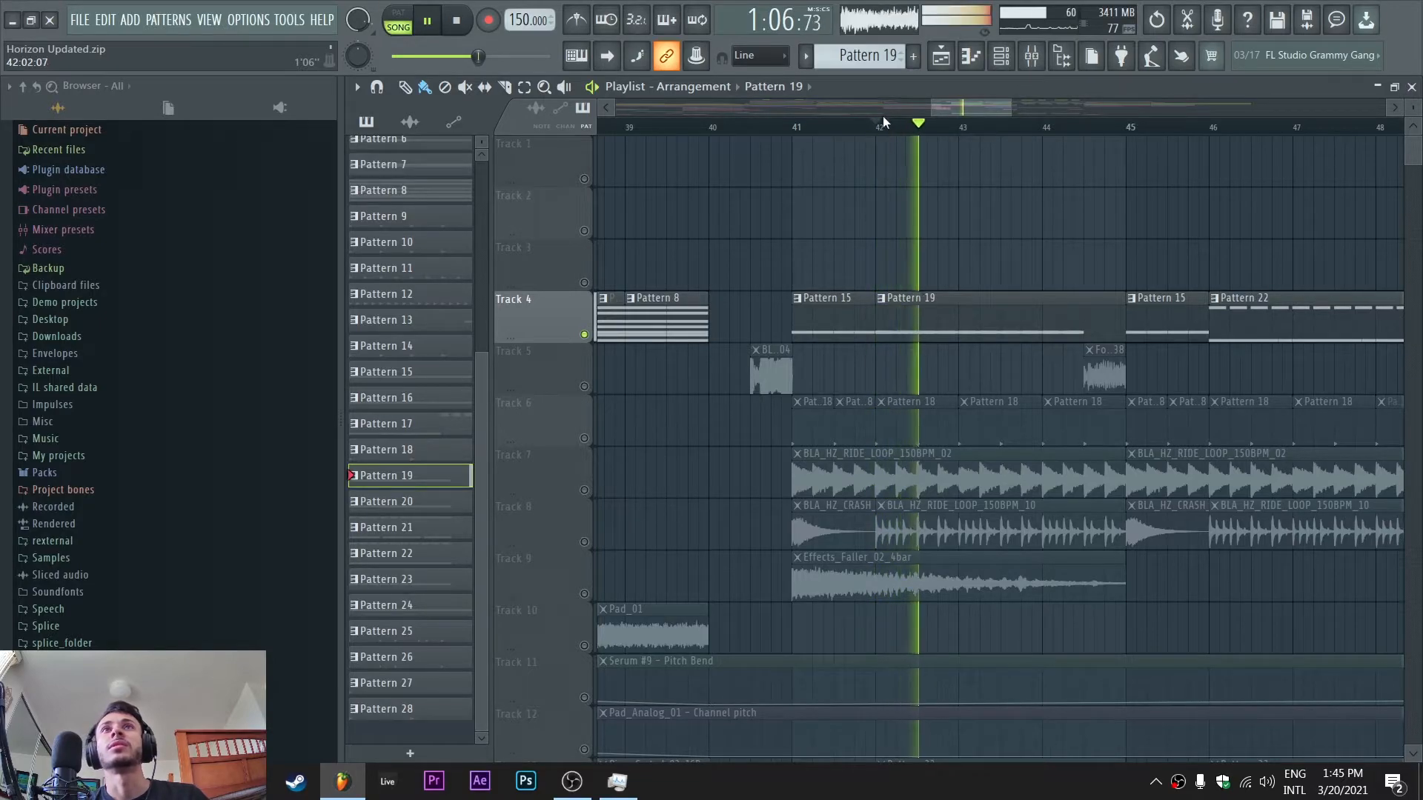
click(1005, 59)
key(space)
Inspect the oscillator settings of Pattern 19's Serum #13 instrument, hiding the wrapper's plugin controls
scroll(869, 394, down, 3)
scroll(869, 394, down, 3)
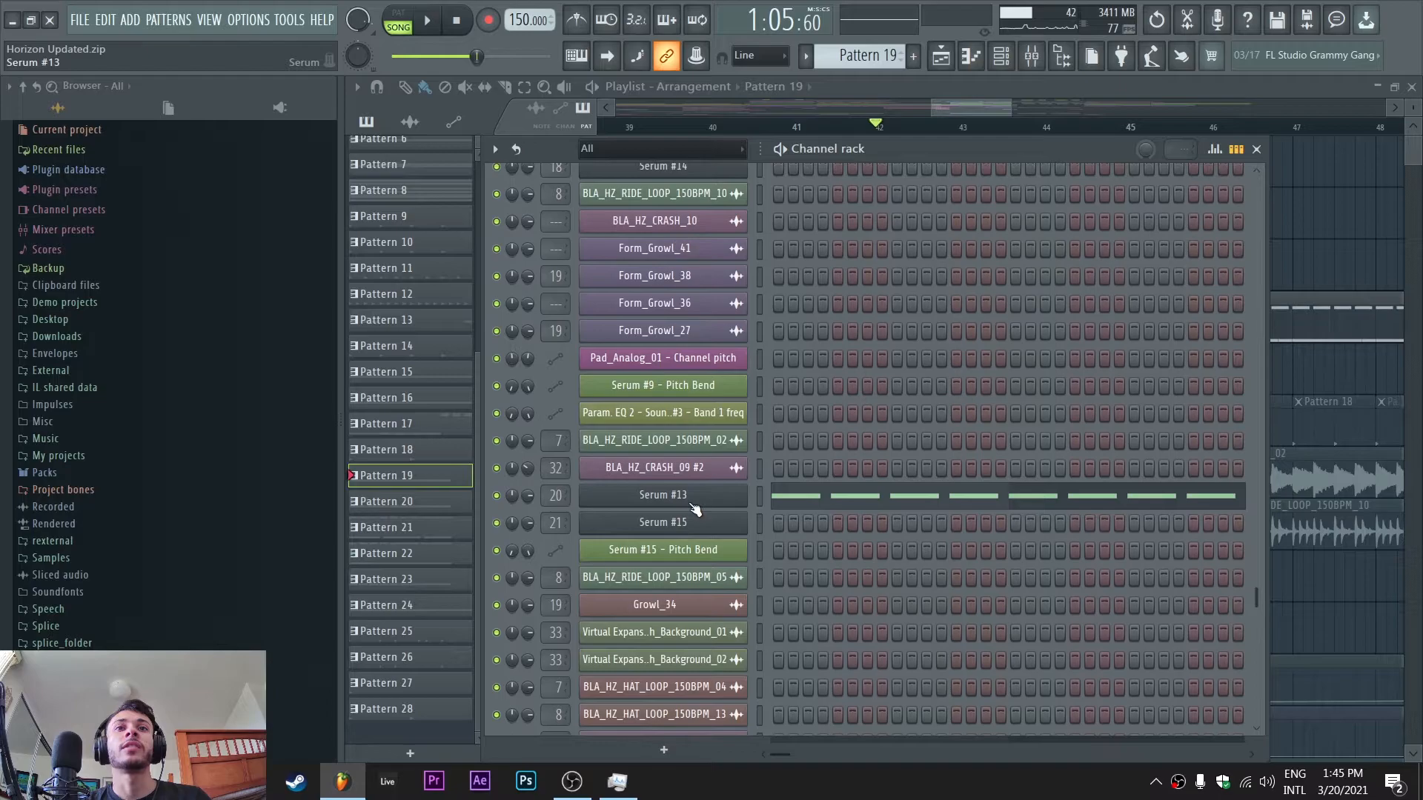
click(689, 495)
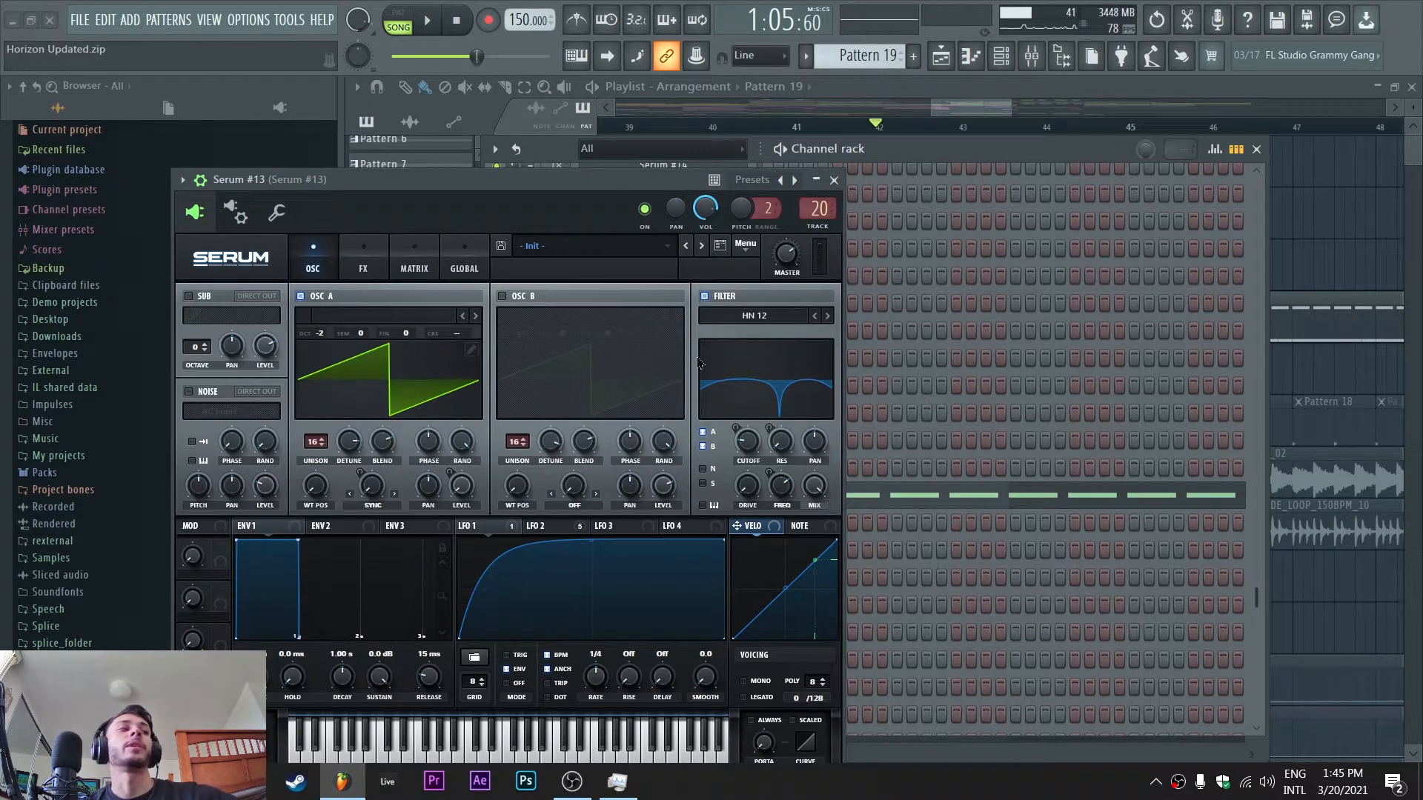
drag(488, 178, 668, 177)
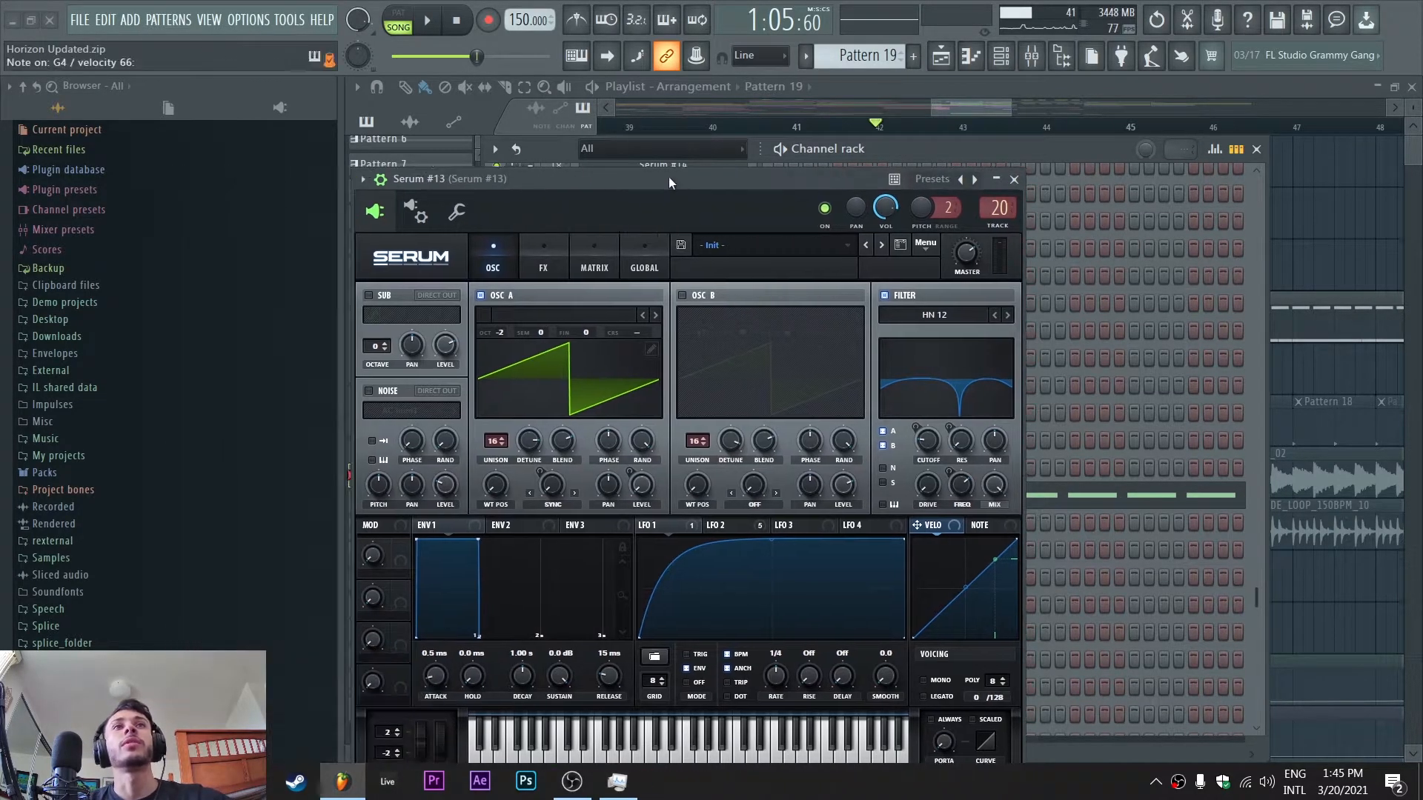
click(380, 179)
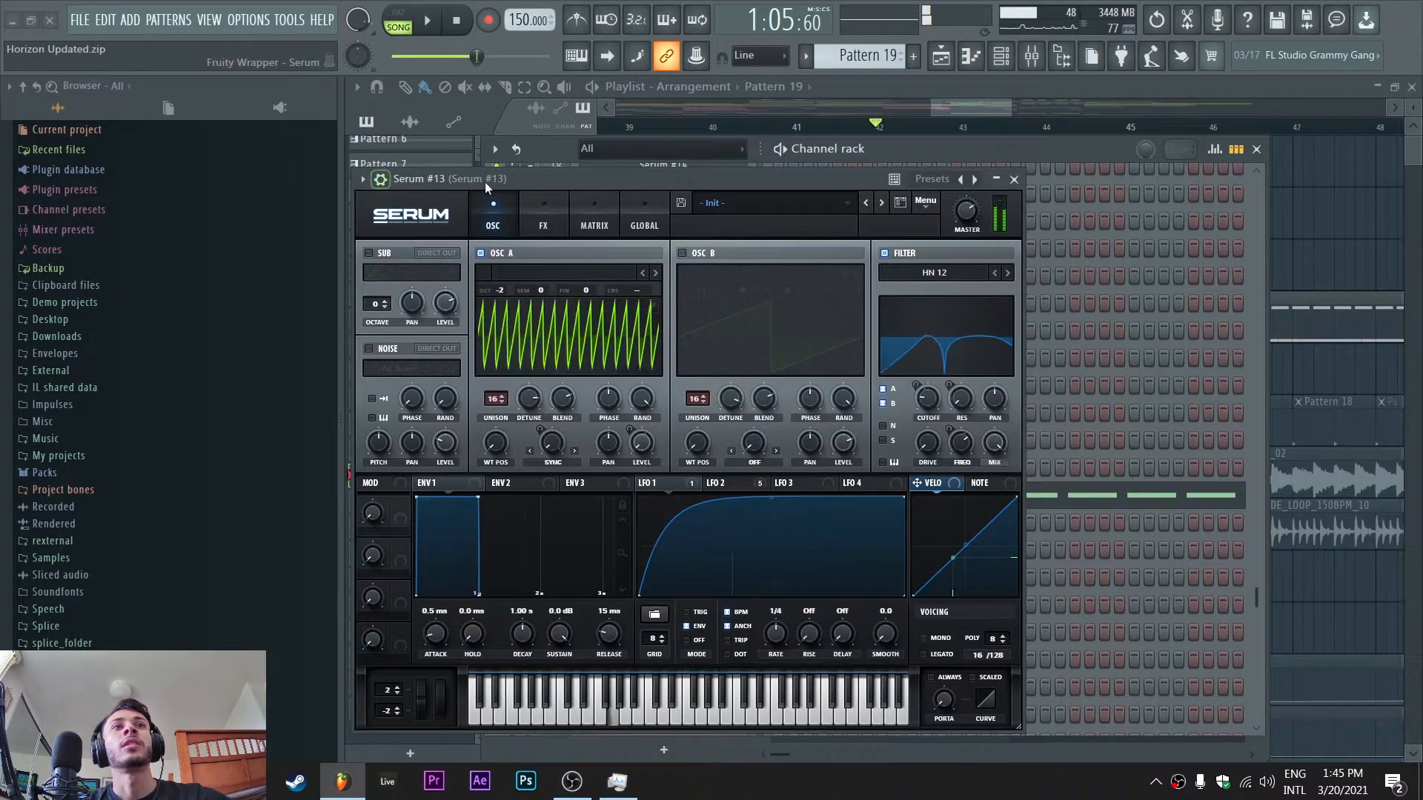
click(1014, 179)
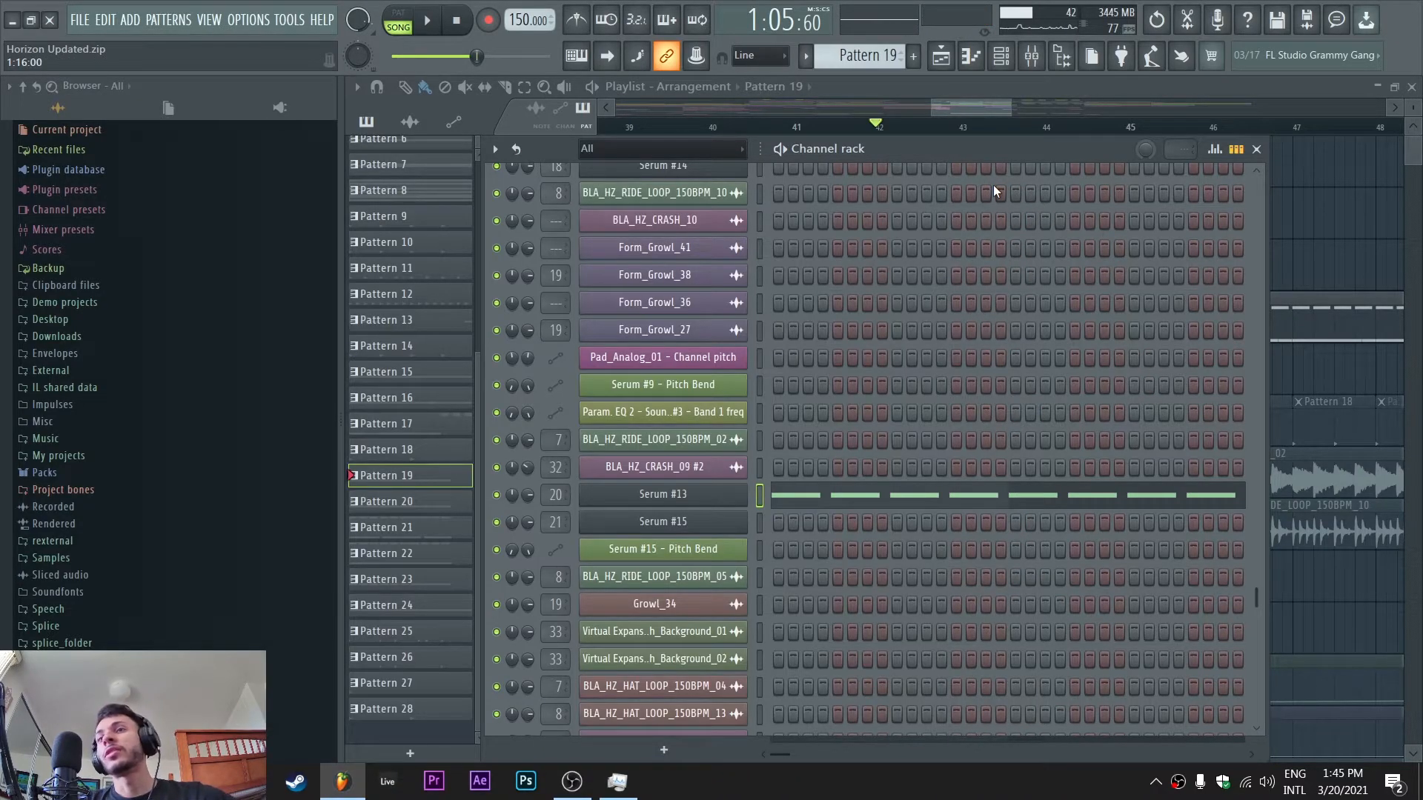
Look through Pattern 19's channels in the channel rack and open Serum #12 to audition its oscillator sound
scroll(955, 444, down, 3)
scroll(954, 443, up, 6)
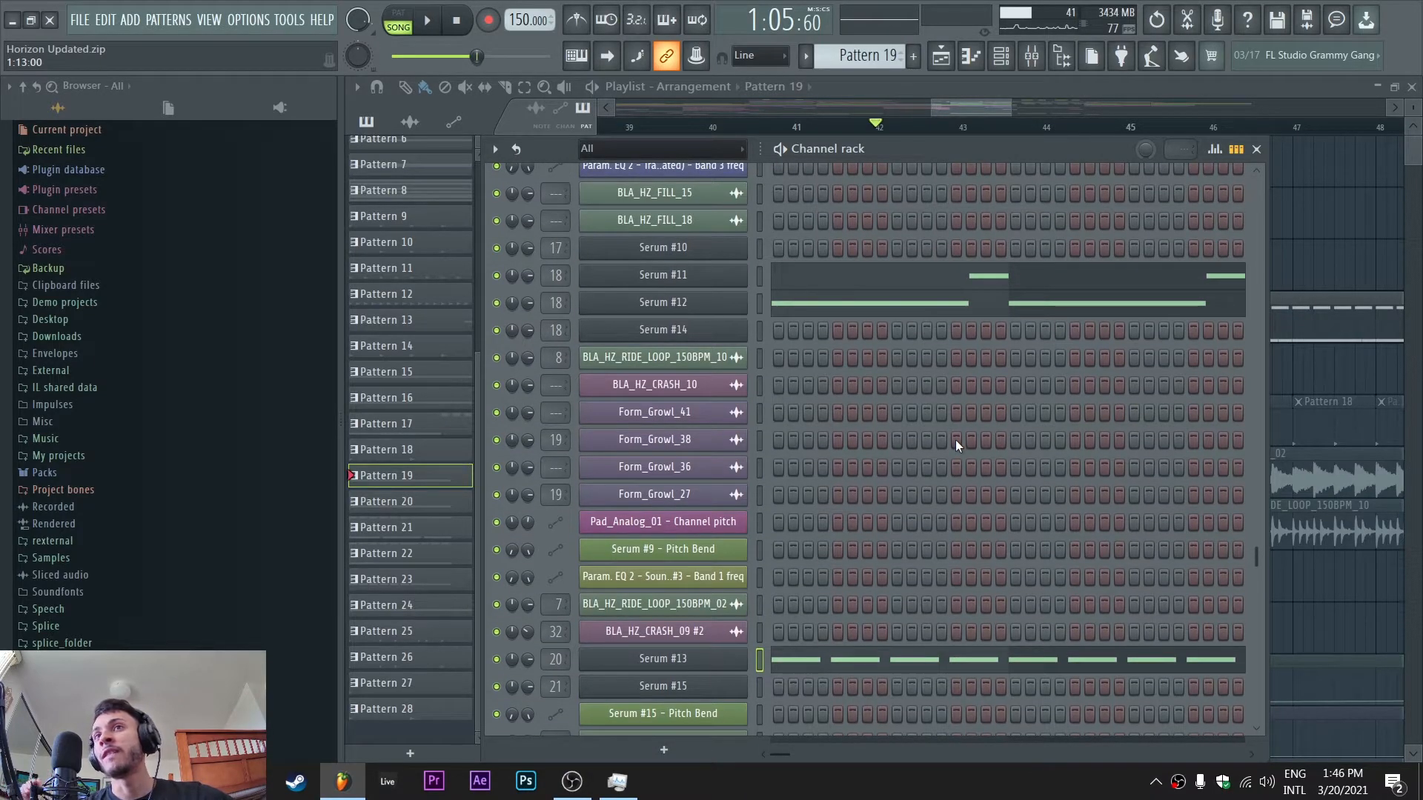
scroll(954, 439, up, 6)
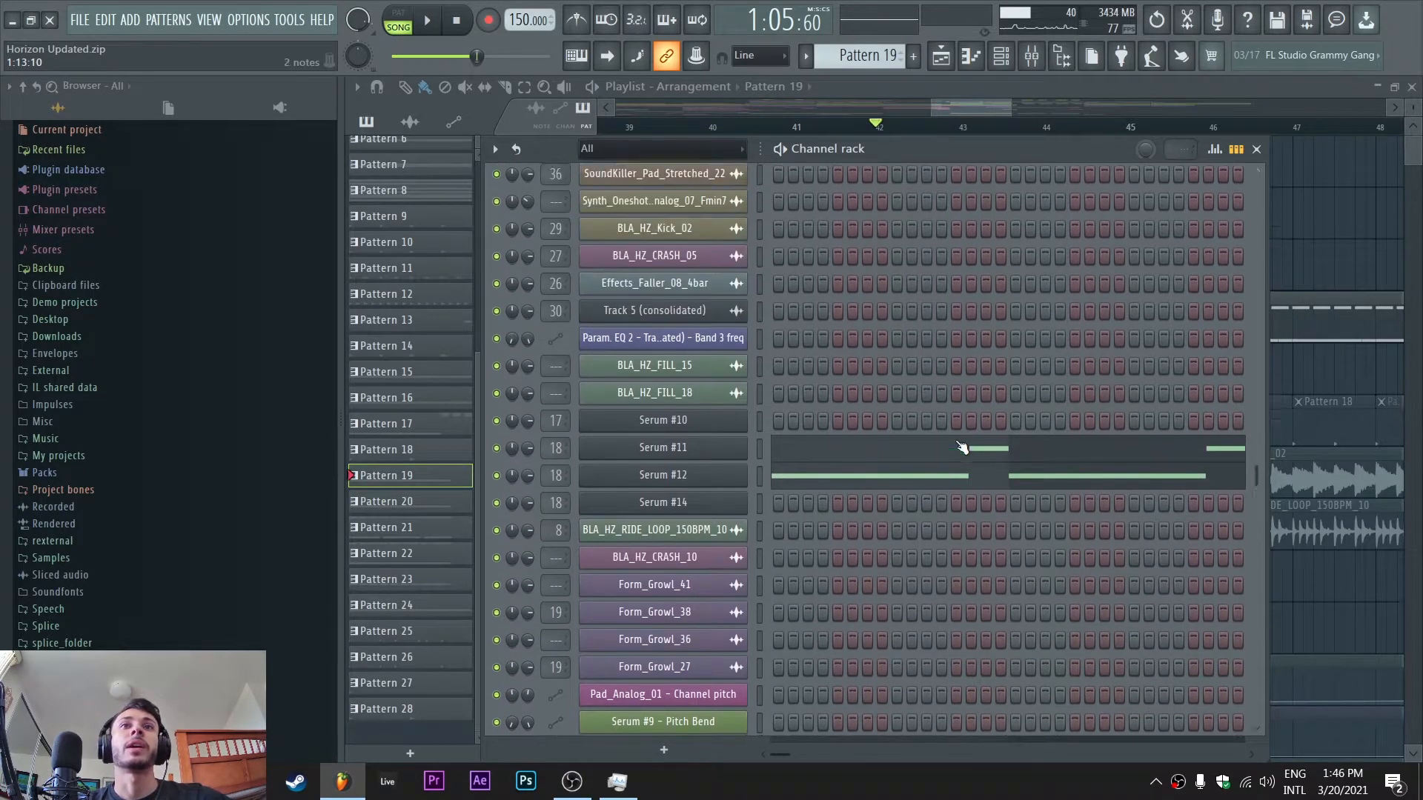
scroll(779, 614, down, 6)
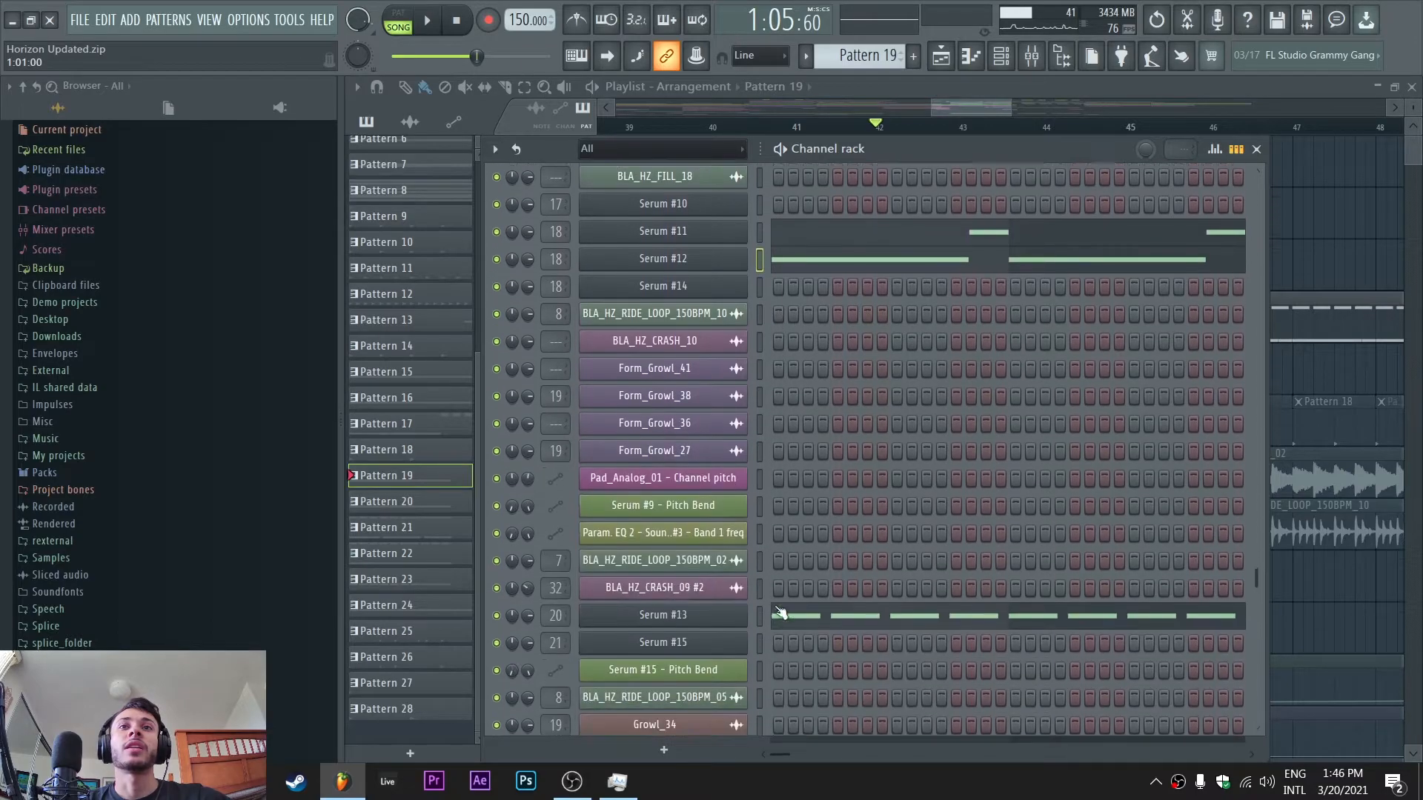
click(678, 304)
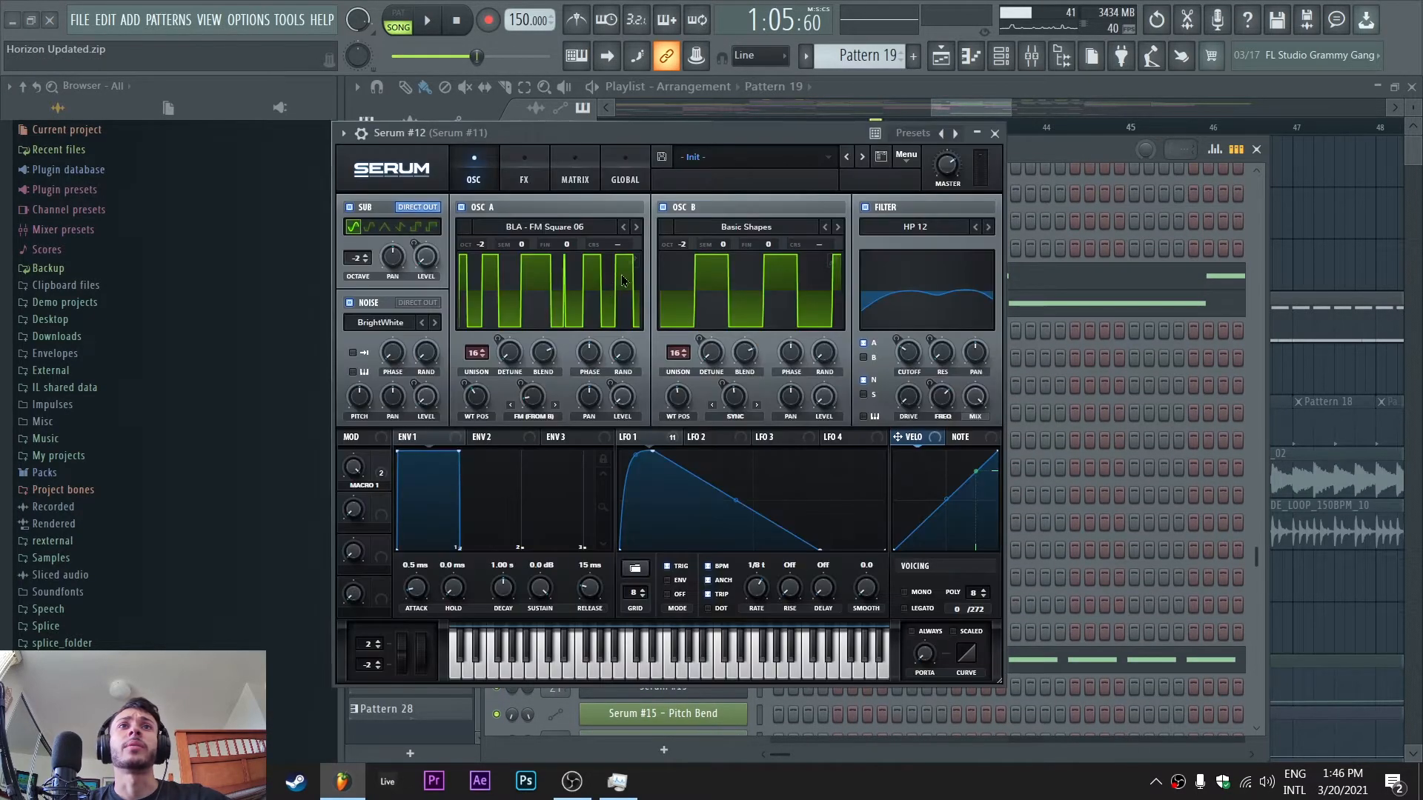
drag(648, 128, 787, 143)
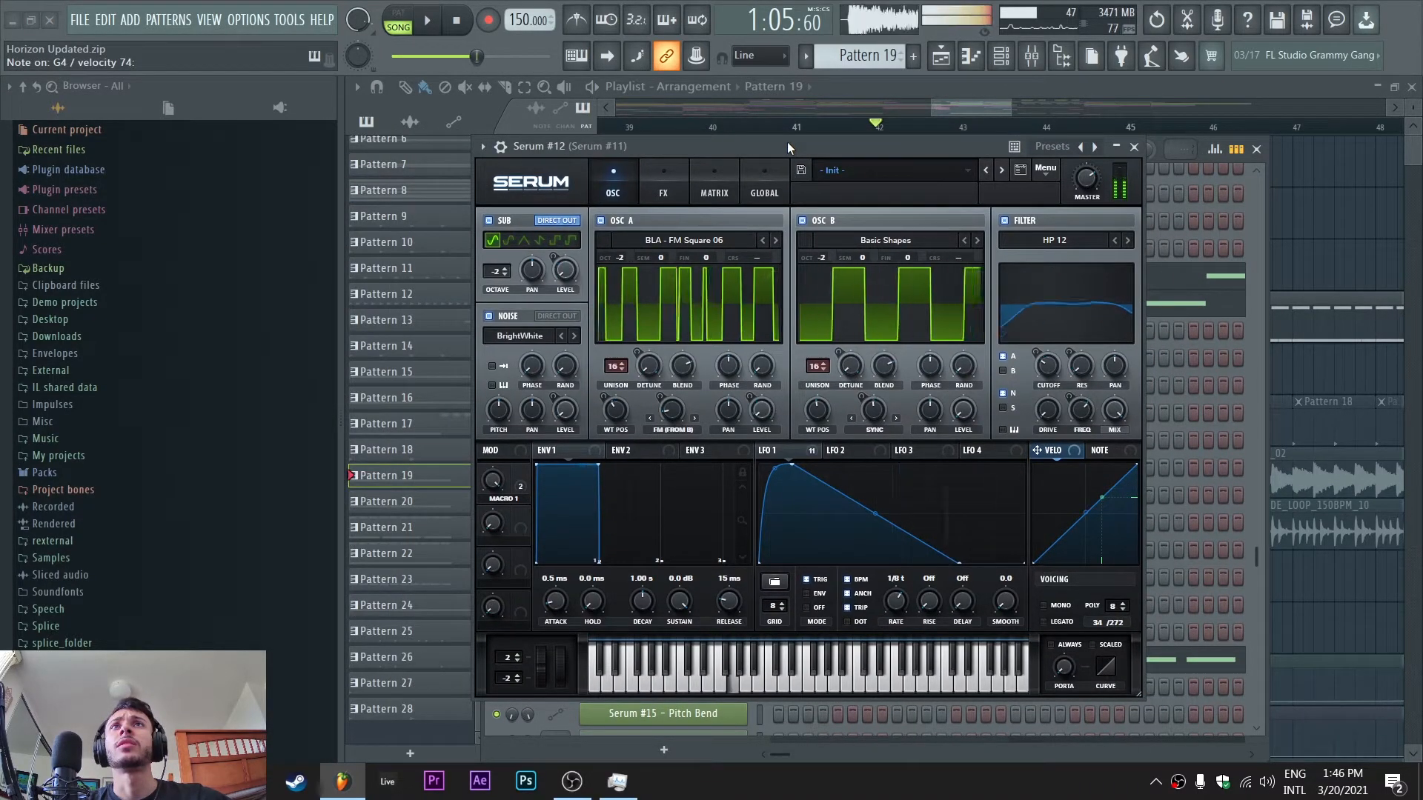
click(1134, 146)
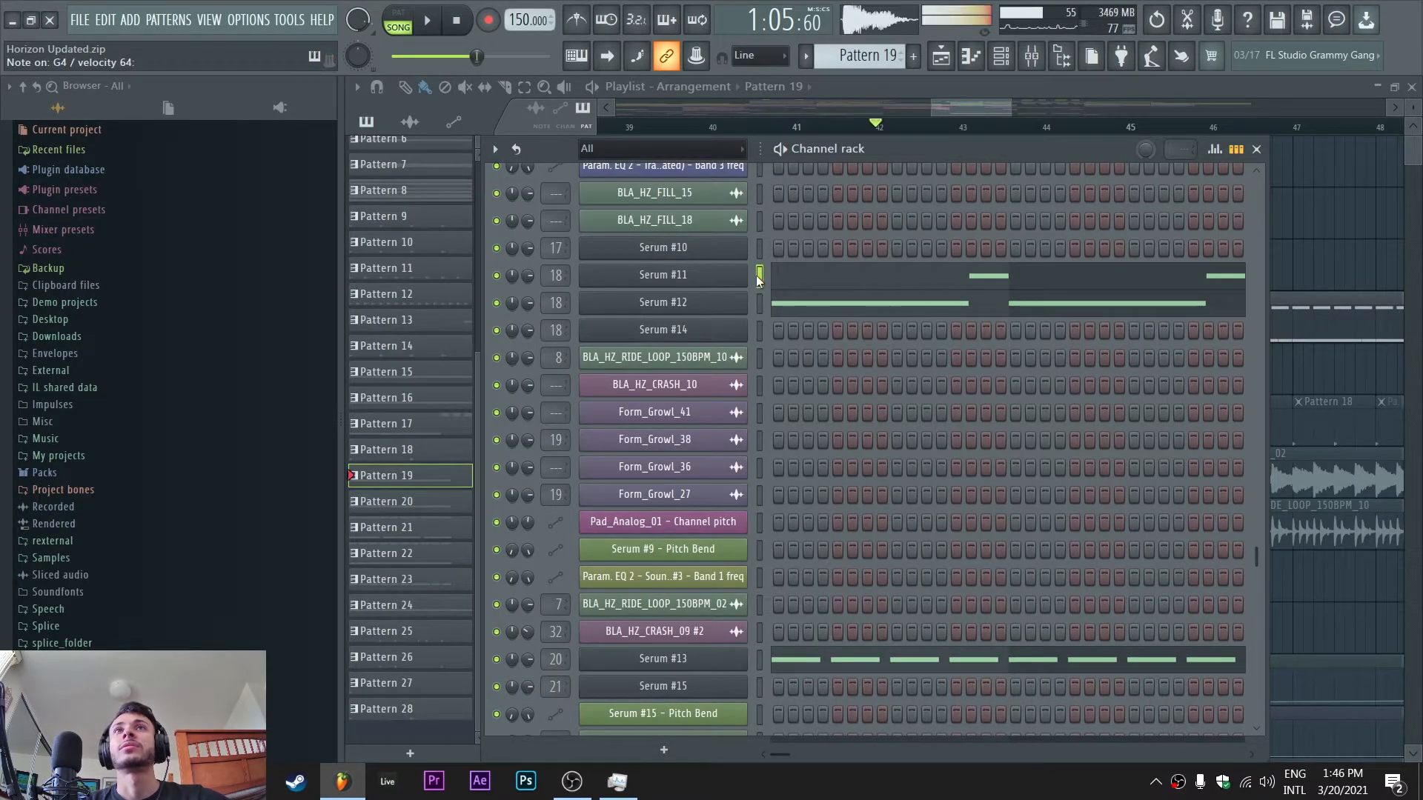
Reopen Serum #12 and examine its effects chain alongside its oscillator settings
click(729, 310)
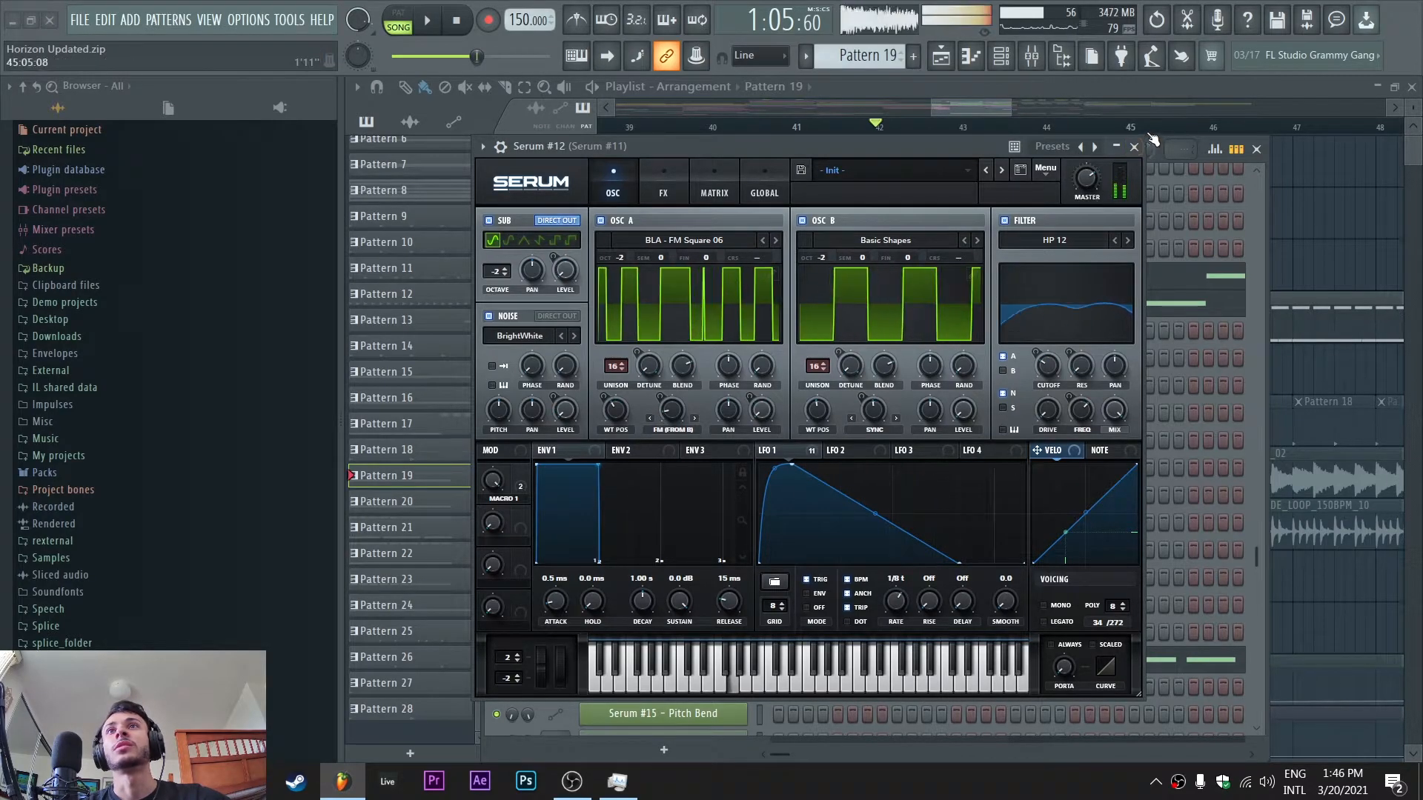
click(674, 178)
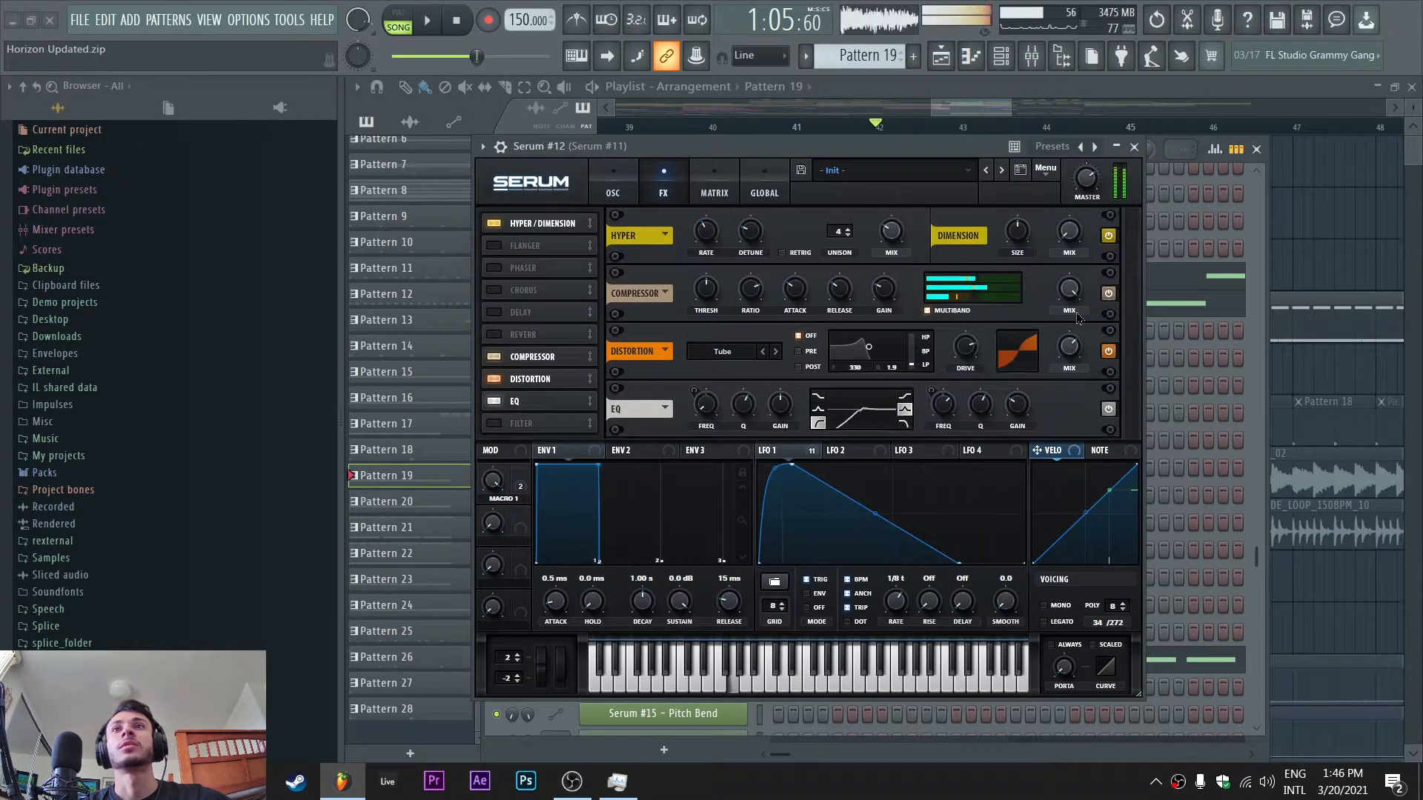
click(615, 178)
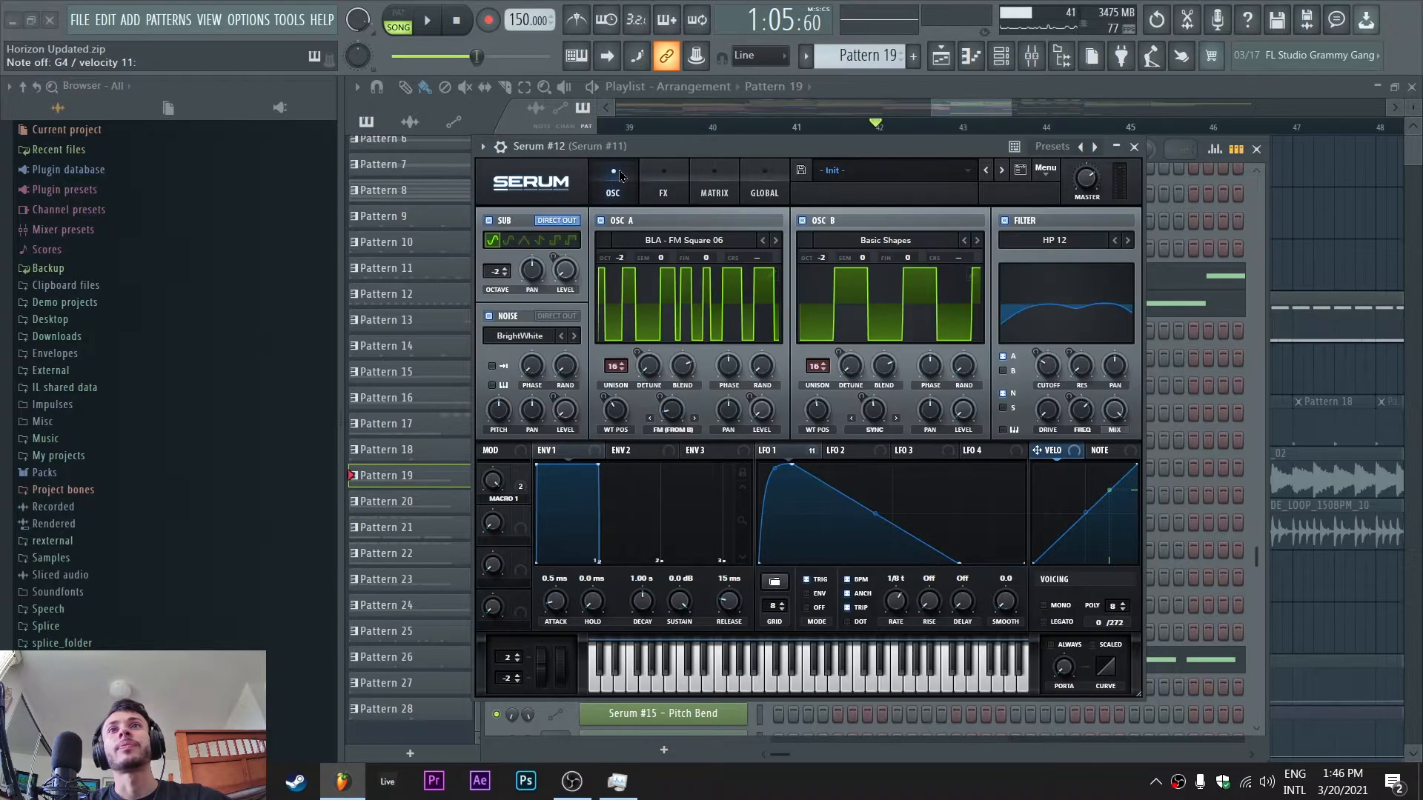
click(675, 171)
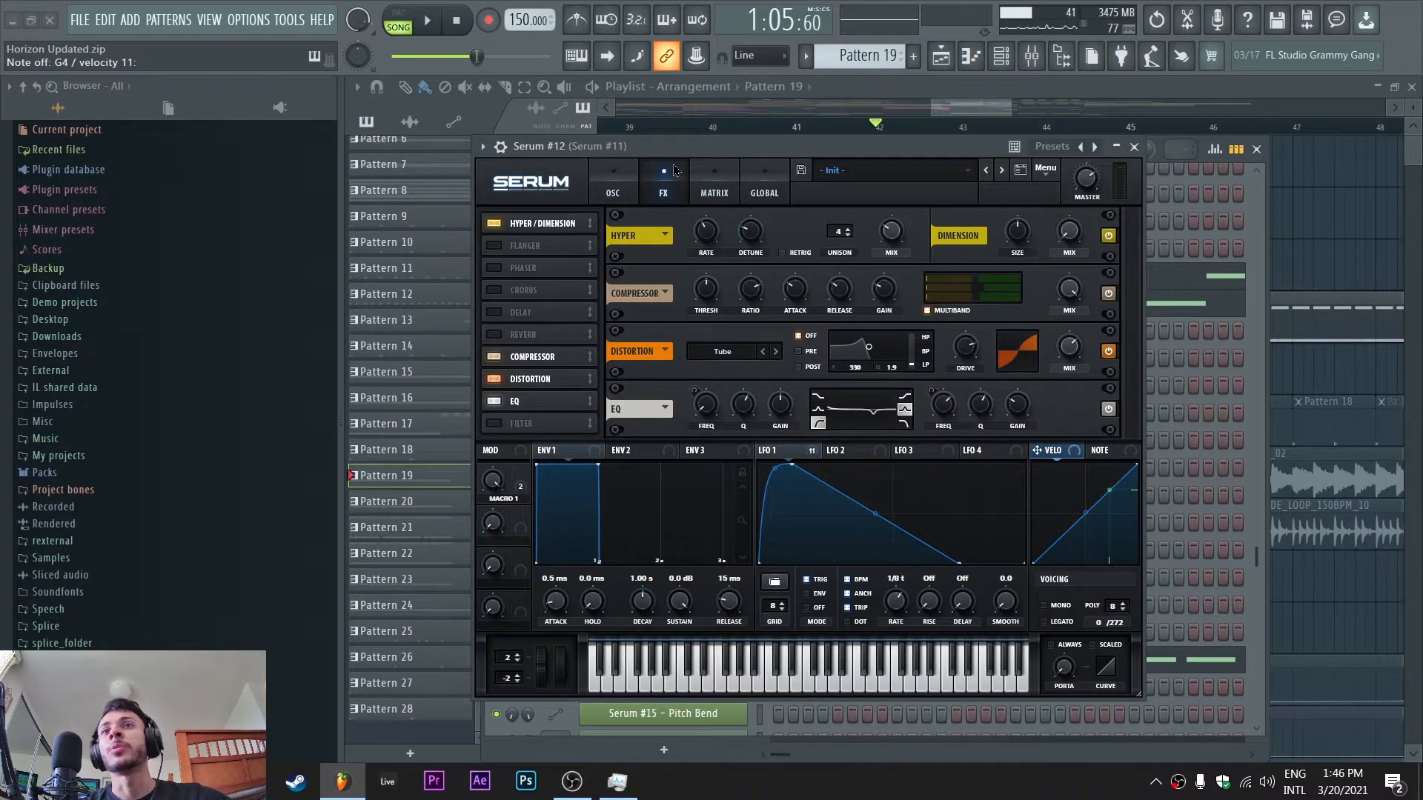
click(1135, 147)
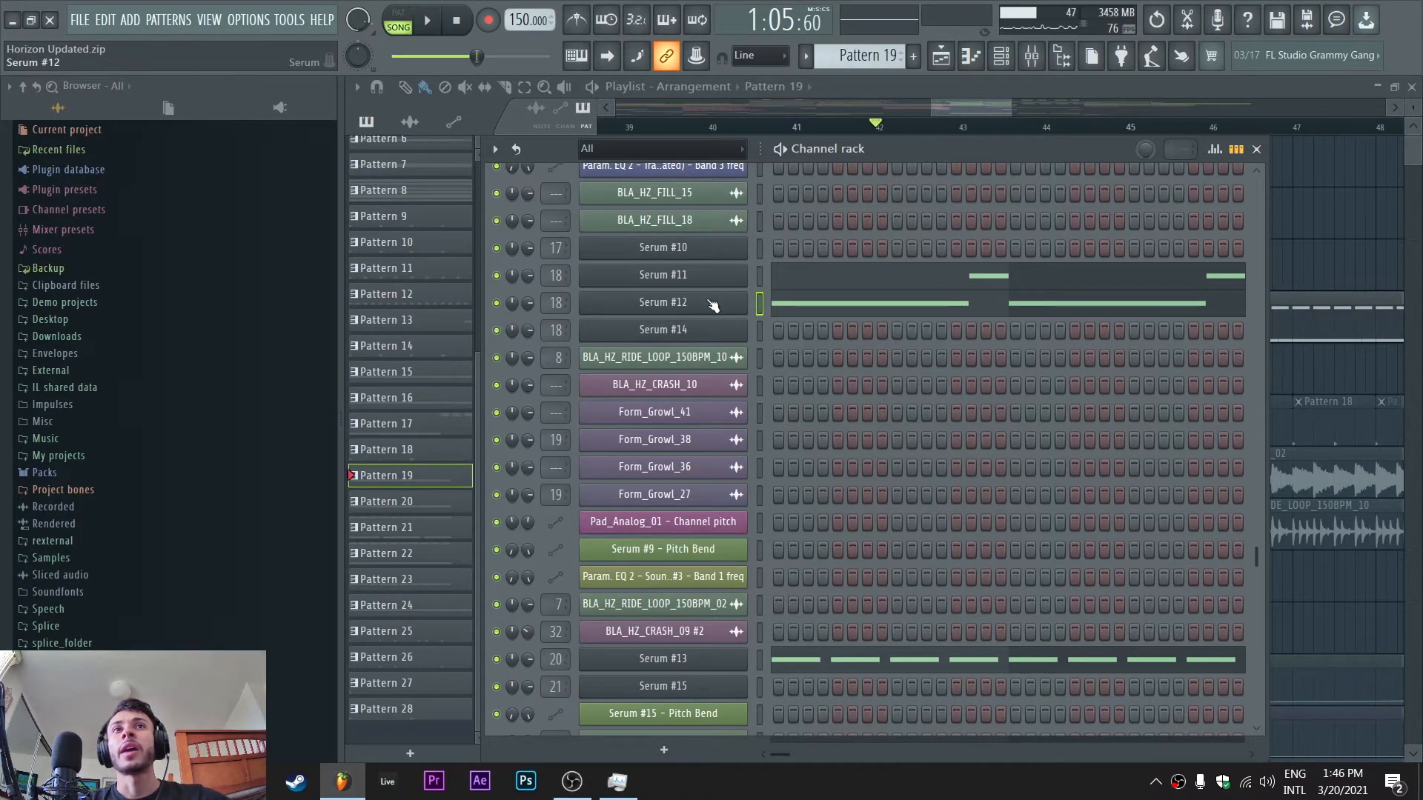
click(711, 305)
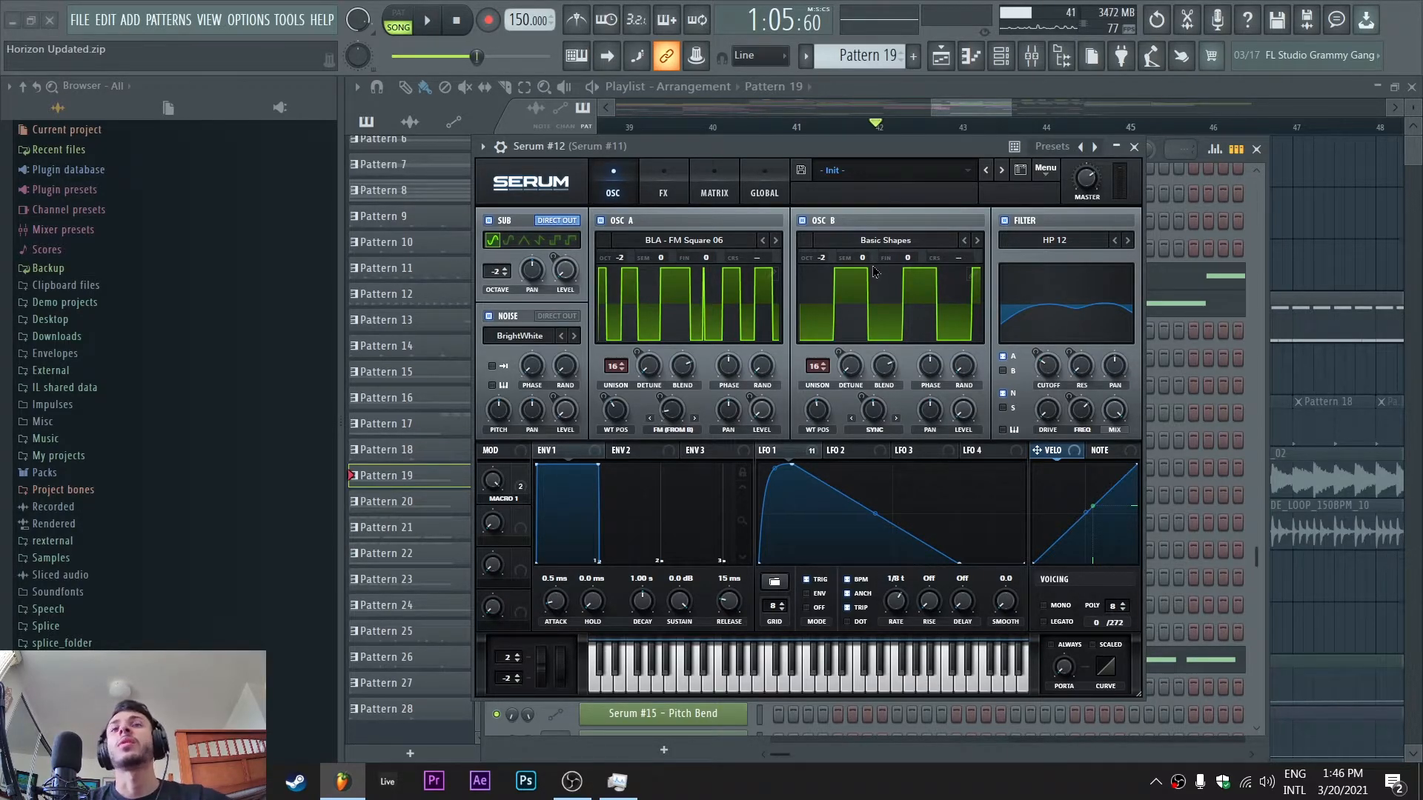
click(1135, 147)
Return to the playlist arrangement and turn all tracks back on
click(965, 112)
scroll(741, 371, down, 5)
scroll(734, 377, up, 3)
scroll(733, 379, up, 1)
scroll(732, 381, down, 7)
click(585, 493)
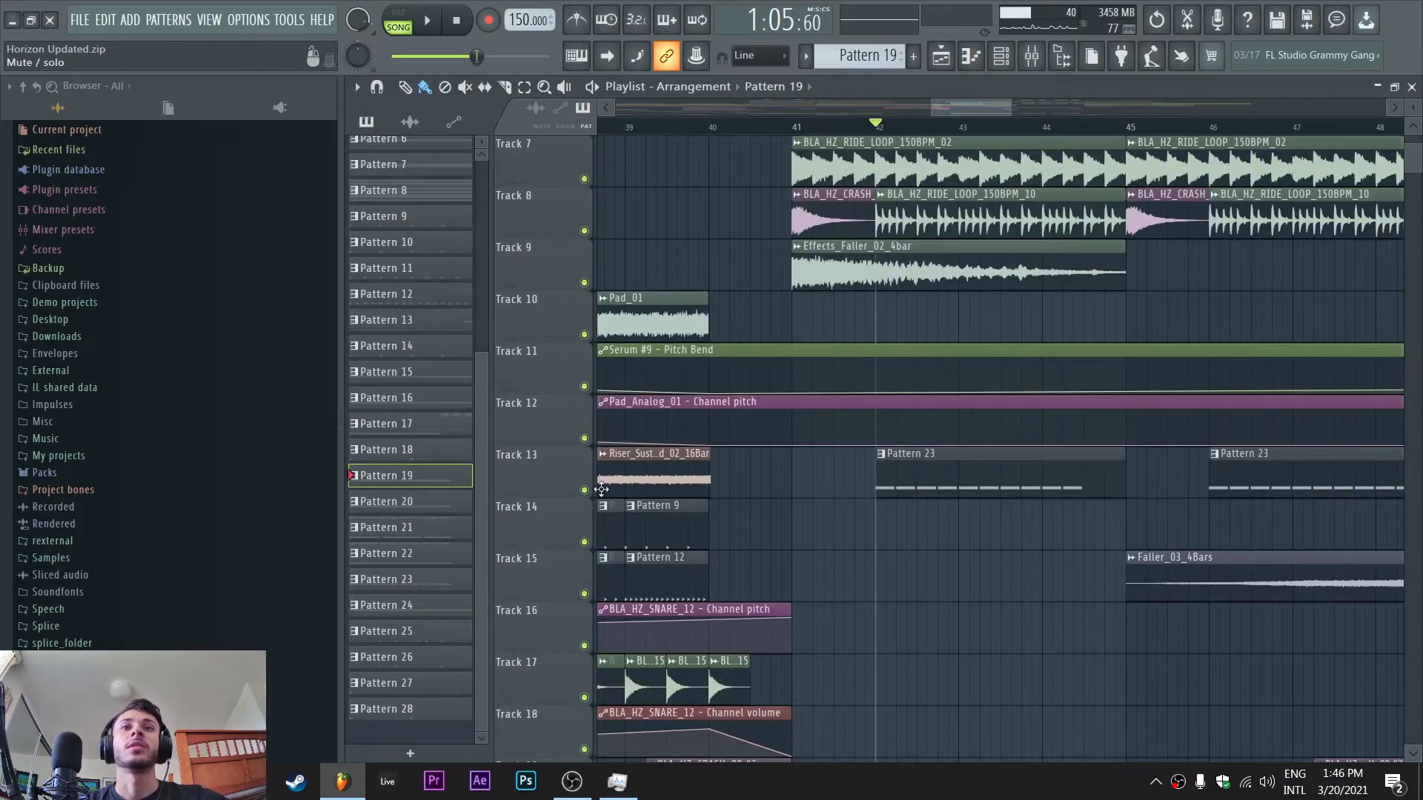
Solo Track 5 and play its growl clip just before bar 45
mouse_move(992, 117)
mouse_down()
mouse_move(1013, 115)
mouse_move(962, 113)
mouse_move(1007, 108)
mouse_up()
scroll(995, 100, down, 2)
scroll(1070, 238, up, 2)
scroll(1052, 222, up, 5)
click(804, 126)
ctrl+click(585, 386)
key(space)
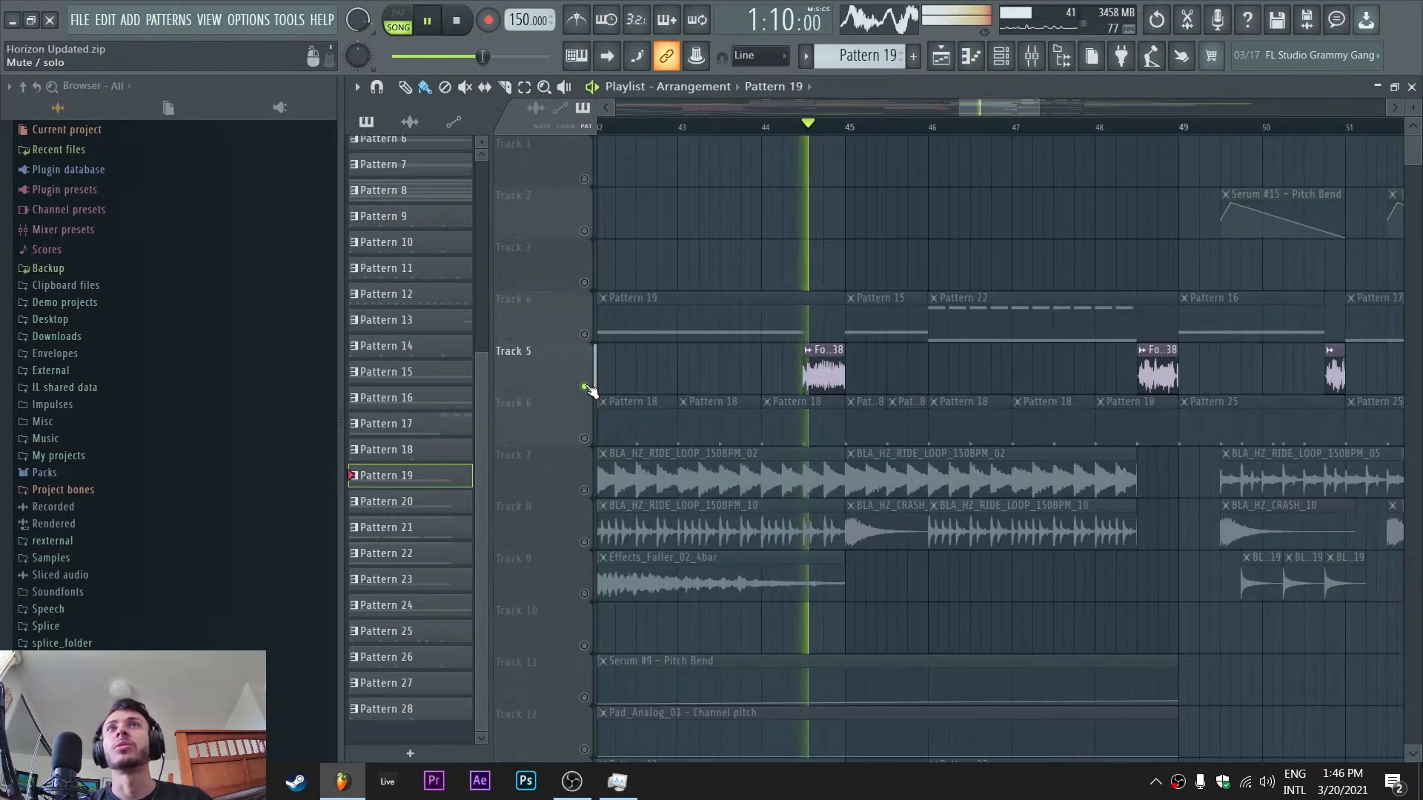
key(space)
Play the Track 5 growl clip just before bar 49 and end the track's solo
click(1141, 128)
key(space)
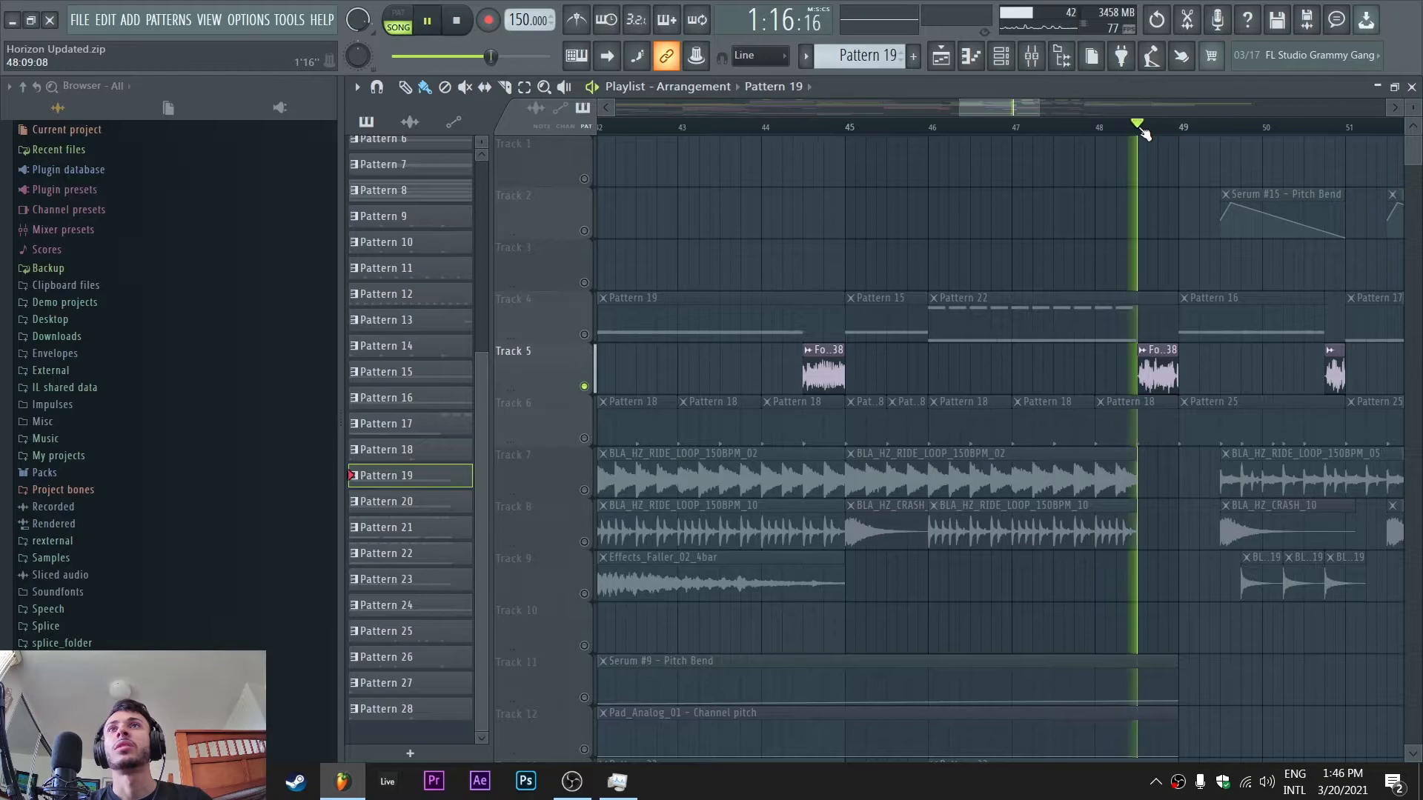
key(space)
ctrl+click(585, 386)
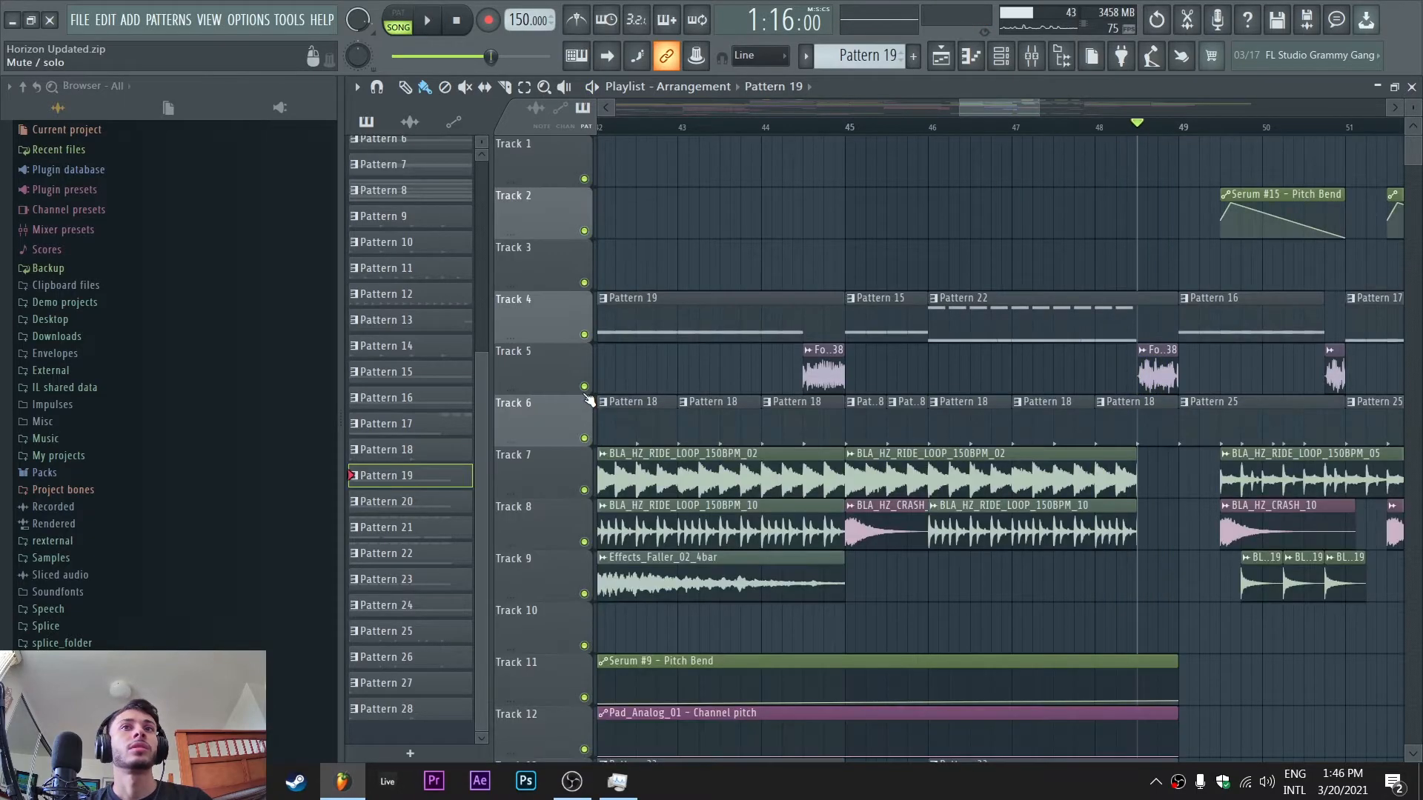
Play the full arrangement from bar 46 to bar 49 while looking over the layered tracks
mouse_move(959, 113)
mouse_down()
mouse_move(914, 110)
mouse_move(981, 109)
mouse_up()
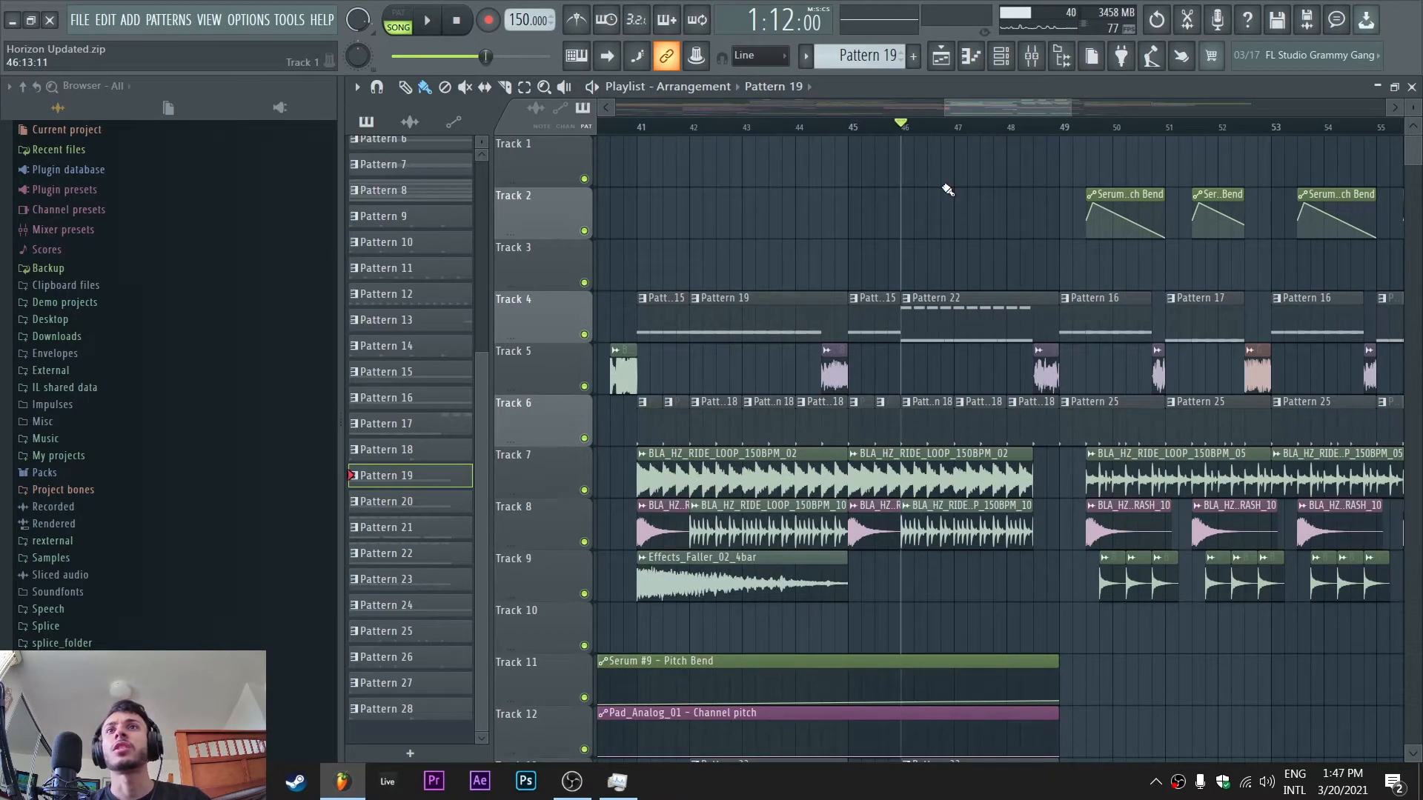
scroll(947, 237, down, 5)
key(space)
scroll(988, 374, up, 4)
scroll(988, 374, down, 4)
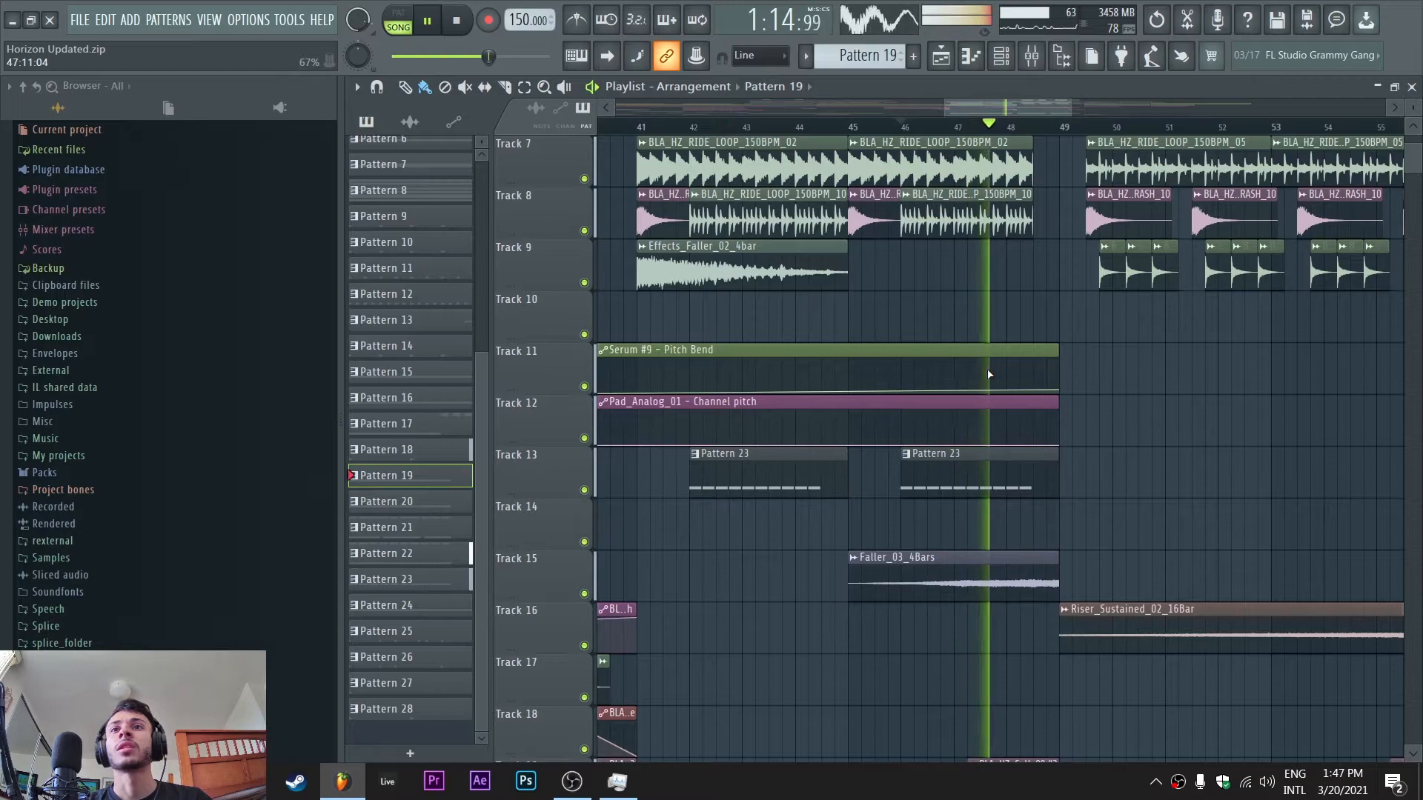
scroll(989, 374, up, 4)
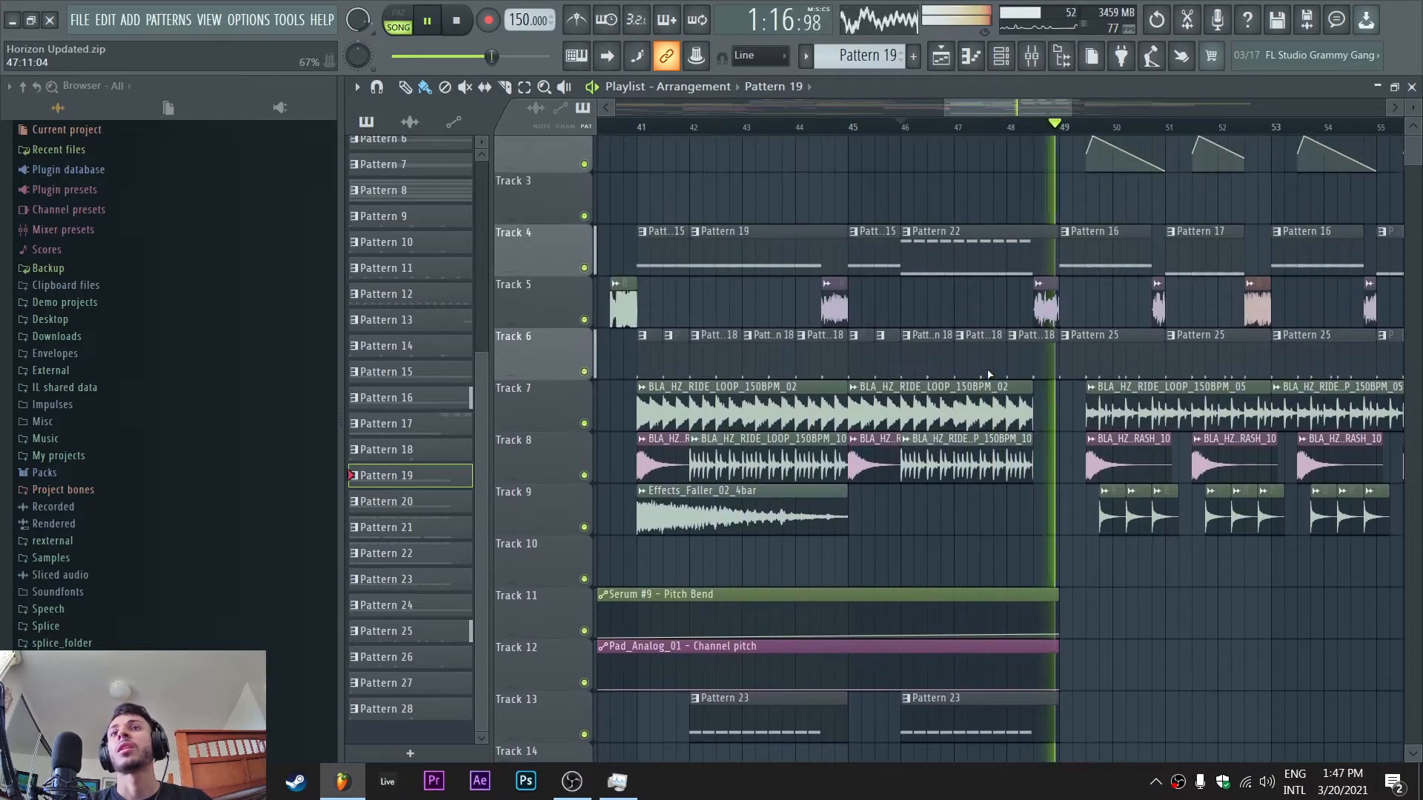
key(space)
scroll(989, 367, up, 2)
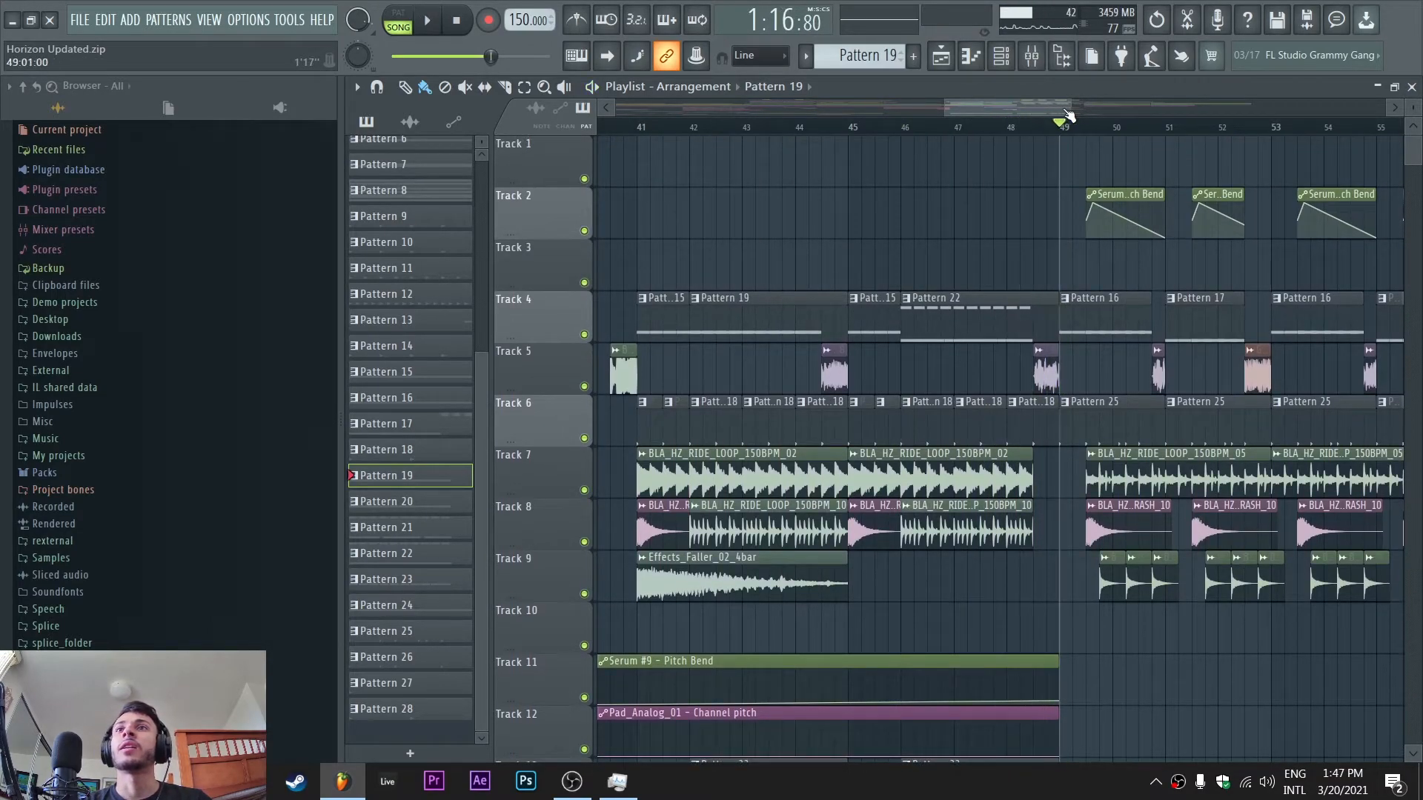
Widen the playlist view past bar 65 and play the full arrangement from bar 49
drag(1052, 105, 1213, 142)
key(space)
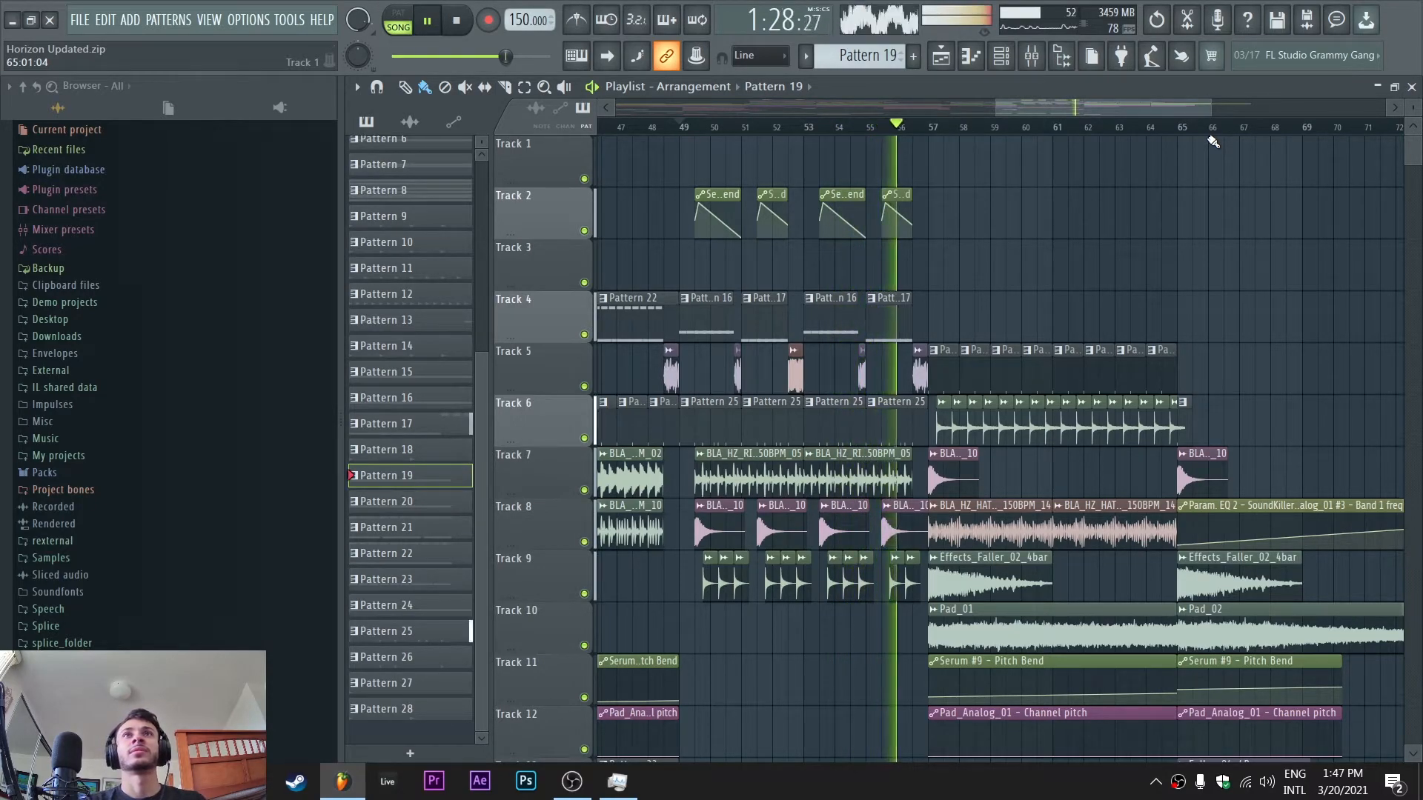
key(space)
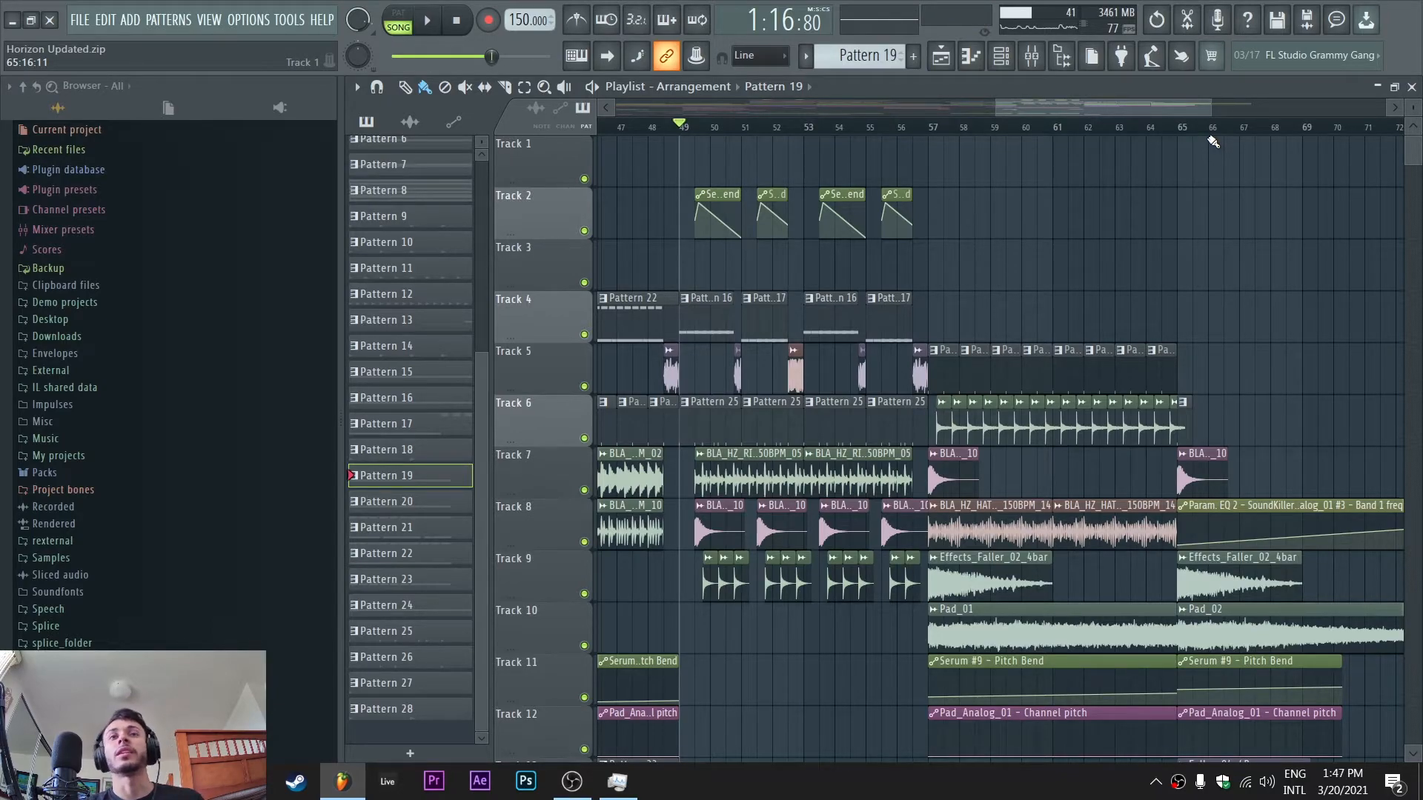
Solo Track 4 together with the Serum pitch bend automation on Track 2 and play them from bar 49
ctrl+click(584, 335)
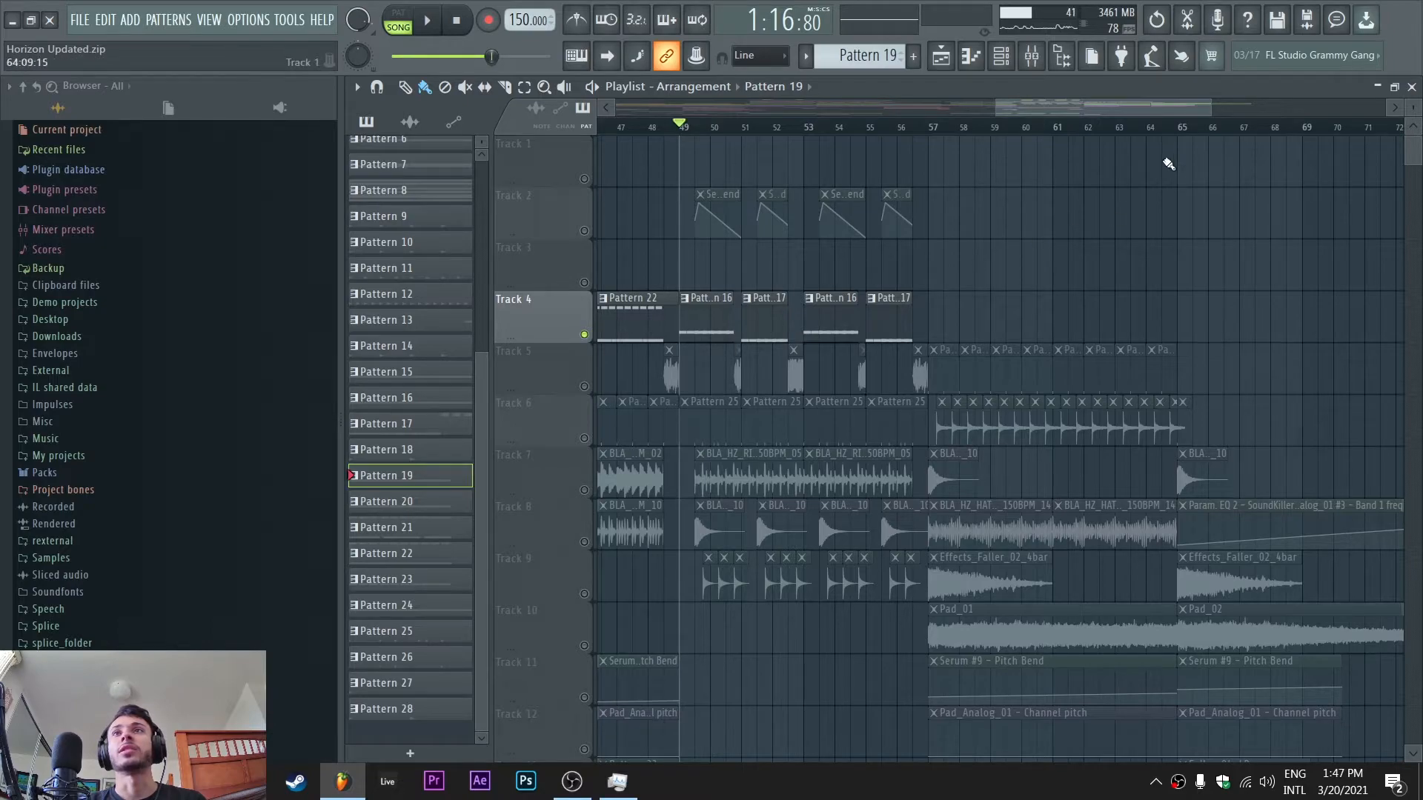
drag(1208, 111, 1088, 105)
click(584, 231)
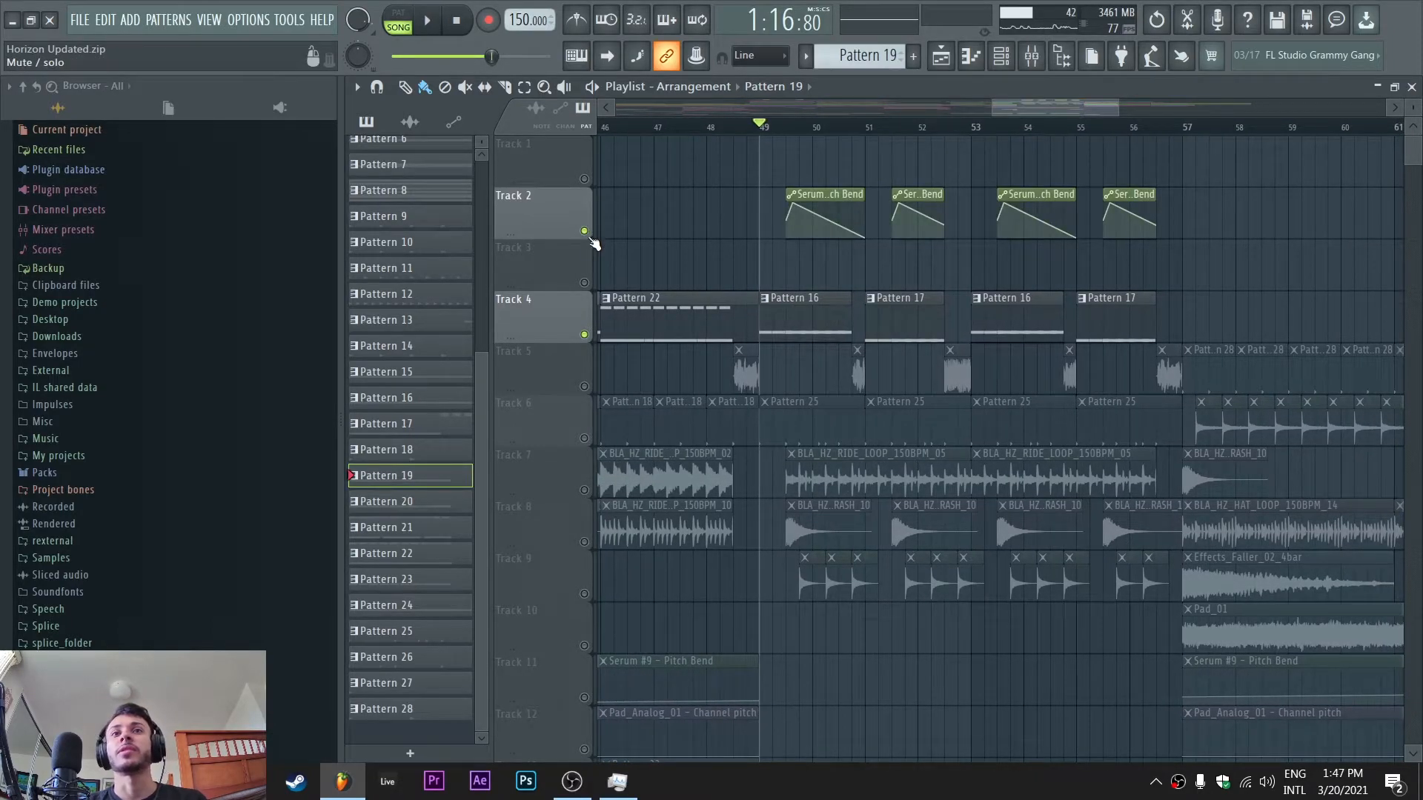
key(space)
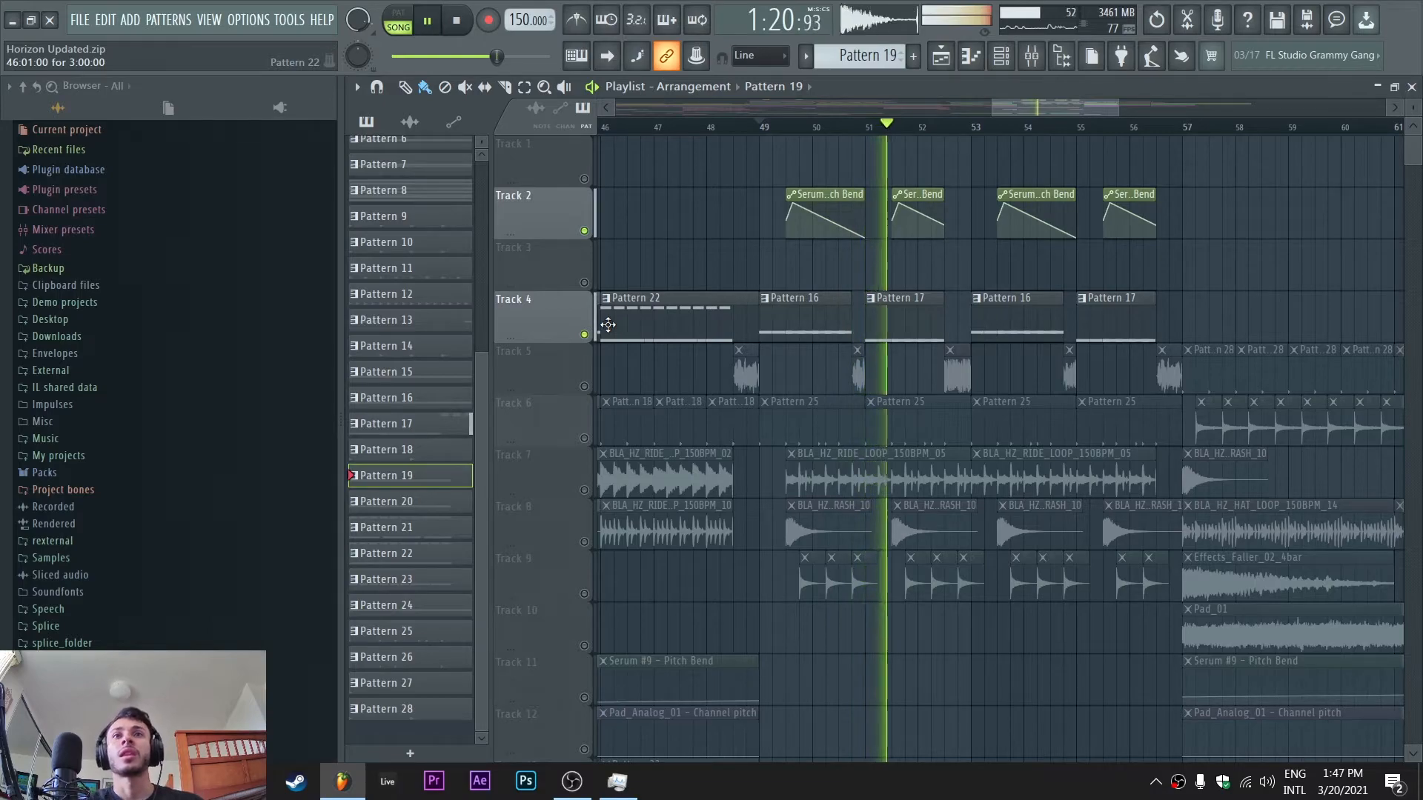
key(space)
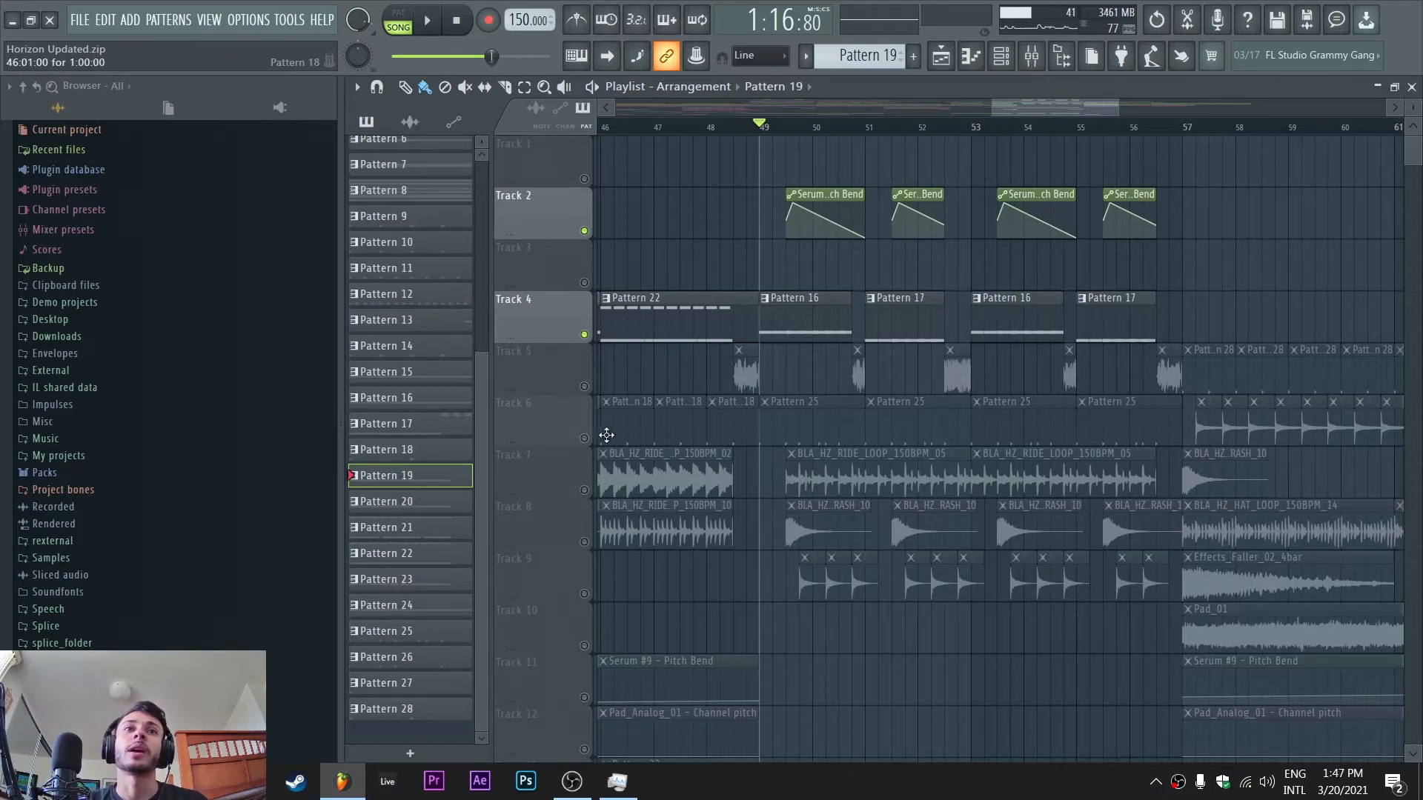
Audition the percussion from bar 49, playing Tracks 6 and 7 alone and switching to Tracks 7, 8 and 9
right_click(584, 438)
click(584, 489)
key(space)
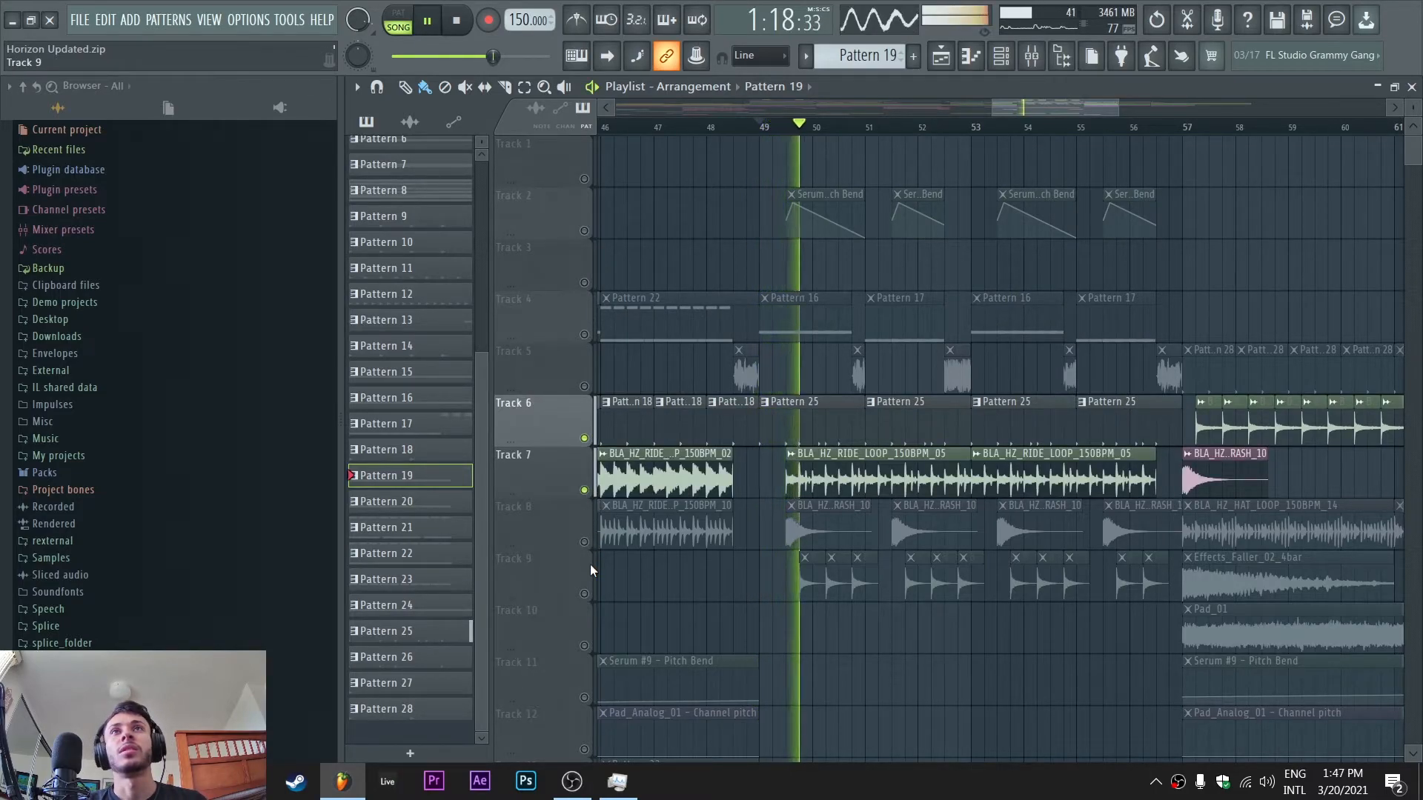
right_click(585, 491)
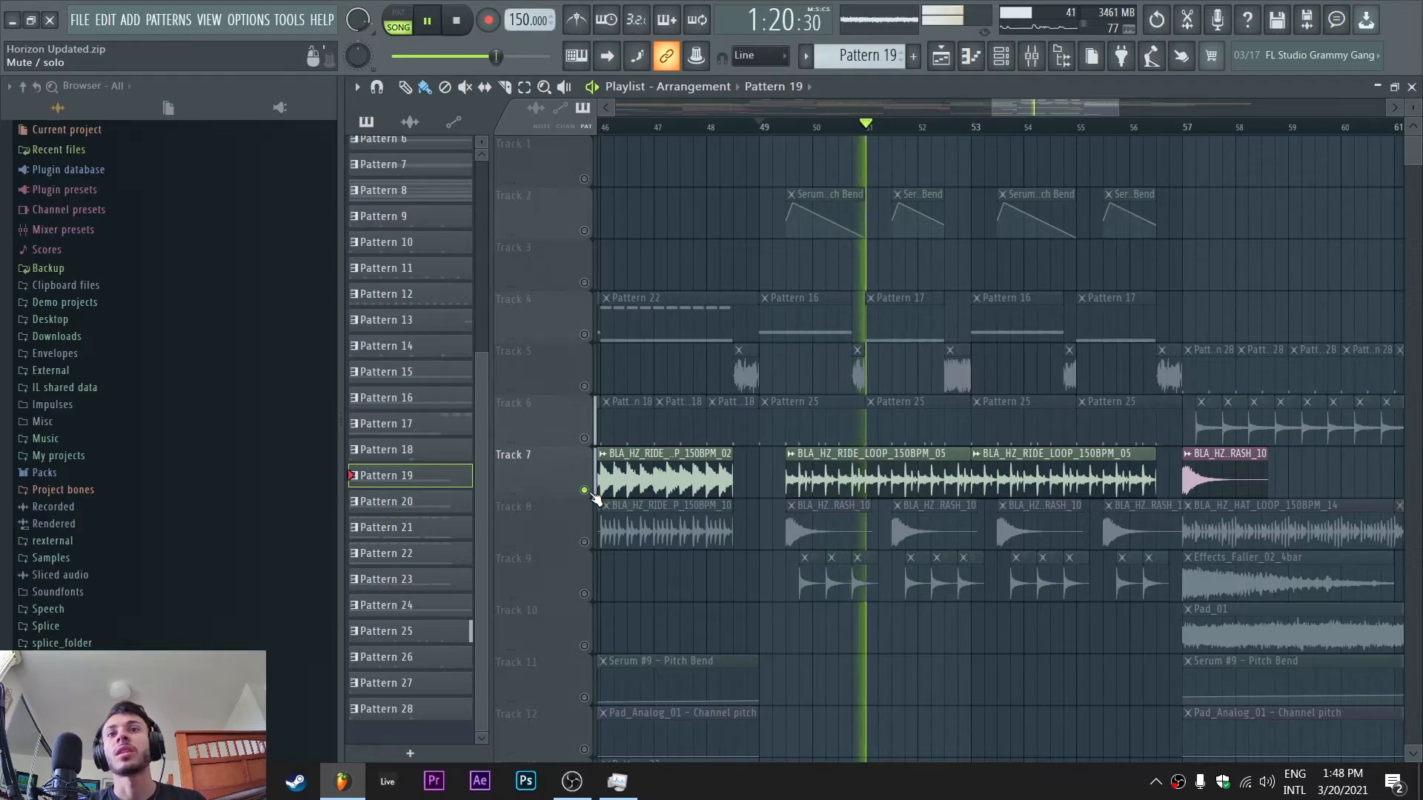
click(584, 542)
click(584, 594)
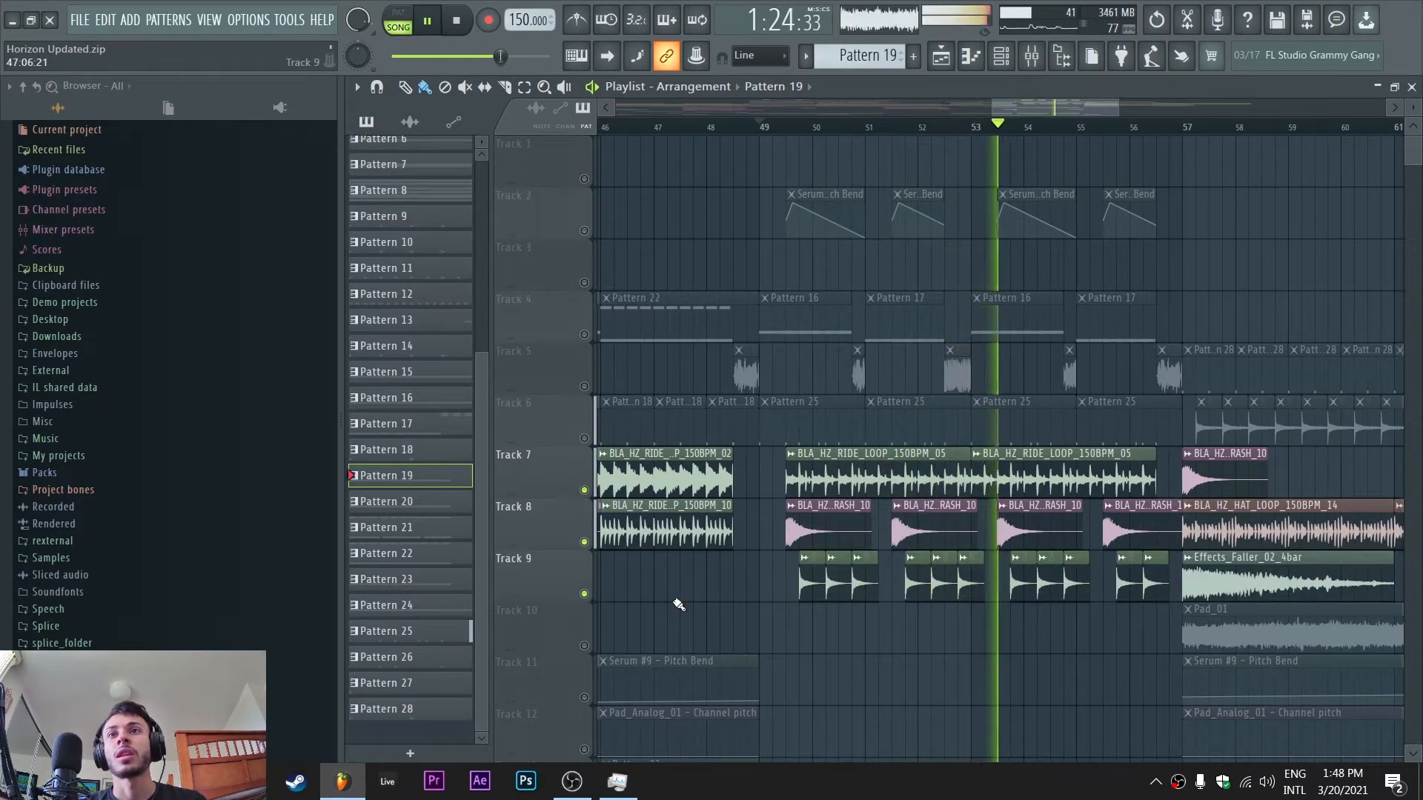
key(space)
Solo Track 5, play its growl clips between bars 50 and 57, and turn all tracks back on
right_click(585, 386)
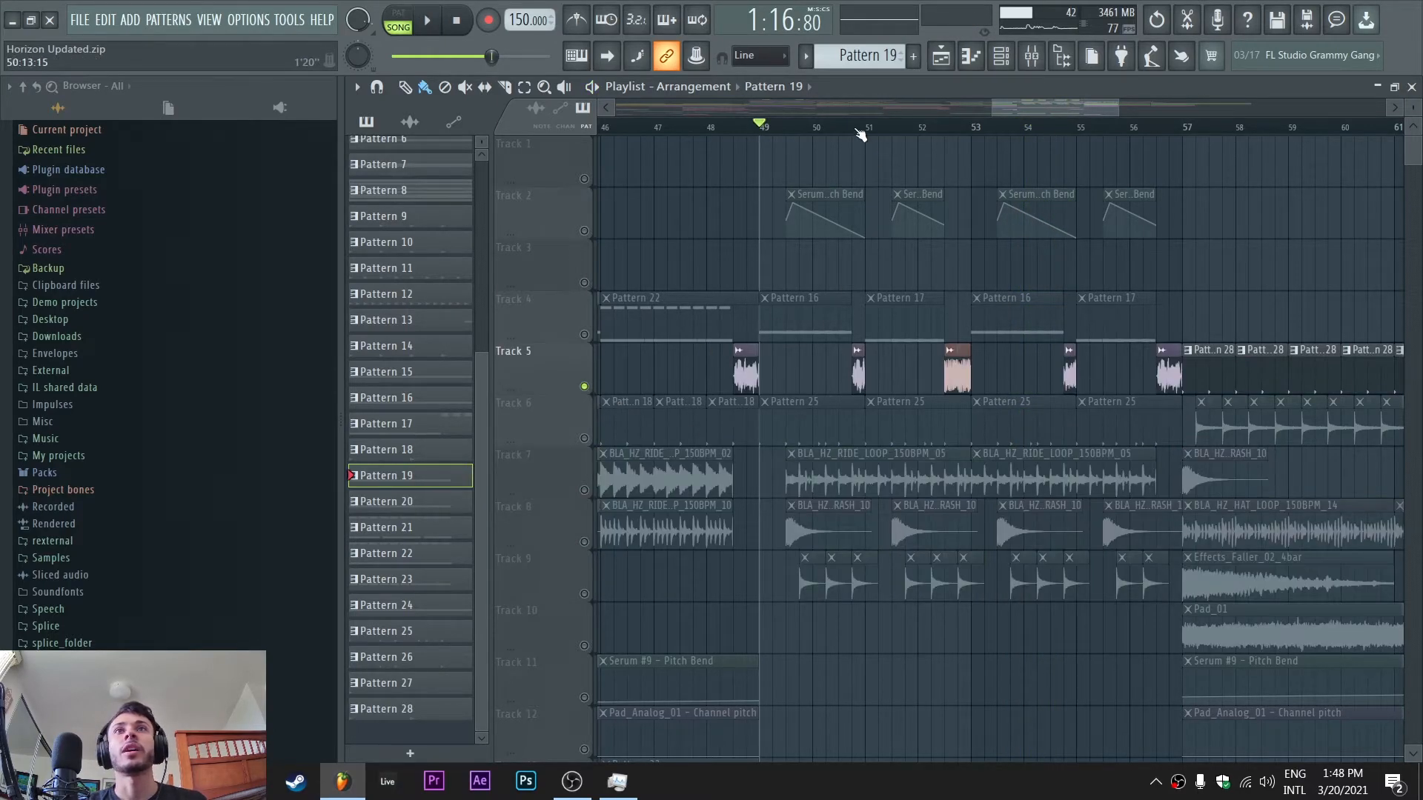
key(space)
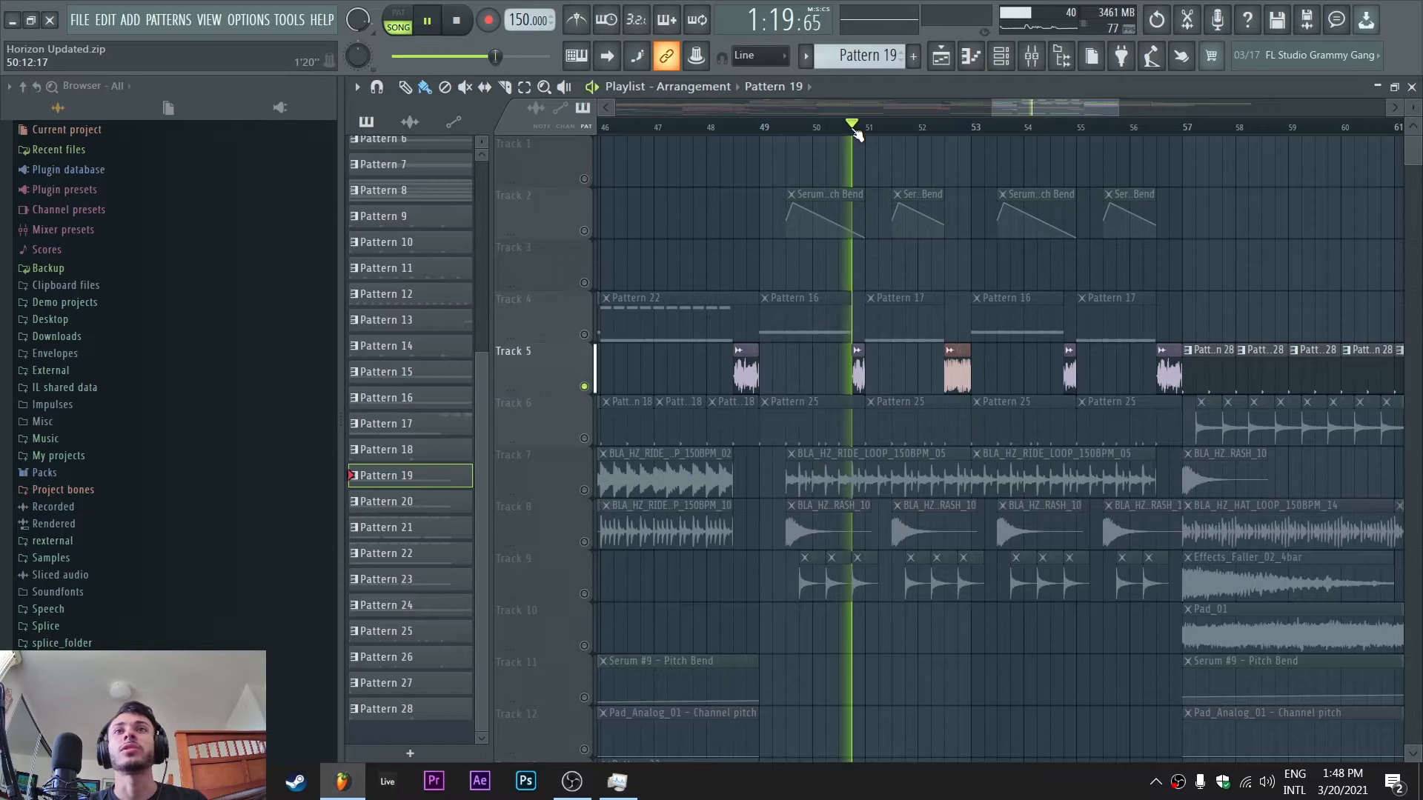
key(space)
key(space)
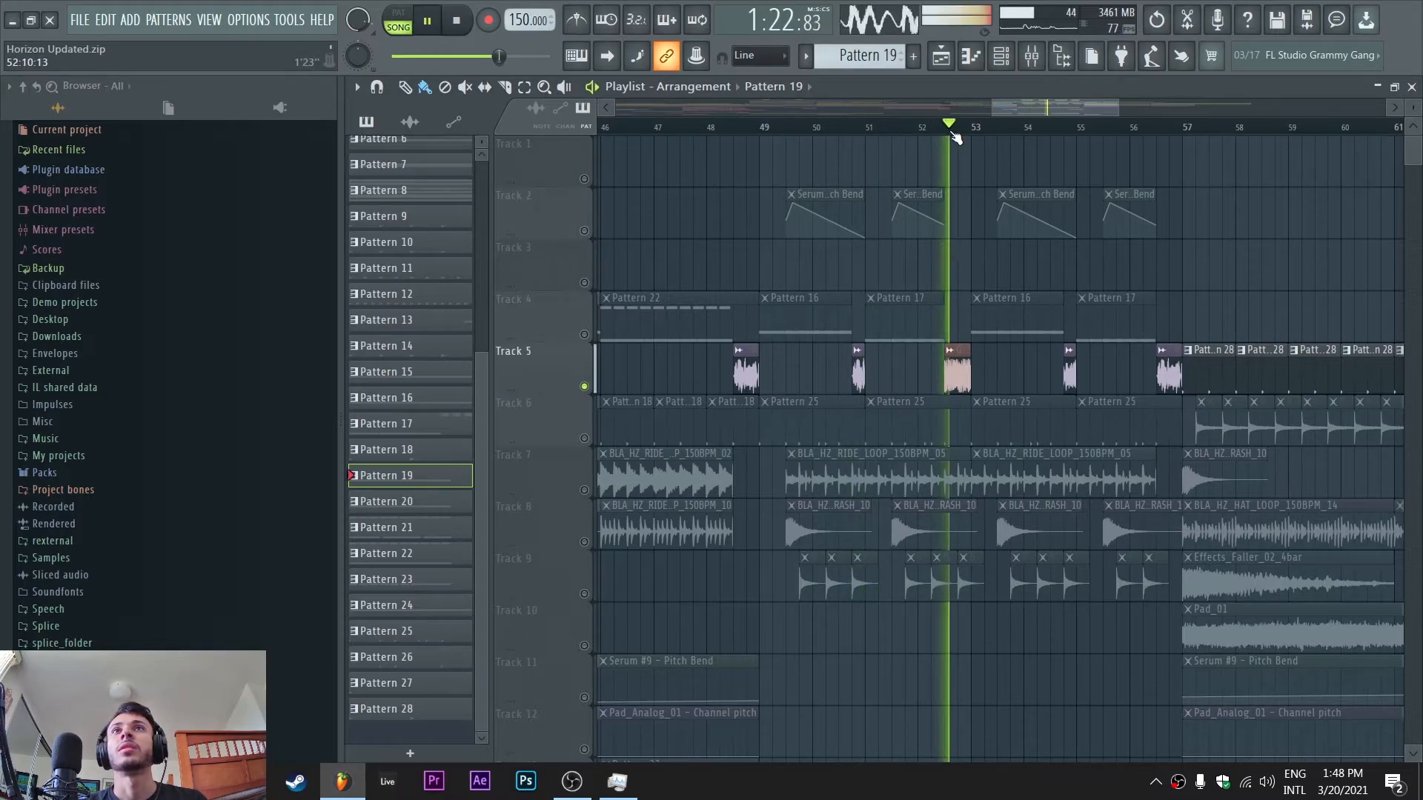
click(1068, 129)
click(1156, 129)
key(space)
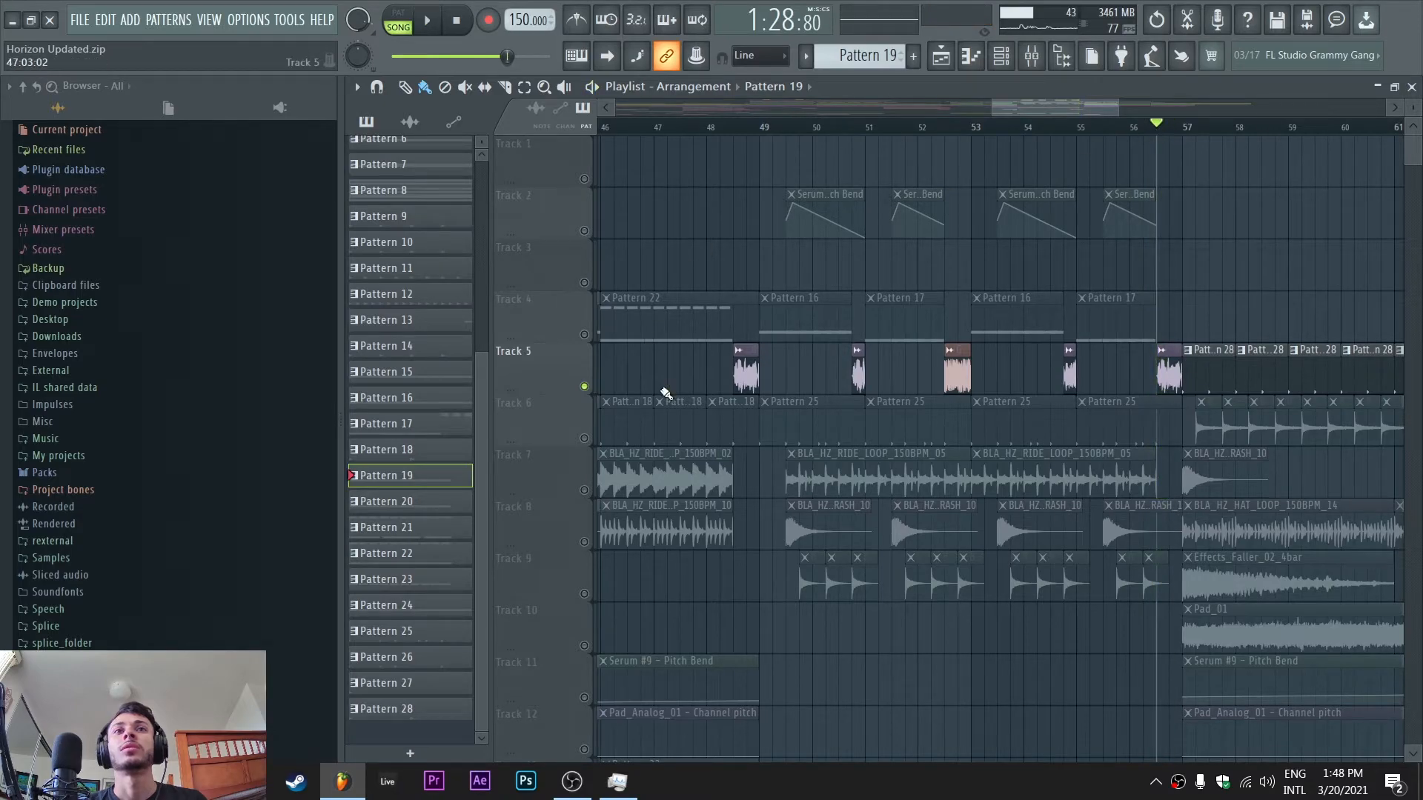
right_click(593, 393)
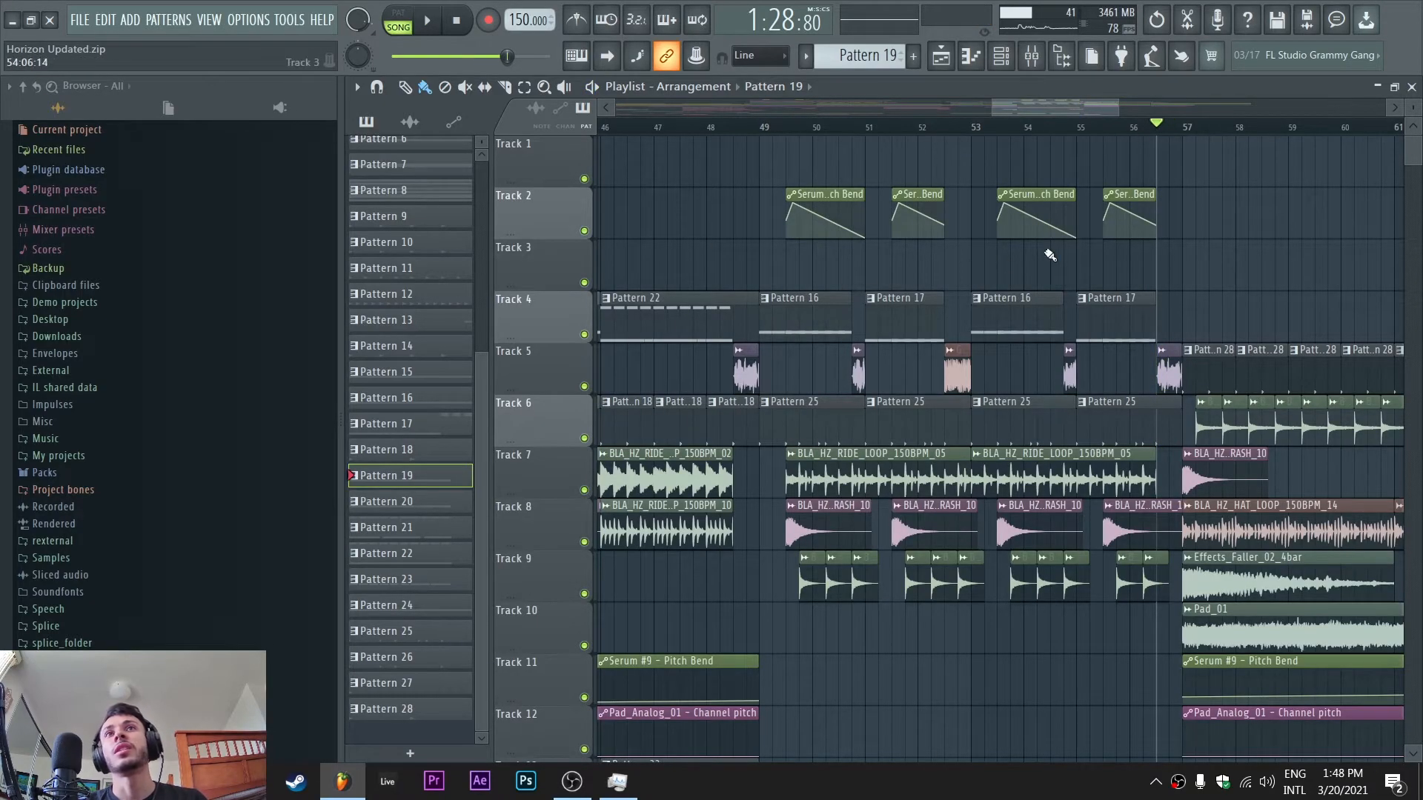
Play the full arrangement from bar 41 through the outro while looking over the lower tracks
scroll(1123, 127, down, 5)
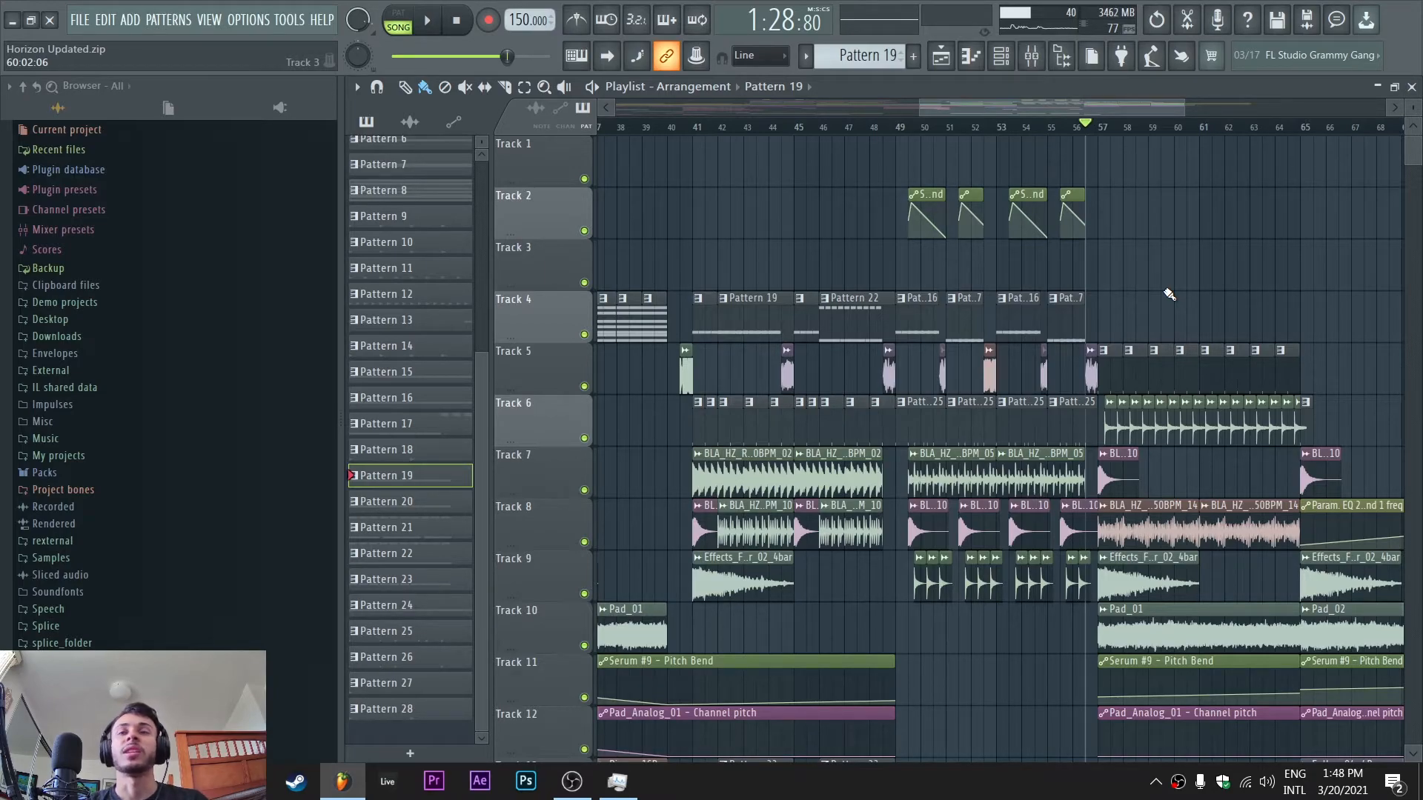
drag(951, 108, 936, 109)
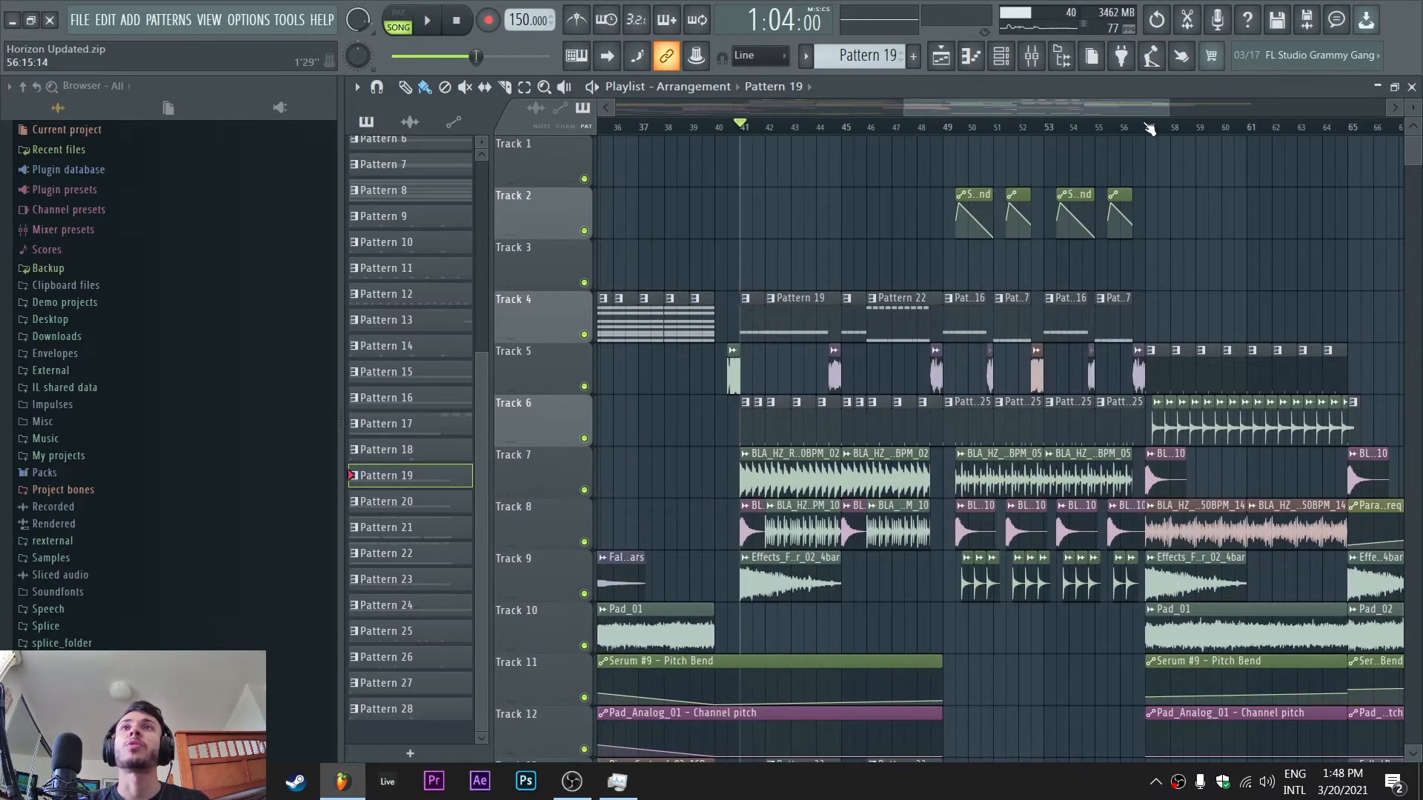
drag(1173, 110, 1295, 132)
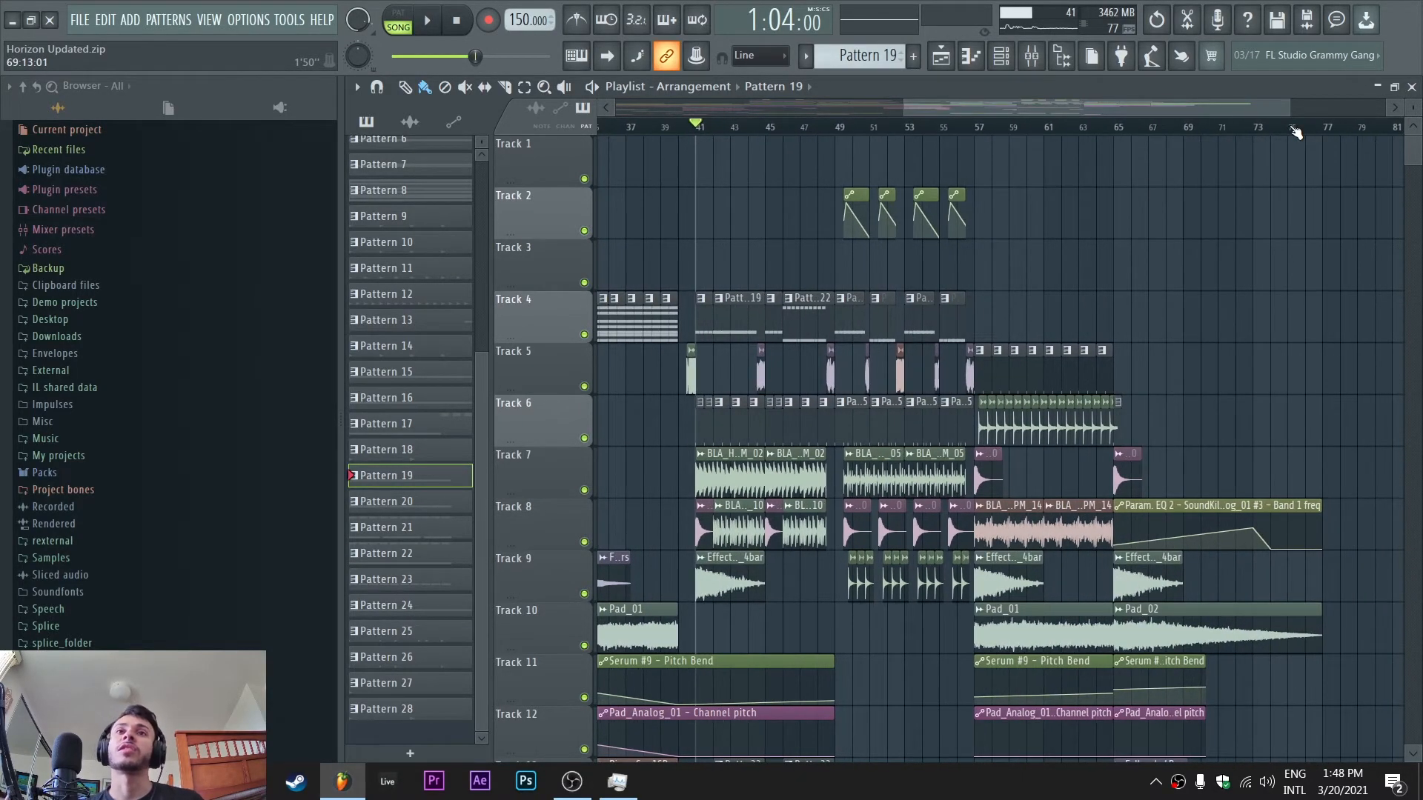
key(space)
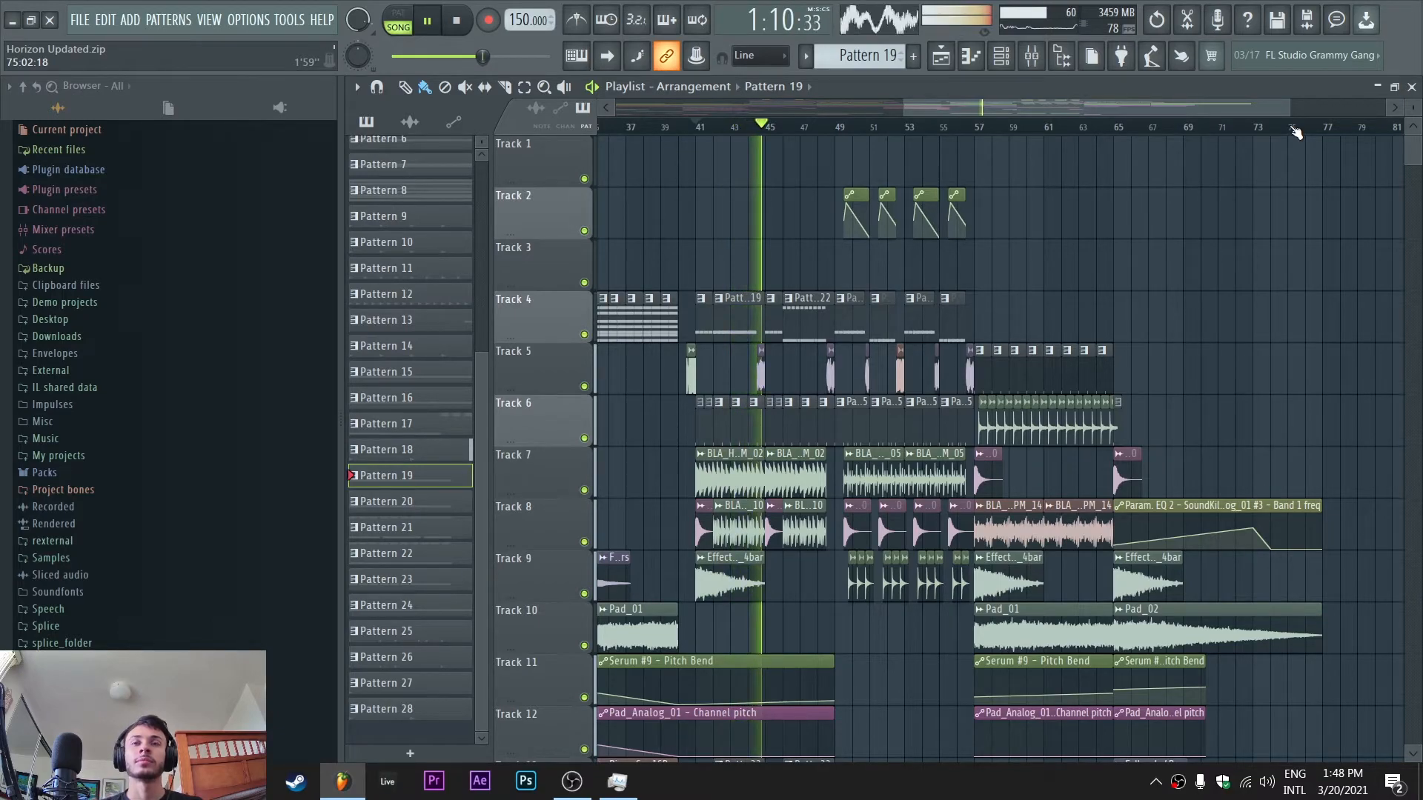
scroll(1288, 379, down, 4)
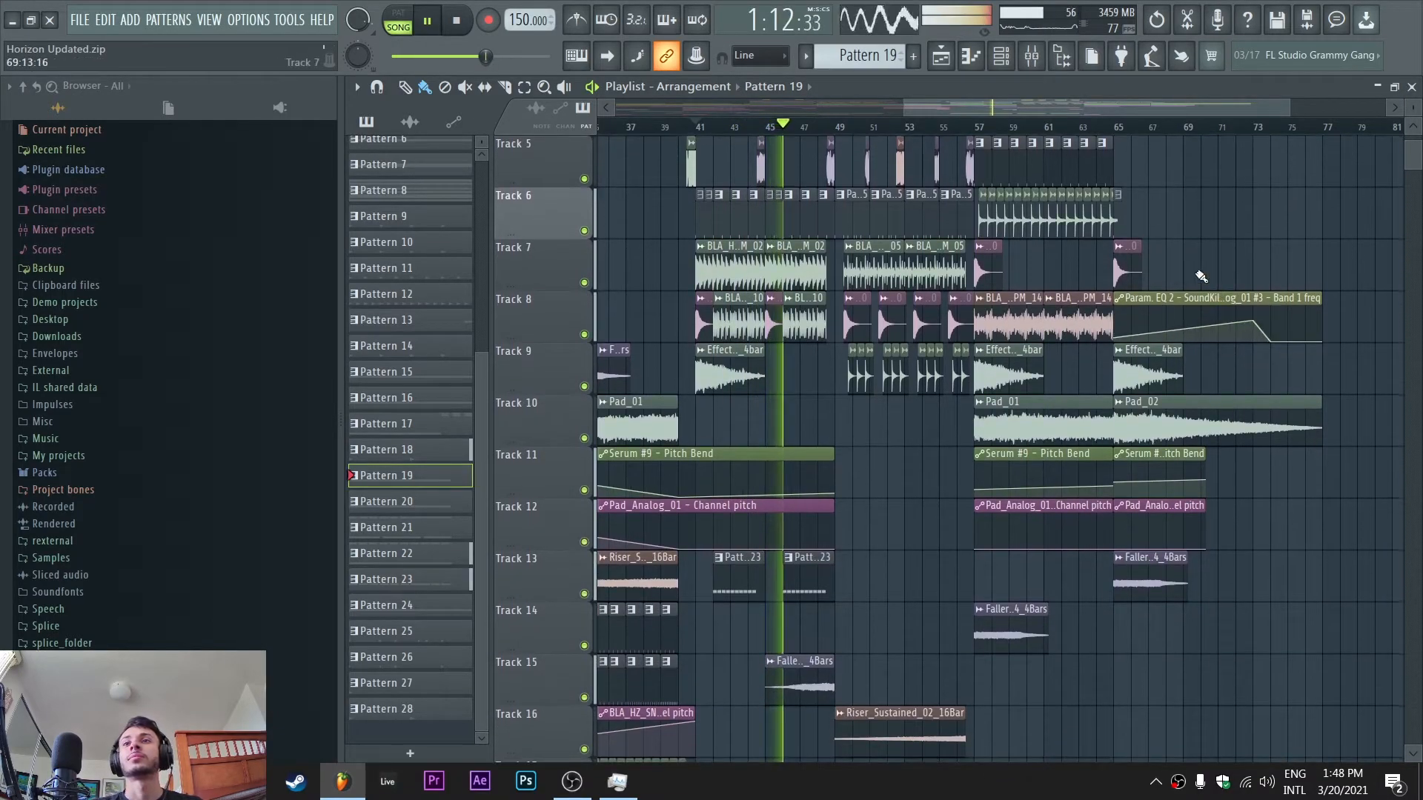
drag(1100, 109, 1149, 109)
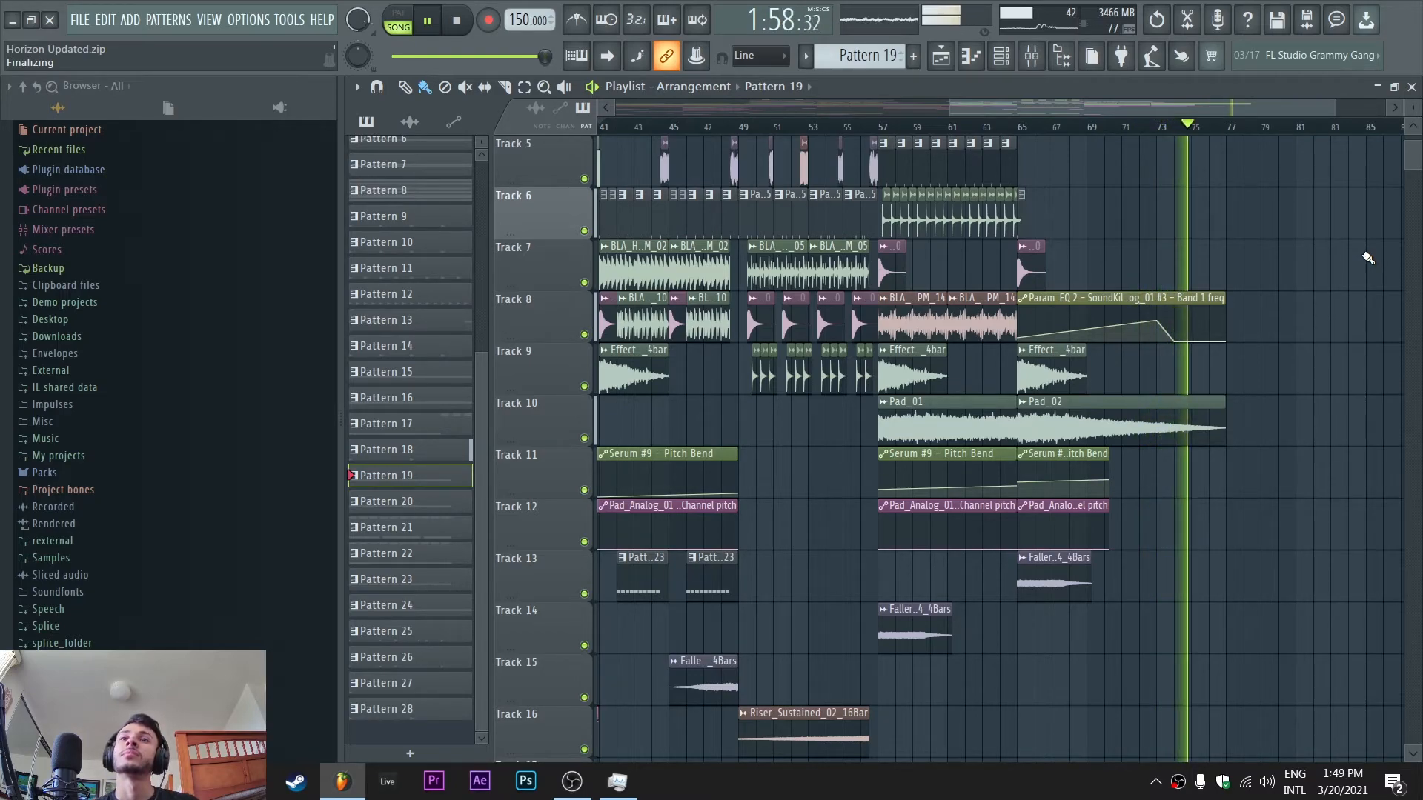
key(space)
Move the playhead to bar 57 and look over the outro's layers down to Track 29
drag(1056, 128, 886, 129)
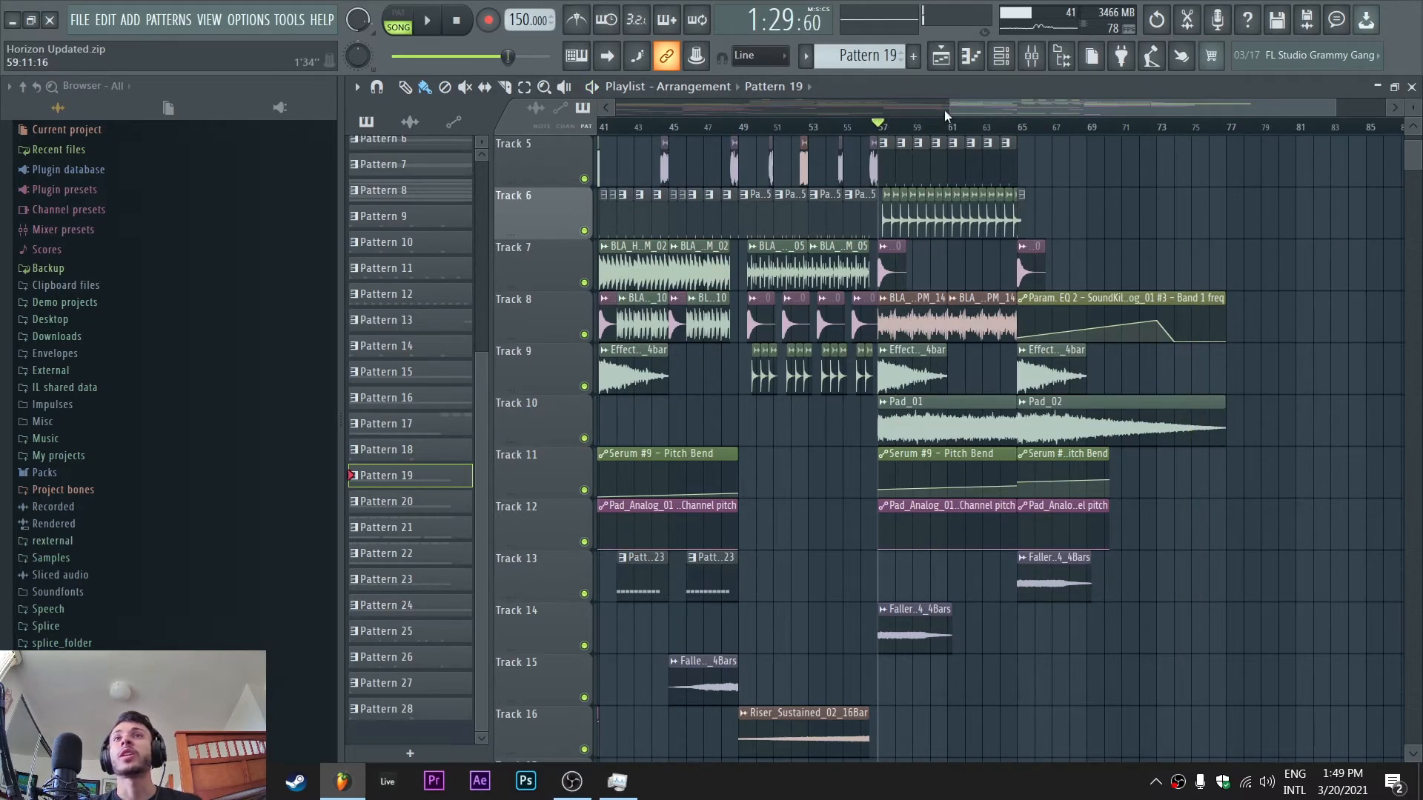
drag(966, 106, 1028, 107)
scroll(912, 430, up, 4)
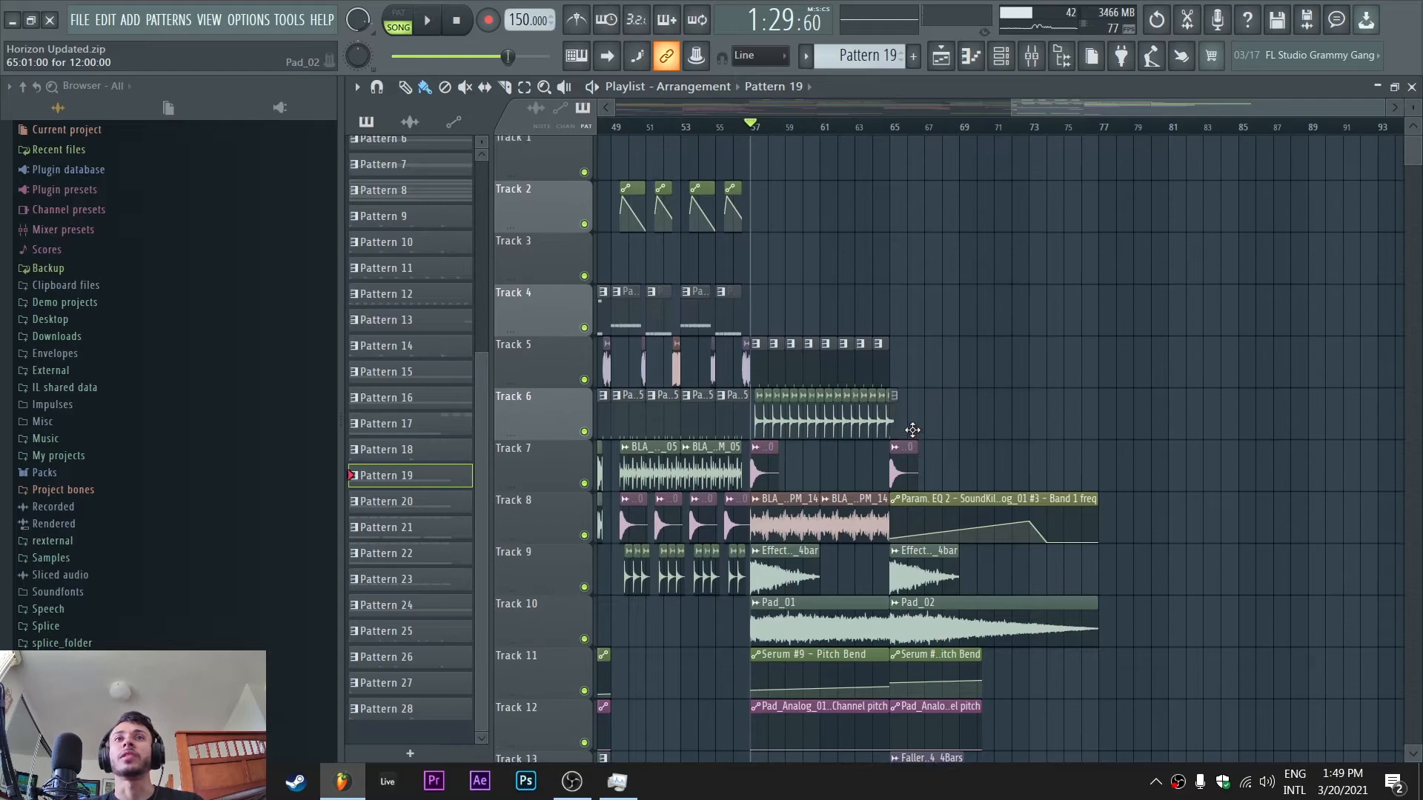
scroll(912, 429, down, 8)
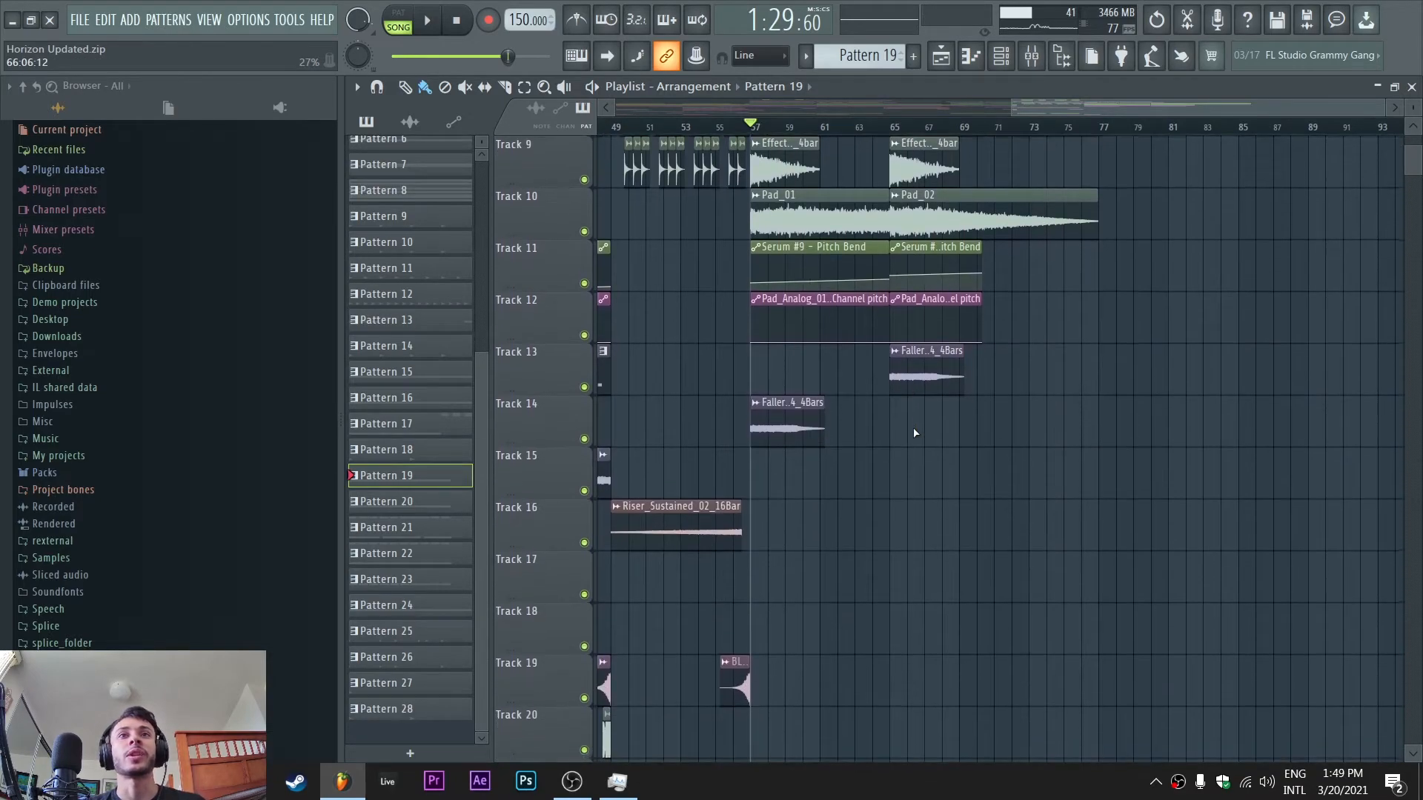
scroll(913, 427, up, 6)
scroll(915, 433, up, 1)
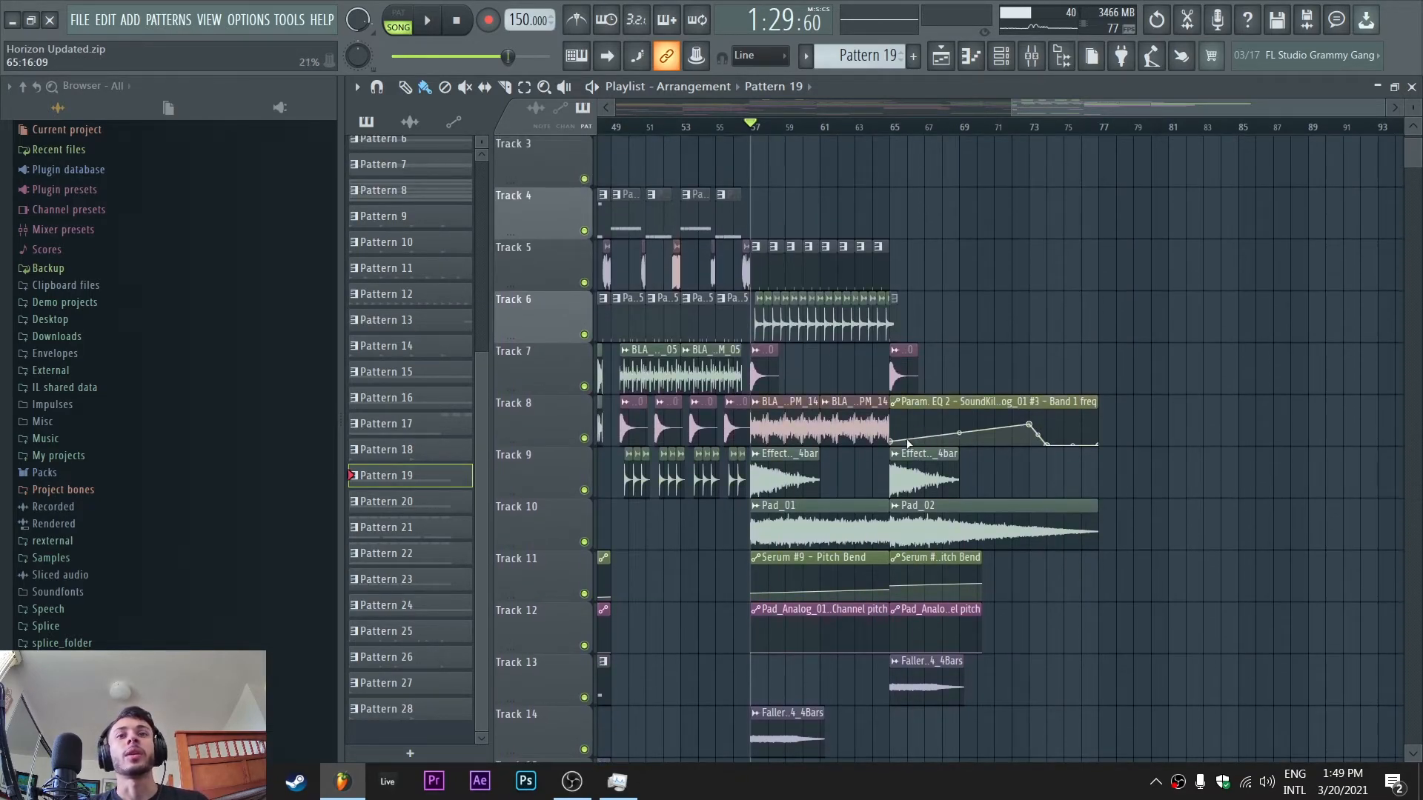
scroll(909, 442, down, 15)
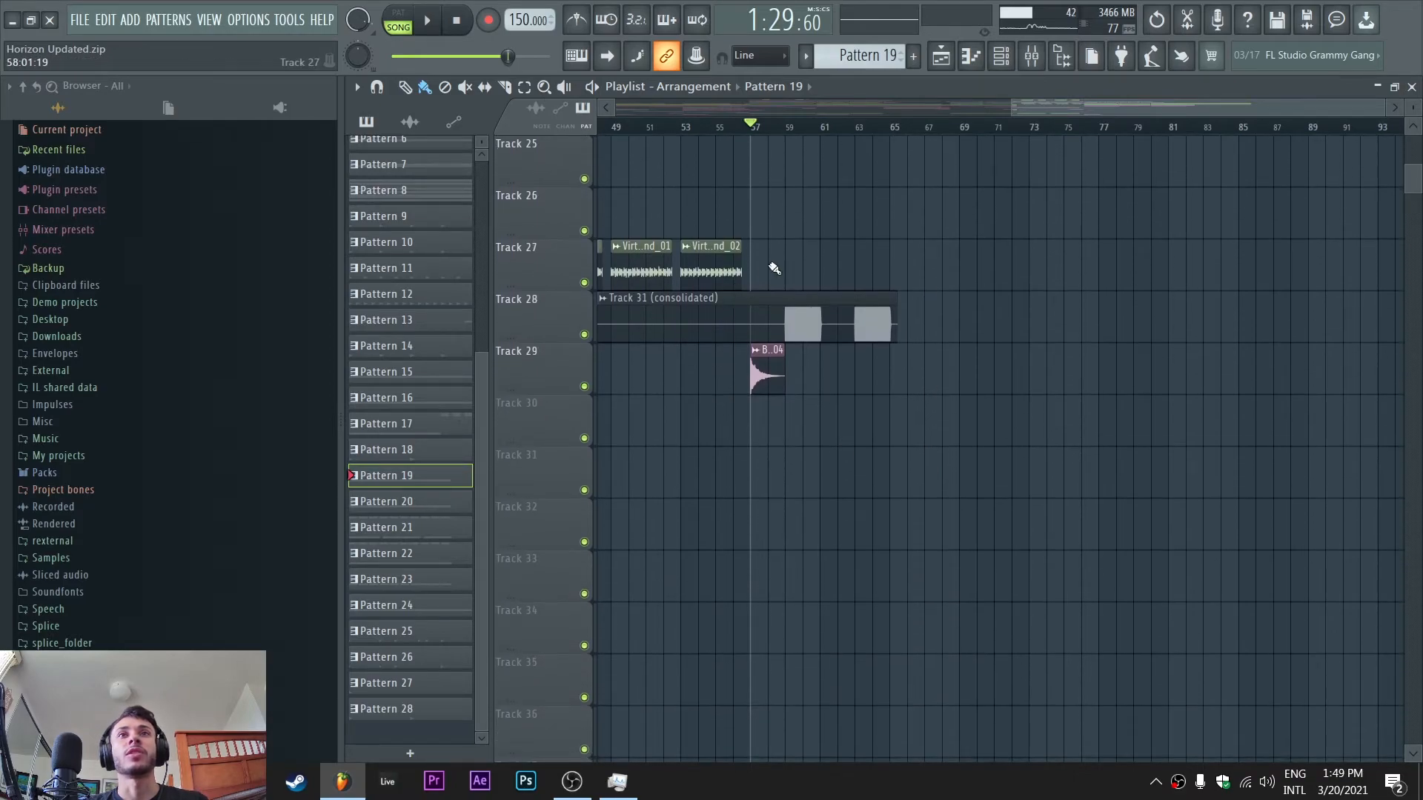
Solo Track 28 and play its consolidated clip from bar 59
ctrl+click(584, 335)
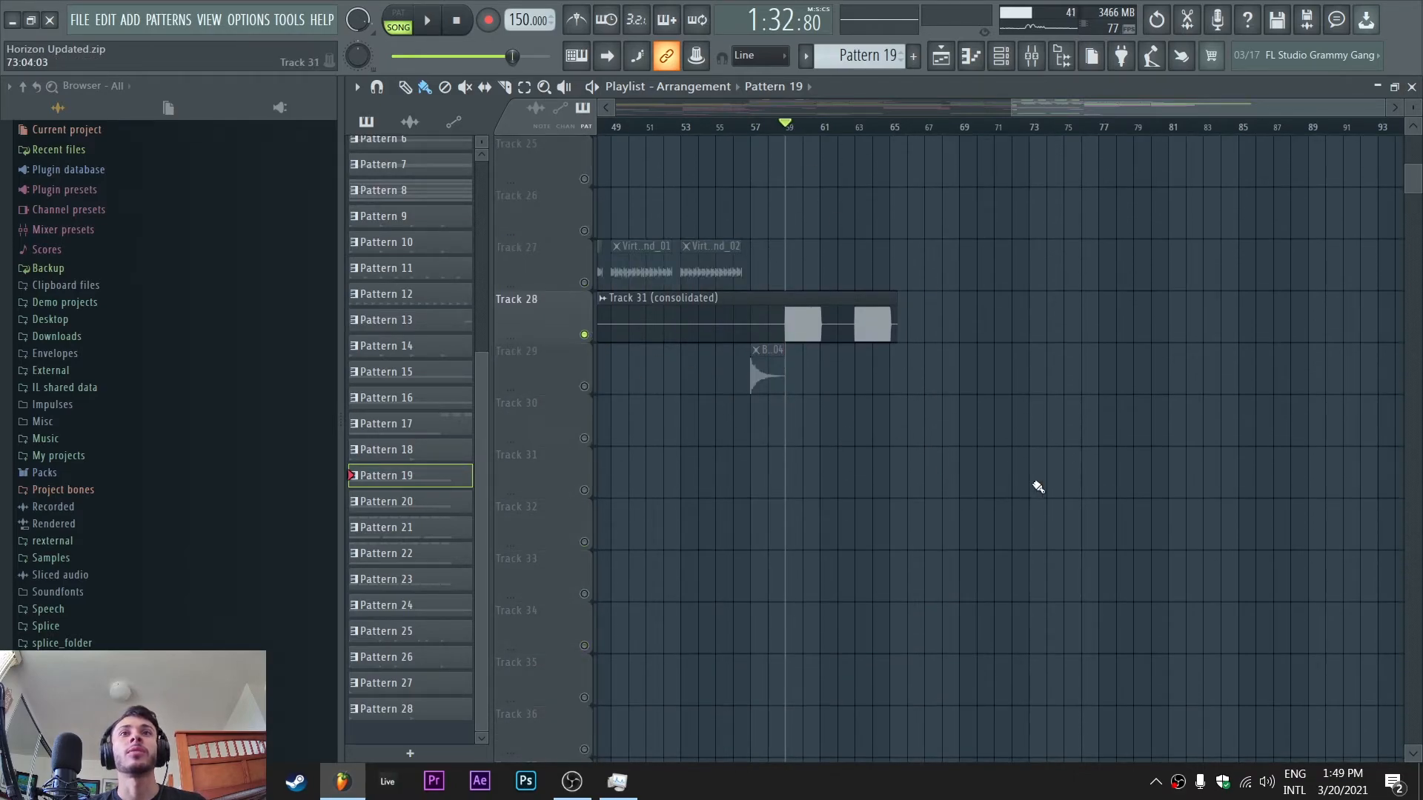
key(space)
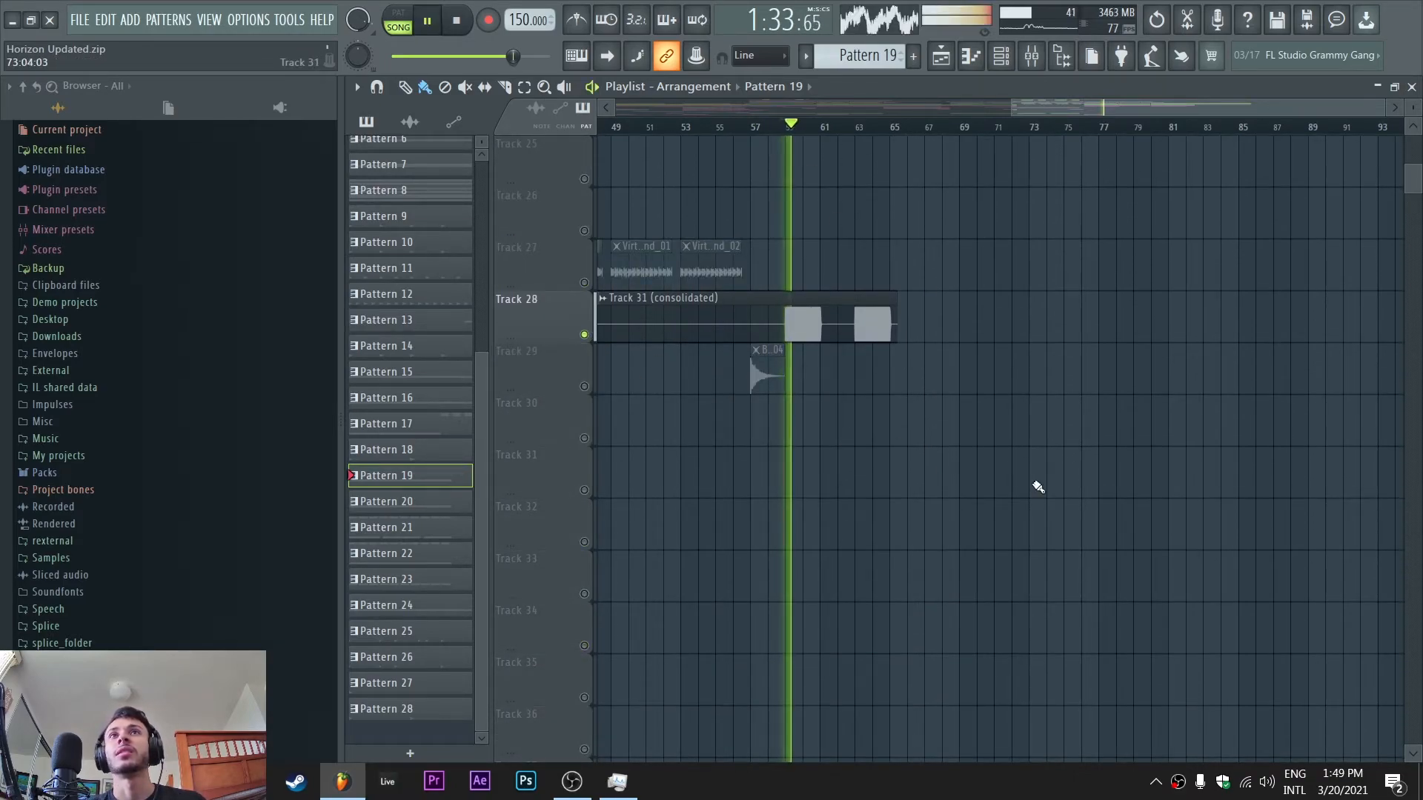
key(space)
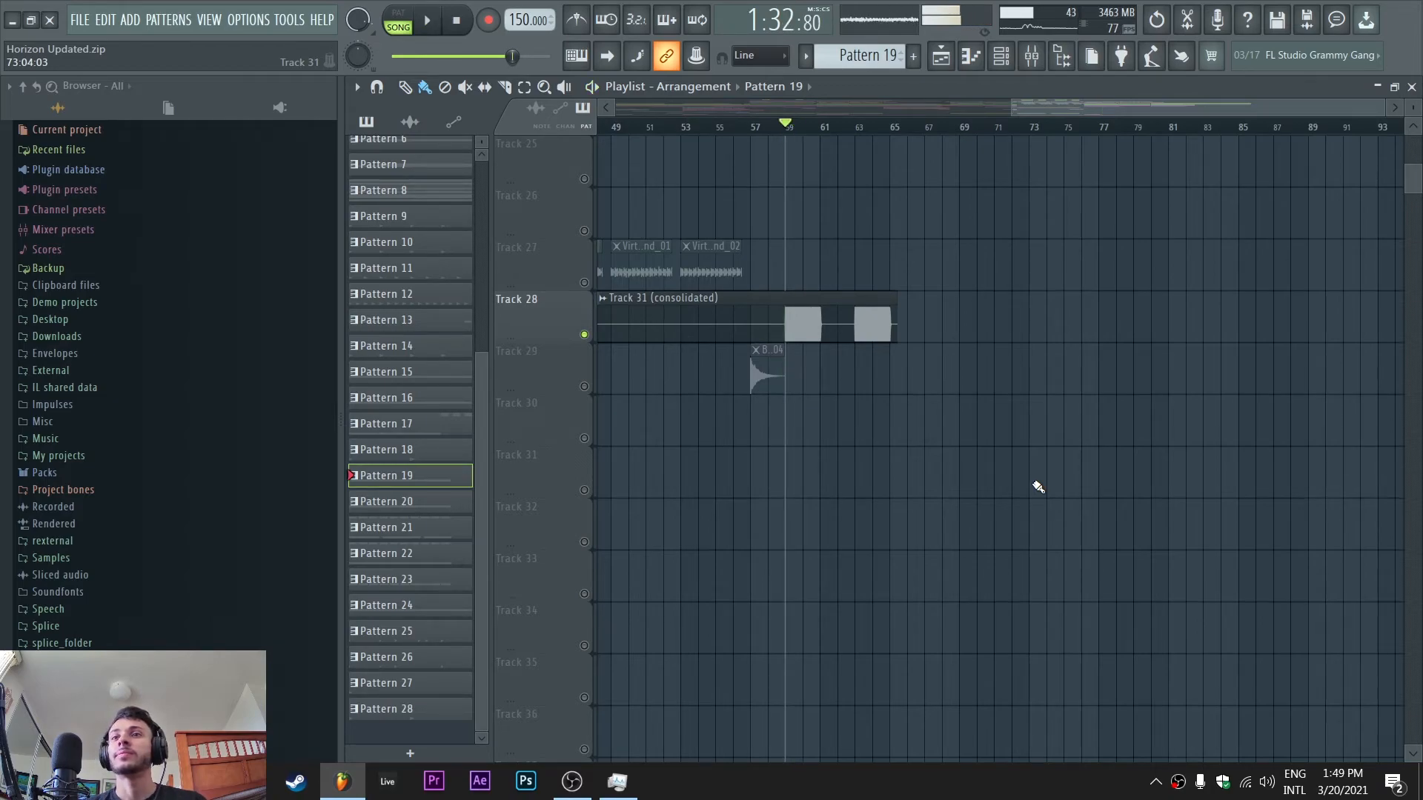
Leave only the faller effects on Tracks 9 and 14 on and play them from bar 57
scroll(1042, 454, up, 5)
scroll(1042, 455, up, 5)
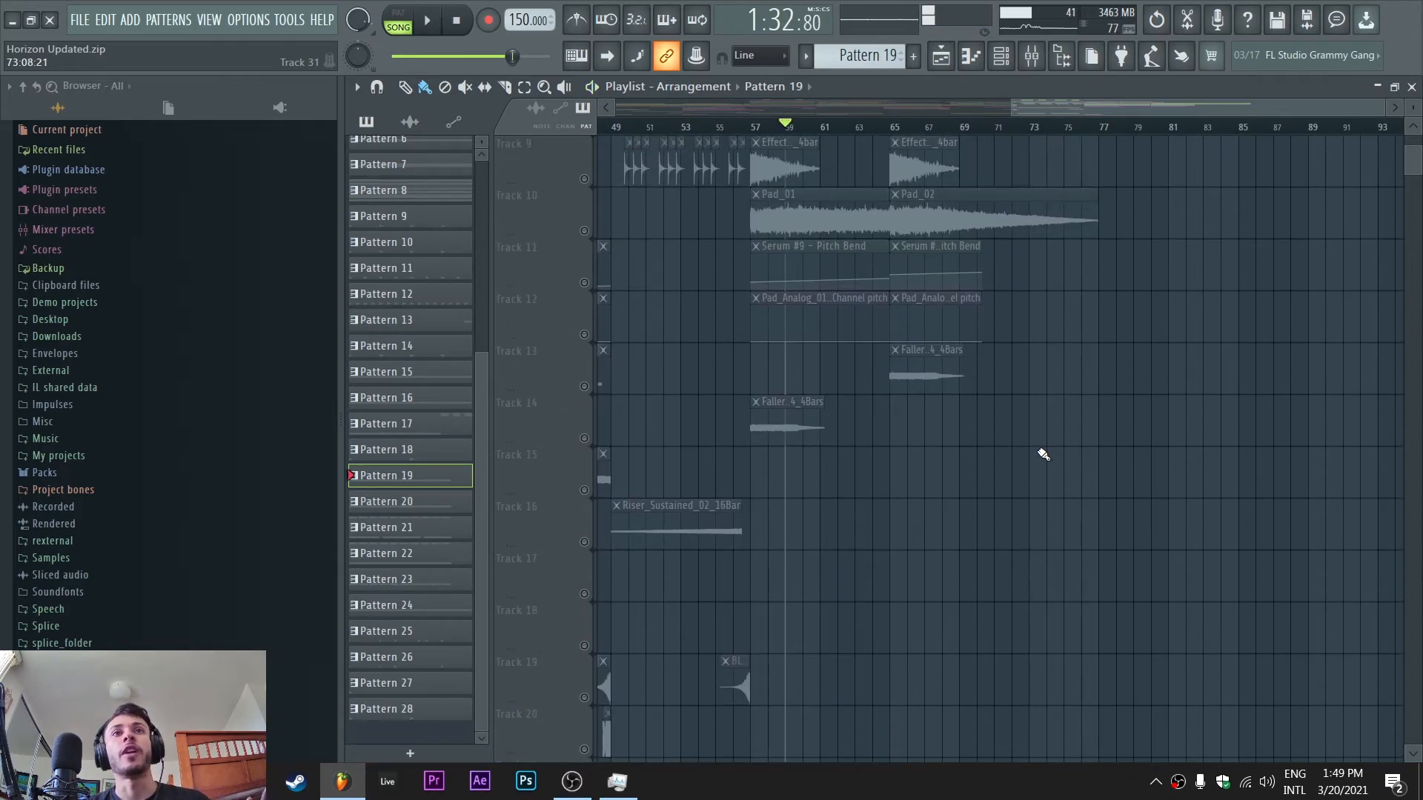
click(587, 442)
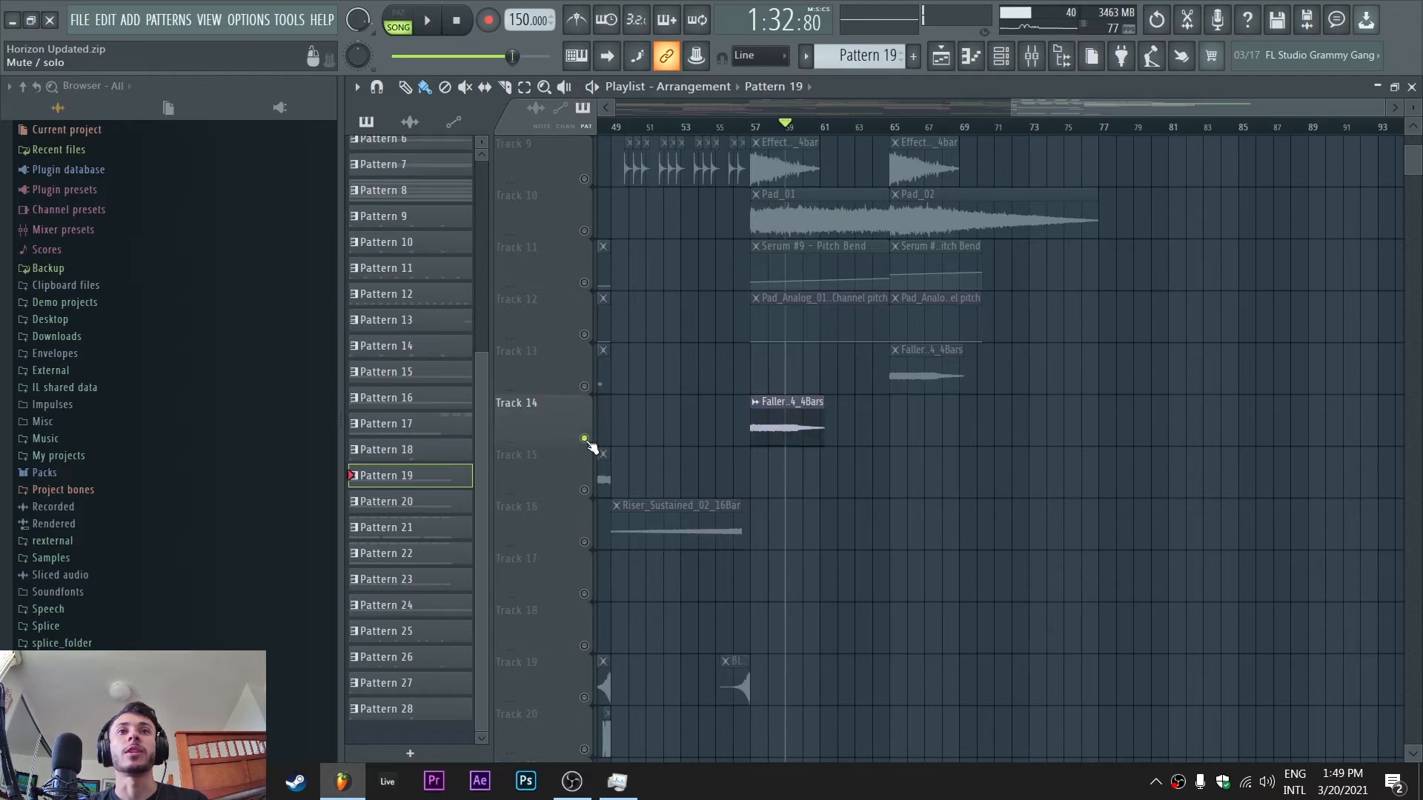
click(752, 134)
scroll(731, 461, up, 5)
click(586, 438)
key(space)
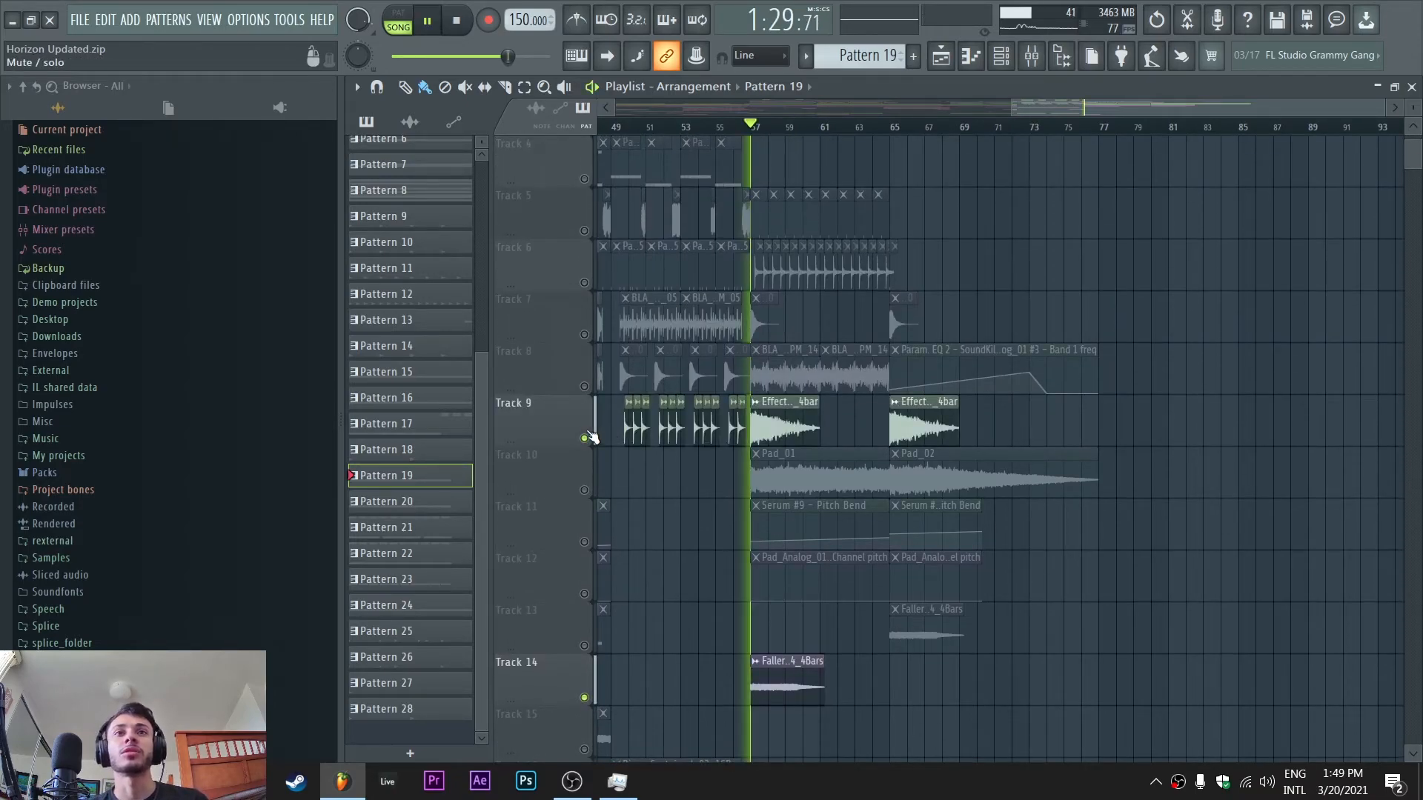
key(space)
Solo Track 8 and play it from bar 57, bringing in Tracks 6 and 5 during playback
click(586, 386)
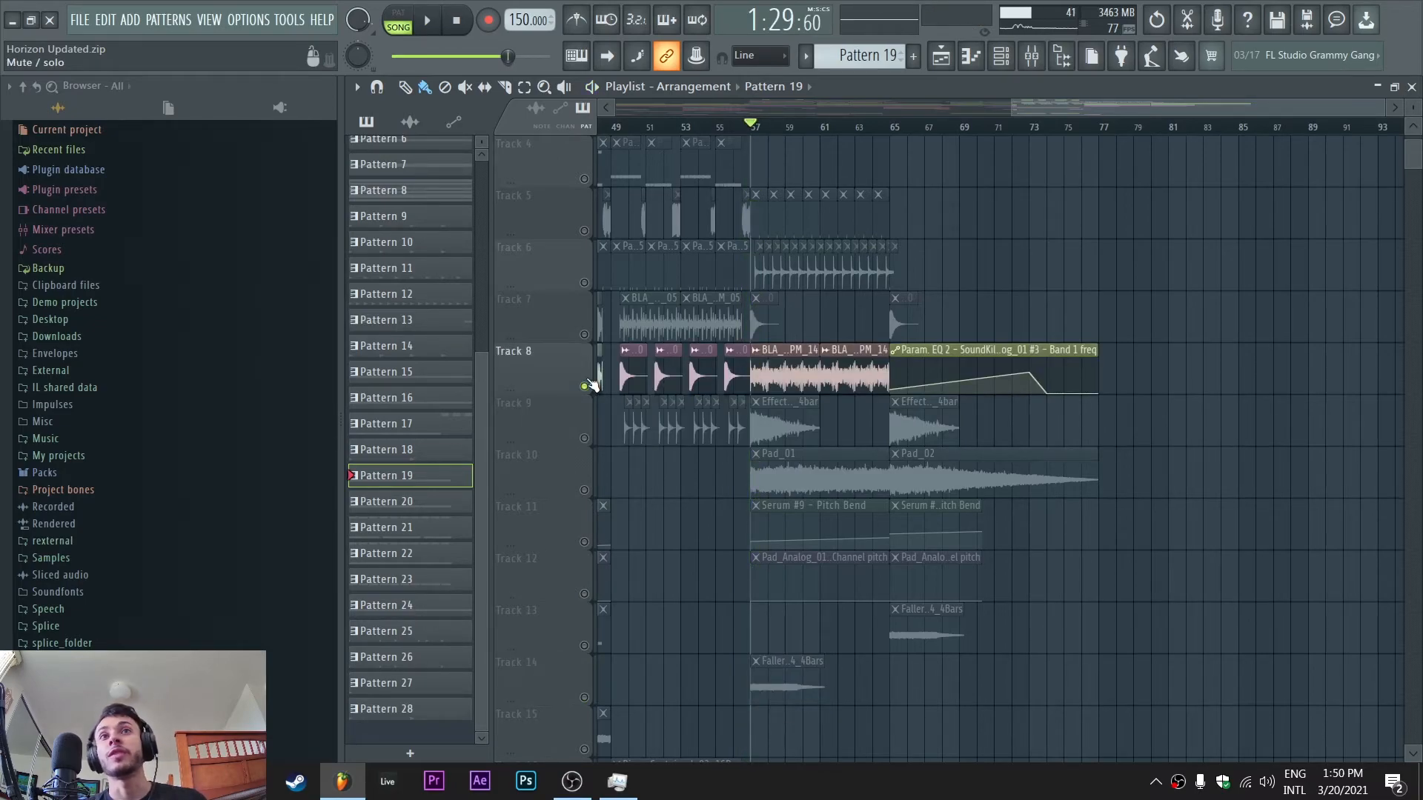
key(space)
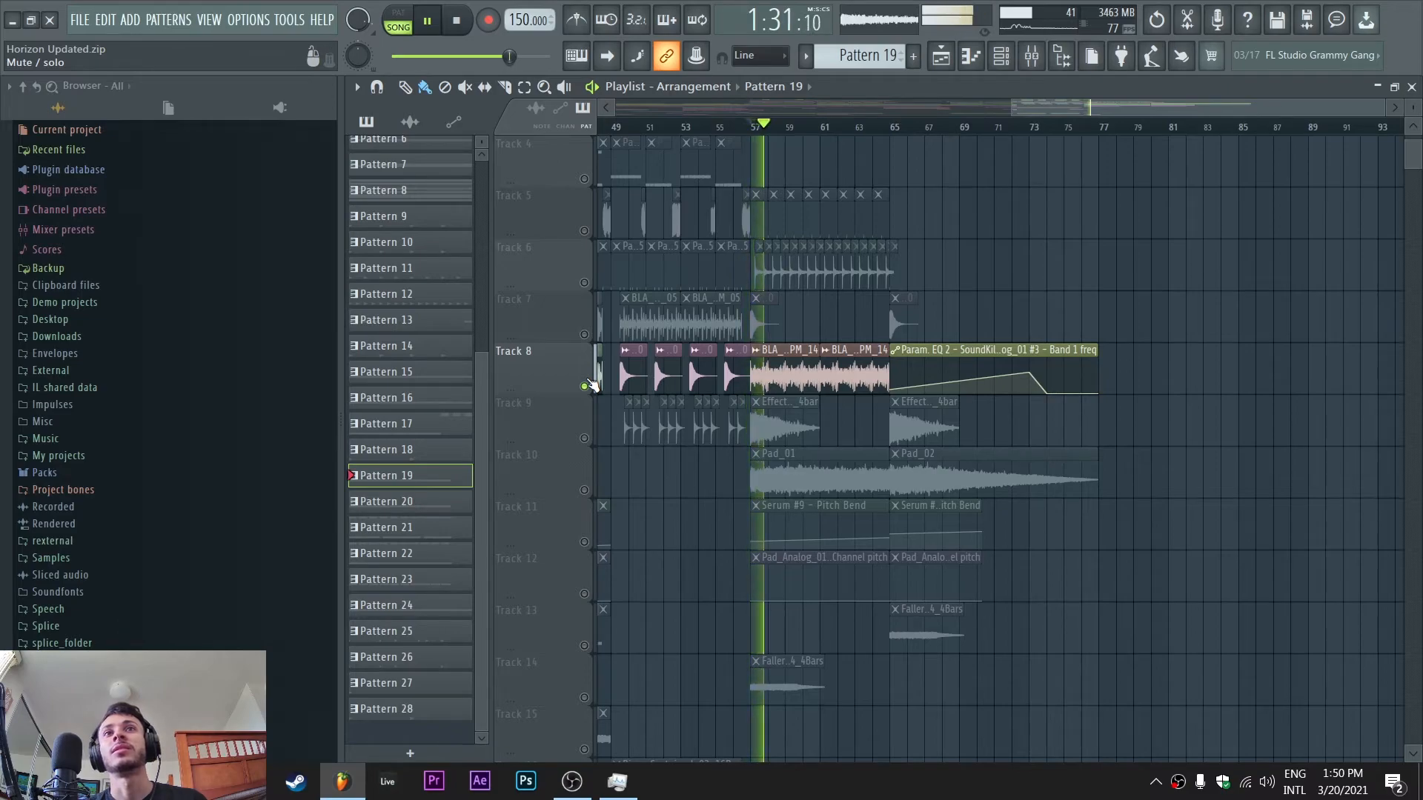
click(585, 283)
click(584, 231)
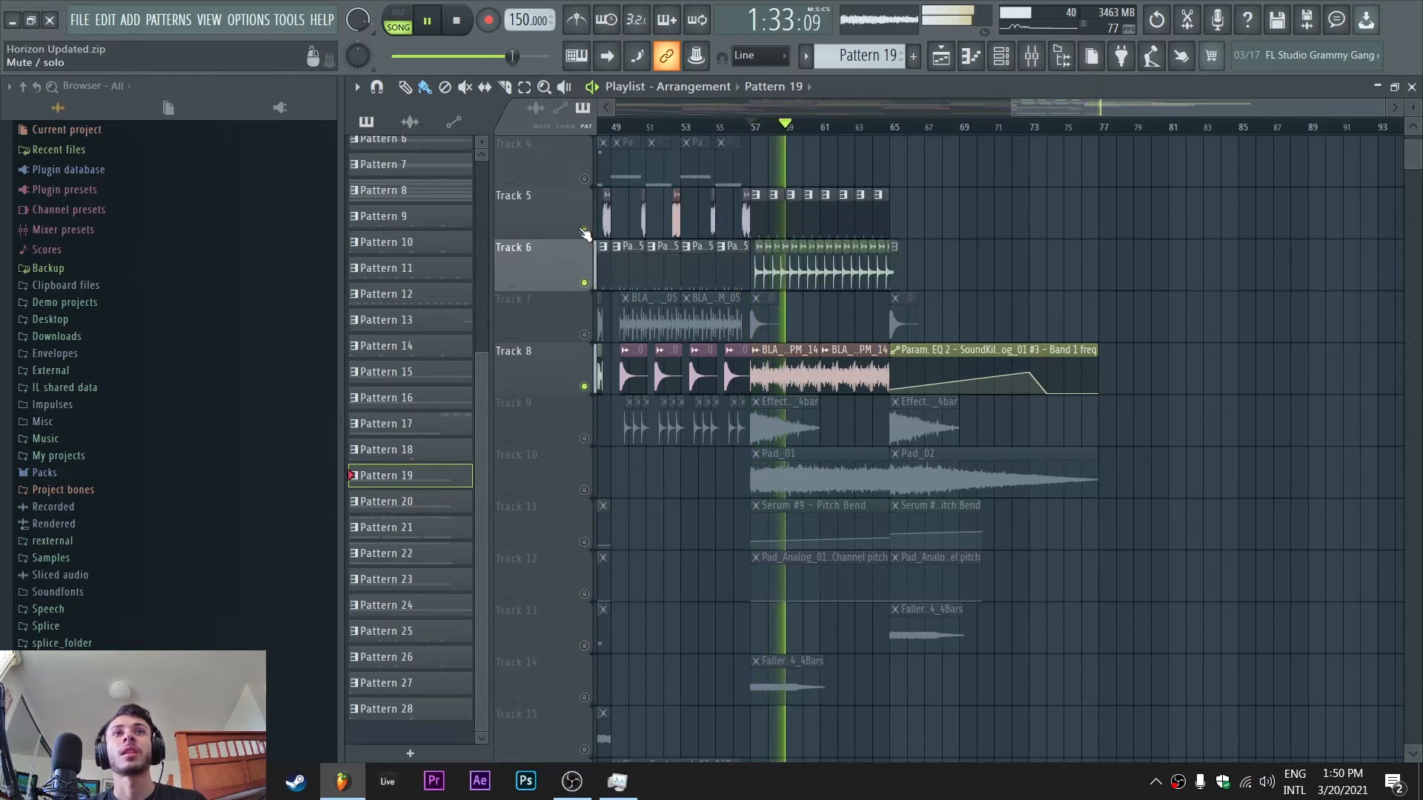
scroll(586, 290, up, 3)
scroll(615, 370, down, 5)
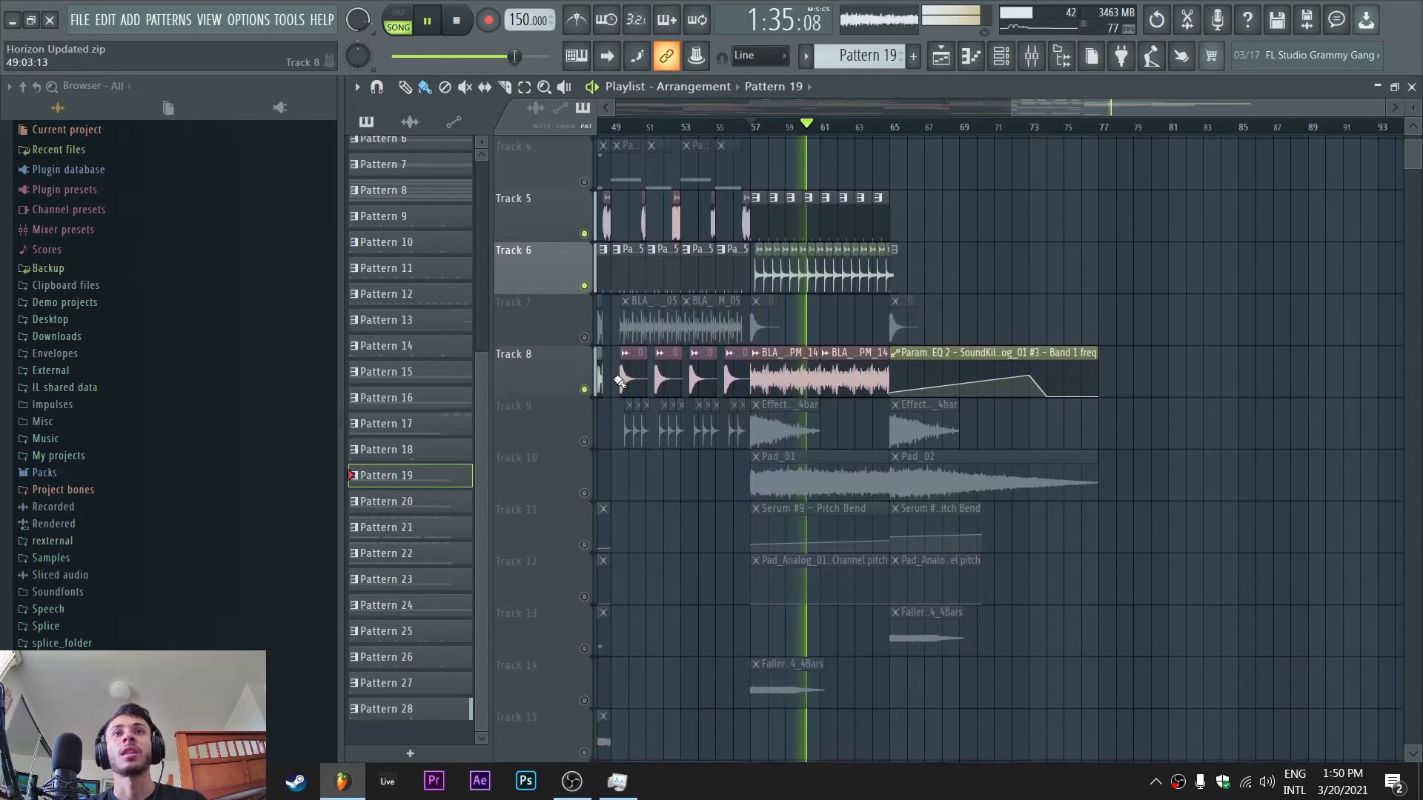
key(space)
Solo Track 10 and play its Pad_01 clip from bar 57
scroll(619, 382, down, 1)
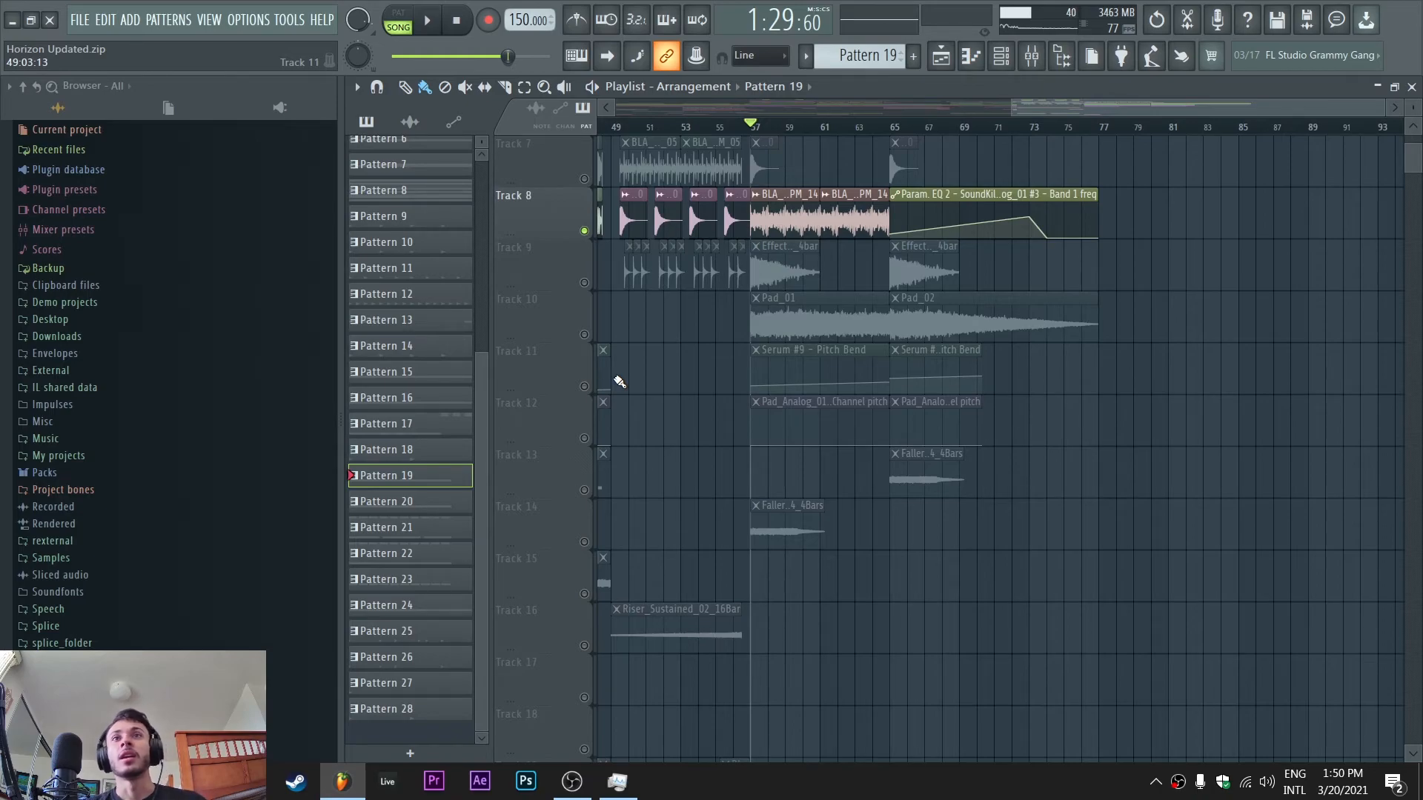
click(586, 337)
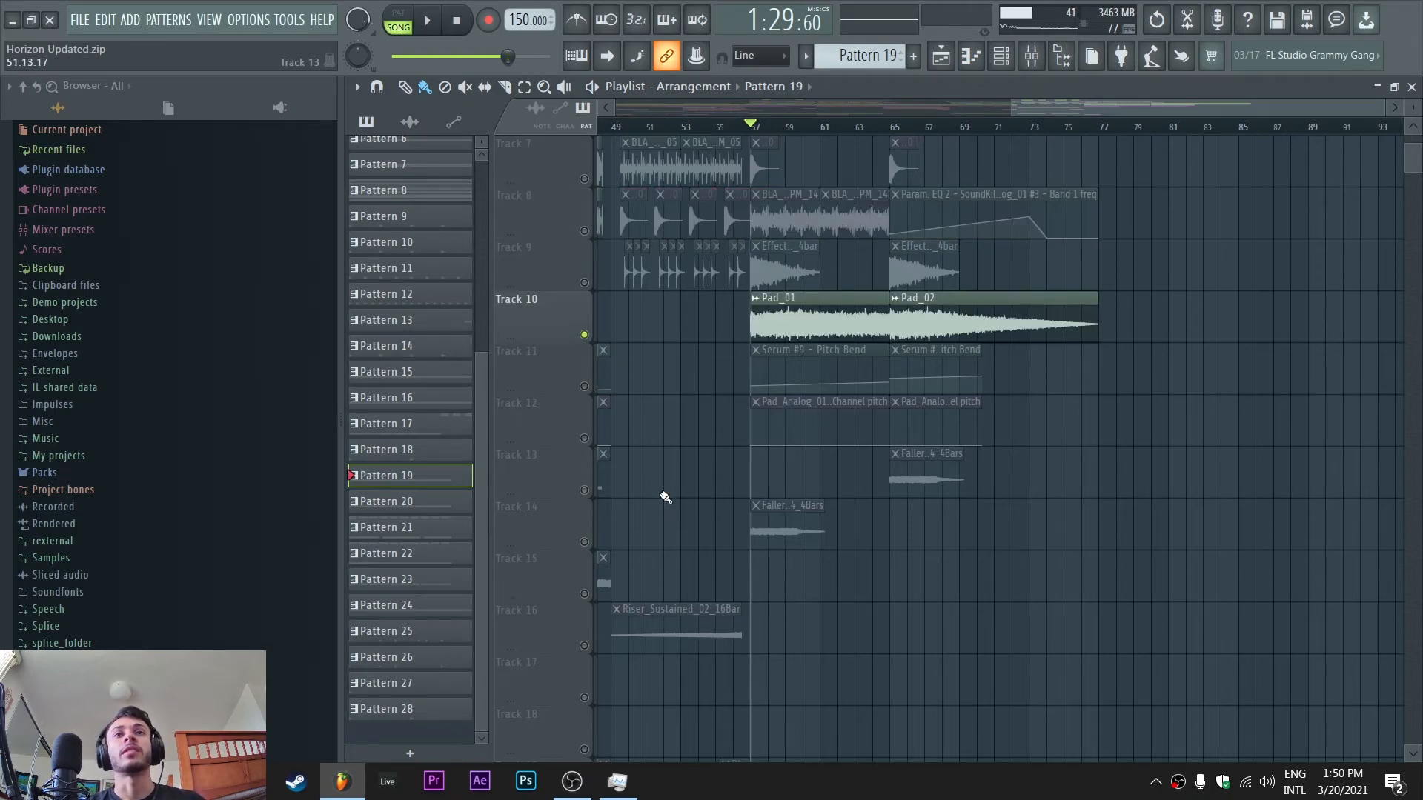
key(space)
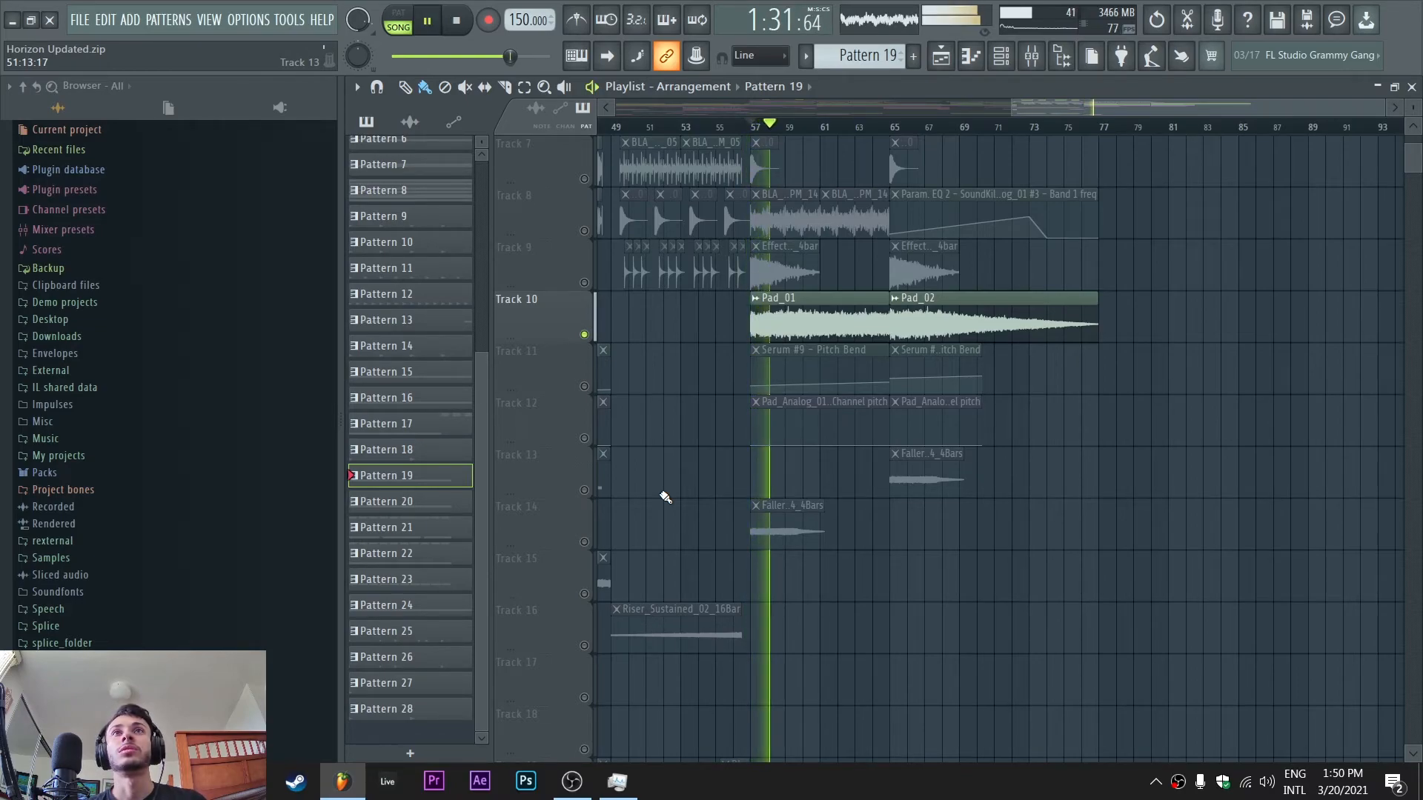
key(space)
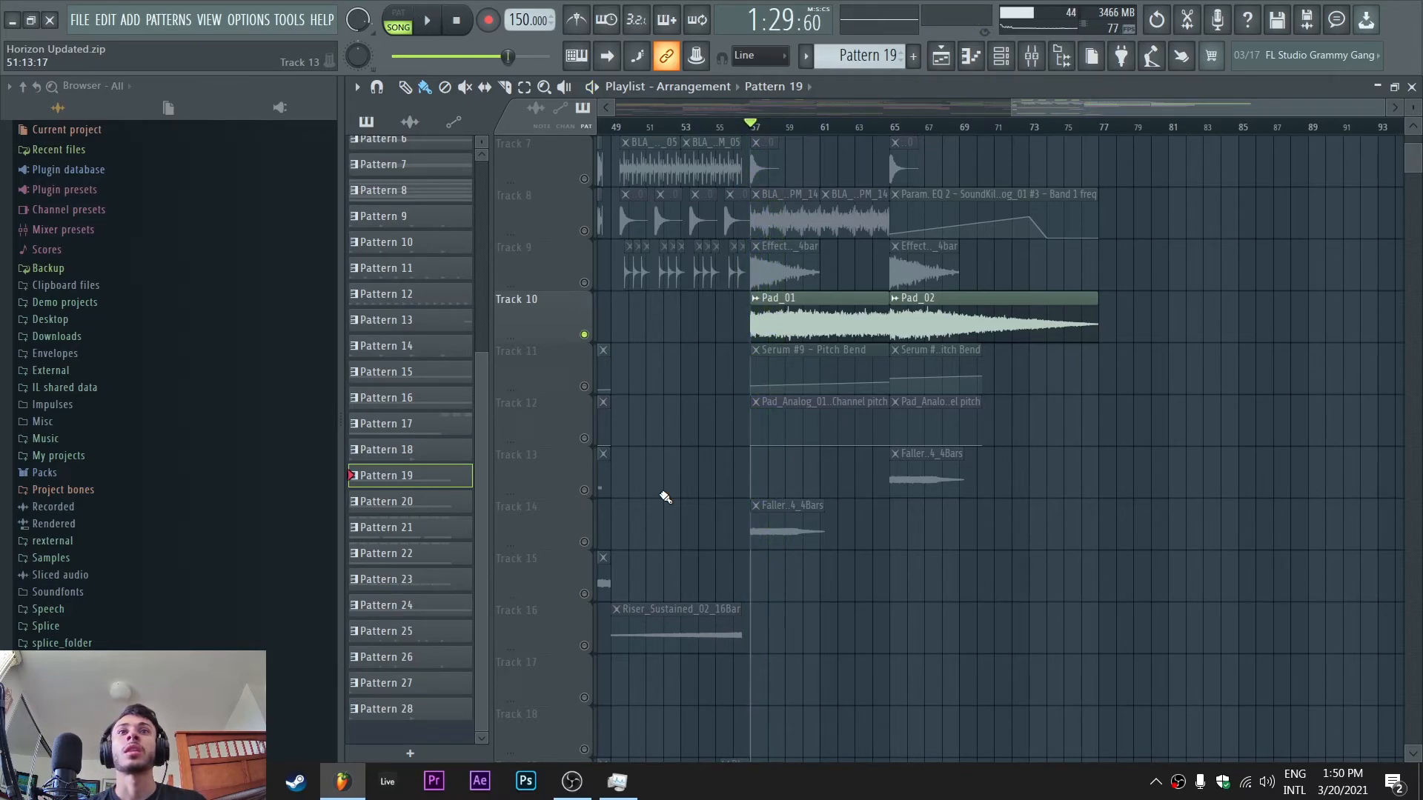
Move the playhead to bar 65 and turn all playlist tracks back on
scroll(665, 497, up, 3)
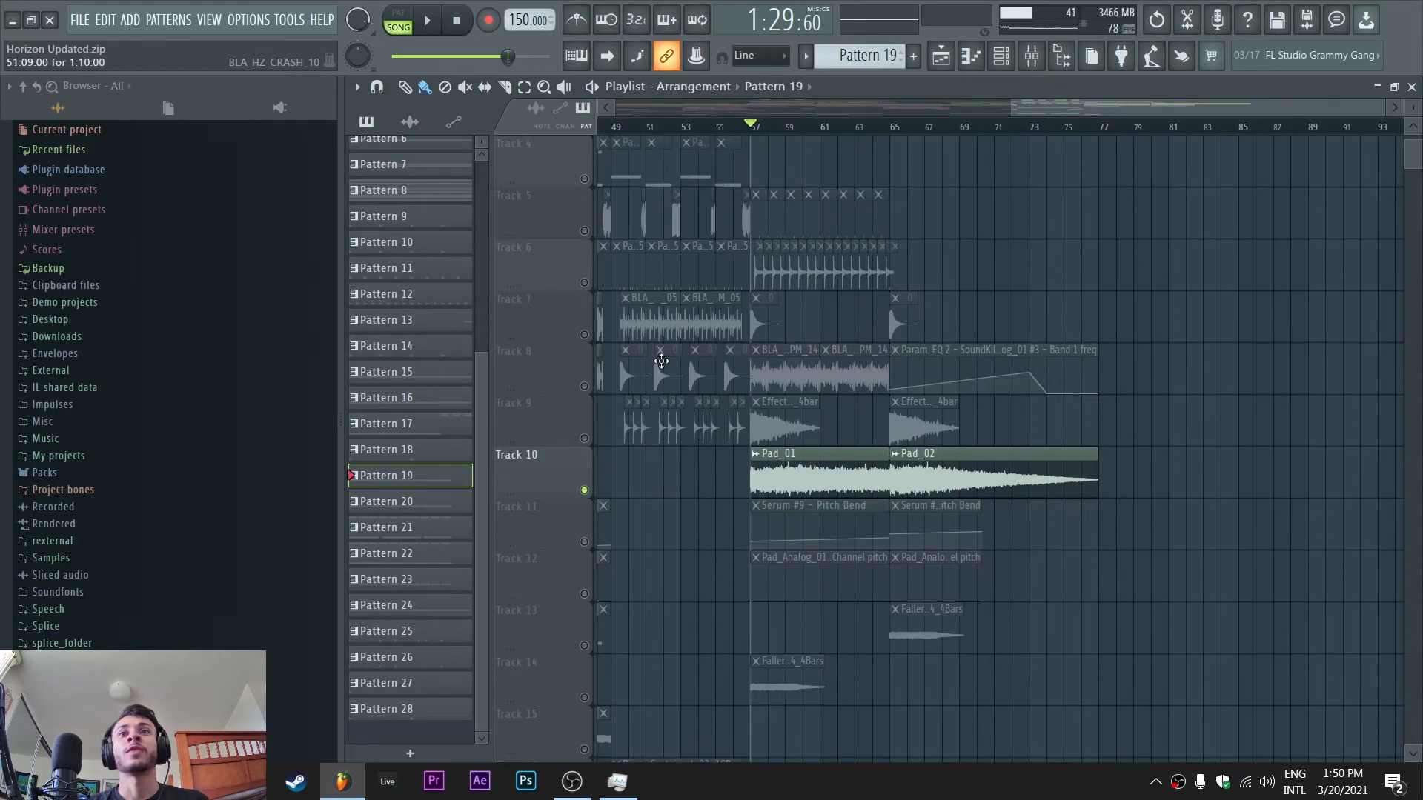
click(894, 127)
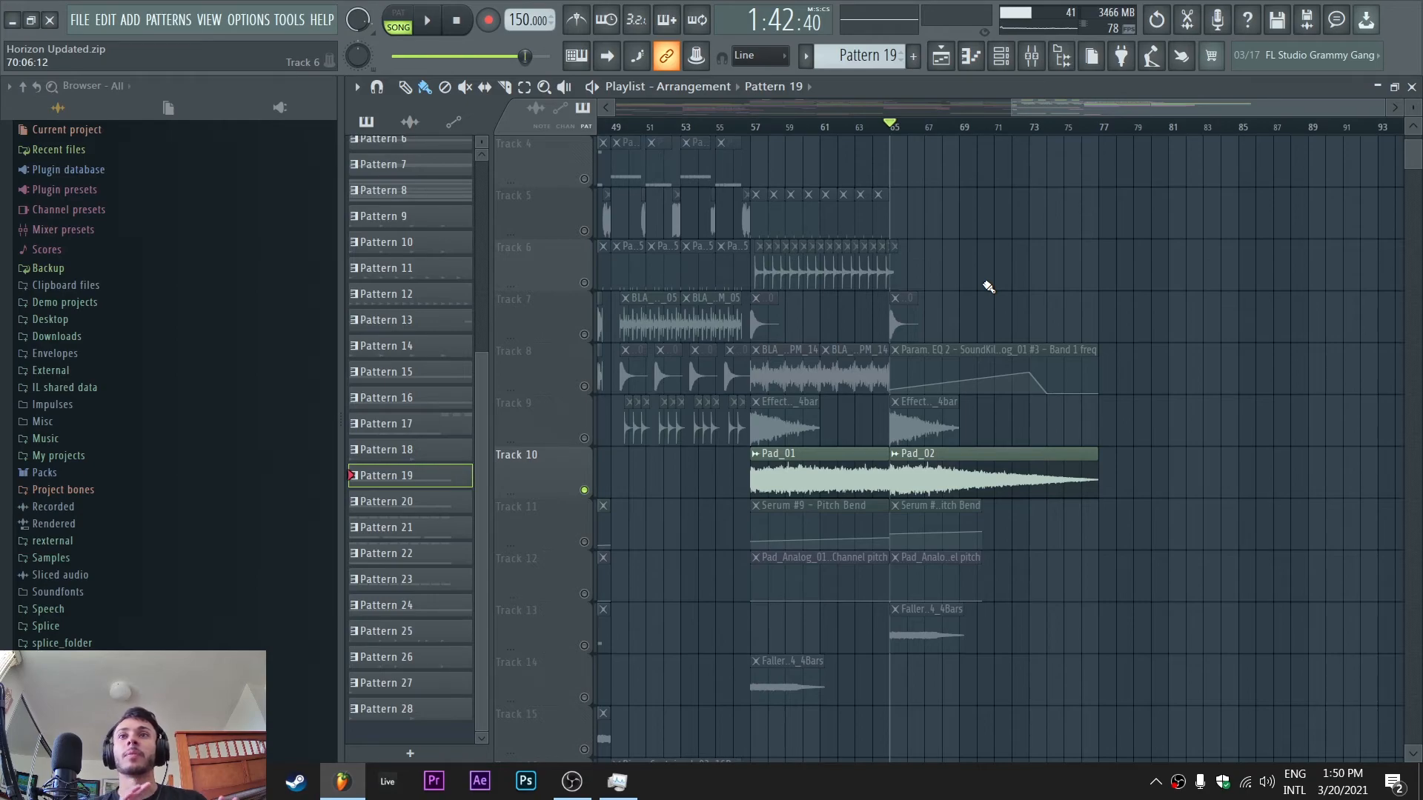
right_click(584, 393)
click(585, 393)
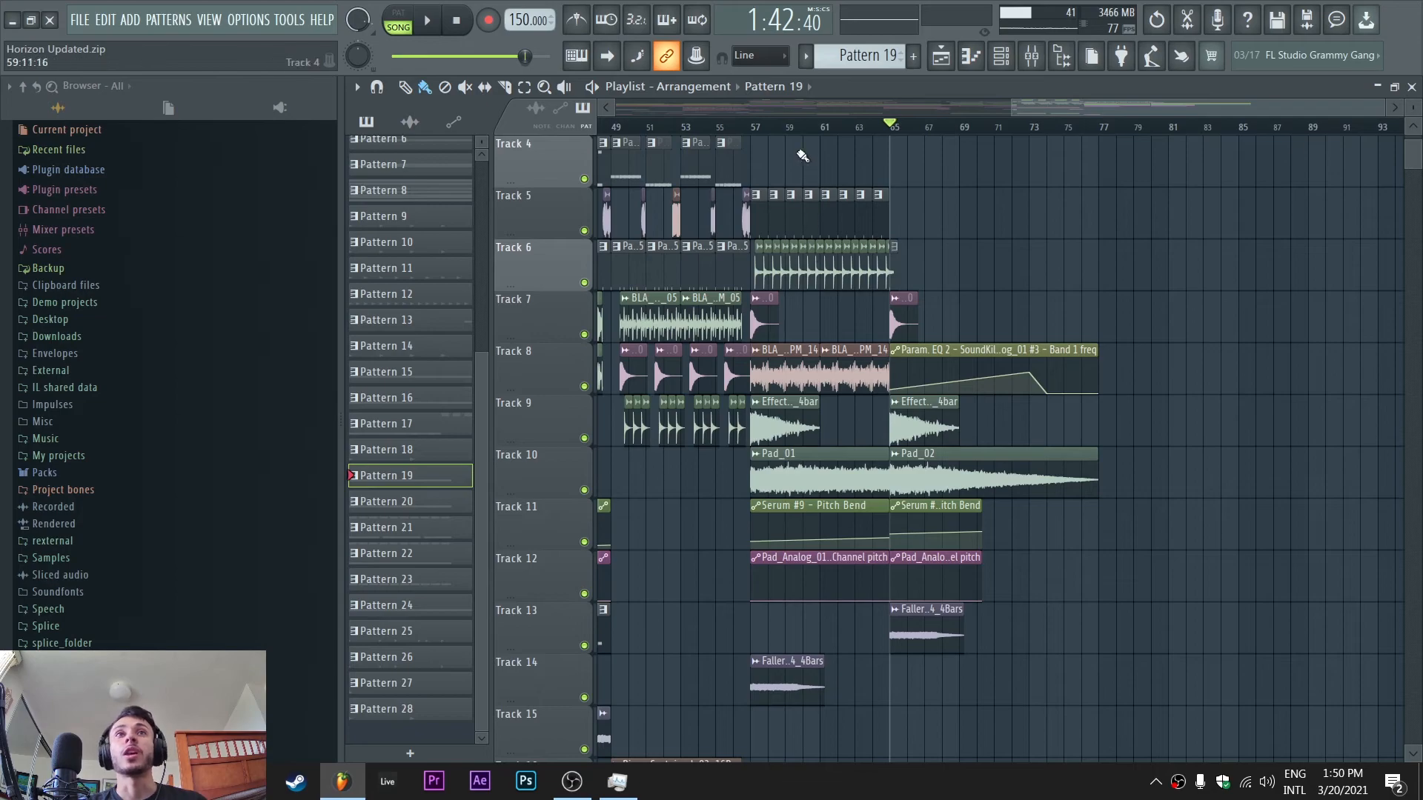
Play the outro from bar 57 with all layers on while looking over the lower tracks
click(752, 128)
key(space)
scroll(1045, 192, down, 5)
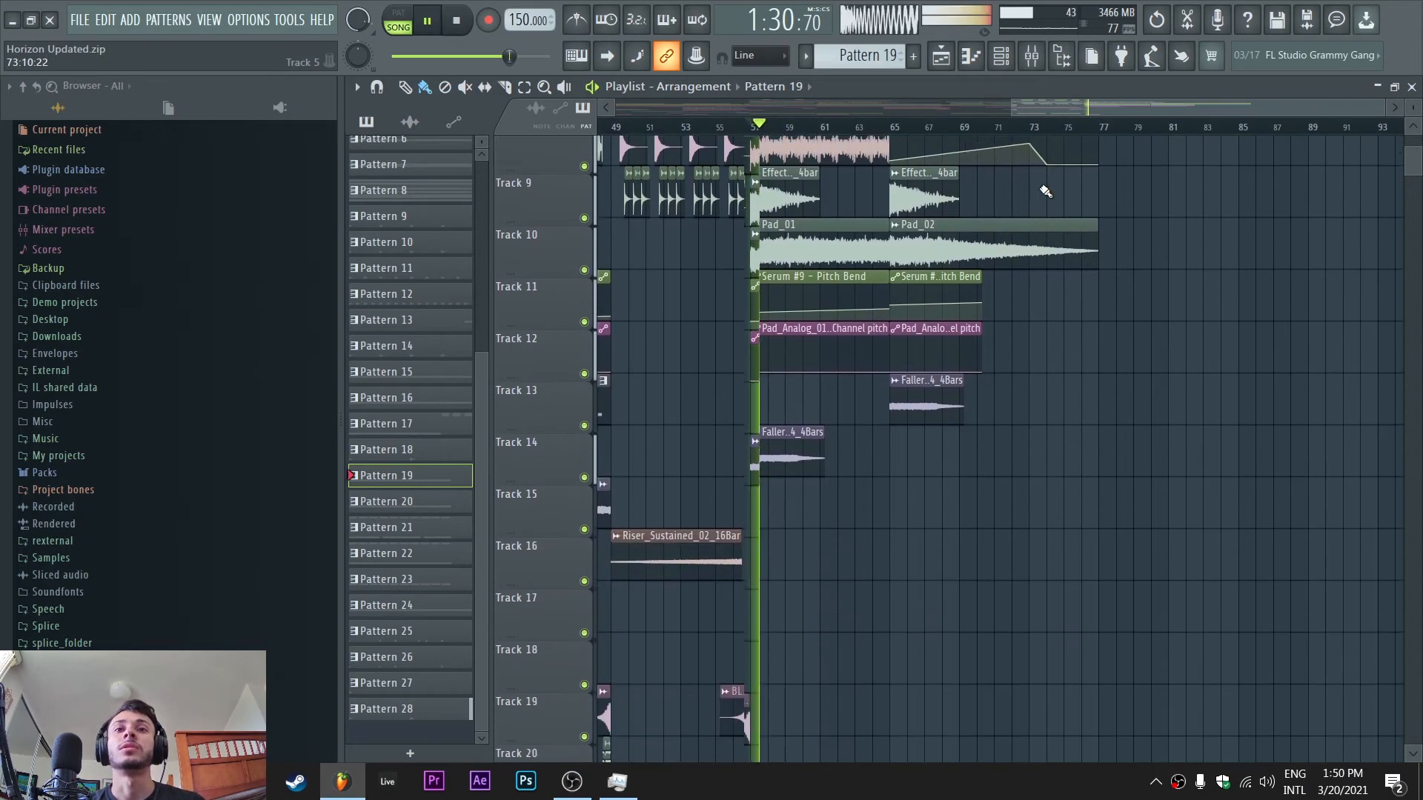
scroll(1032, 412, up, 4)
key(space)
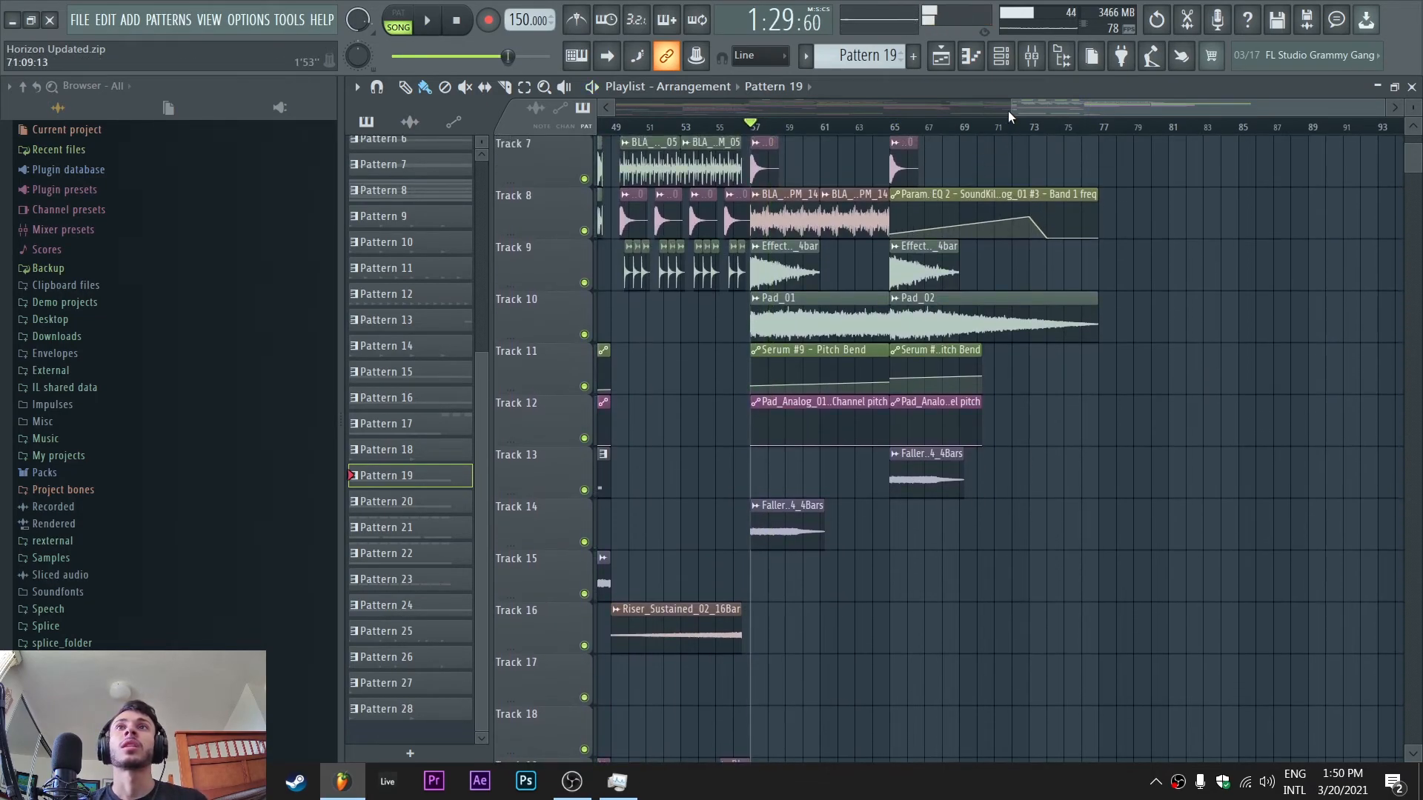
Play the earlier section from bar 25 with all tracks on to compare it with the outro
scroll(1008, 110, left, 8)
scroll(1055, 115, right, 2)
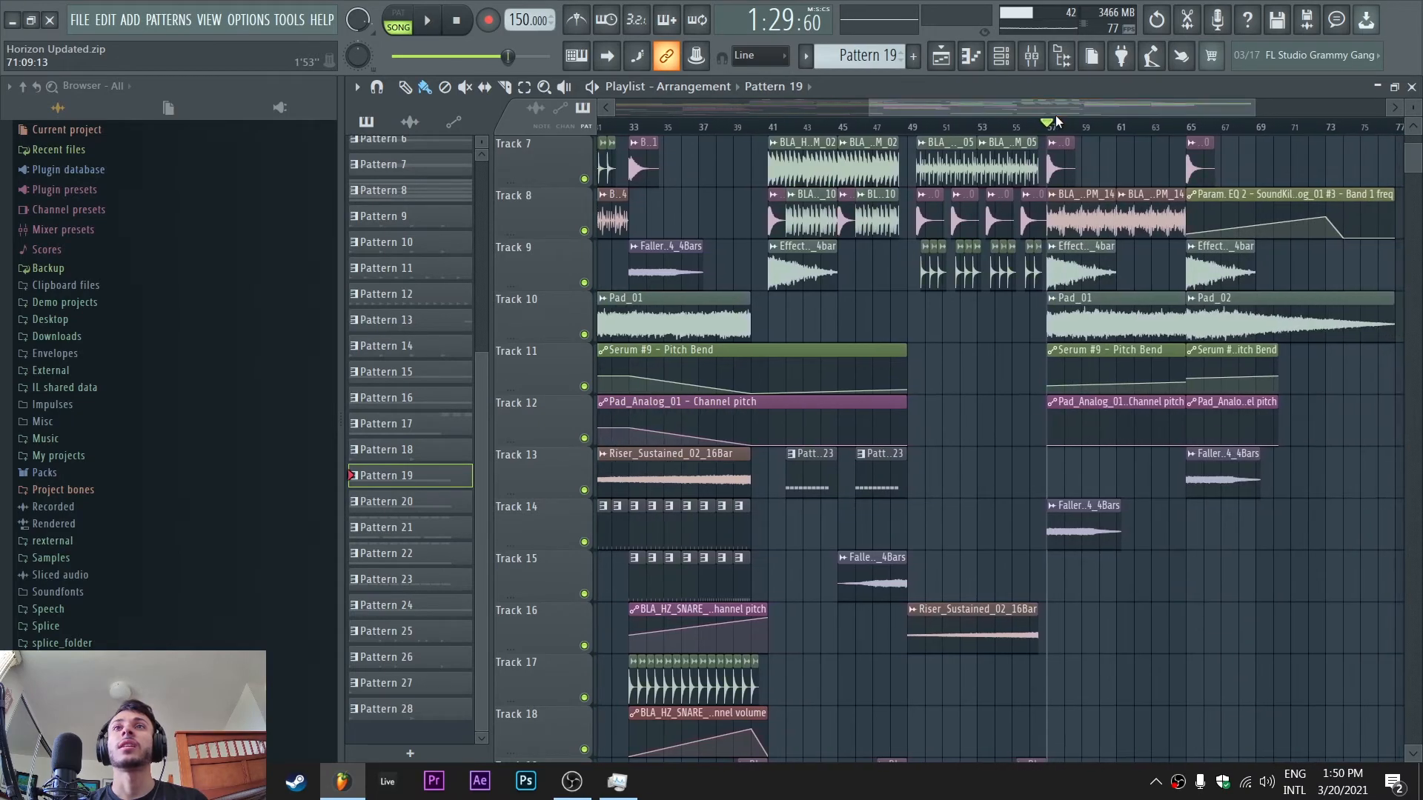
scroll(1030, 113, left, 6)
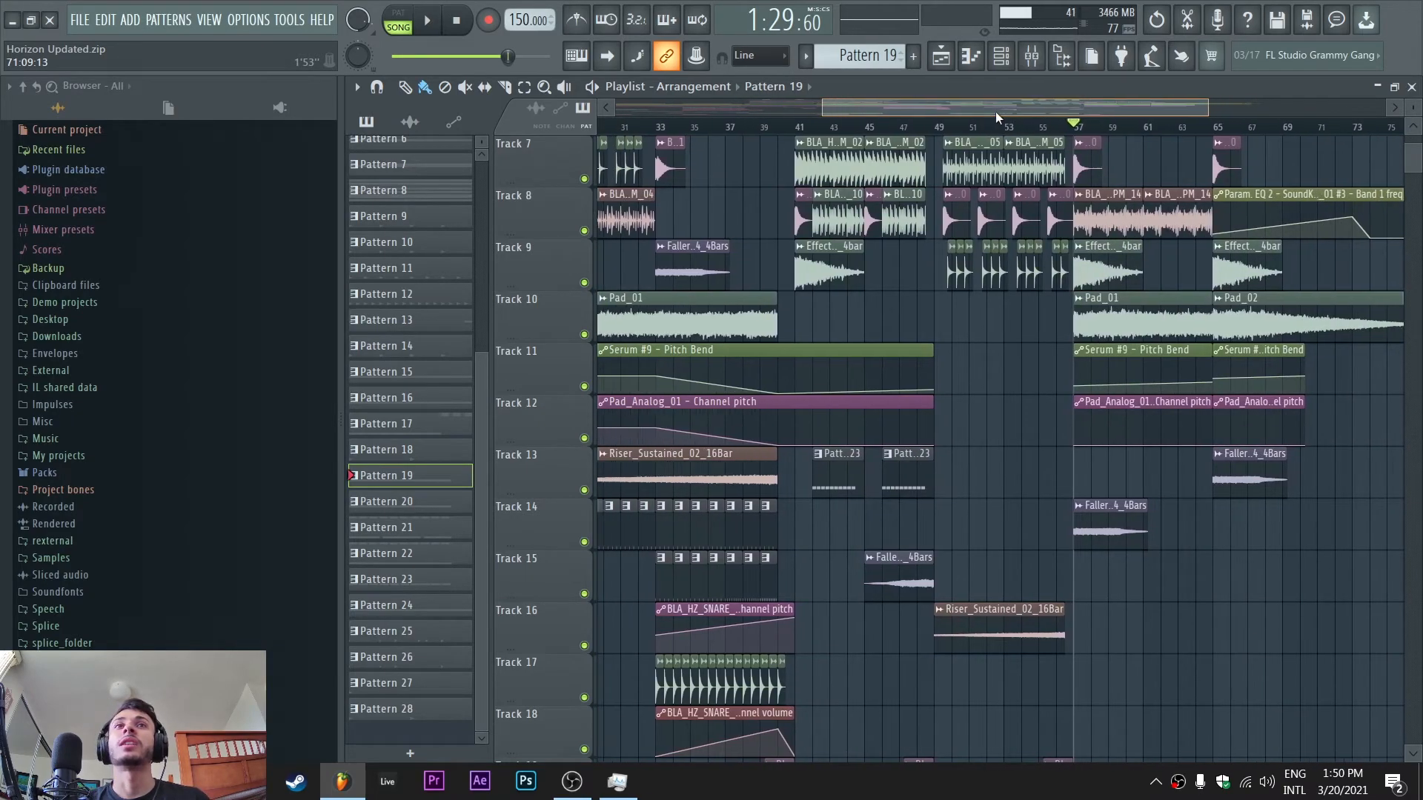
click(736, 128)
key(space)
scroll(948, 108, right, 8)
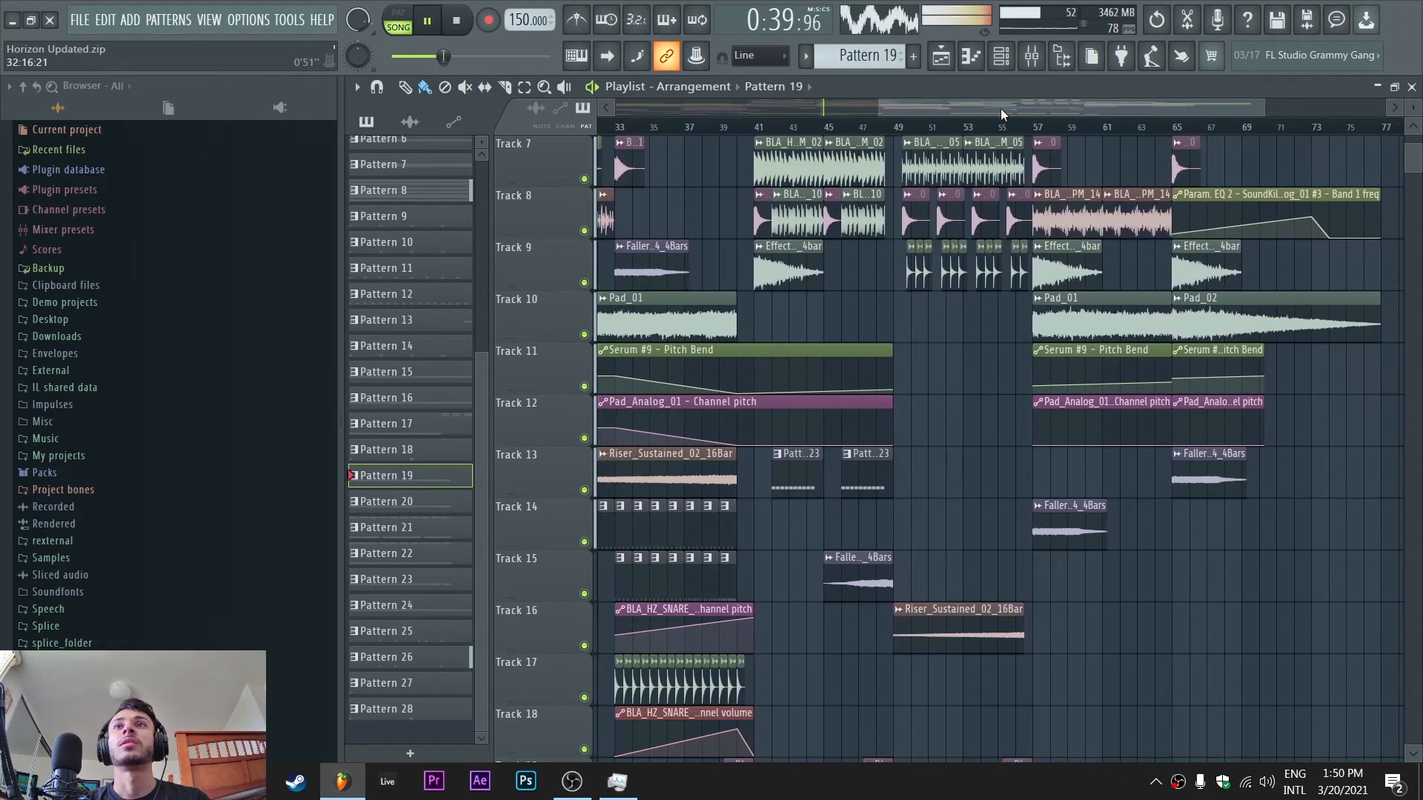
Play the opening of the outro at bar 57 again and show the whole arrangement from bar 1
click(1032, 127)
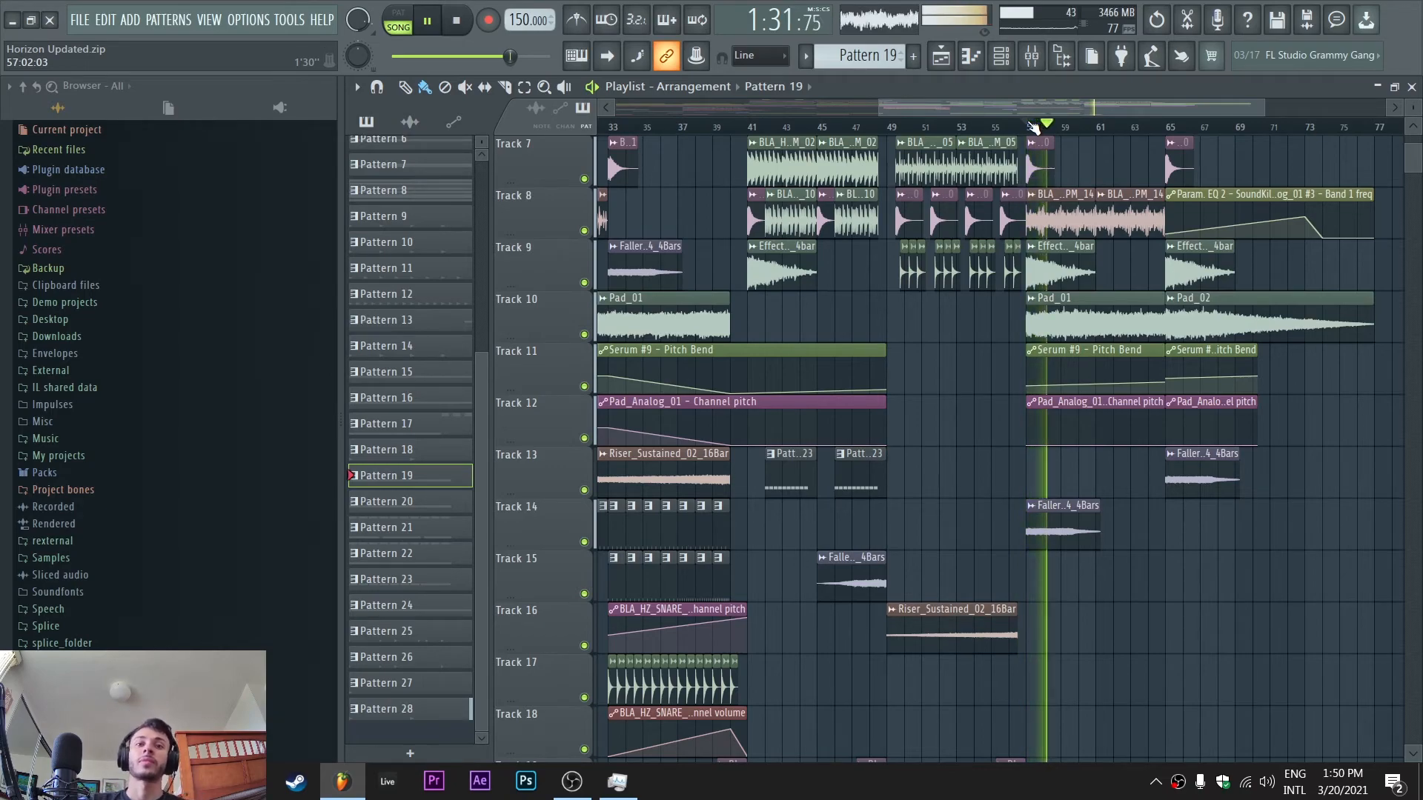
key(space)
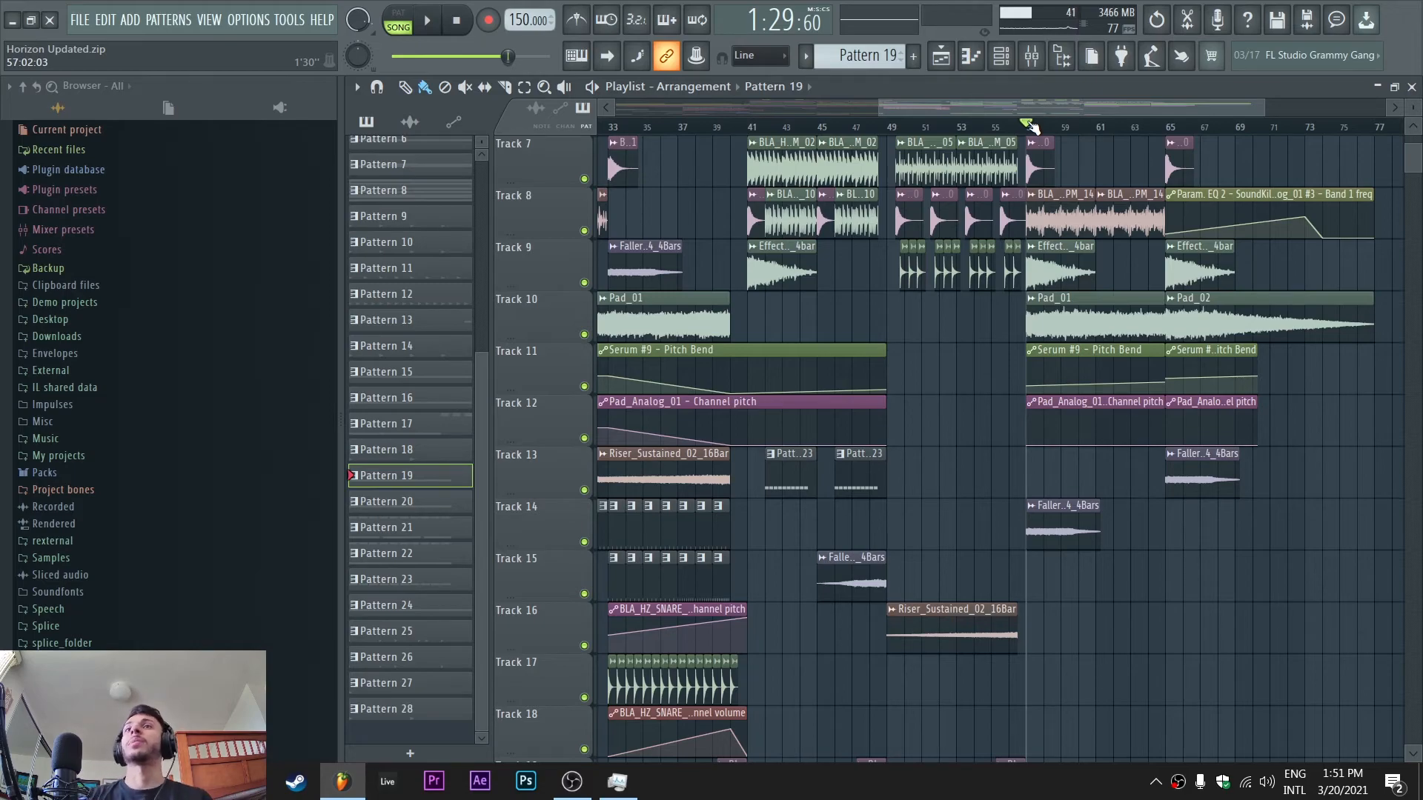
drag(879, 108, 392, 145)
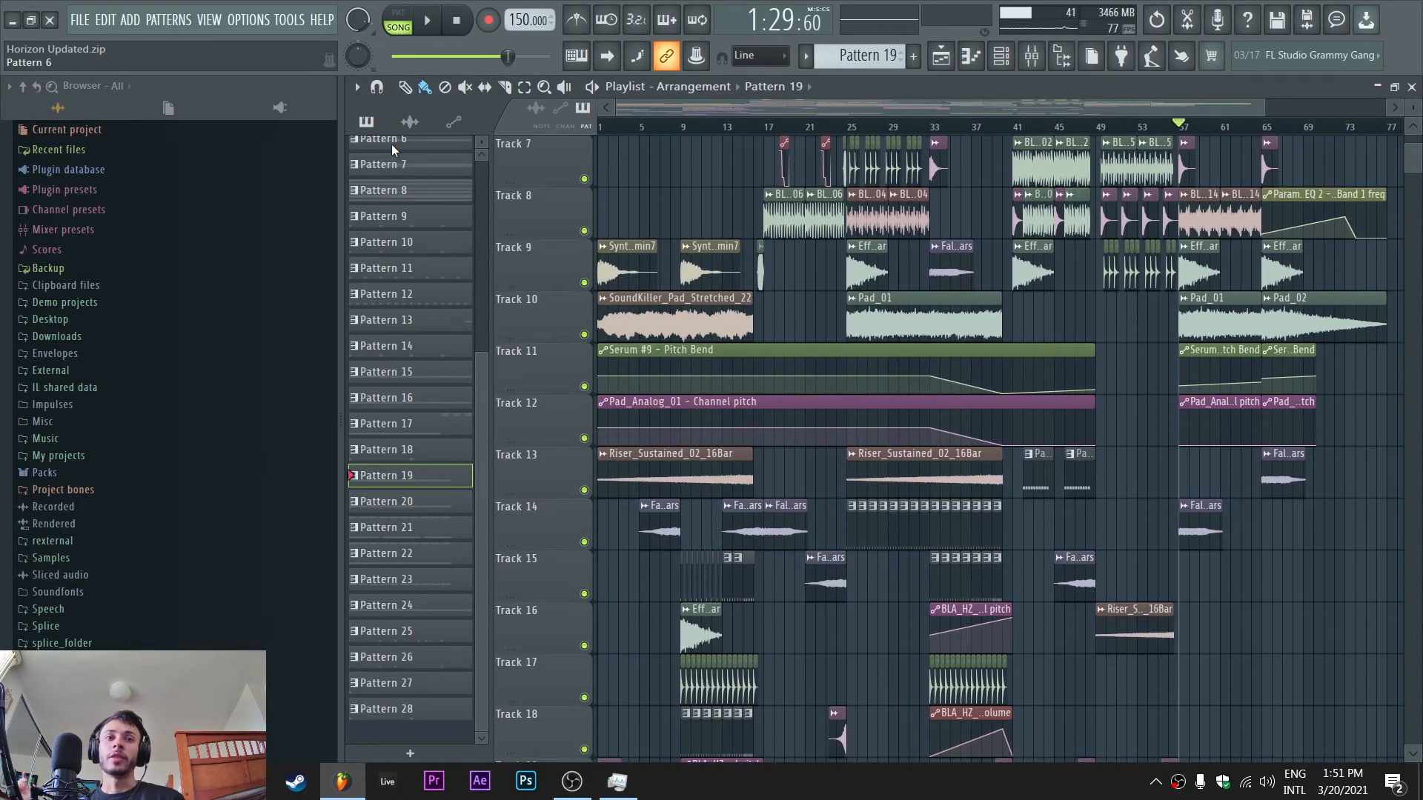